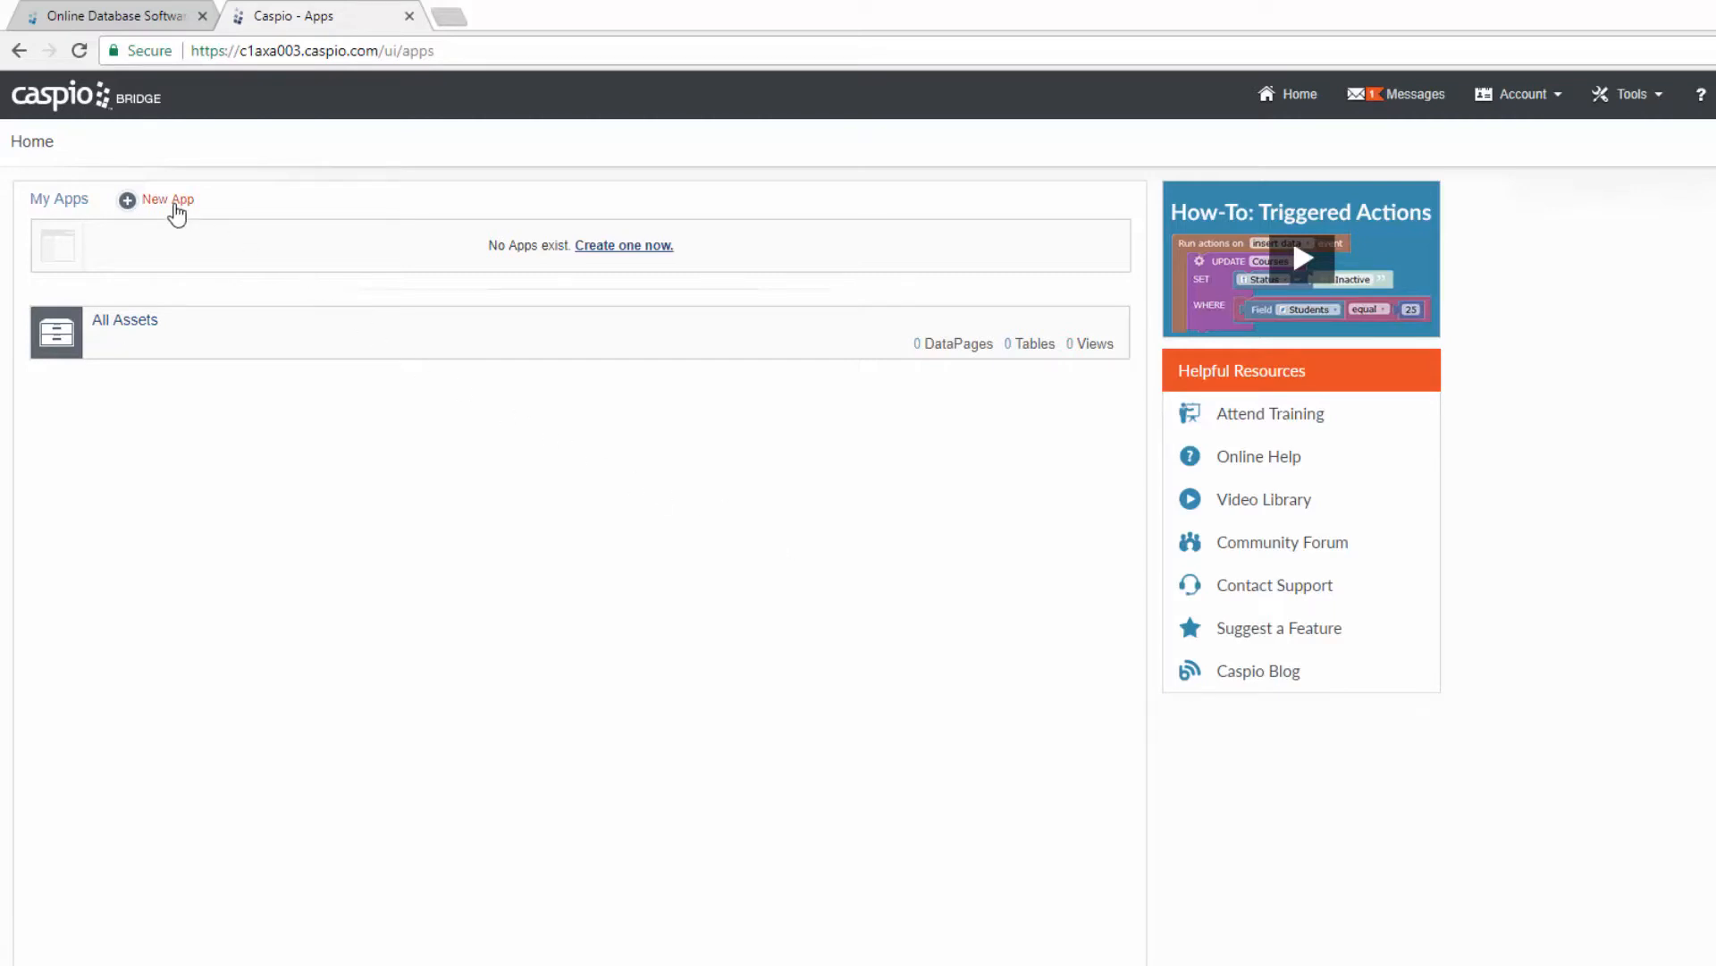
# Step: Create a new app from scratch and name it 'Service Requests'
pyautogui.click(176, 211)
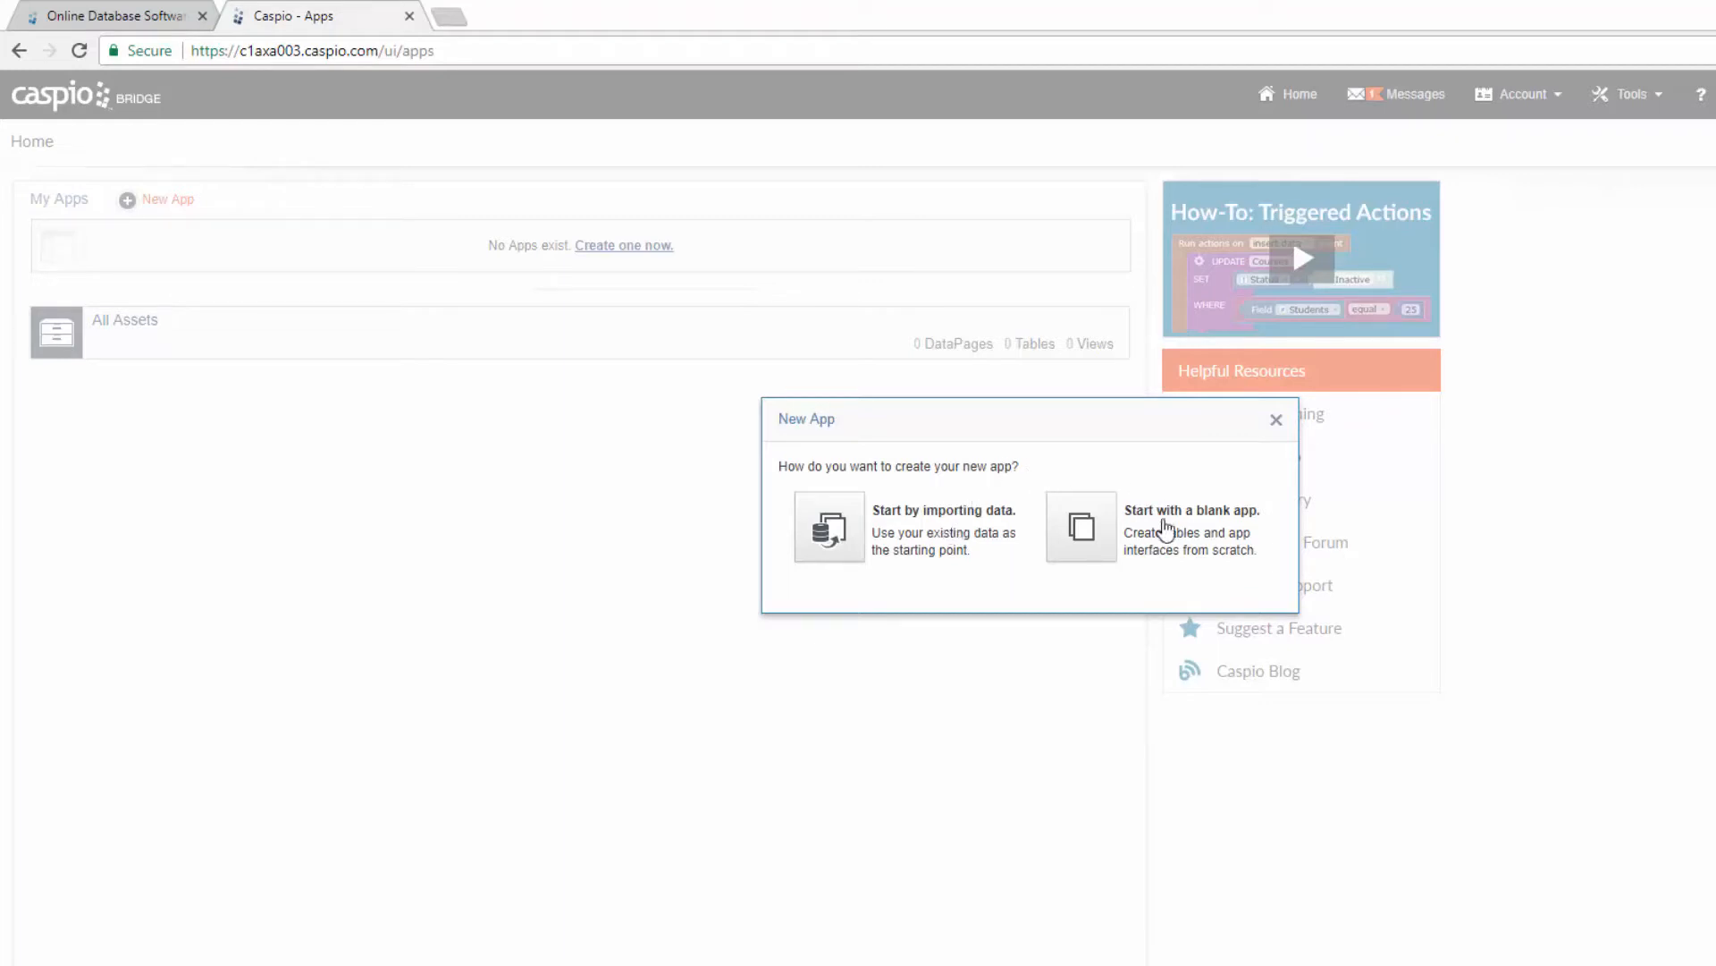
pyautogui.click(1093, 527)
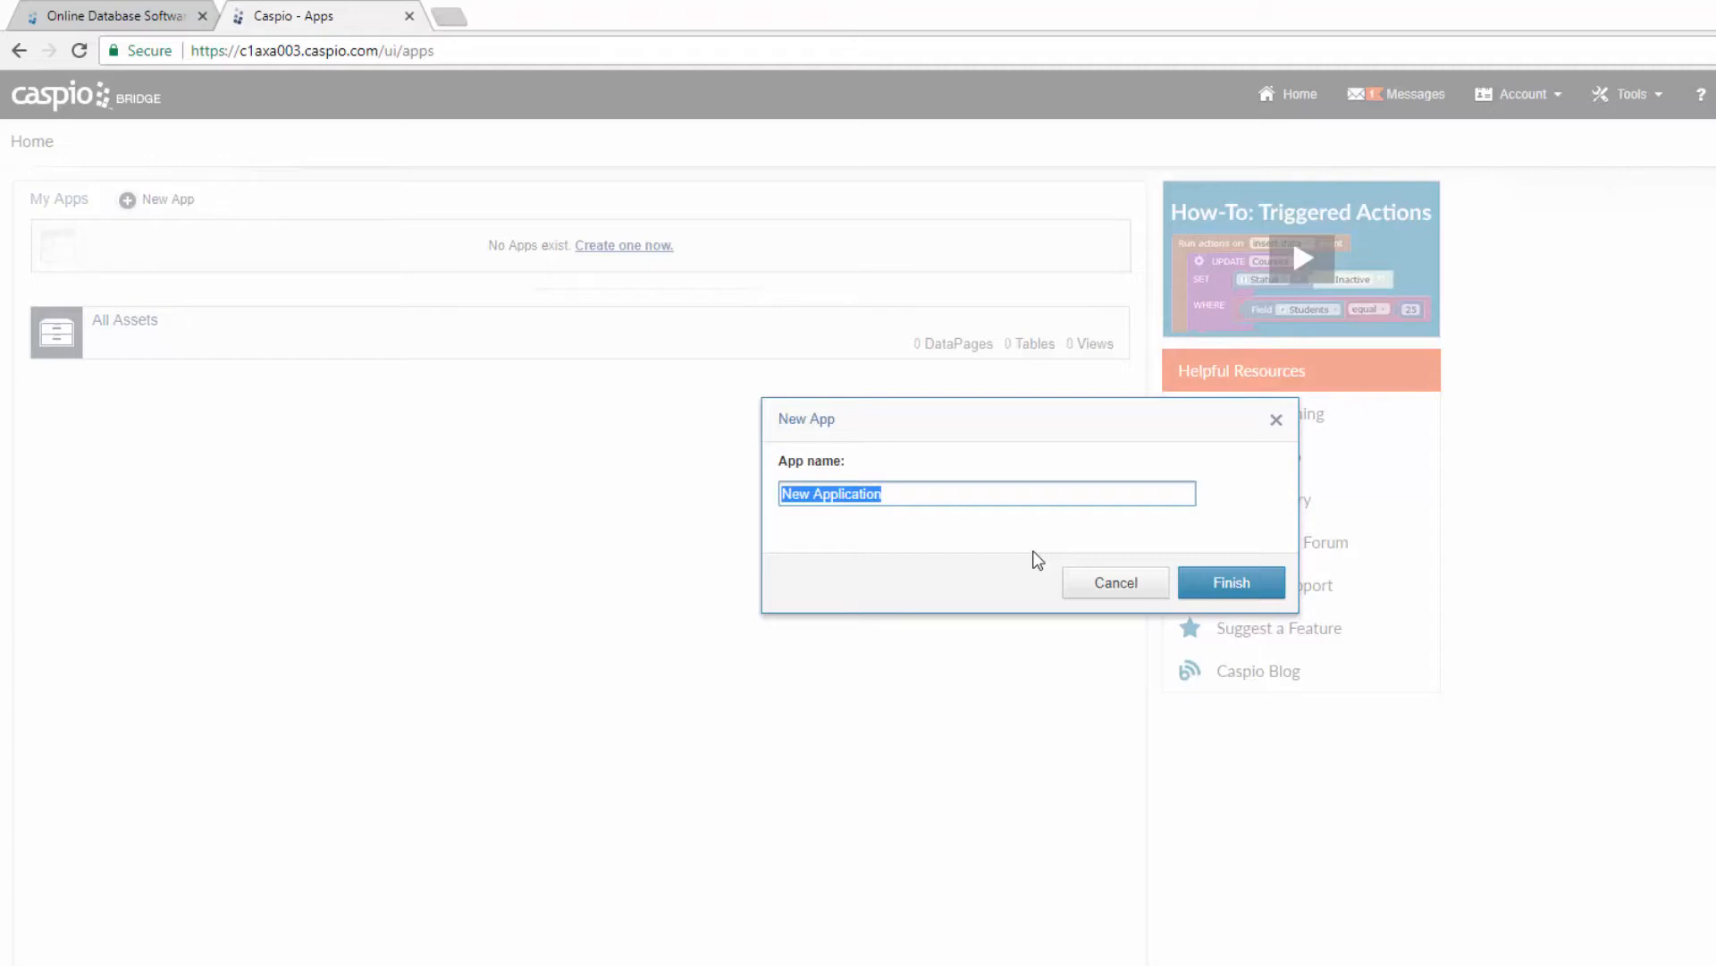
pyautogui.write('Service Requests')
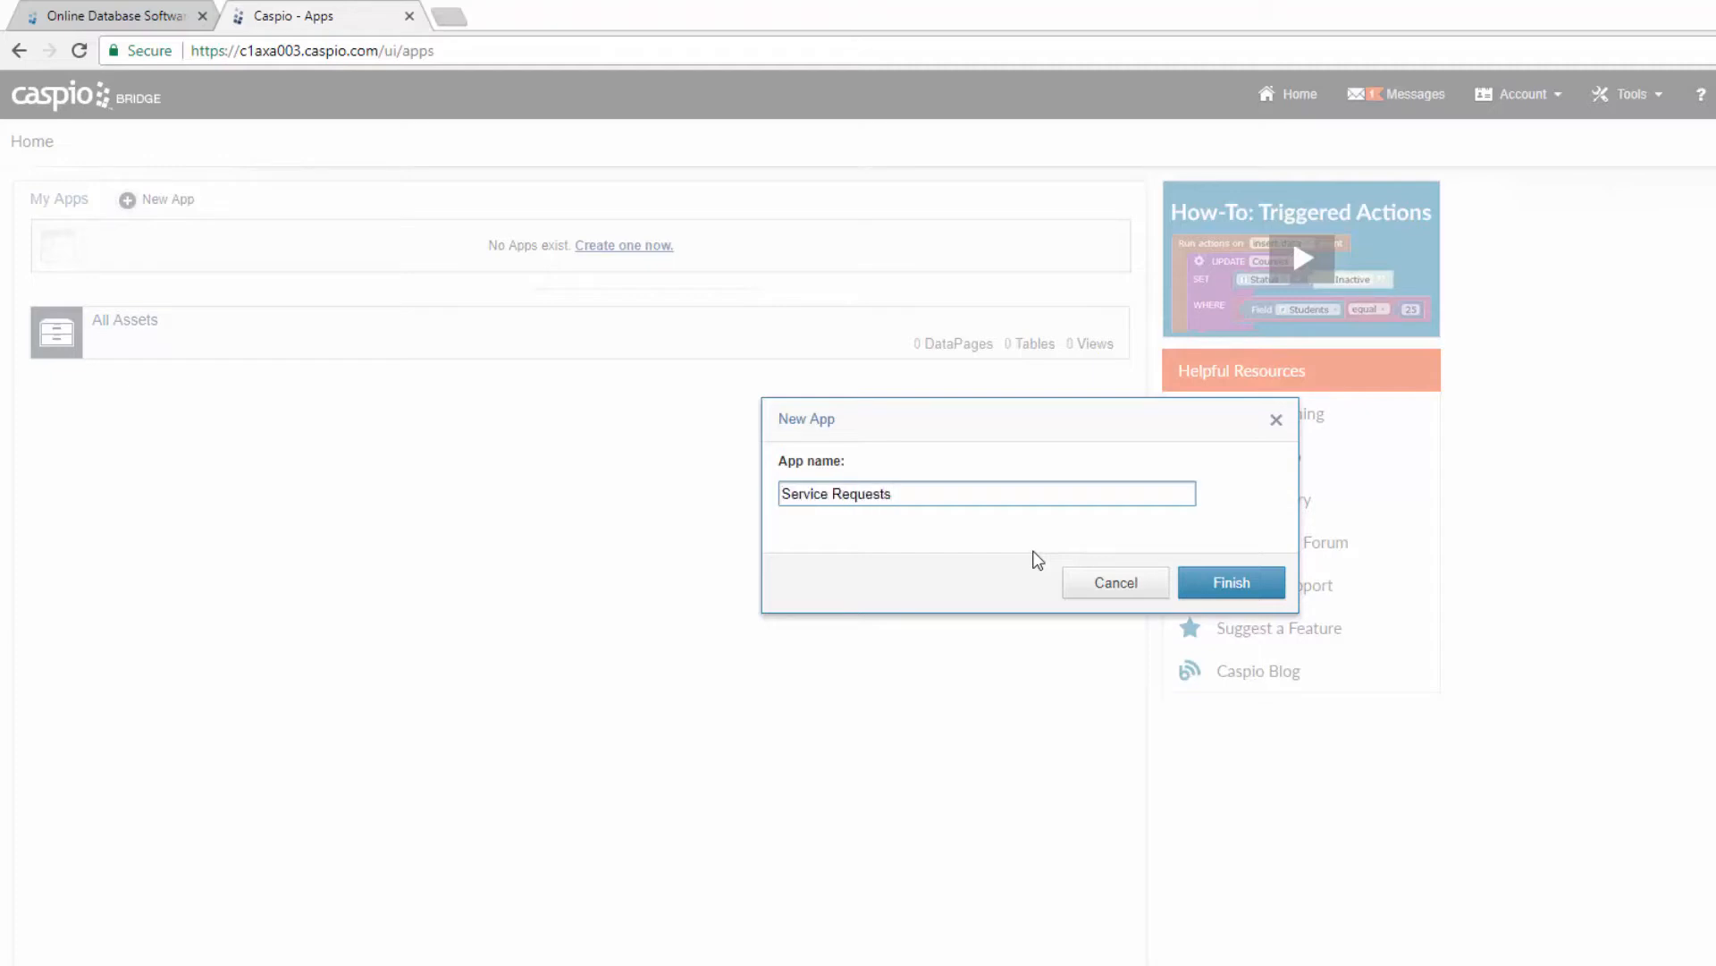
pyautogui.click(1220, 582)
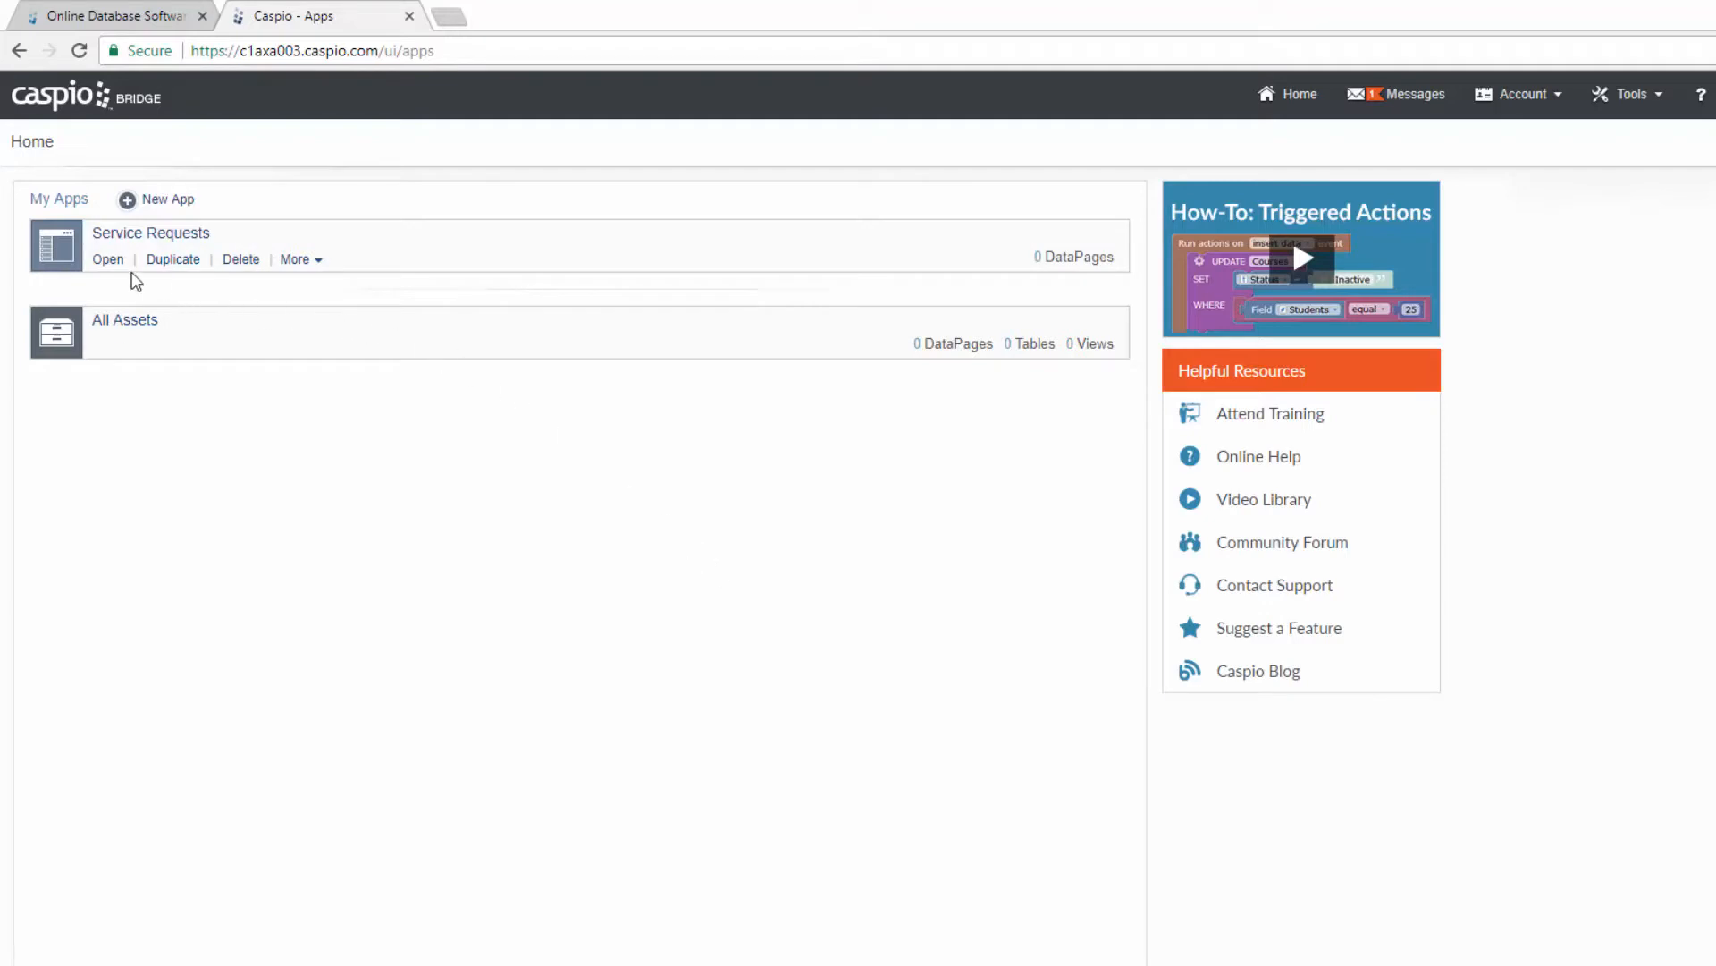
# Step: Open the Service Requests app and go to its empty Tables page
pyautogui.click(111, 268)
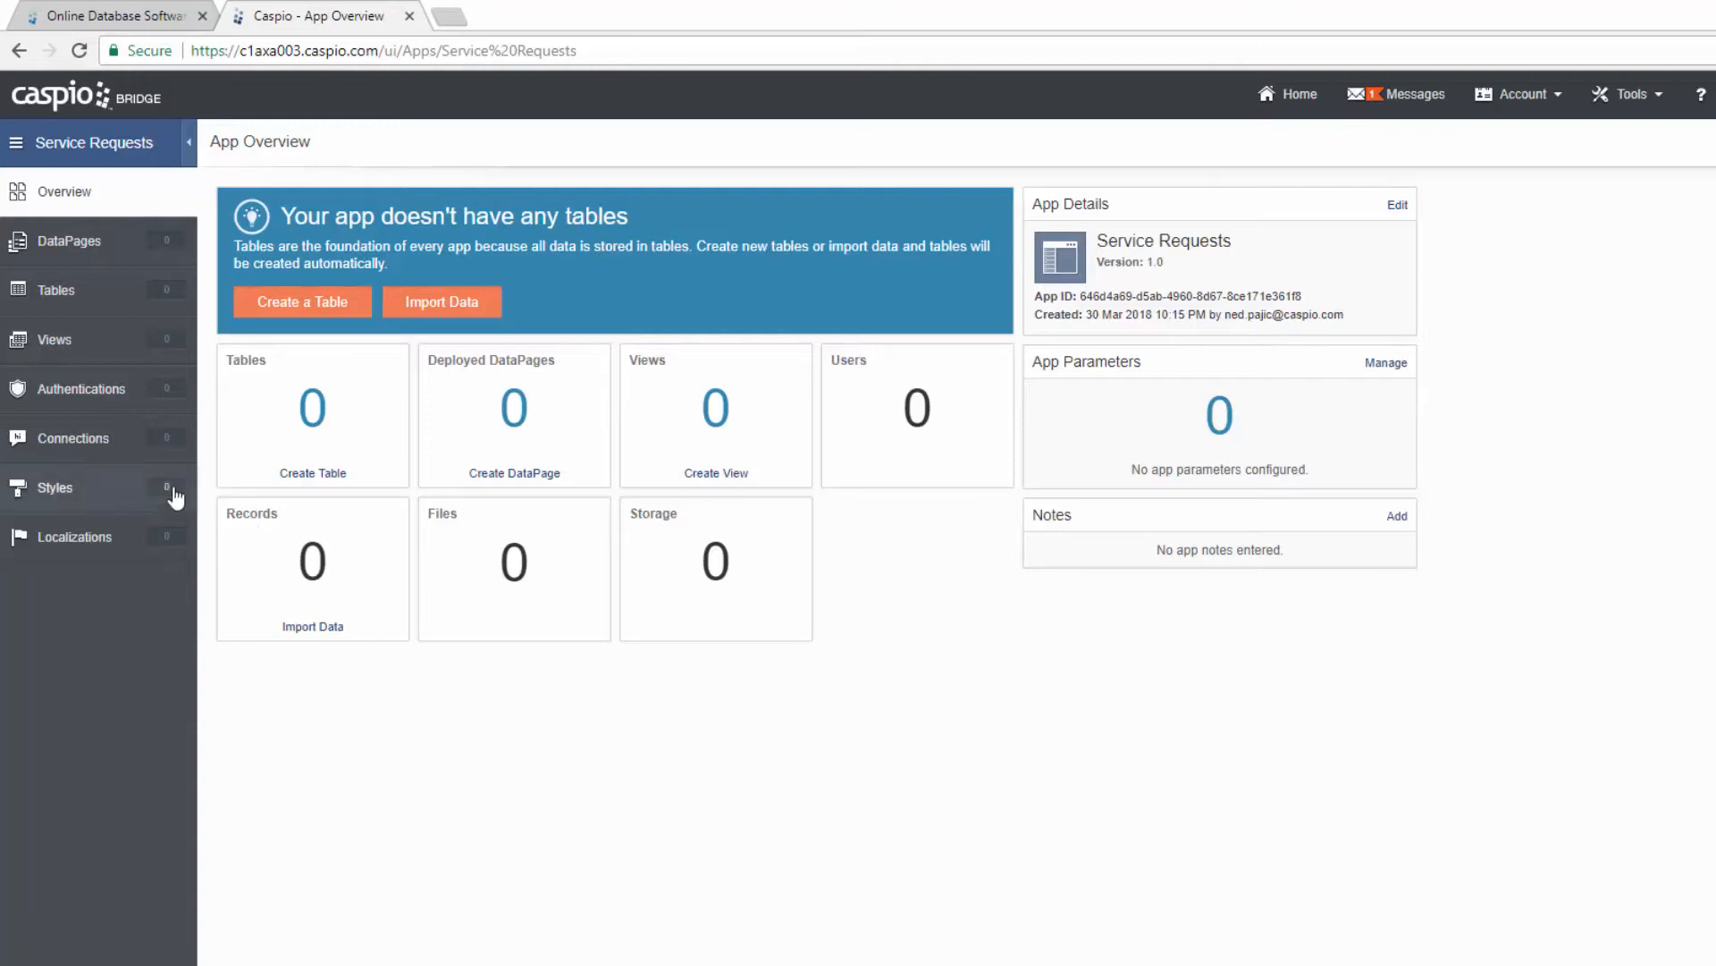
pyautogui.click(68, 298)
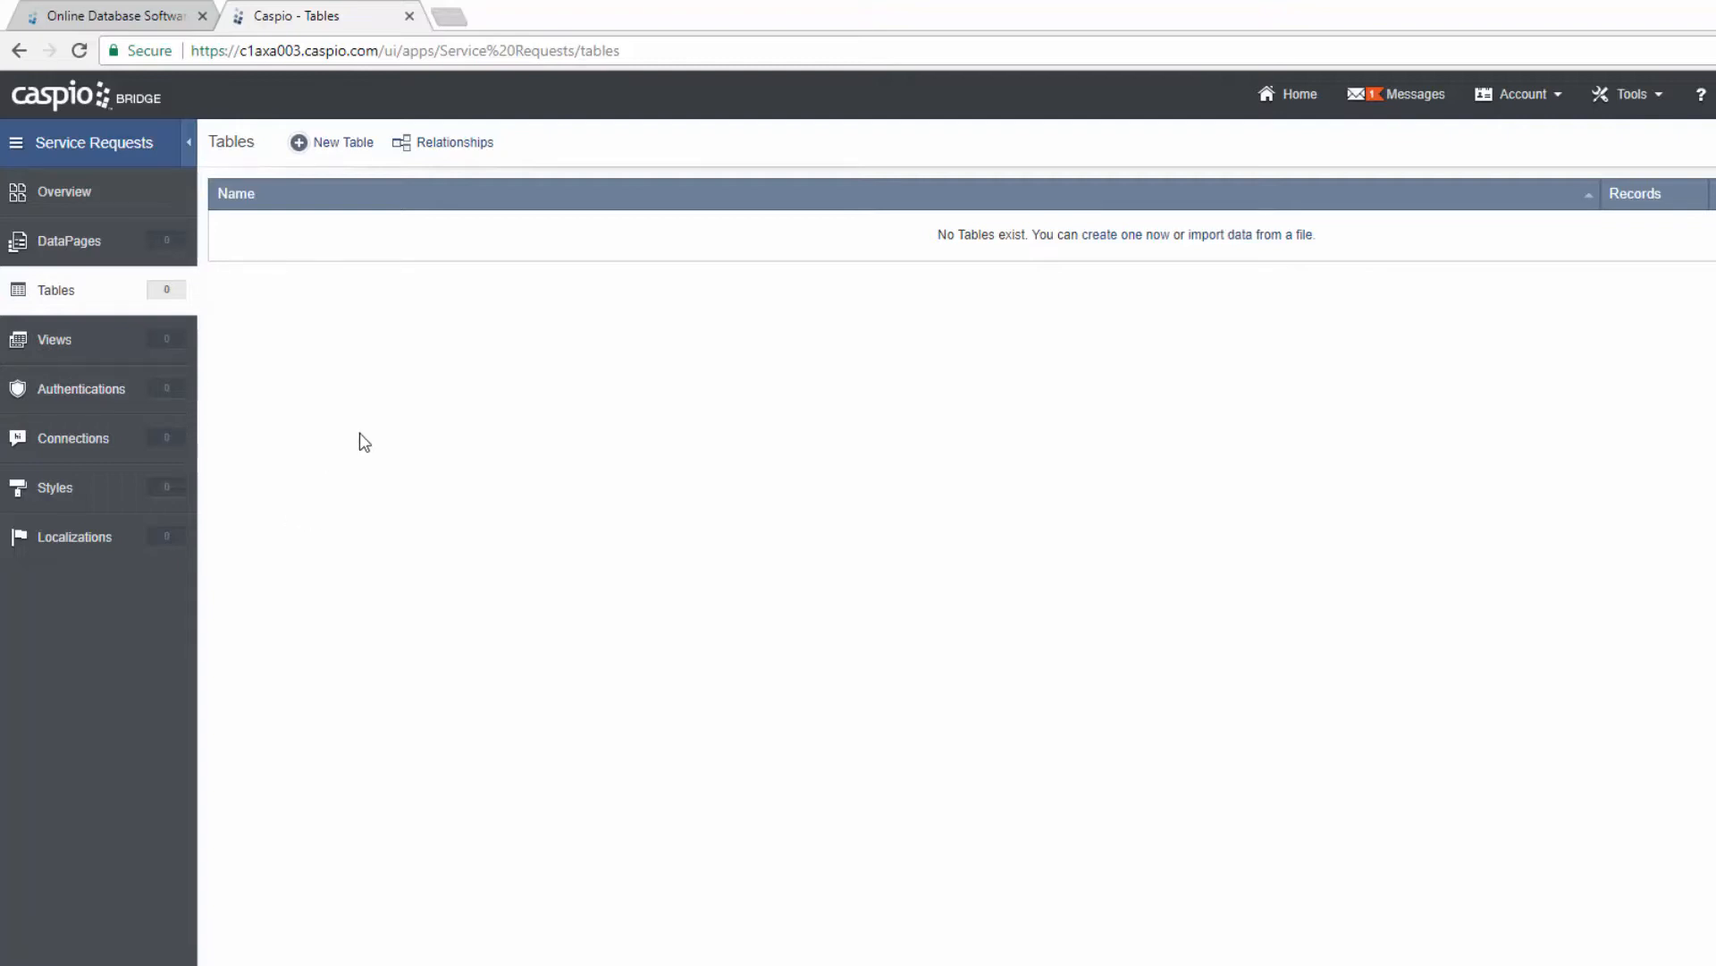
# Step: Start a new table whose first field, Customer_ID, is a unique Random ID
pyautogui.click(337, 146)
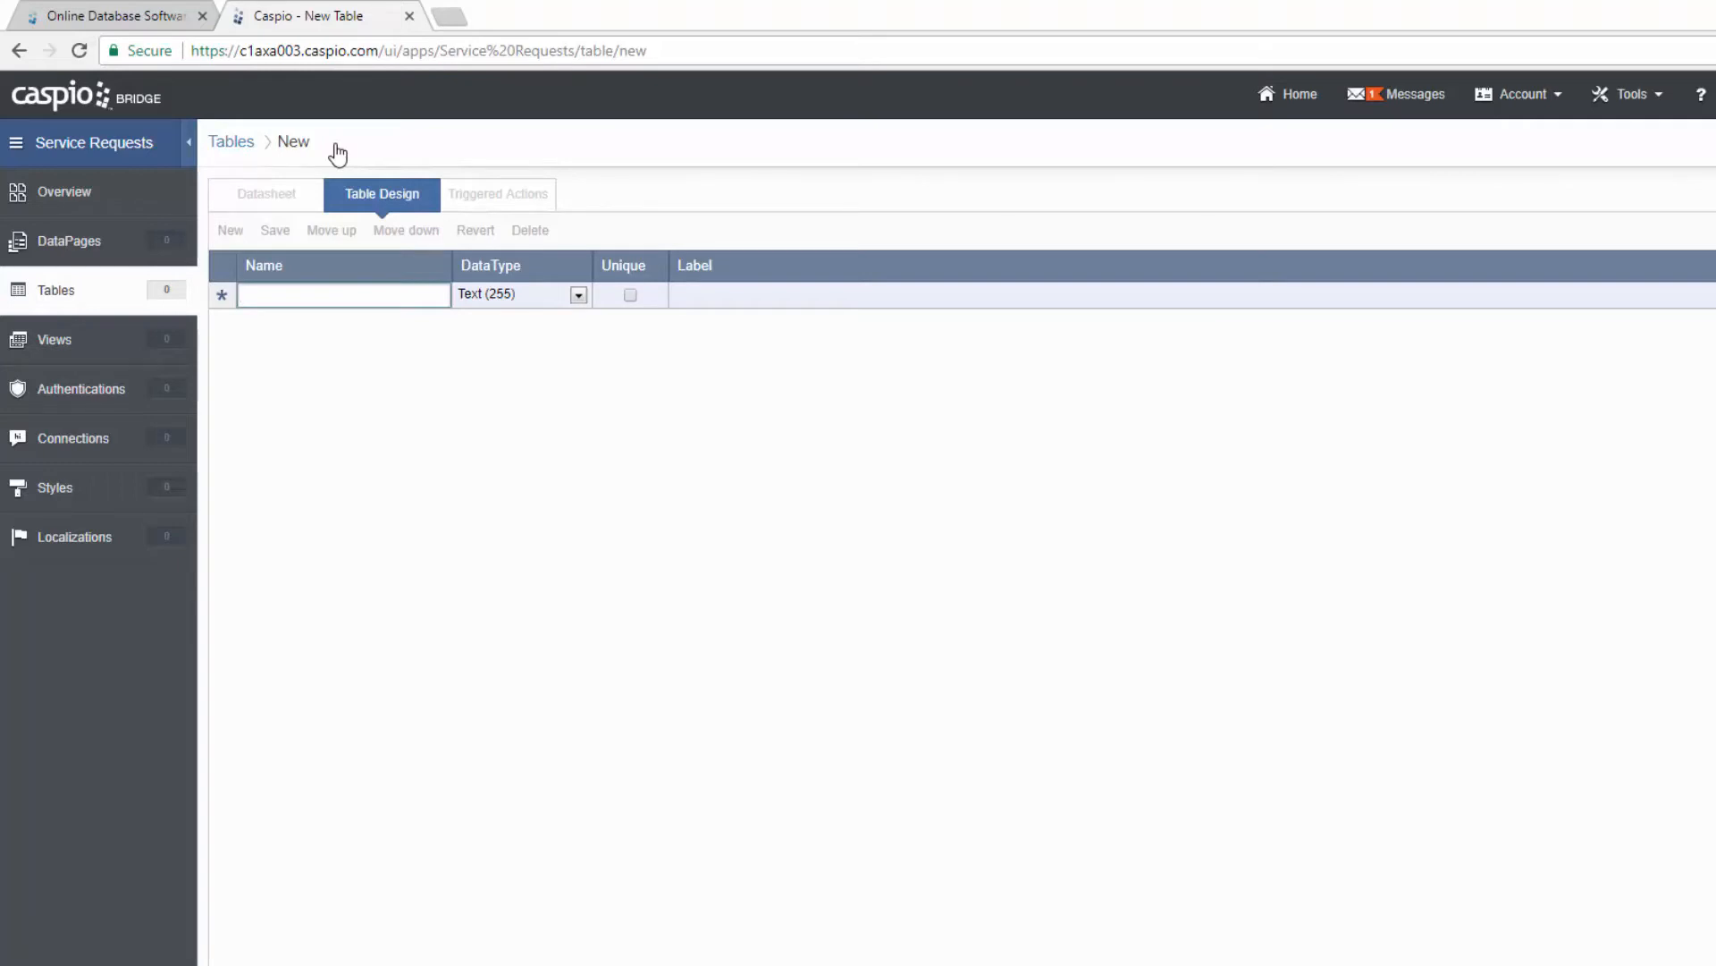
pyautogui.write('Customer_ID')
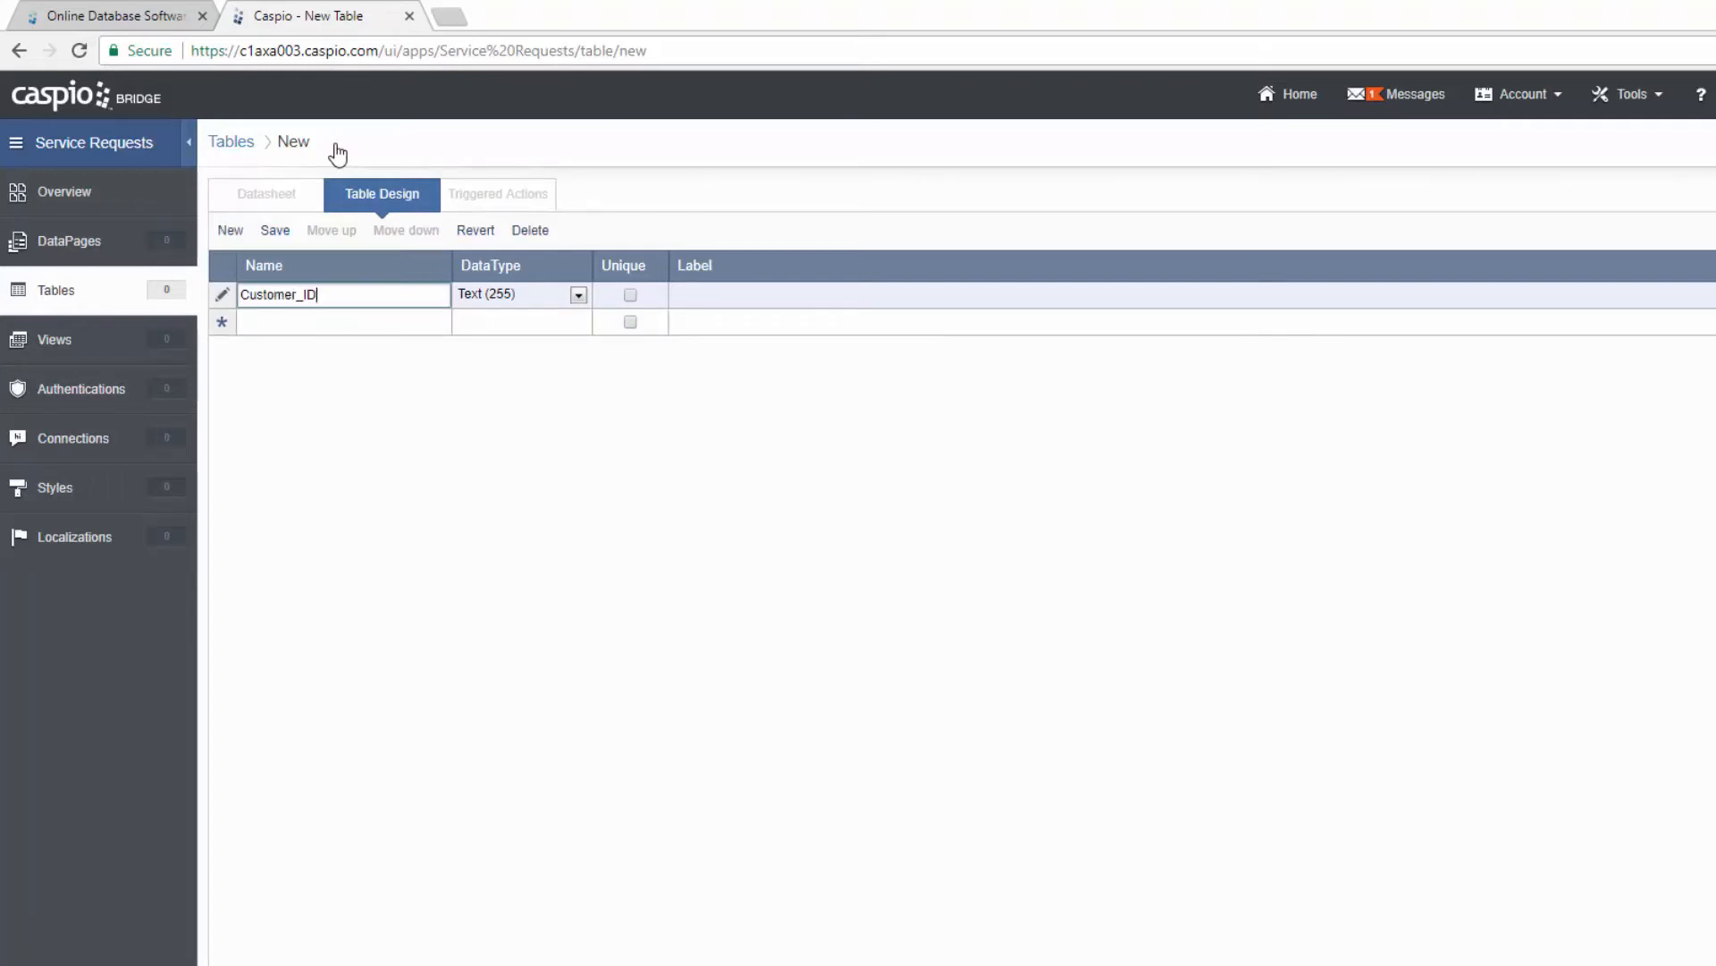
pyautogui.click(520, 298)
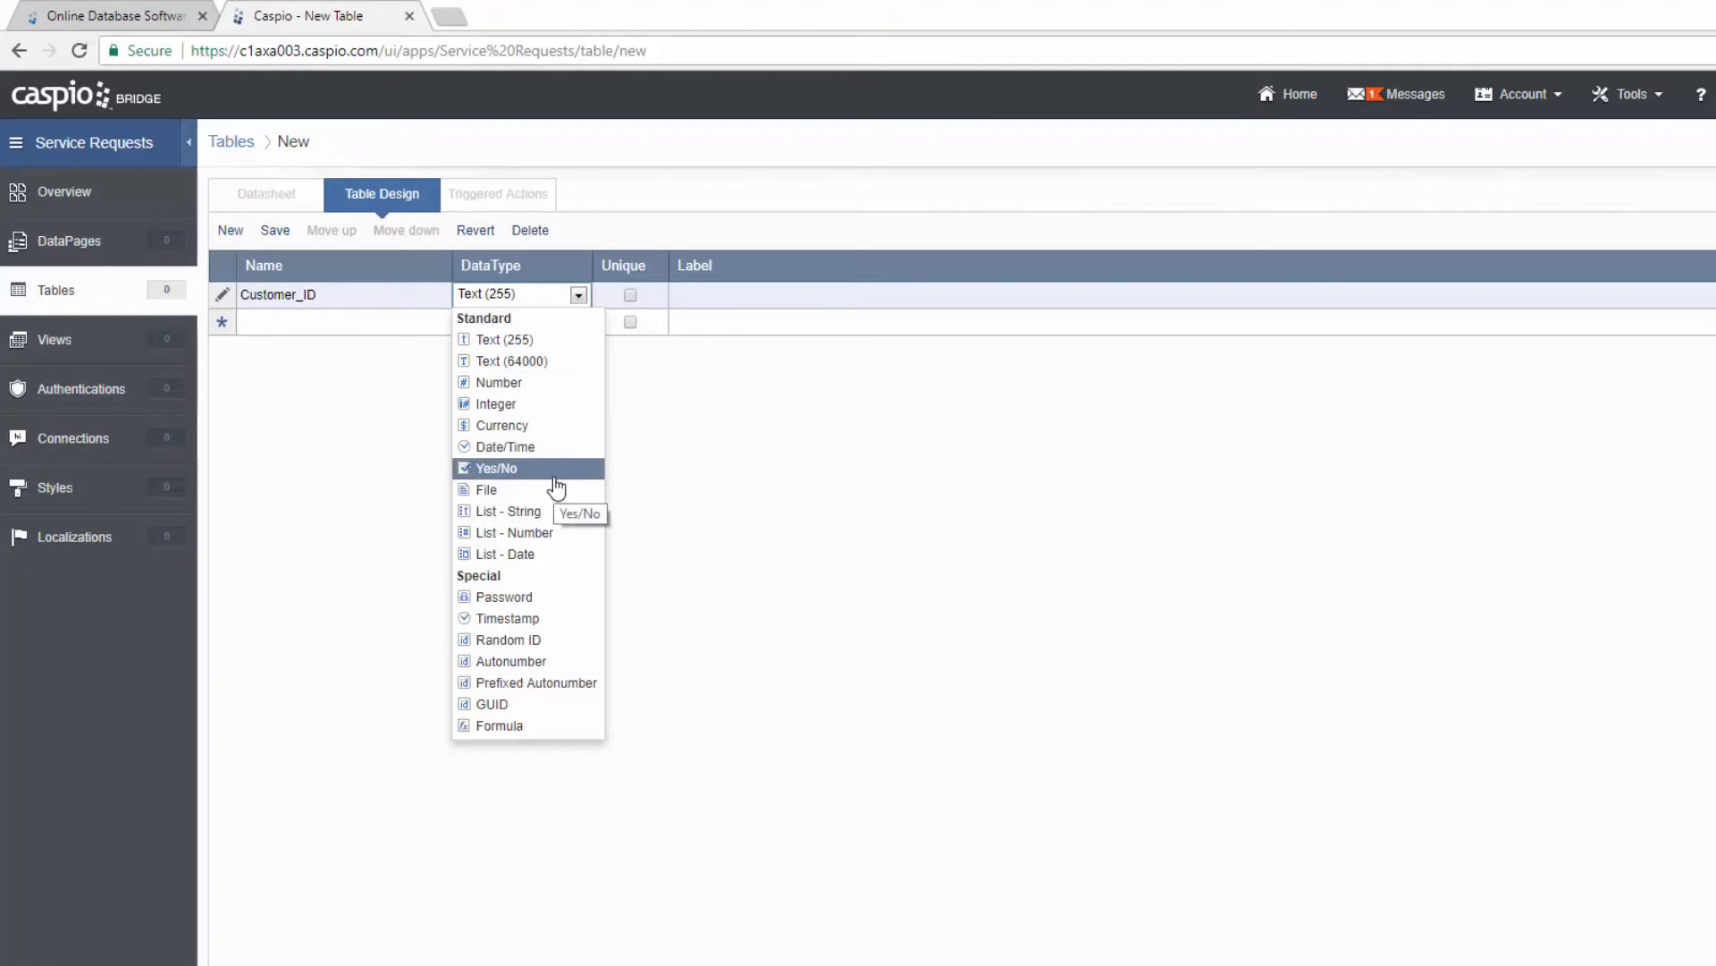
pyautogui.click(528, 643)
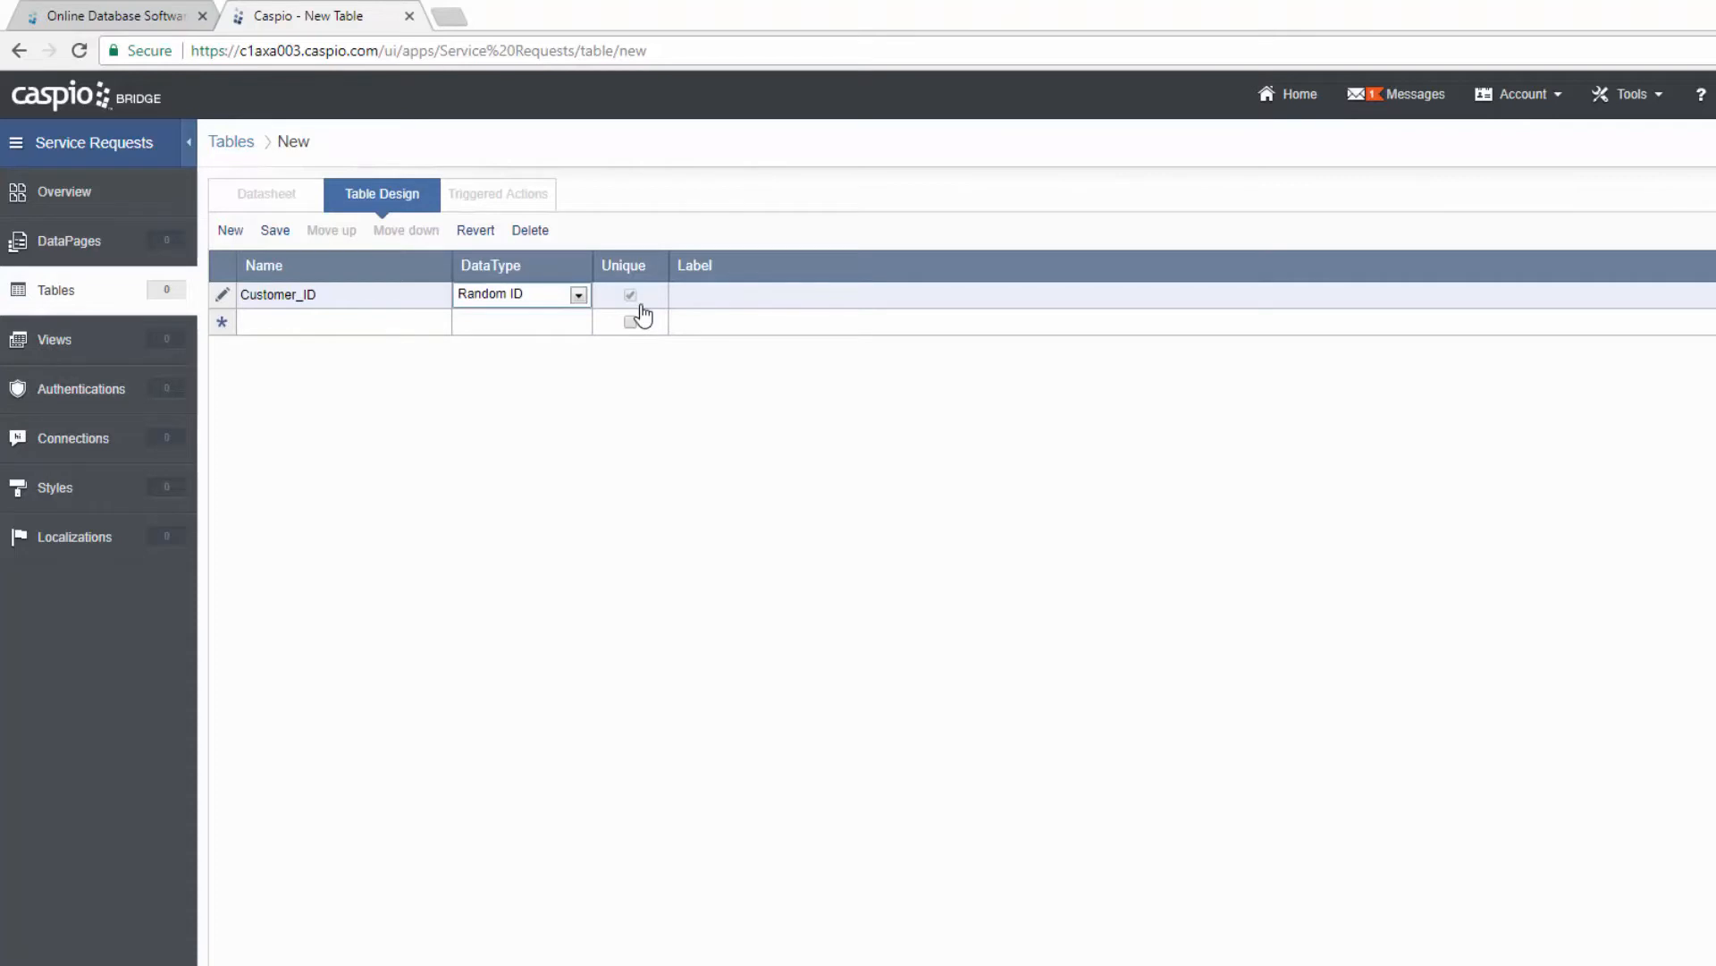
pyautogui.click(410, 324)
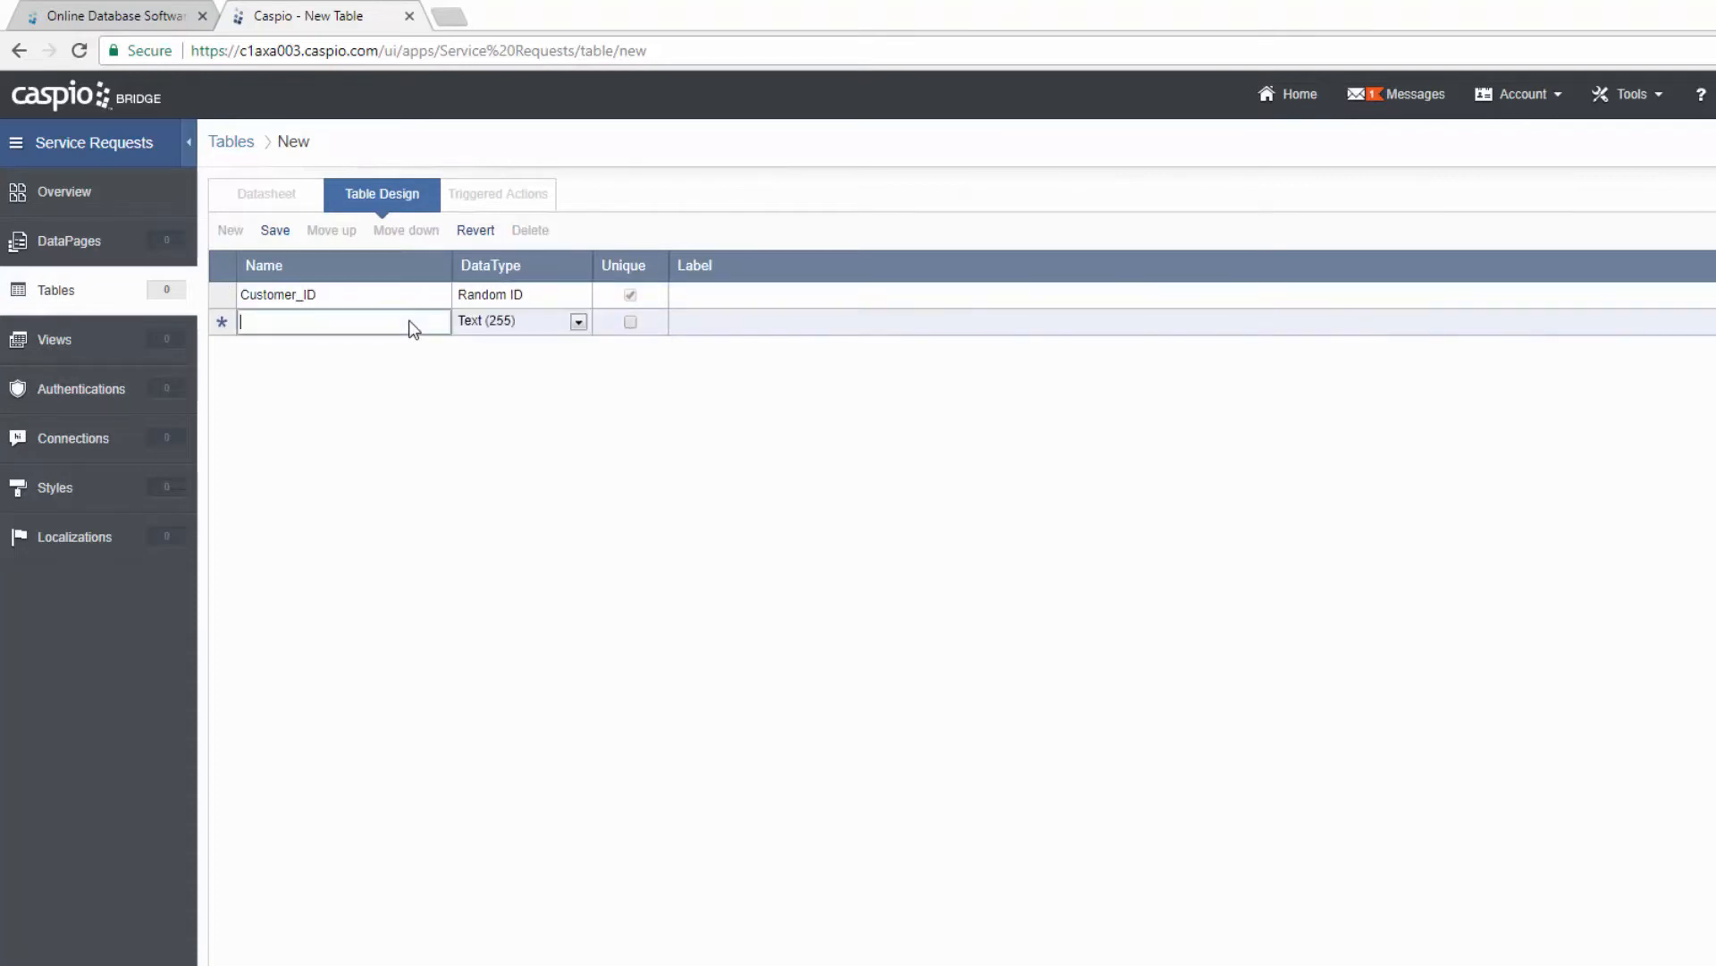
# Step: Add First_Name, Last_Name and Full_Name fields, making Full_Name a Formula field
pyautogui.write('First_Name')
pyautogui.press('Tab')
pyautogui.press('Tab')
pyautogui.press('Tab')
pyautogui.press('Tab')
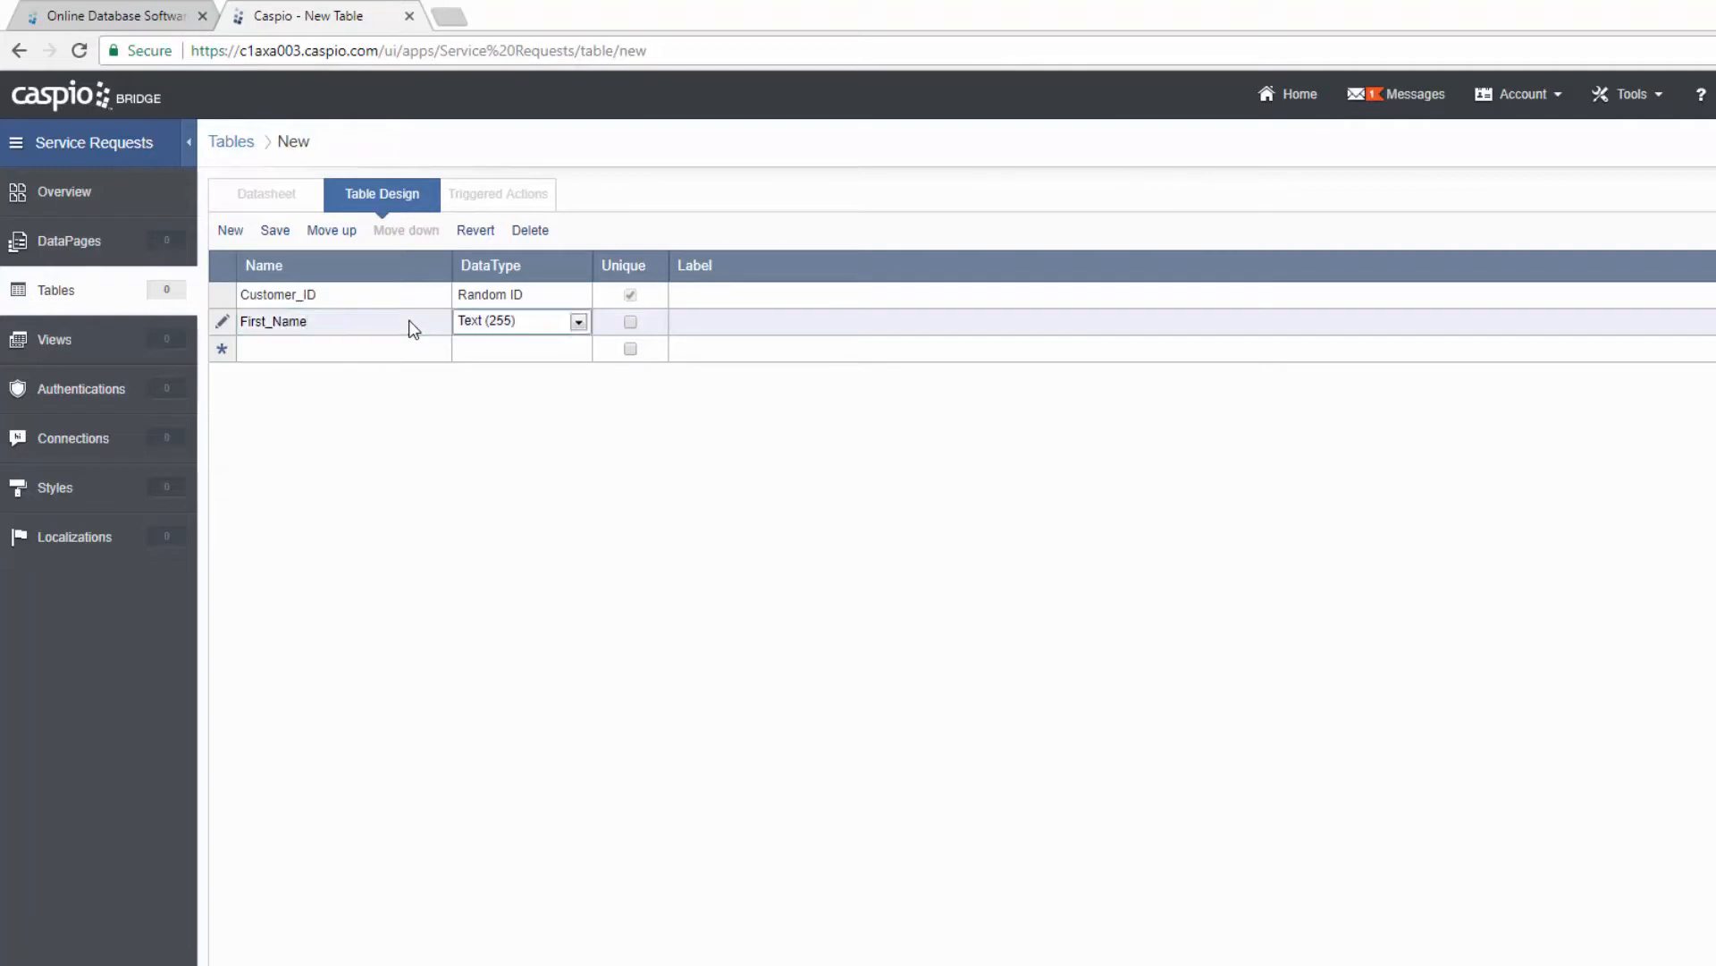
pyautogui.write('Last_Name')
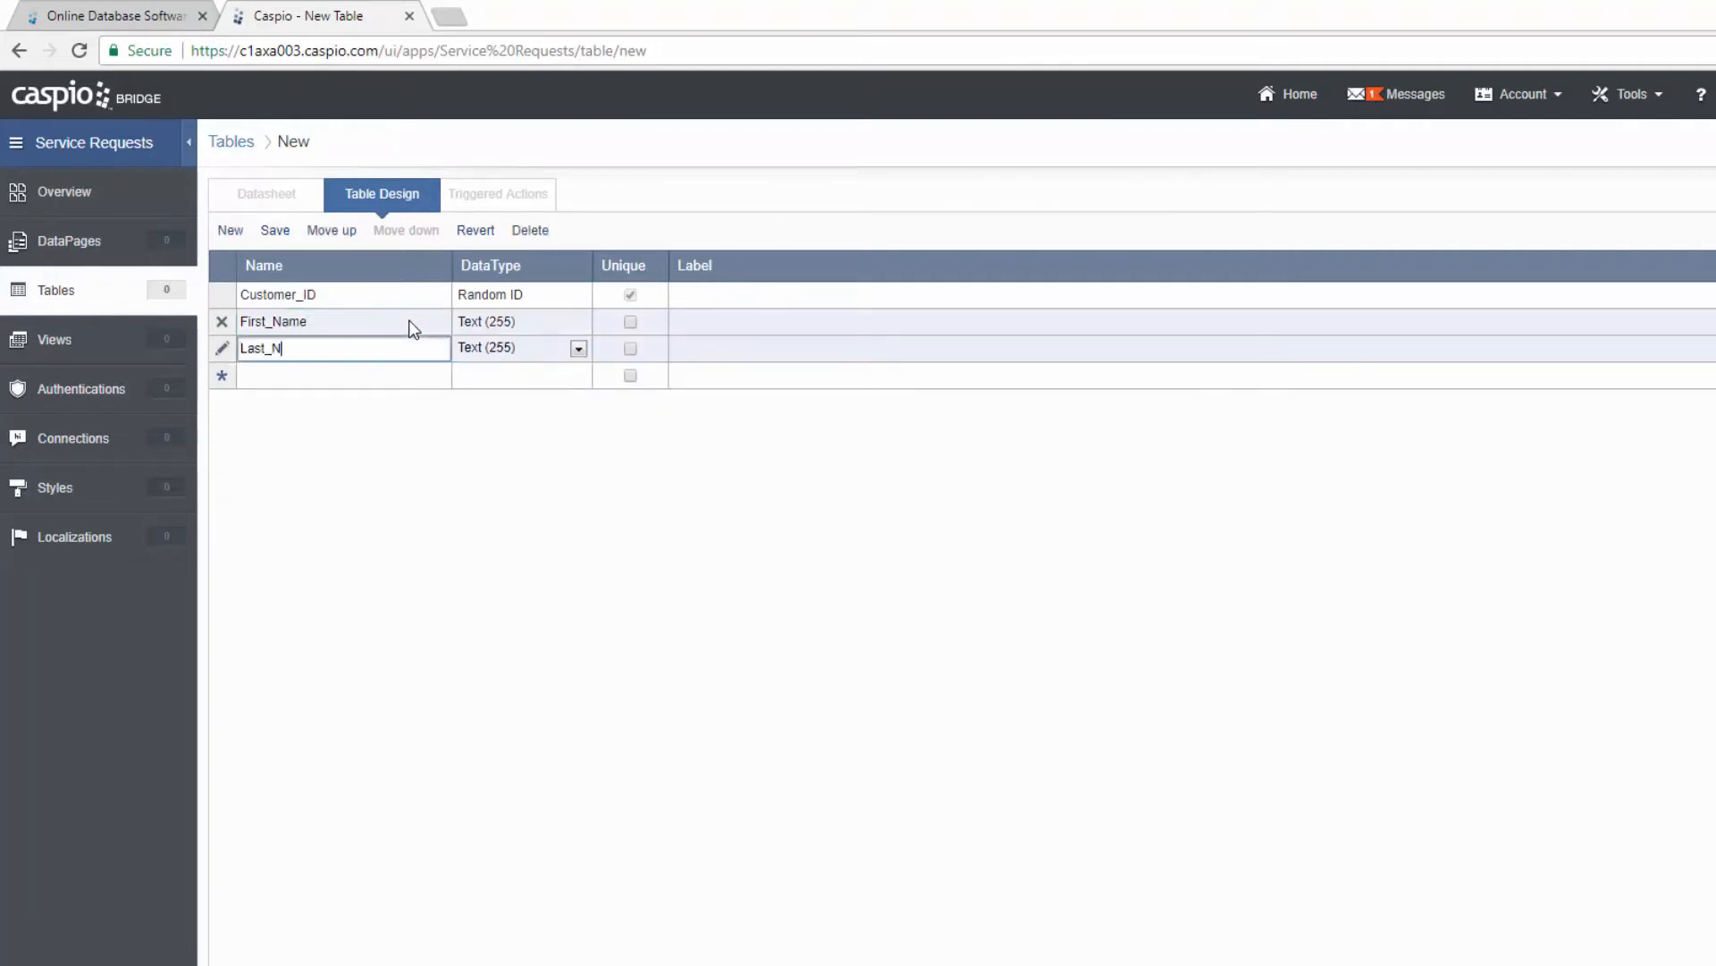
pyautogui.press('Tab')
pyautogui.press('Tab')
pyautogui.press('Tab')
pyautogui.press('Tab')
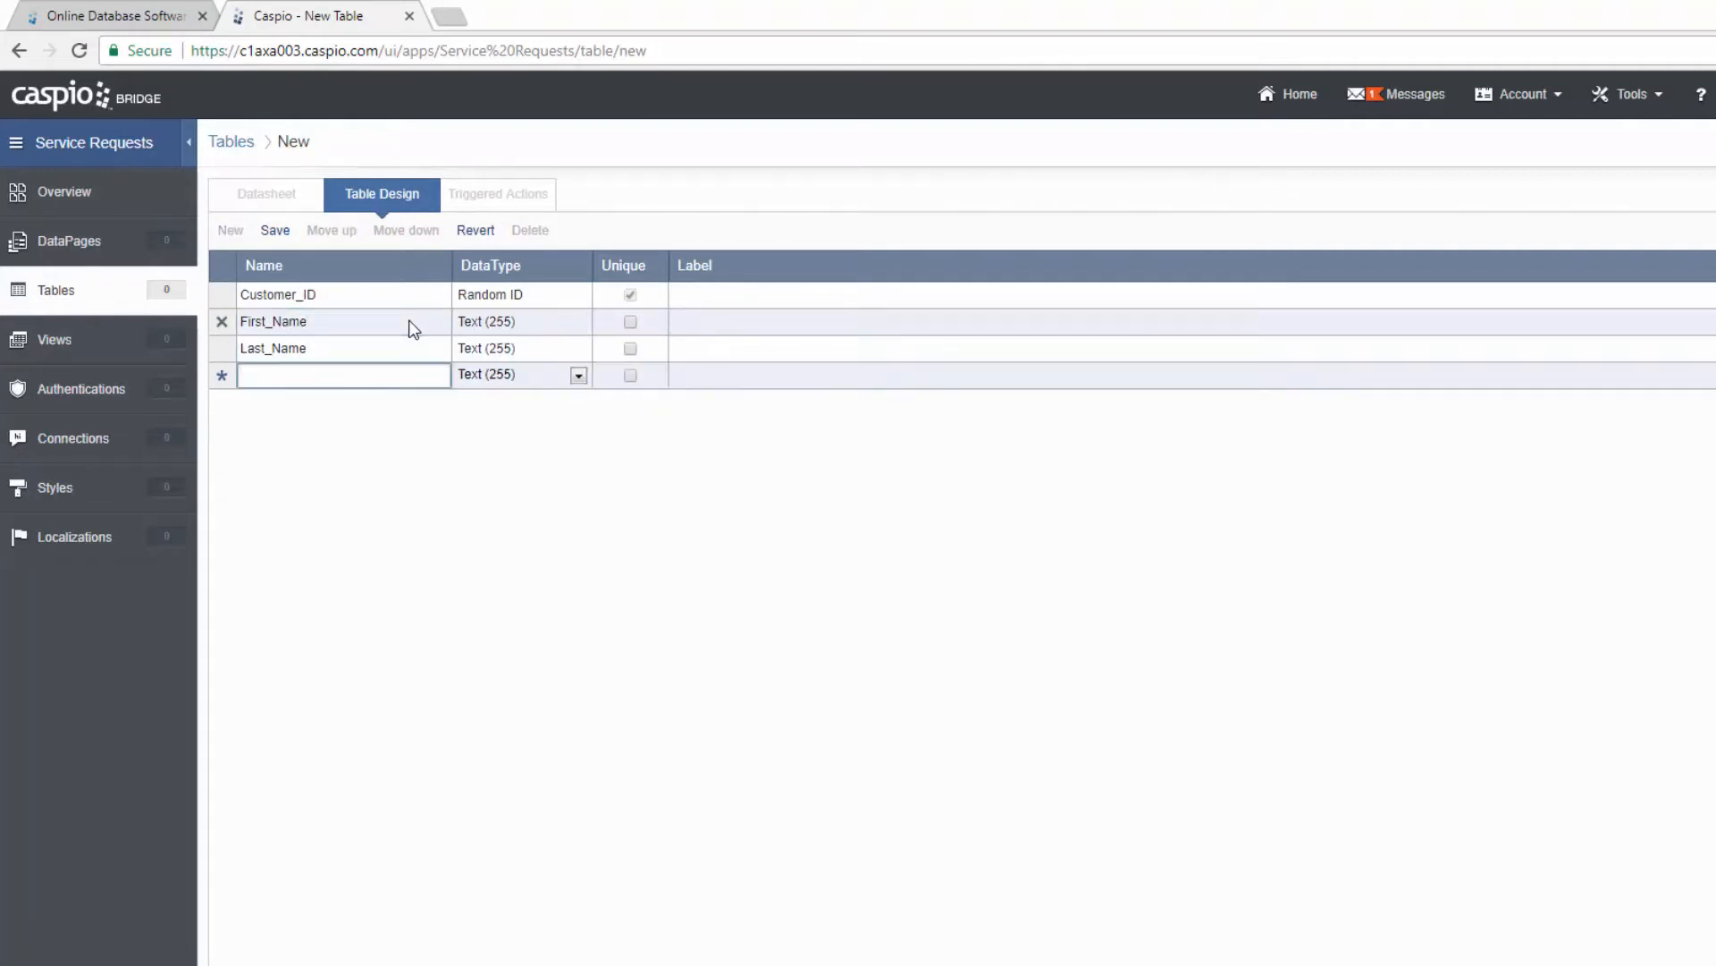
pyautogui.write('Full_Name')
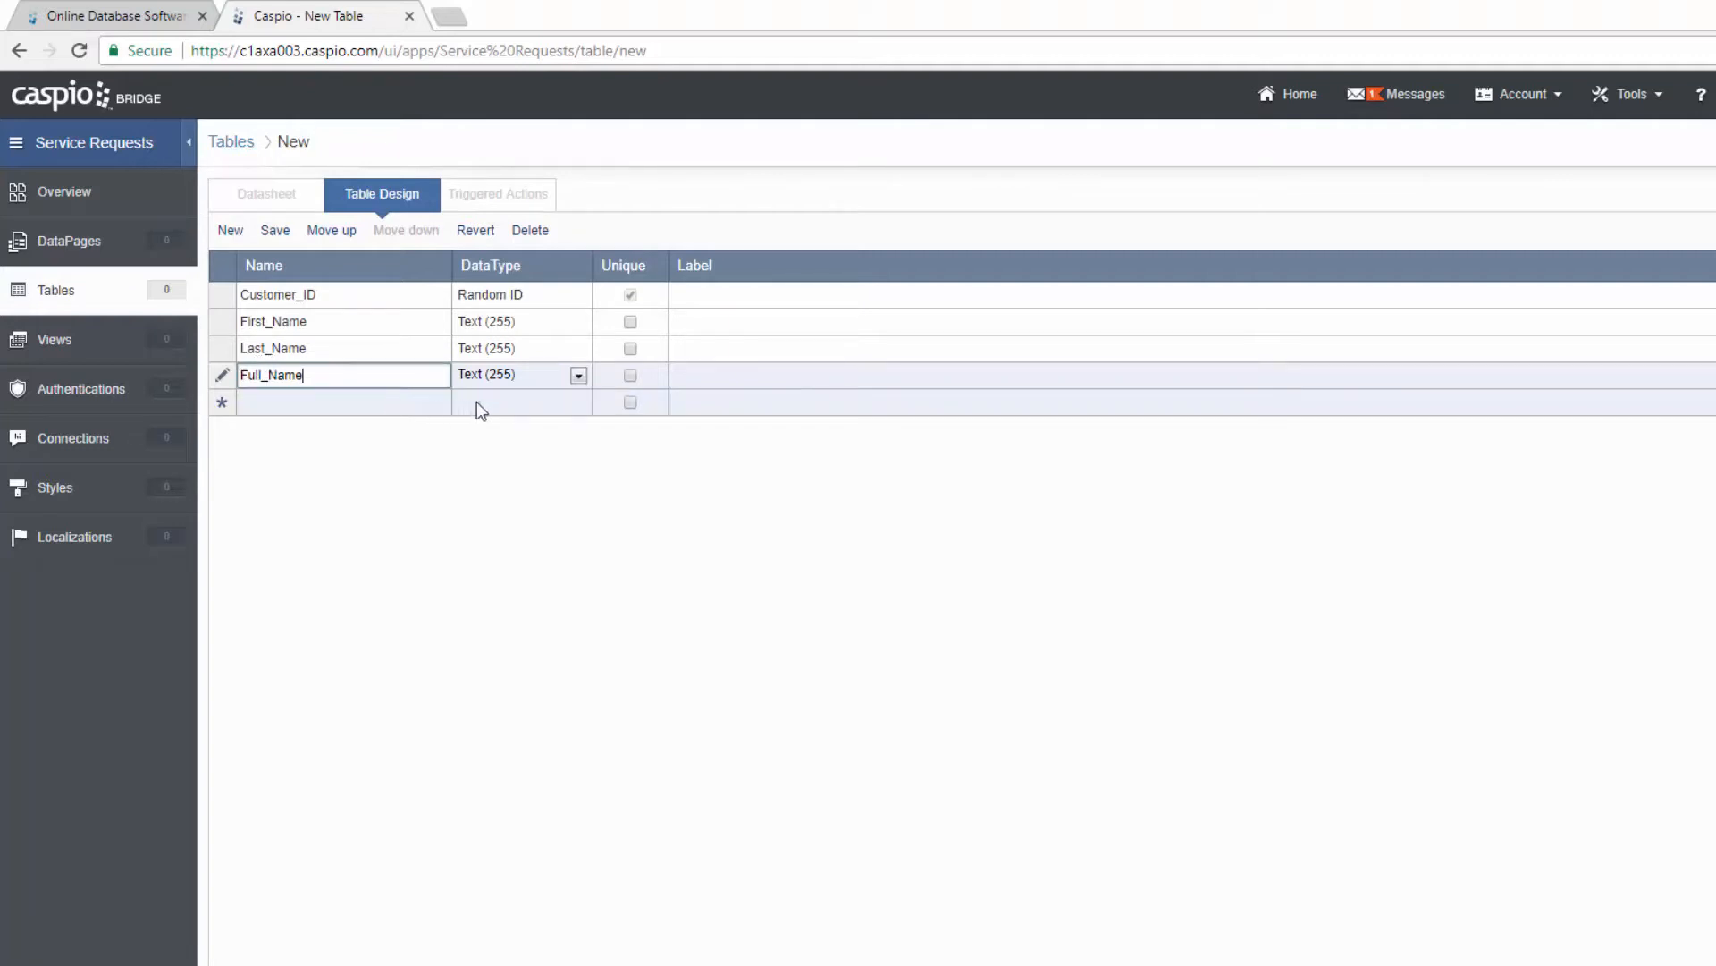
pyautogui.click(531, 372)
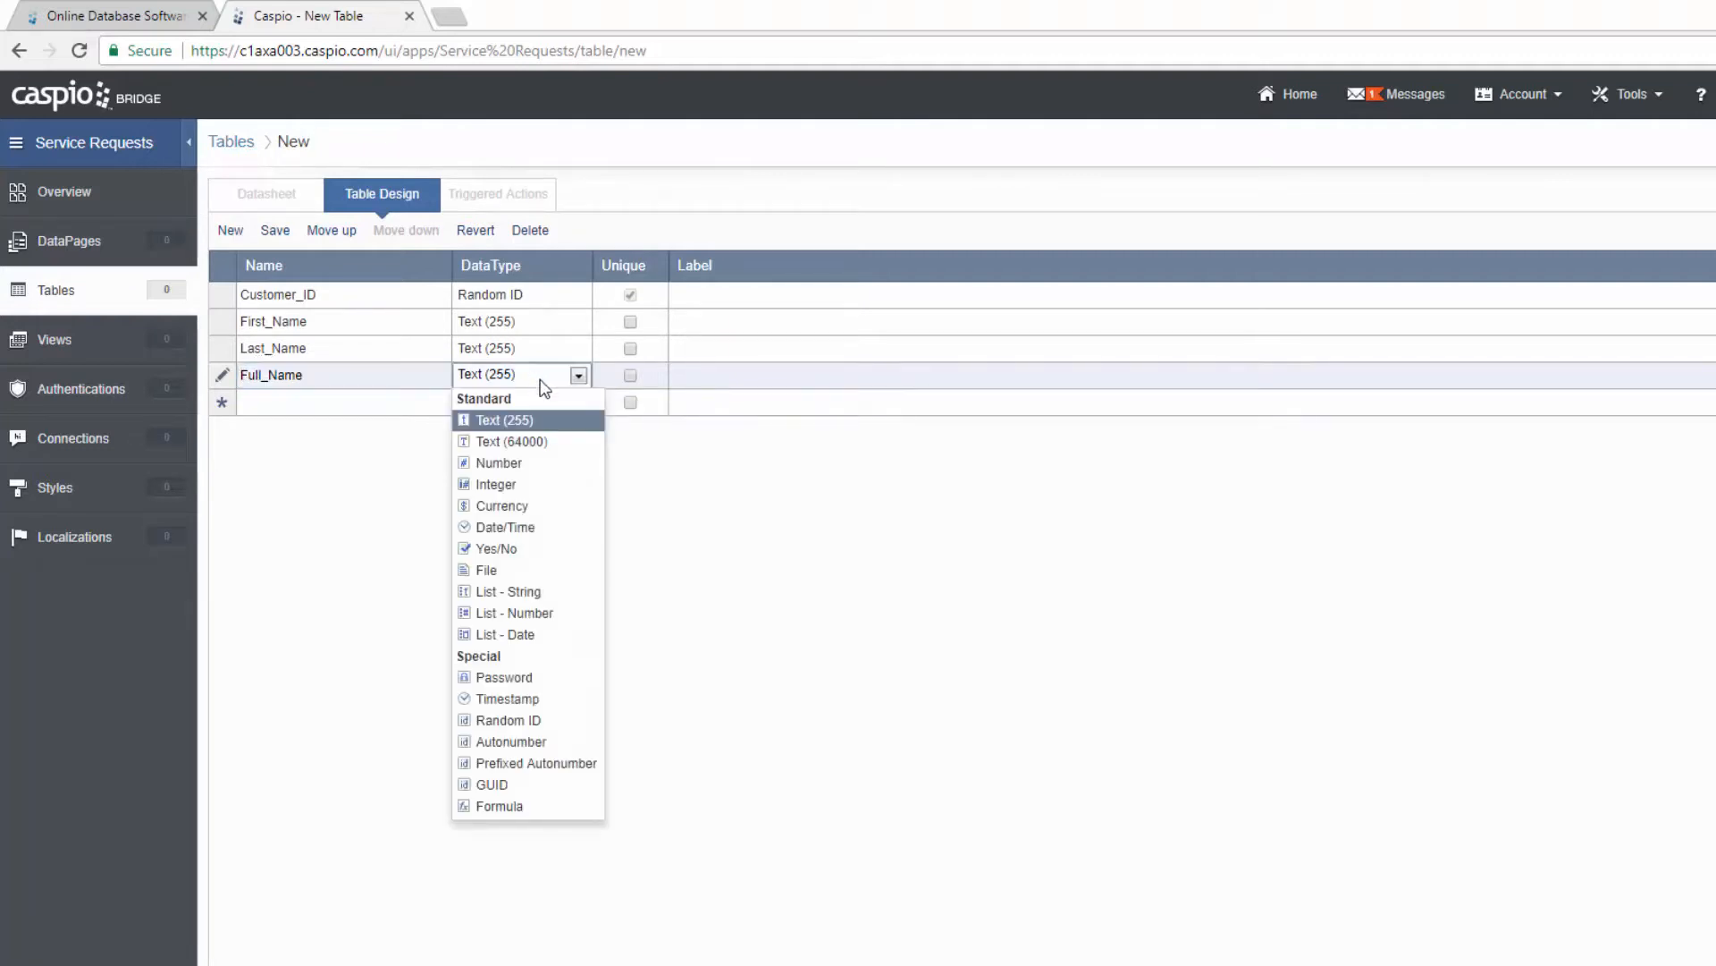
pyautogui.click(567, 807)
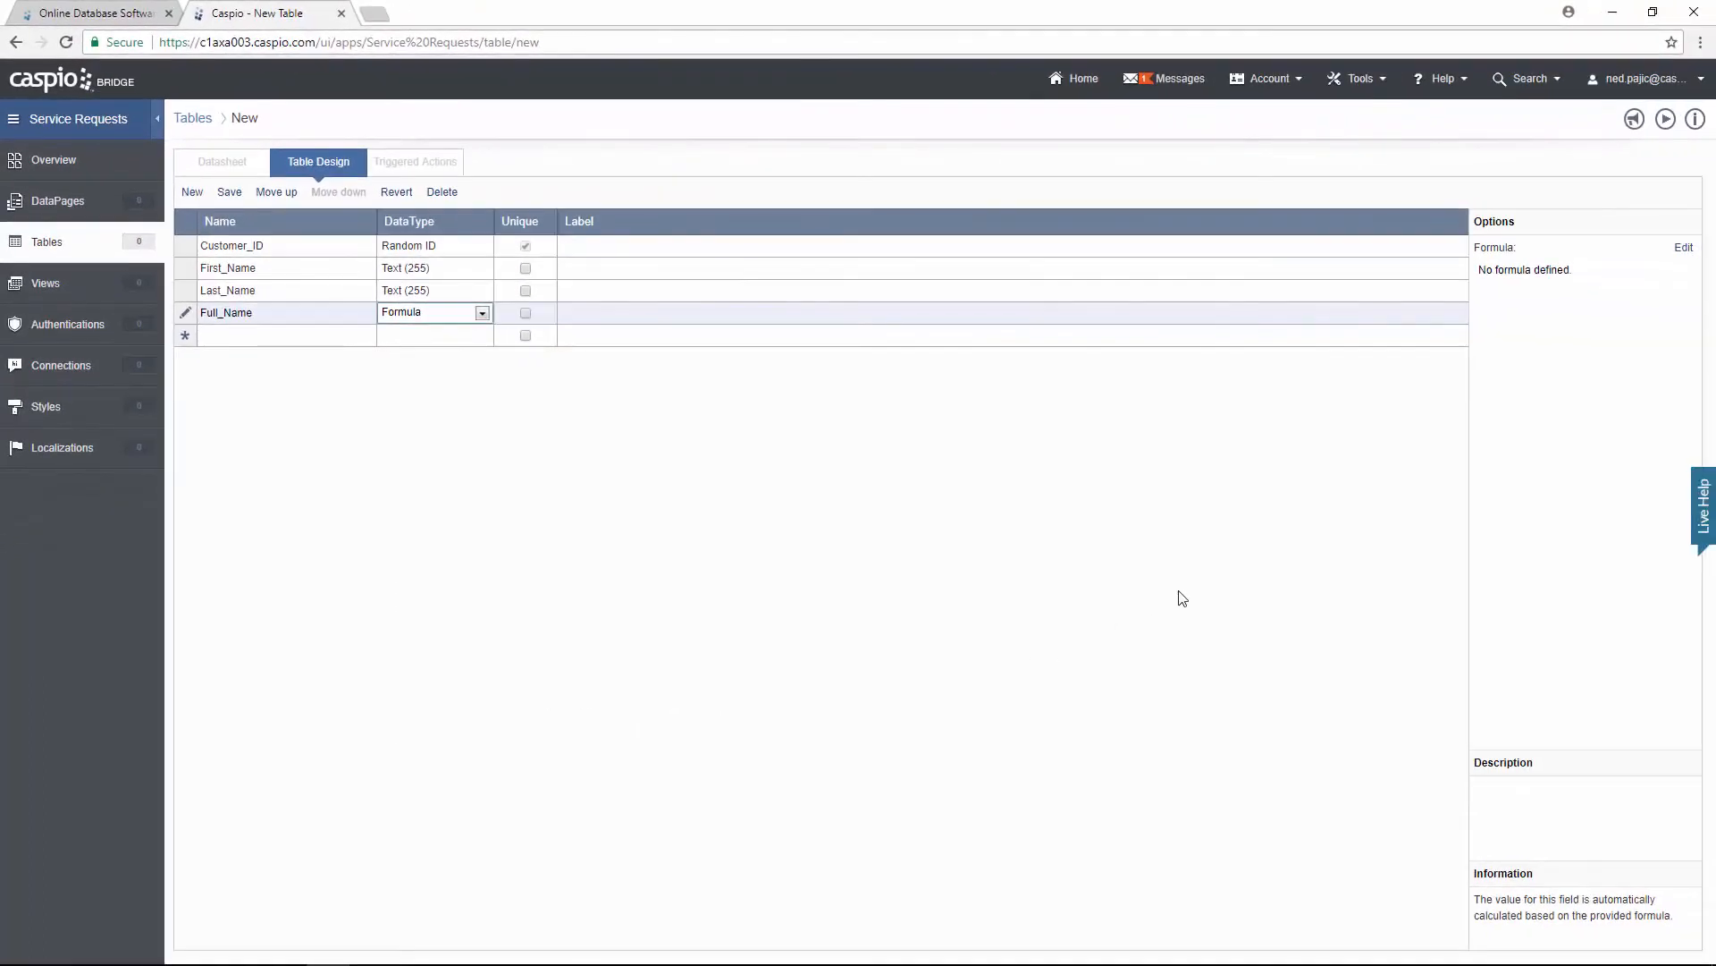
# Step: Insert the First_Name and Last_Name field references into the Full_Name formula
pyautogui.click(1683, 247)
pyautogui.click(878, 503)
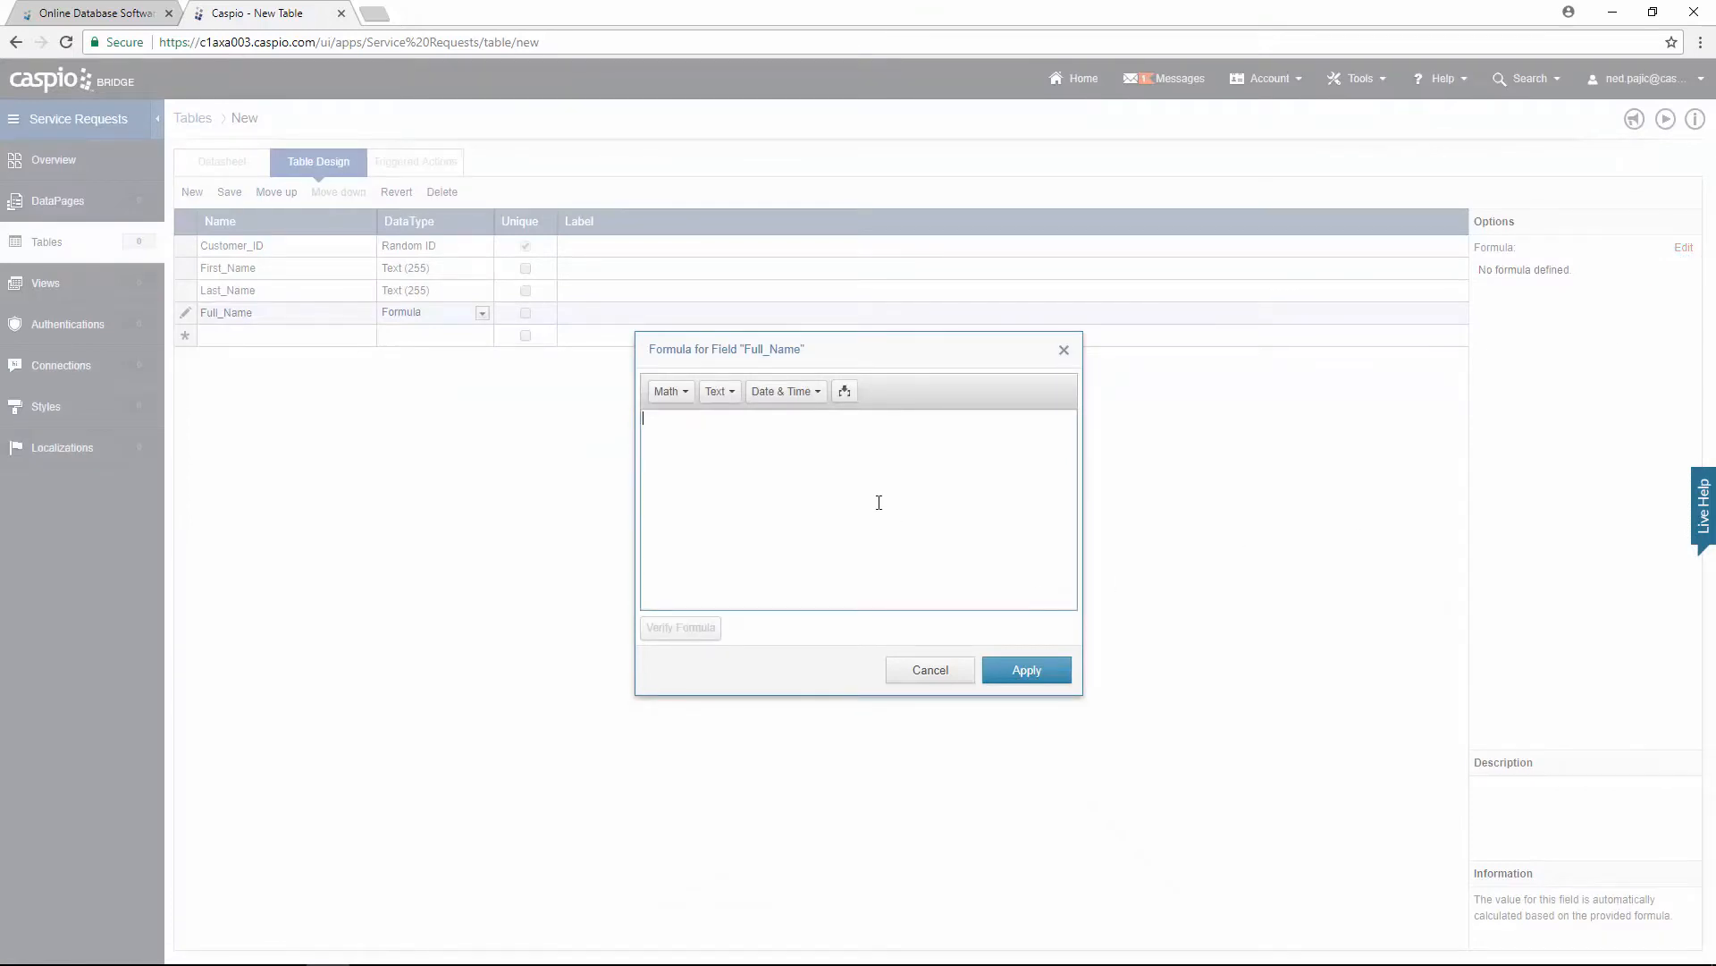
pyautogui.click(845, 391)
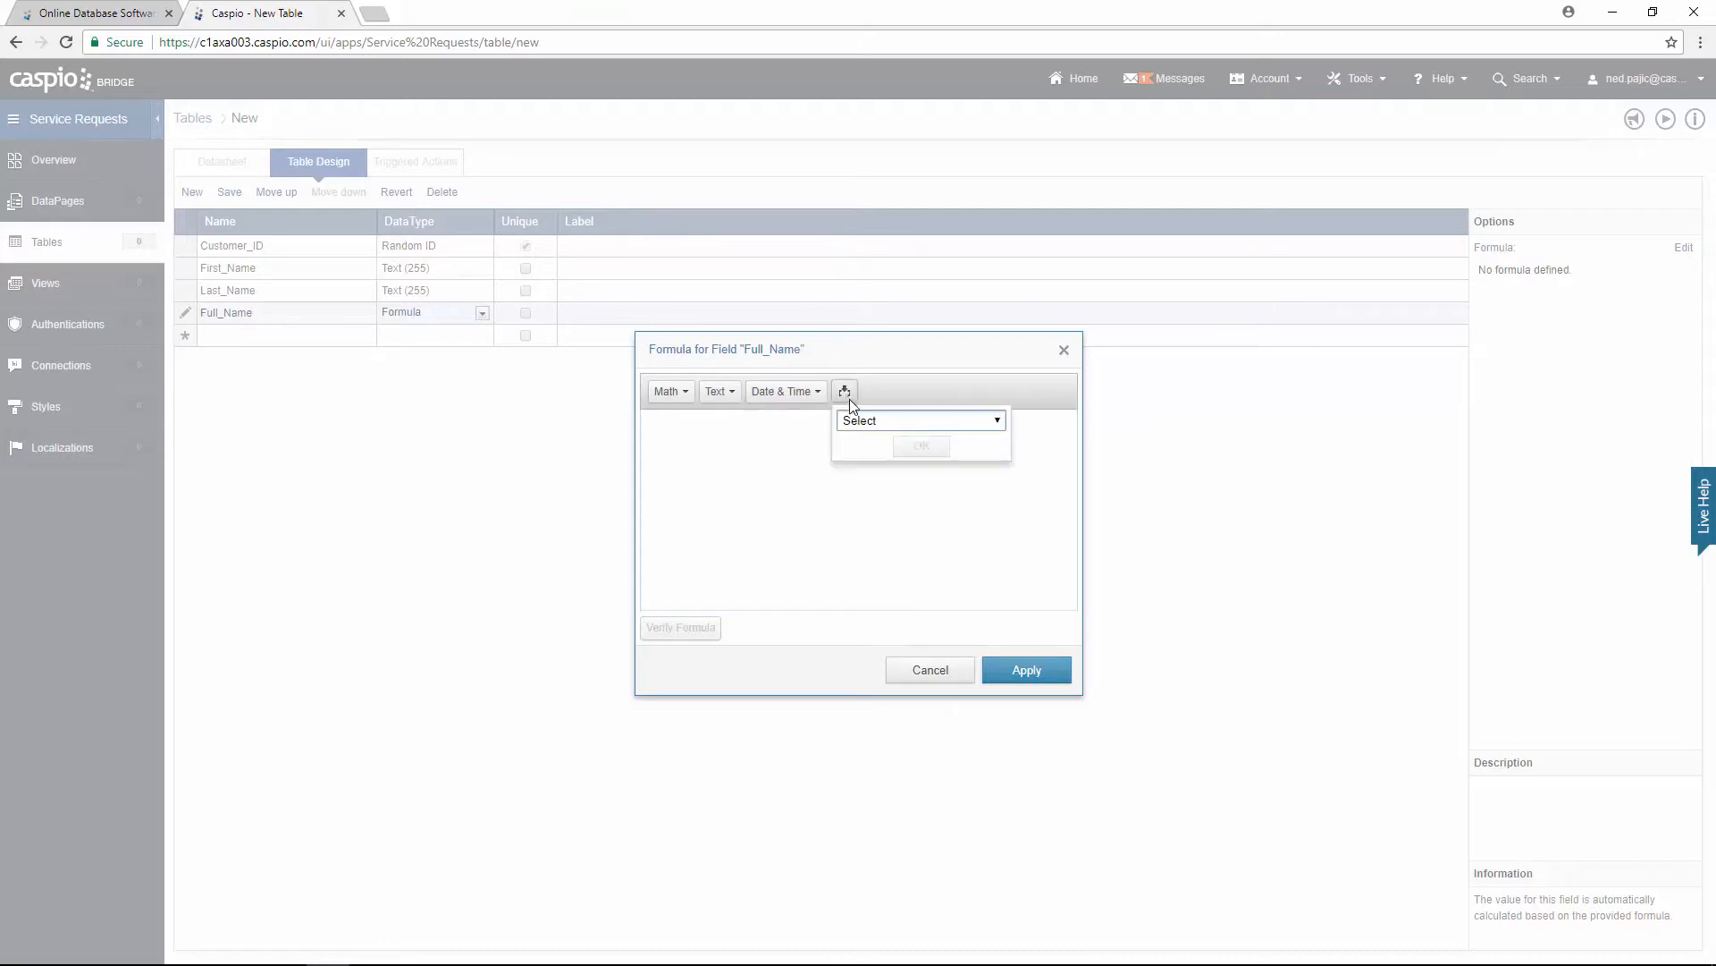
pyautogui.click(865, 422)
pyautogui.click(883, 483)
pyautogui.click(918, 452)
pyautogui.click(850, 424)
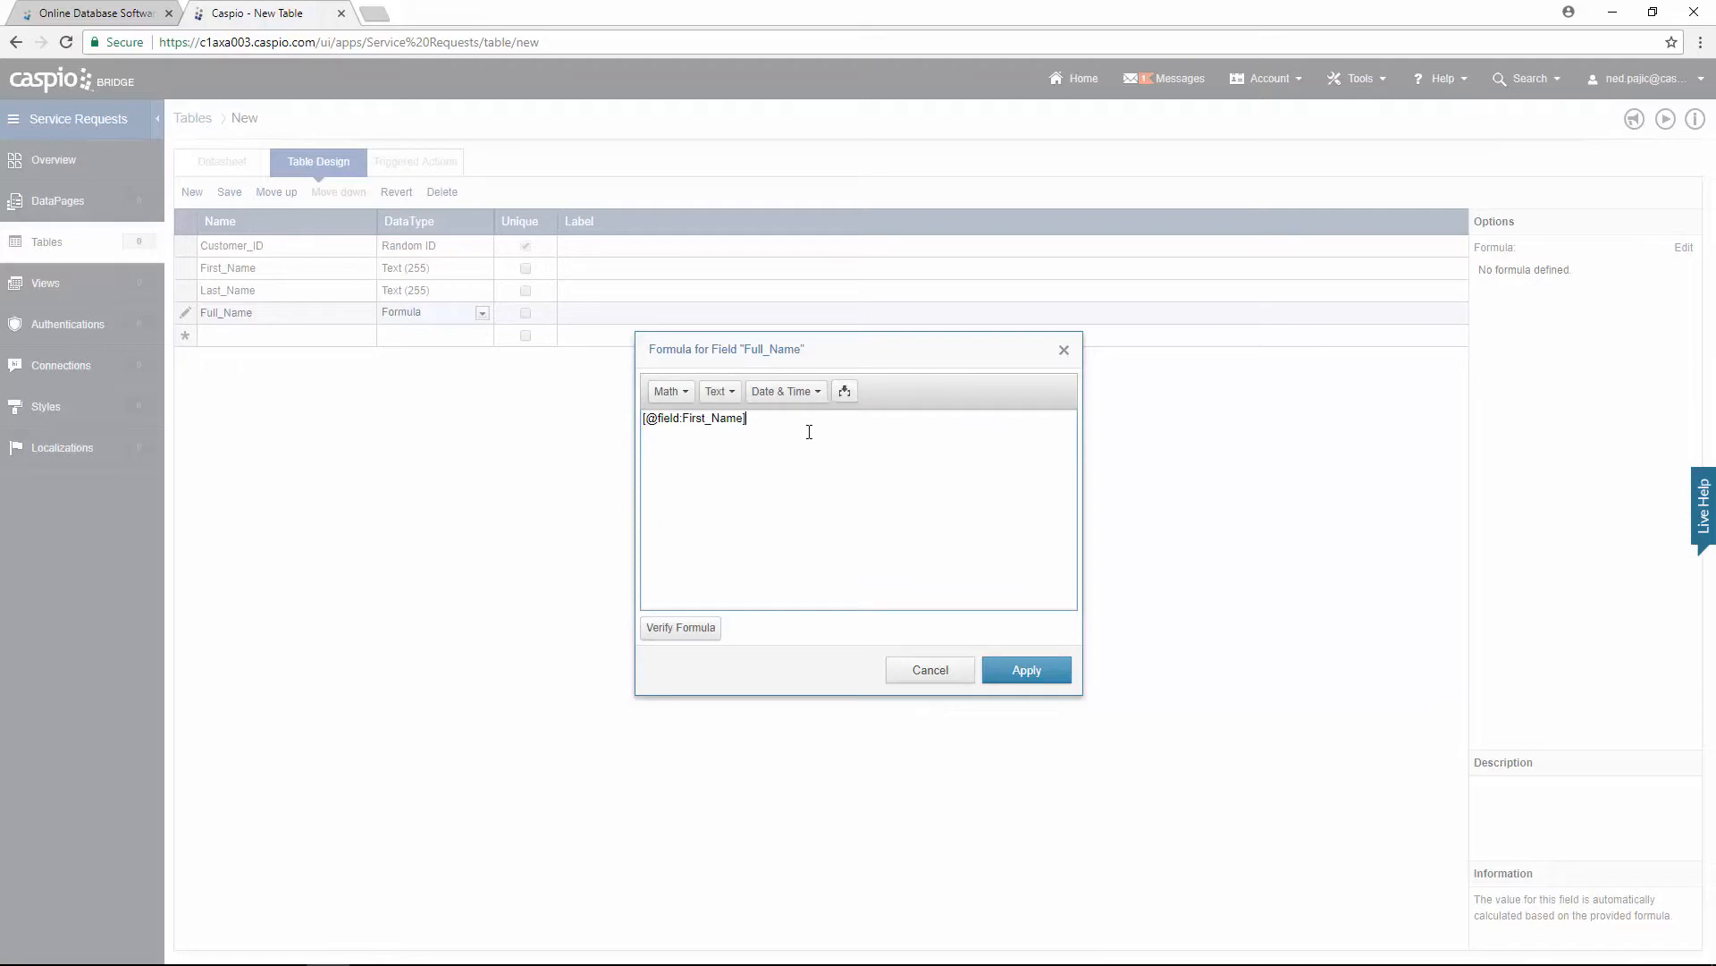
pyautogui.click(845, 391)
pyautogui.click(867, 422)
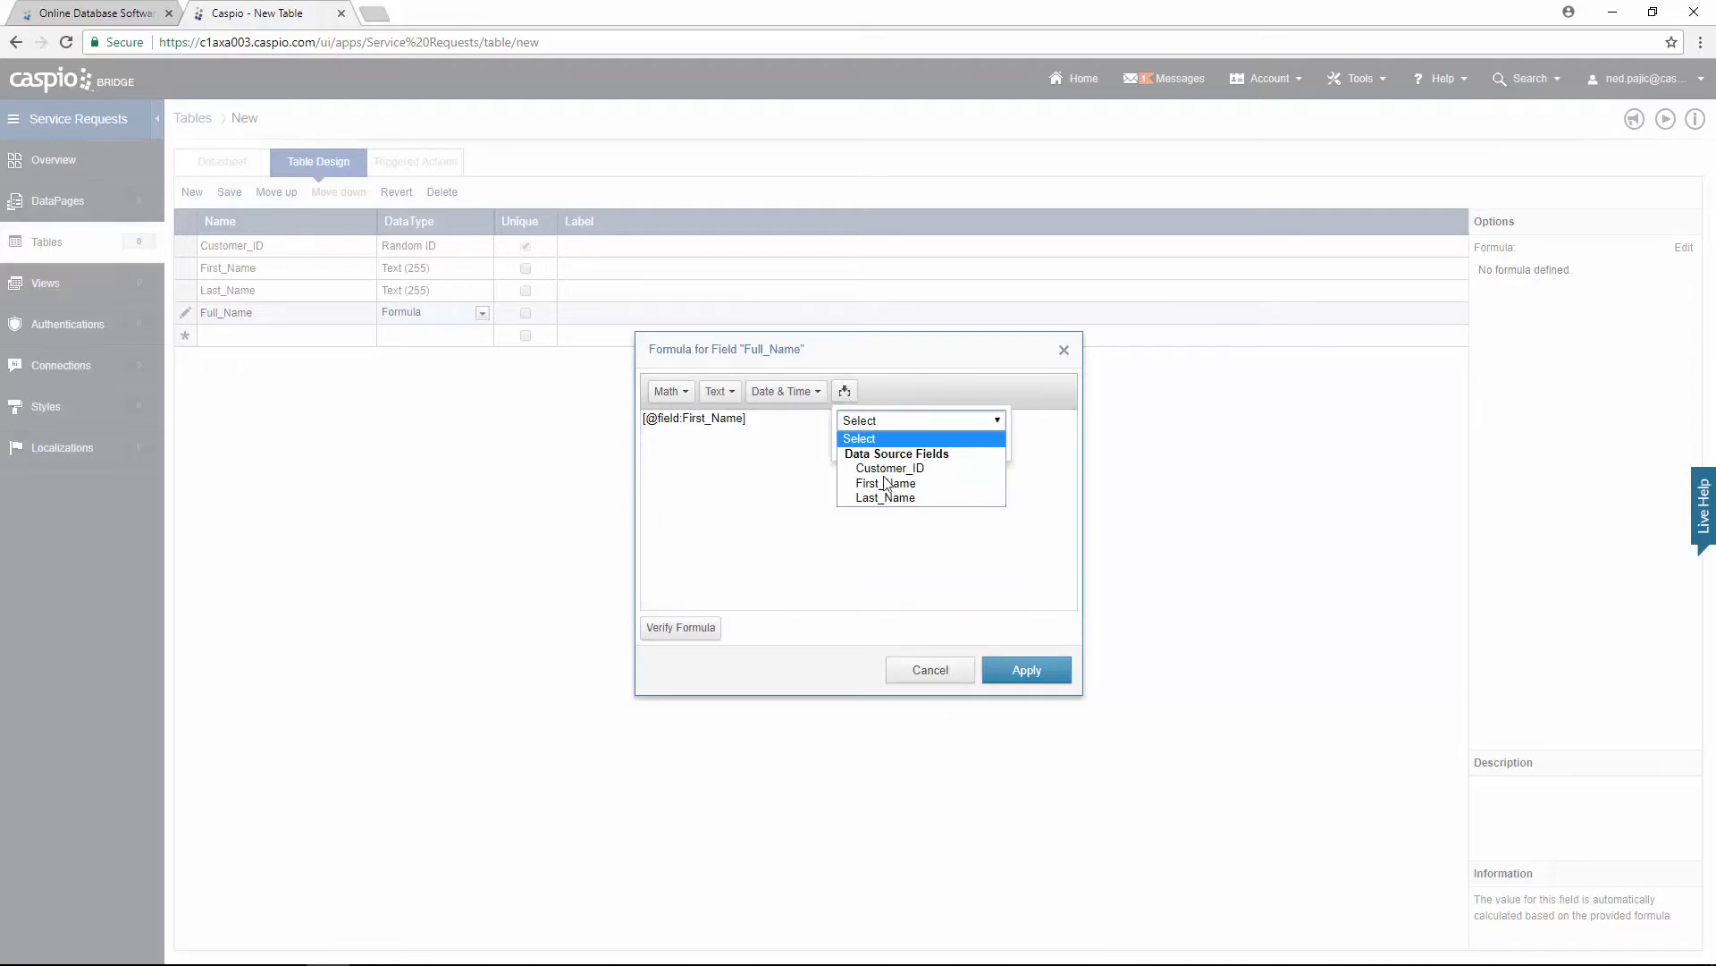
pyautogui.click(886, 498)
pyautogui.click(921, 449)
# Step: Join them with + ' '+, verify the formula and apply it
pyautogui.click(801, 433)
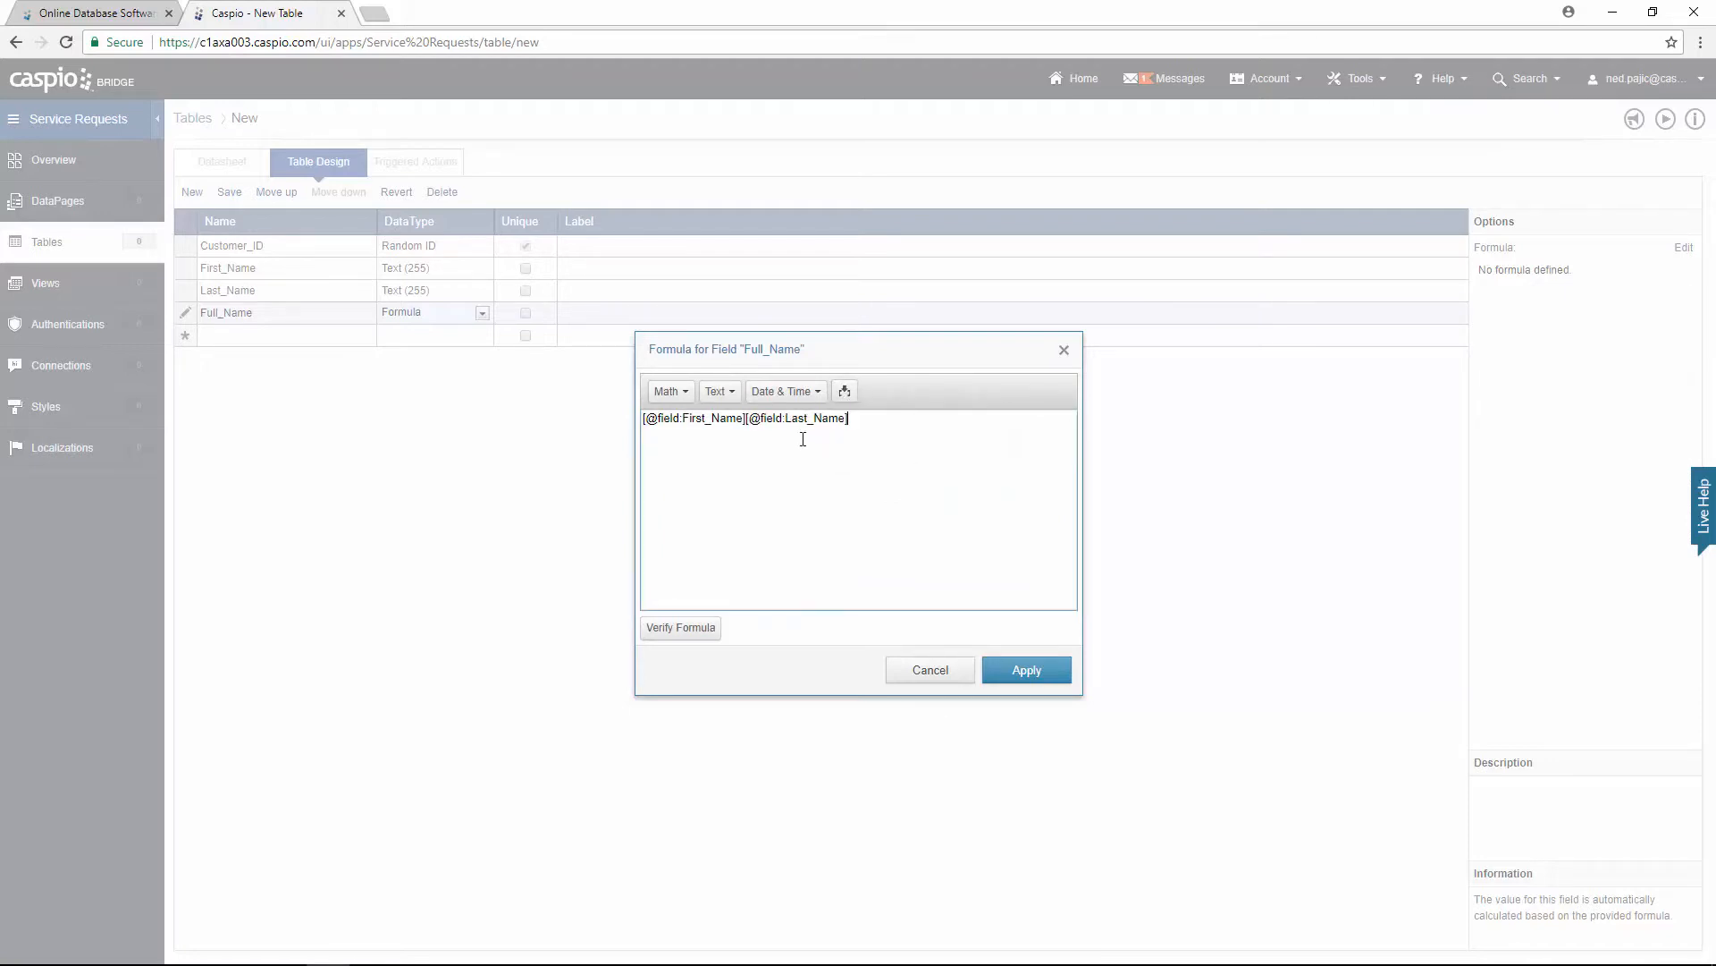
pyautogui.click(745, 419)
pyautogui.write("+ ' '+")
pyautogui.click(700, 632)
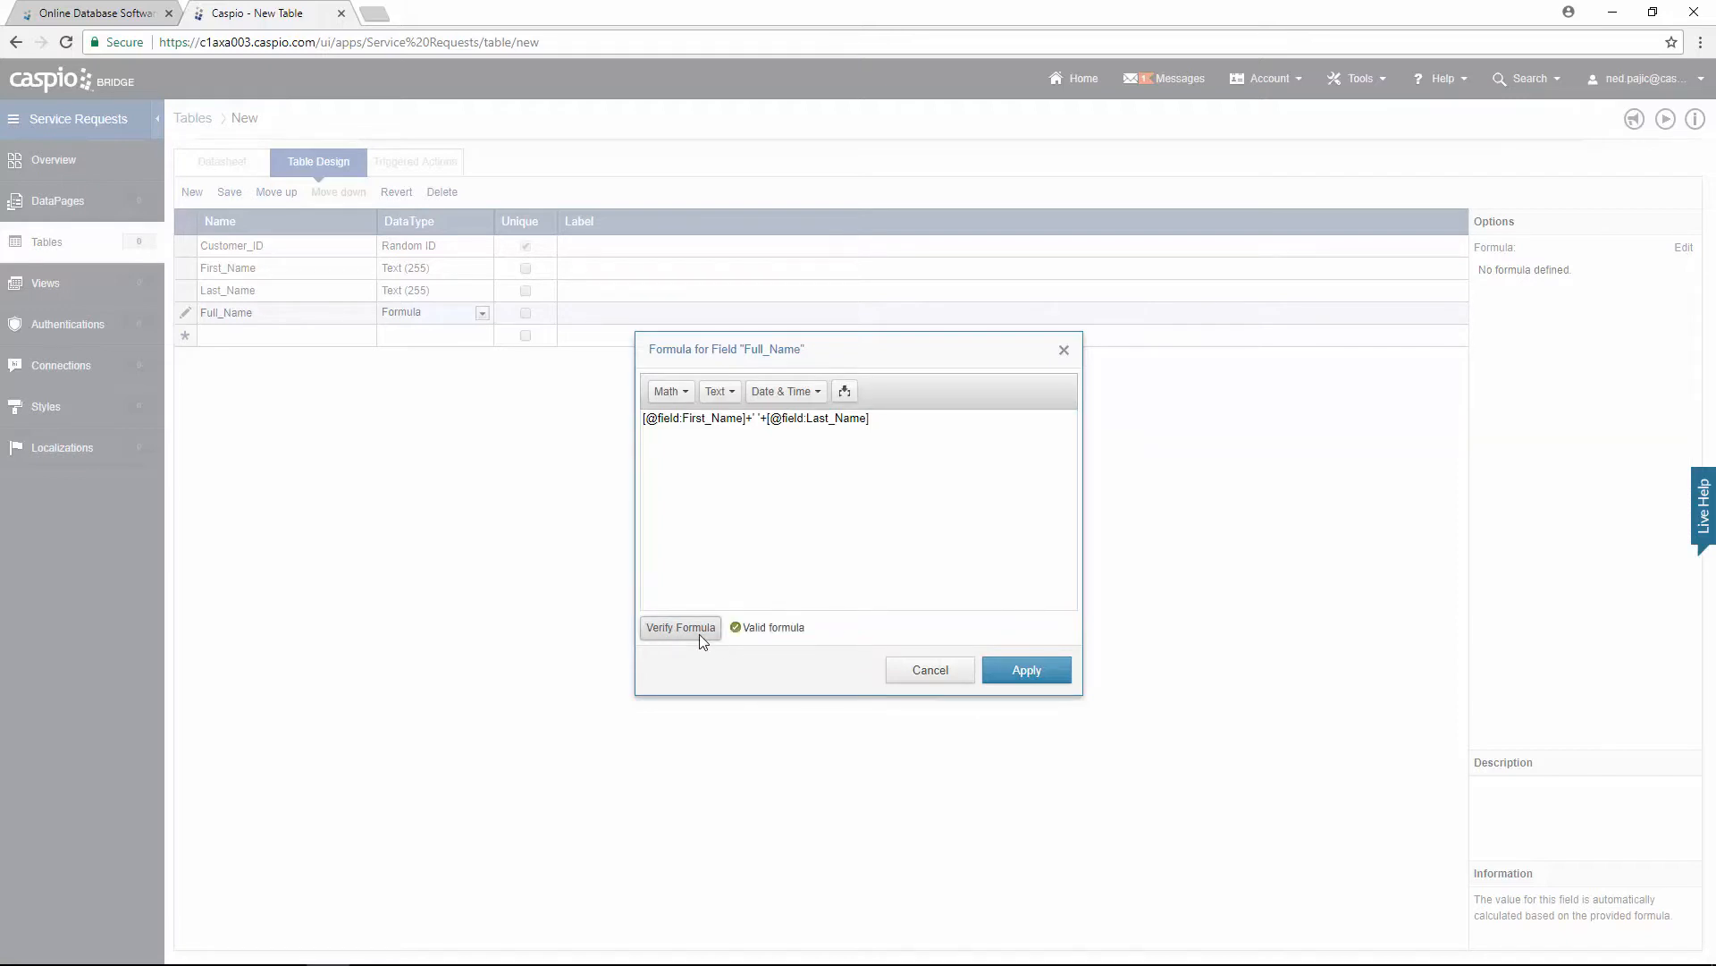
pyautogui.click(1035, 679)
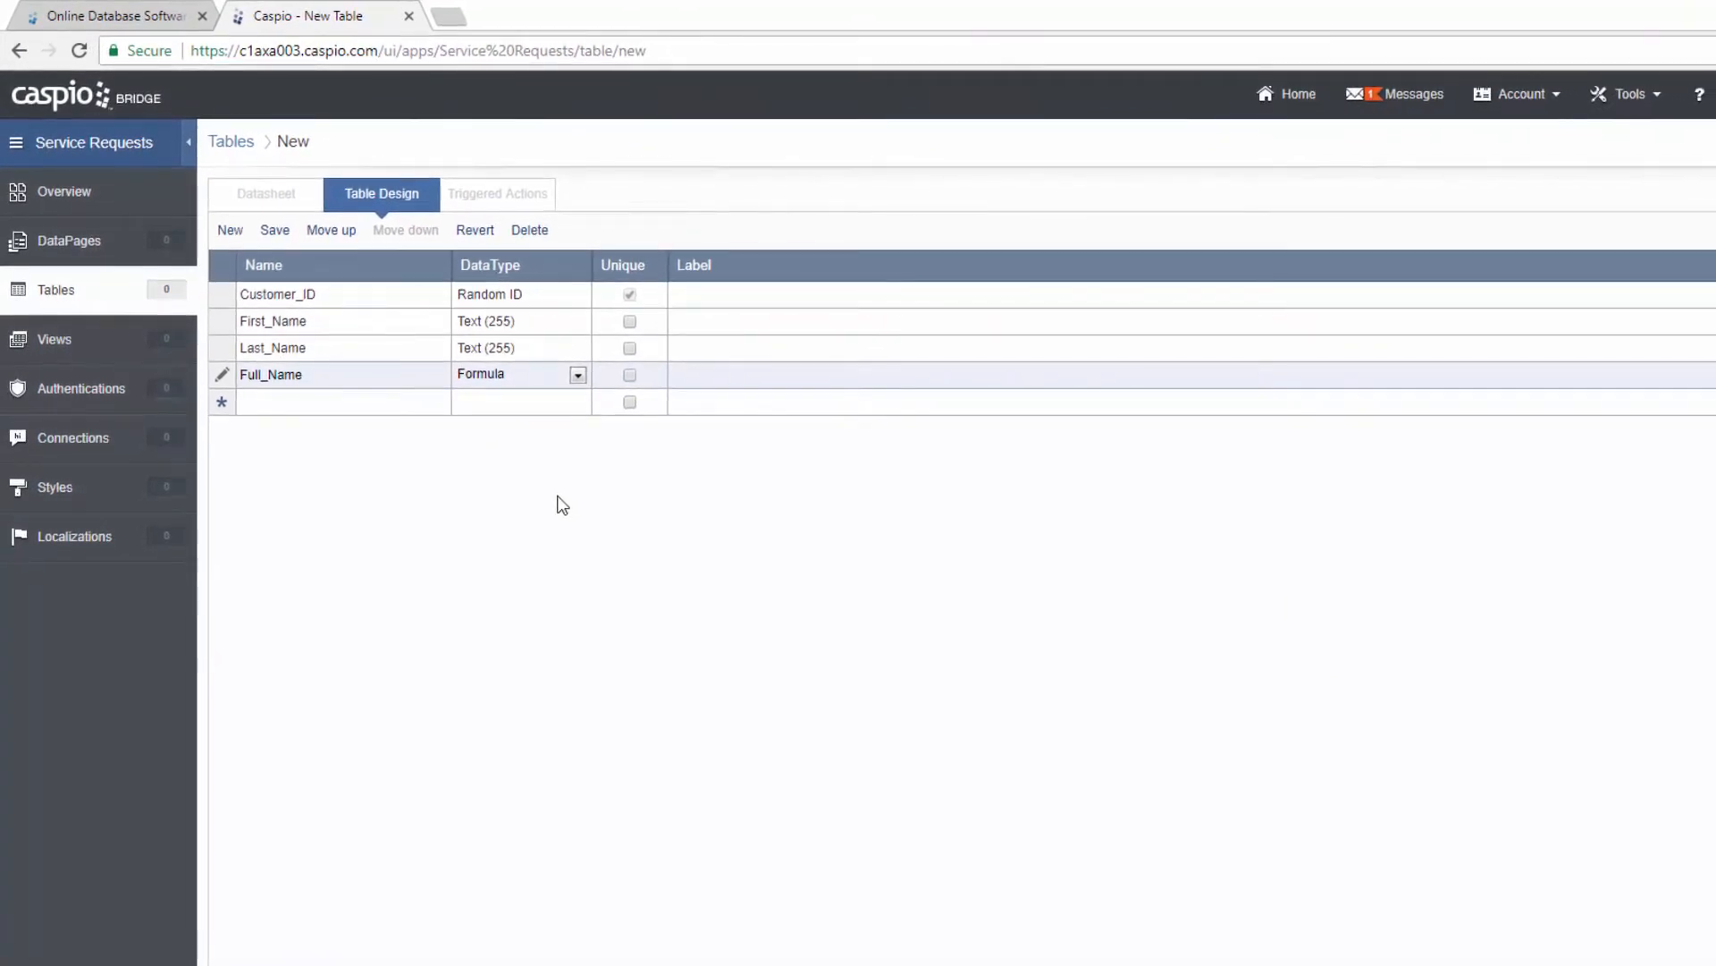
# Step: Add Company_Name, Email and Password text fields to the customer table
pyautogui.click(327, 401)
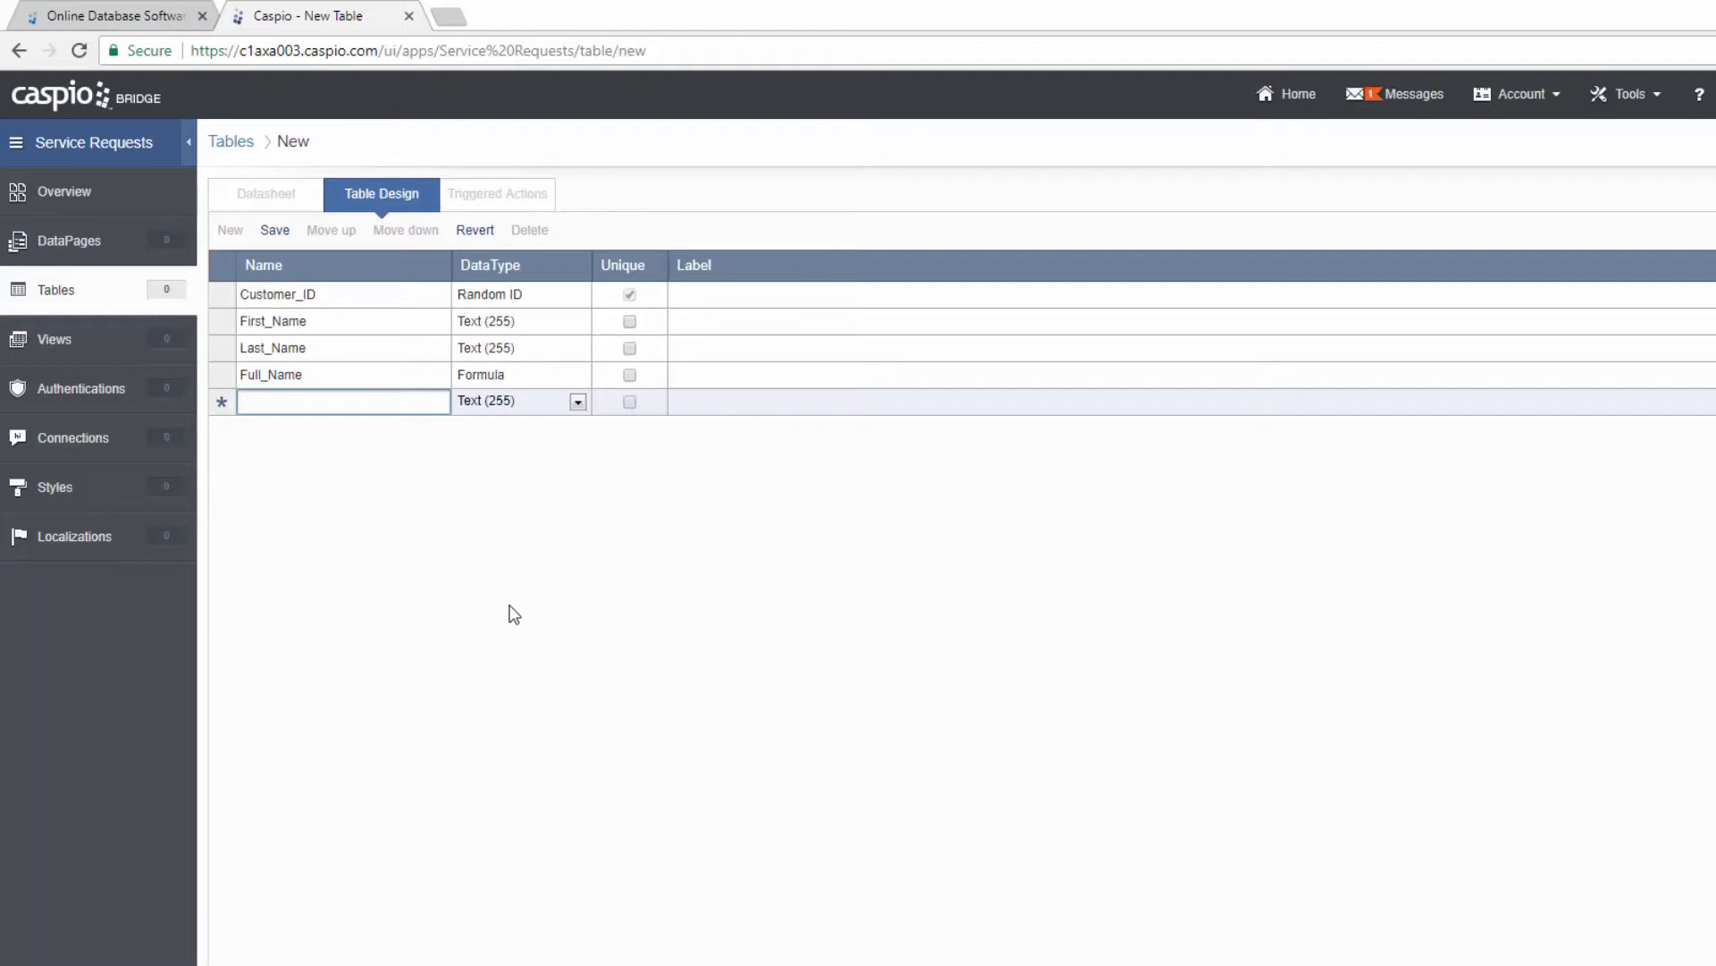
pyautogui.write('Company')
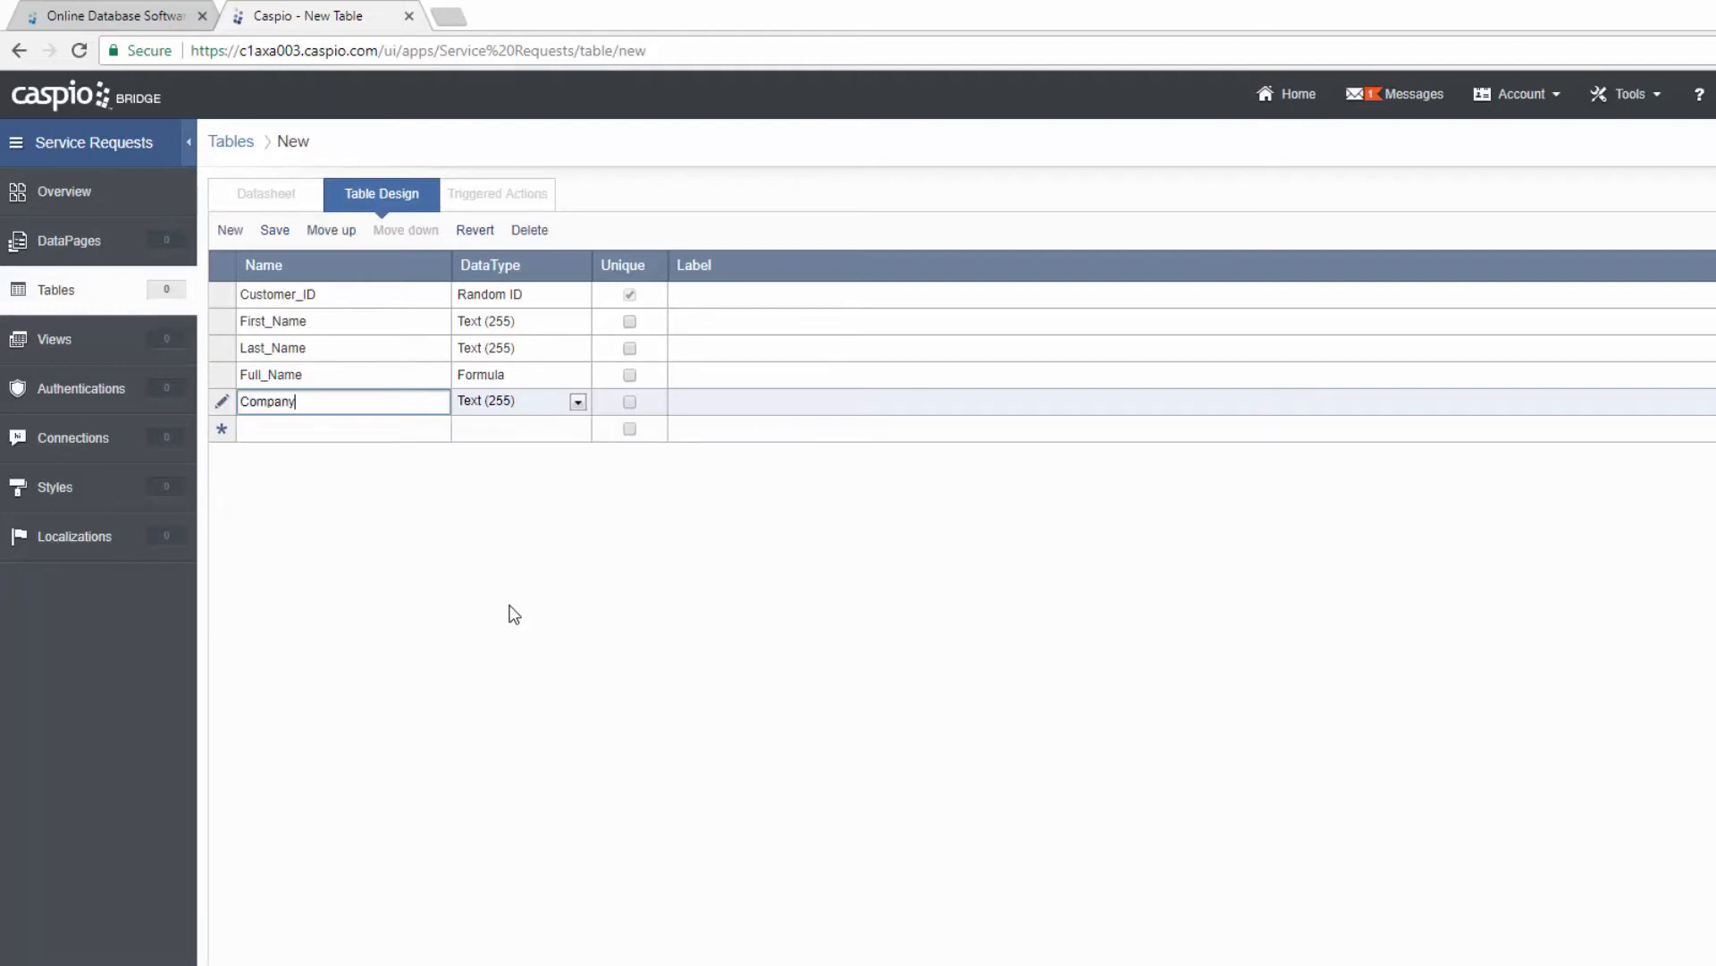
pyautogui.write('_Name')
pyautogui.press('Tab')
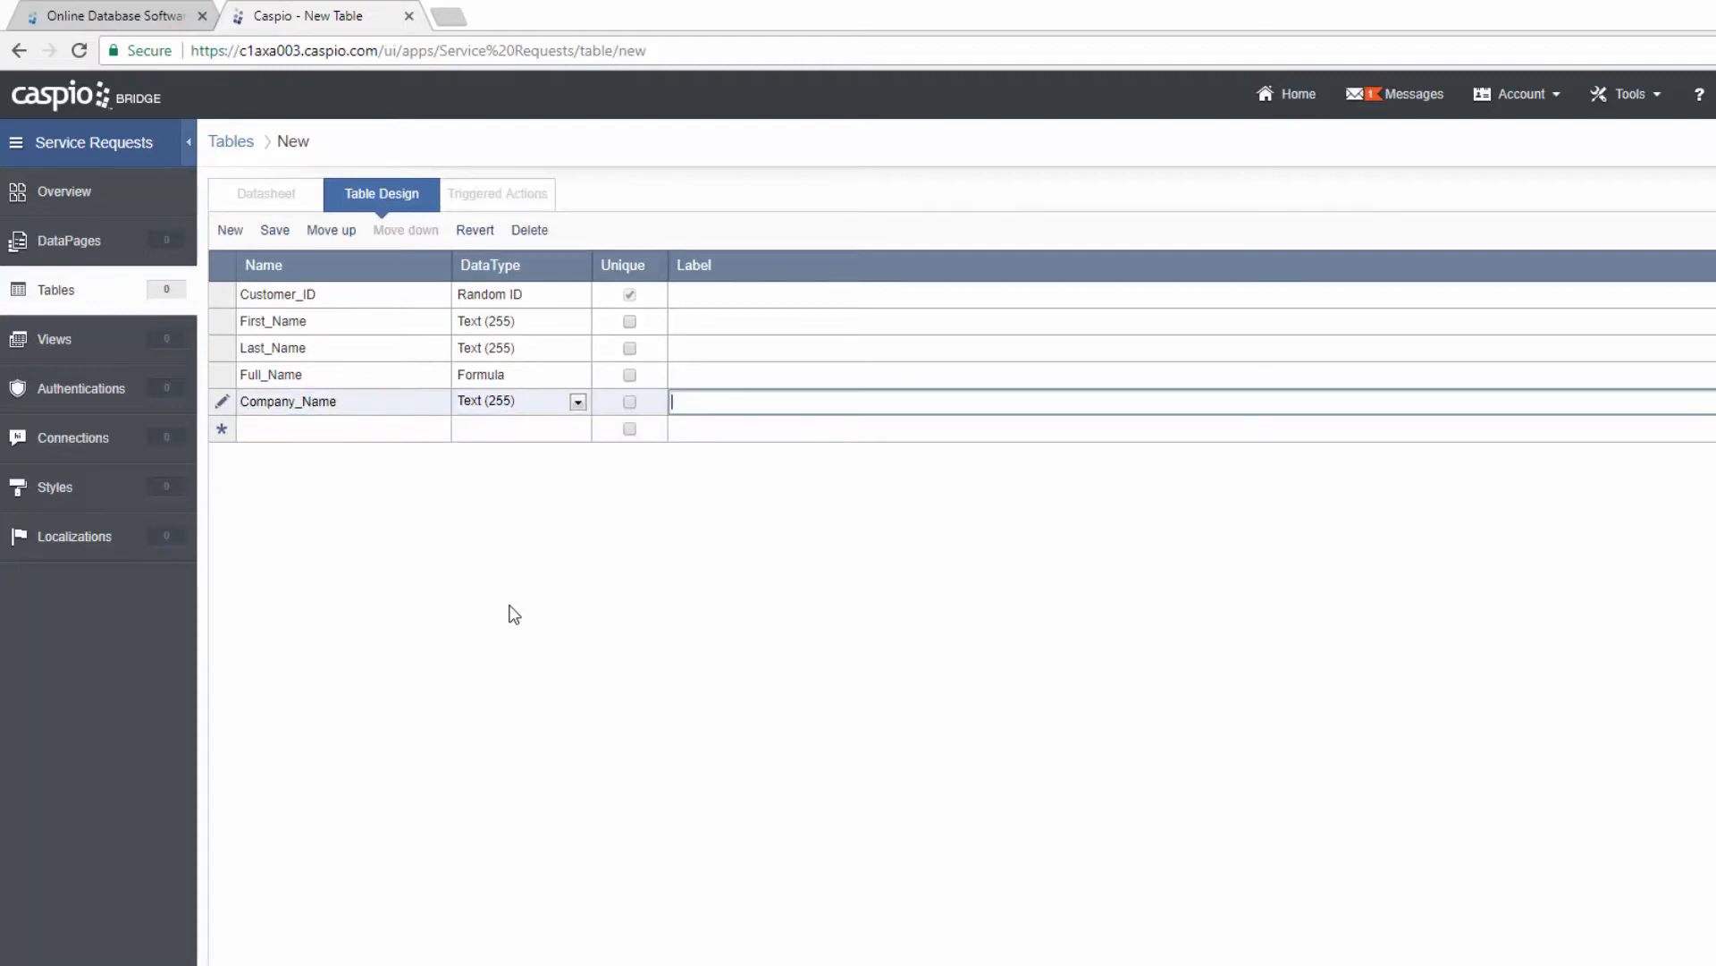
pyautogui.press('Return')
pyautogui.write('Email')
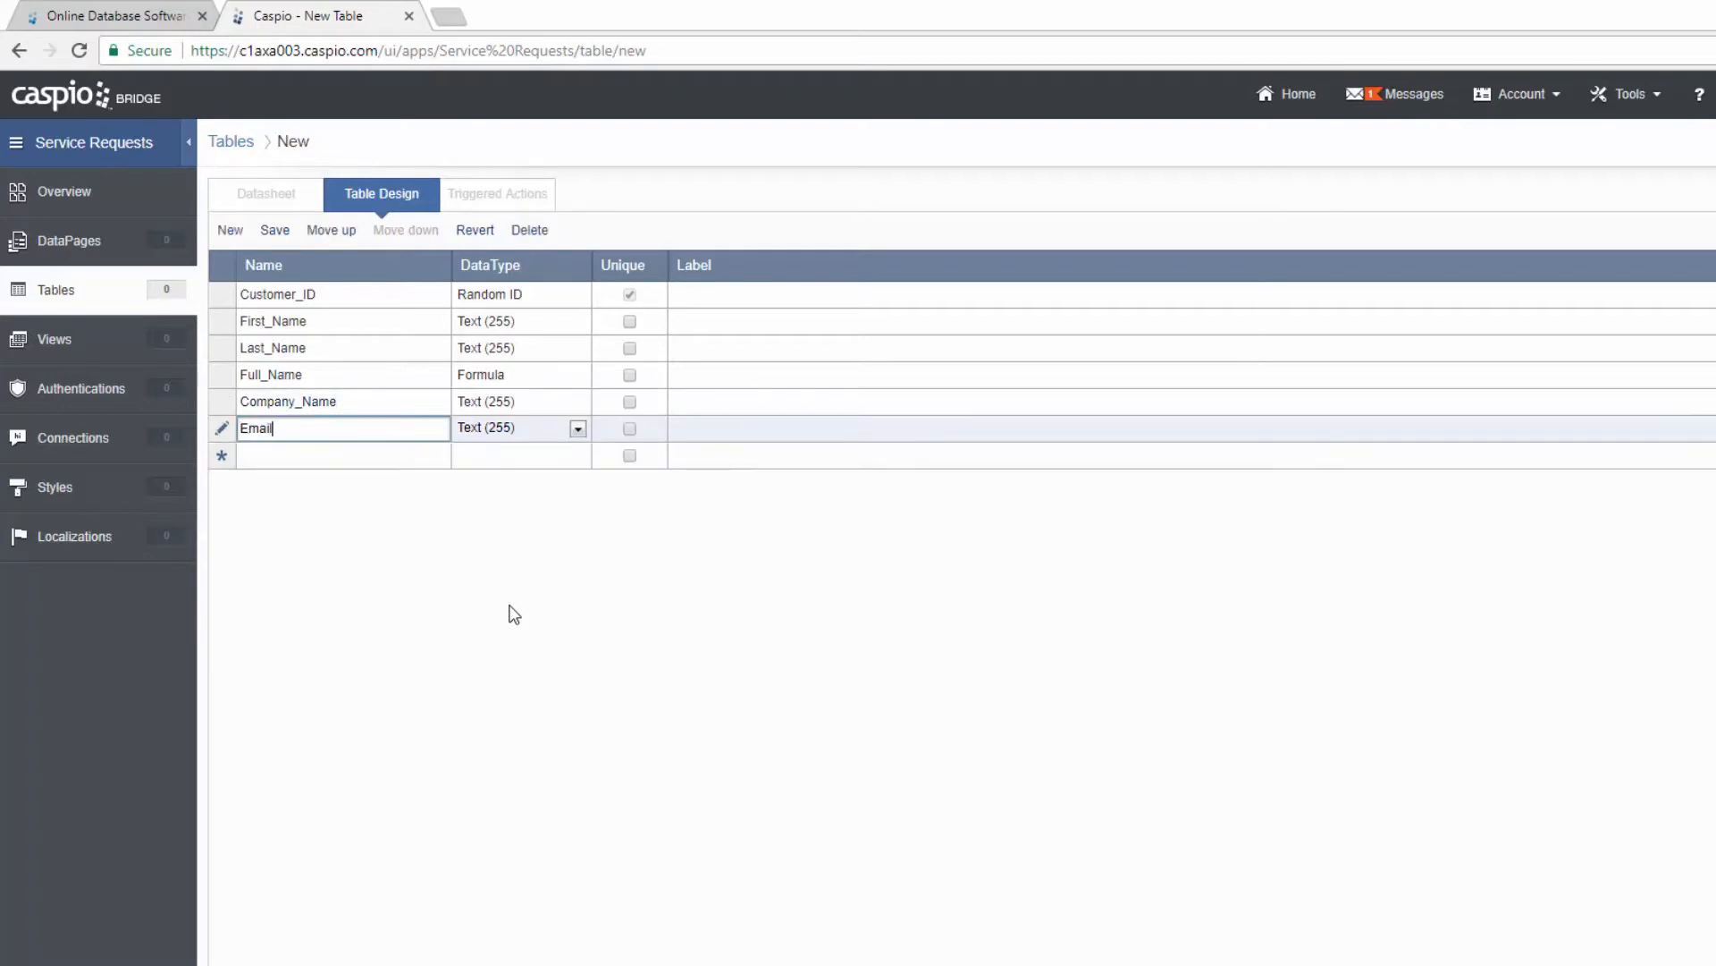
pyautogui.press('Return')
pyautogui.write('Password')
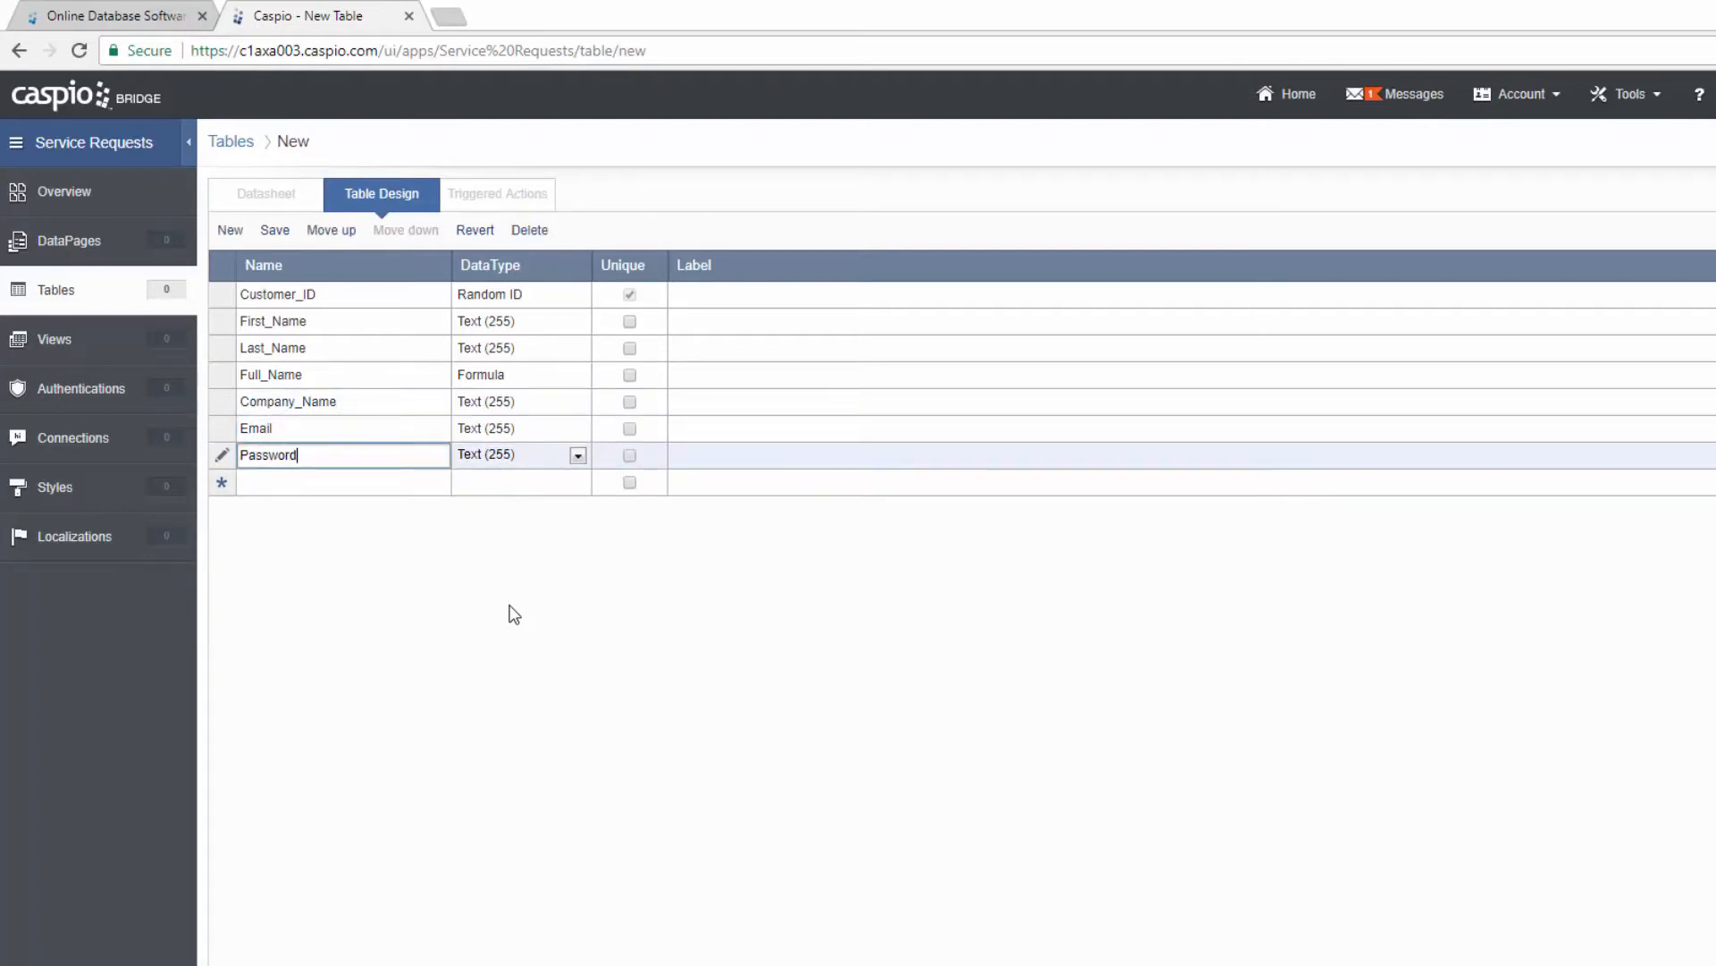
pyautogui.press('Return')
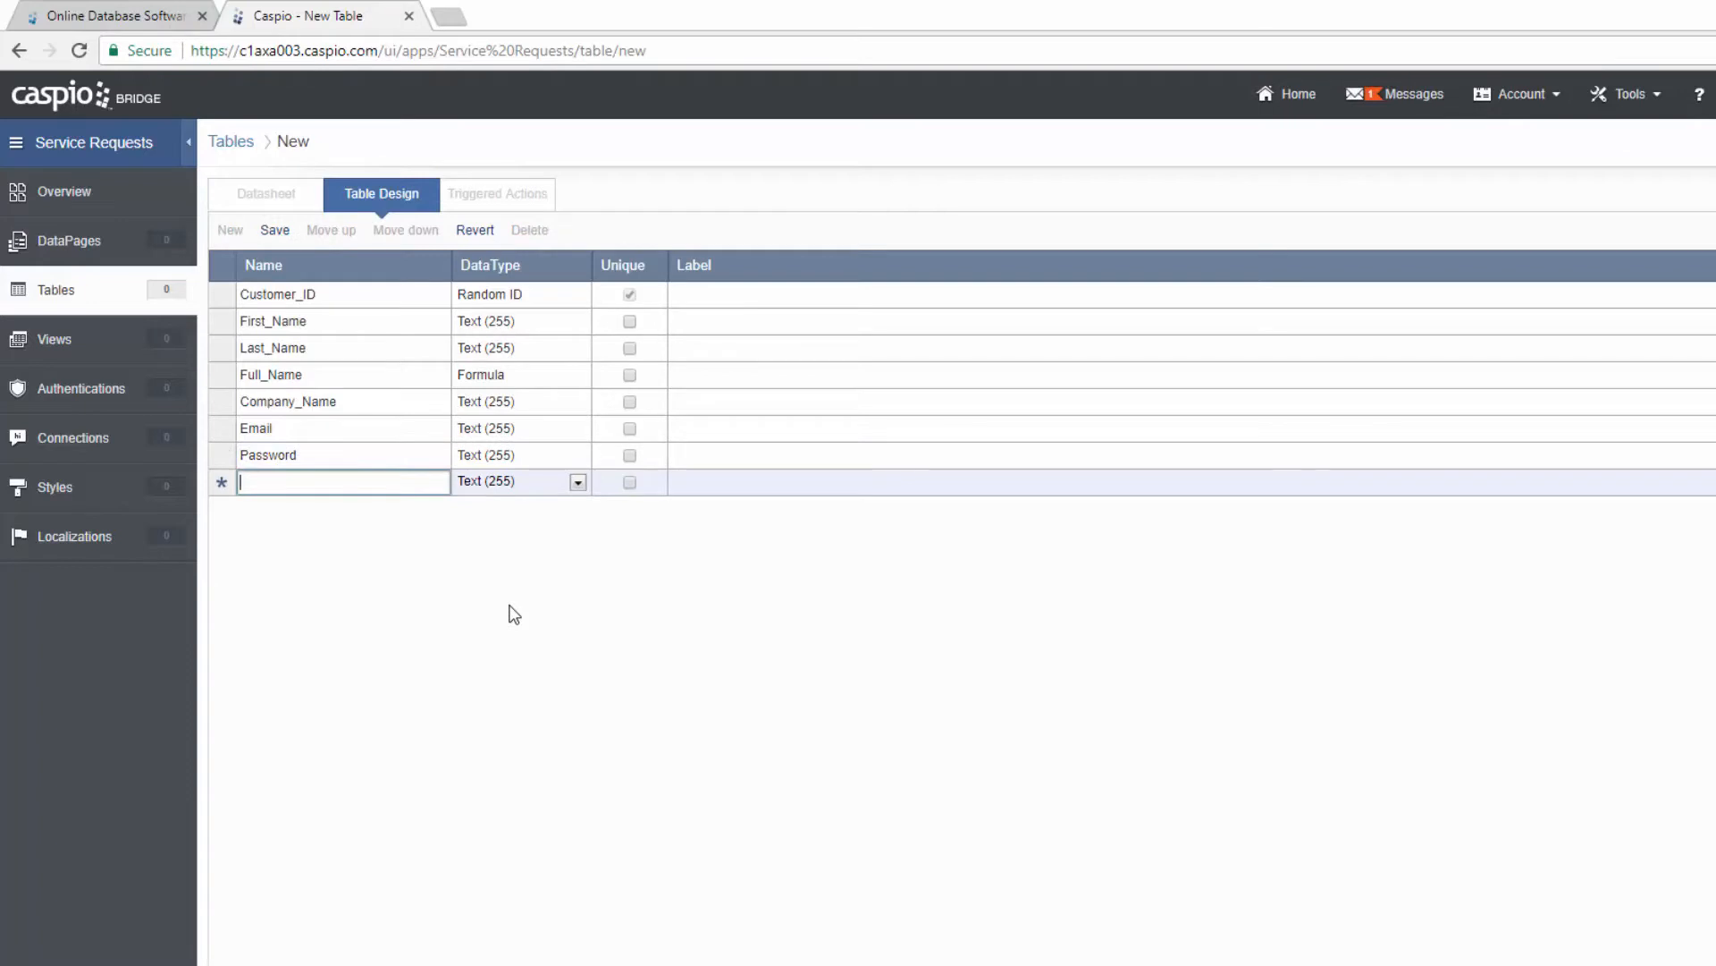
# Step: Add a Date_Registered field of type Timestamp
pyautogui.write('Date_Regi')
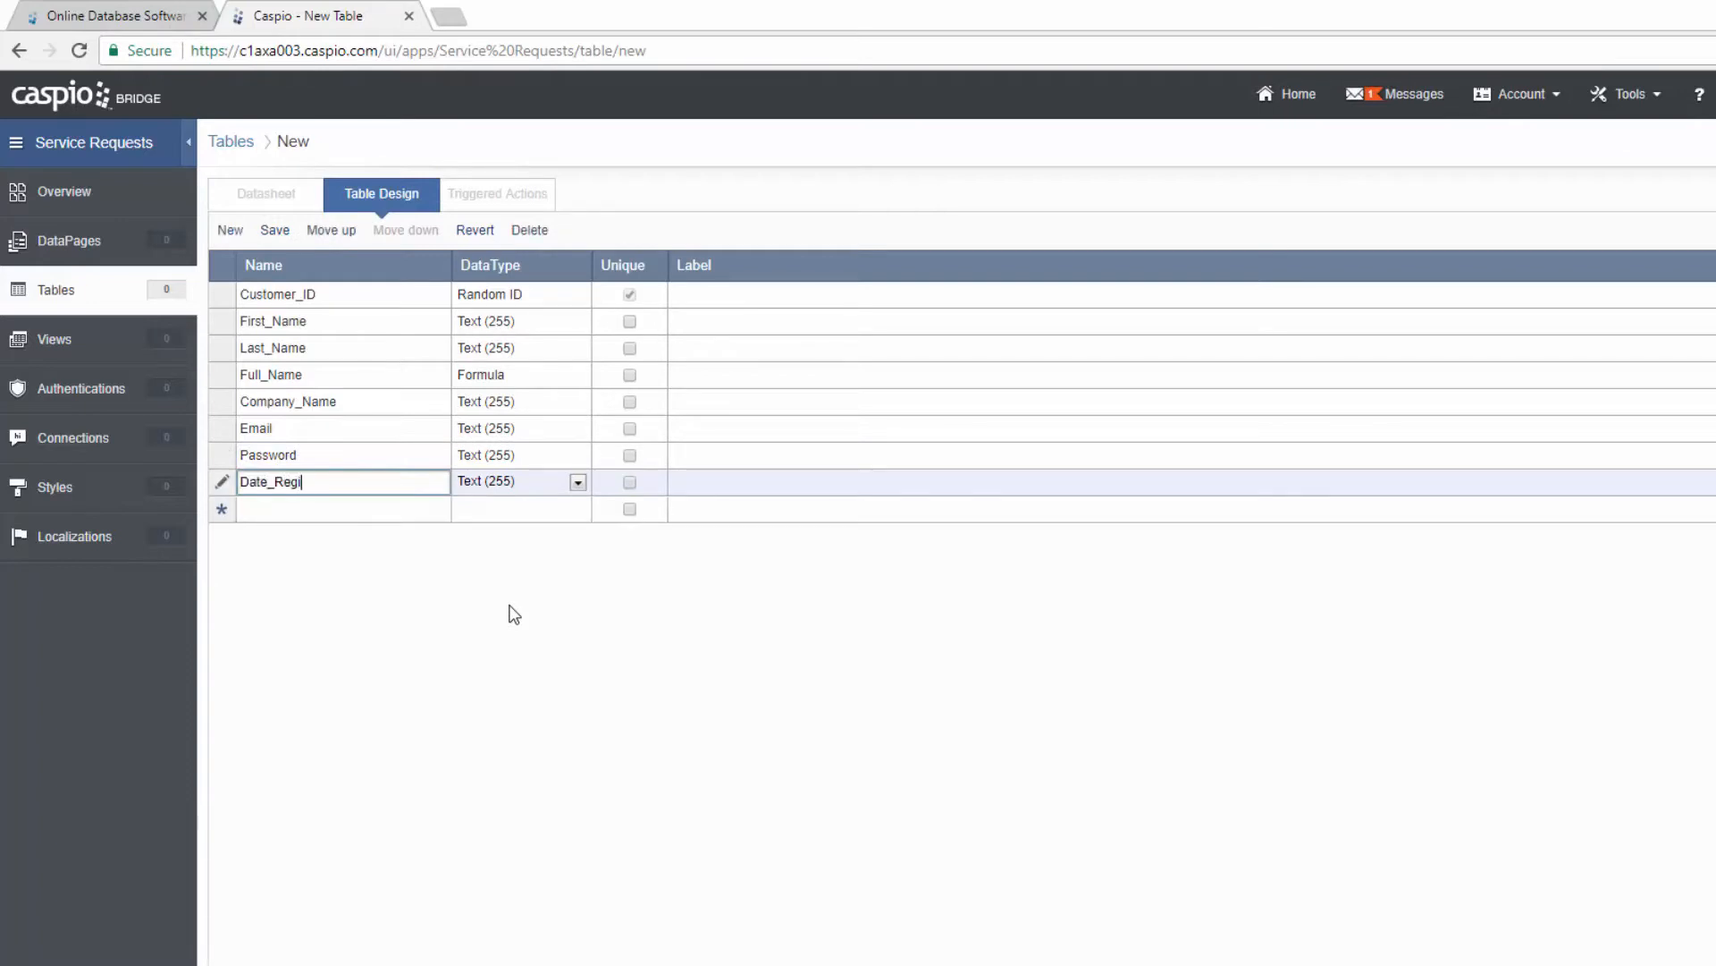
pyautogui.write('stered')
pyautogui.click(545, 484)
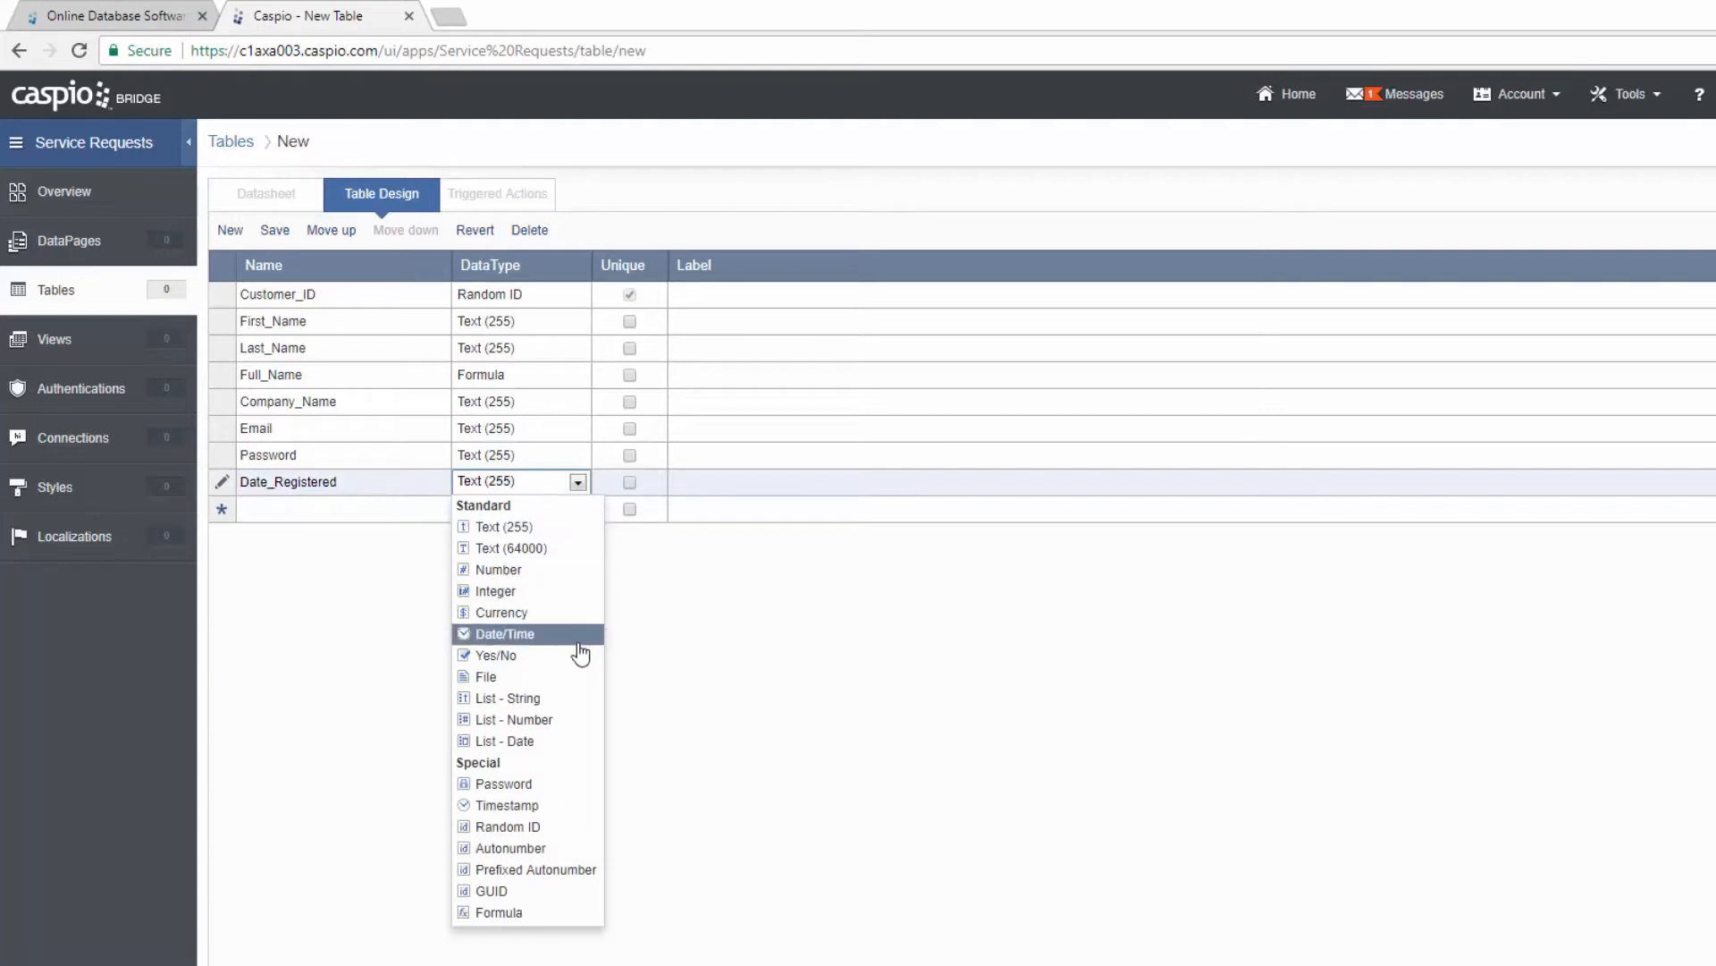
pyautogui.click(538, 805)
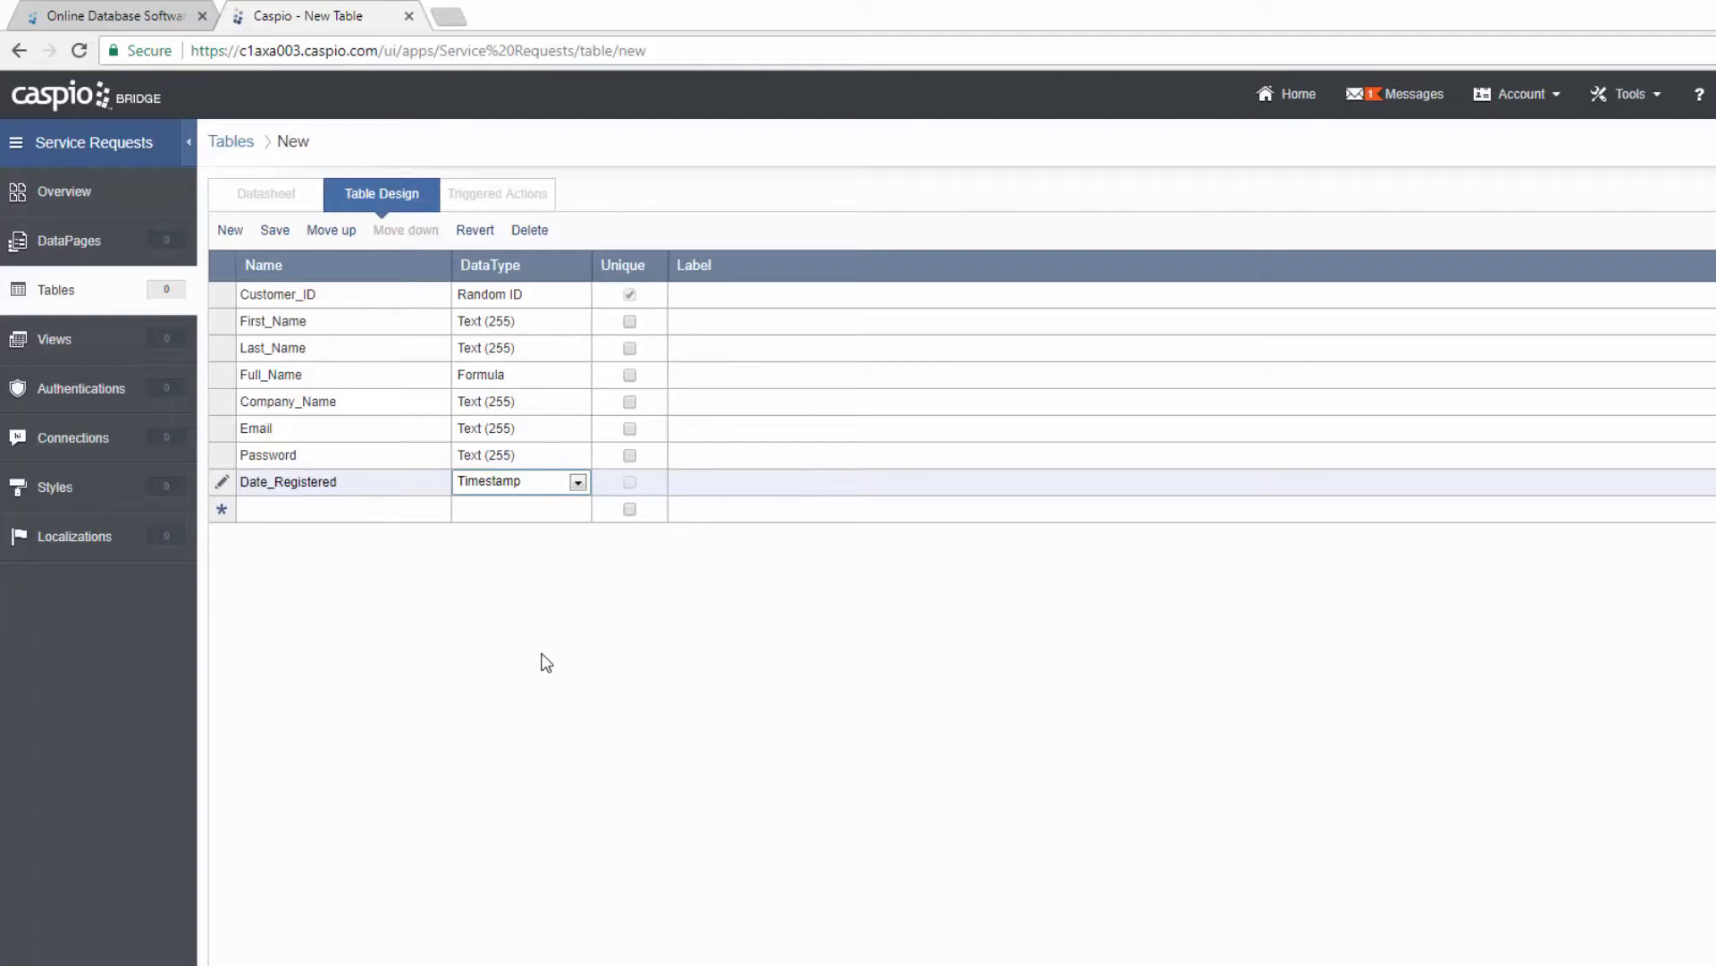
# Step: Set Password's data type to Password, mark Email unique, and save the table design
pyautogui.click(510, 455)
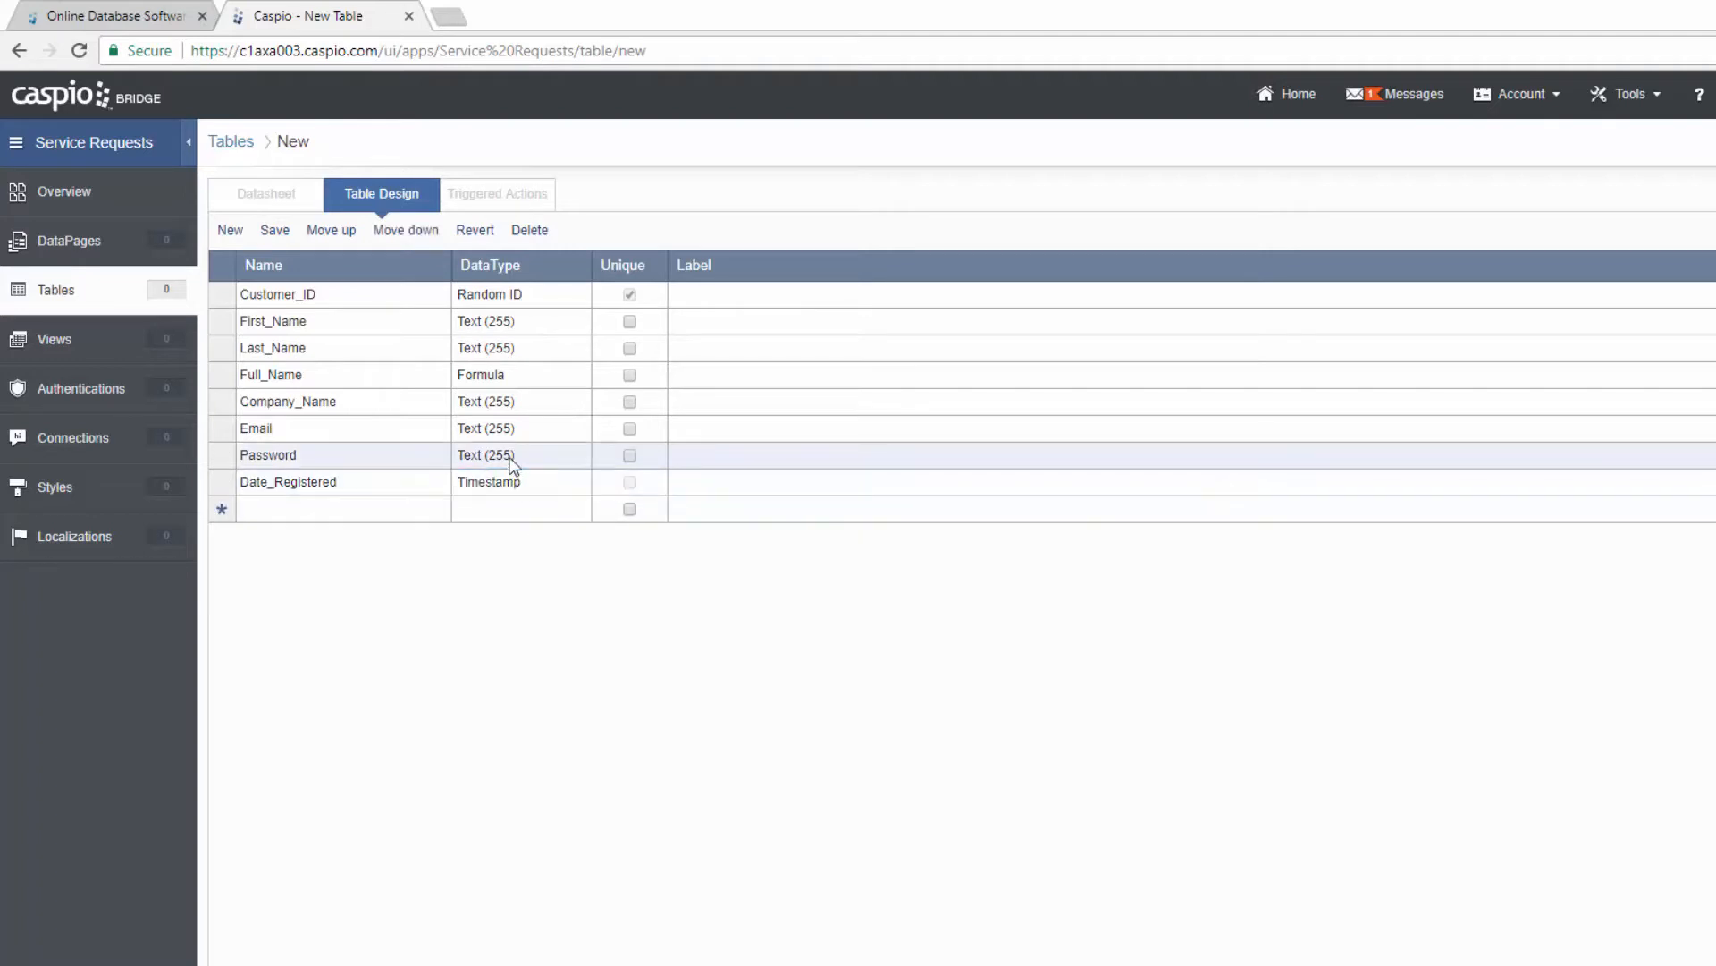
pyautogui.click(512, 456)
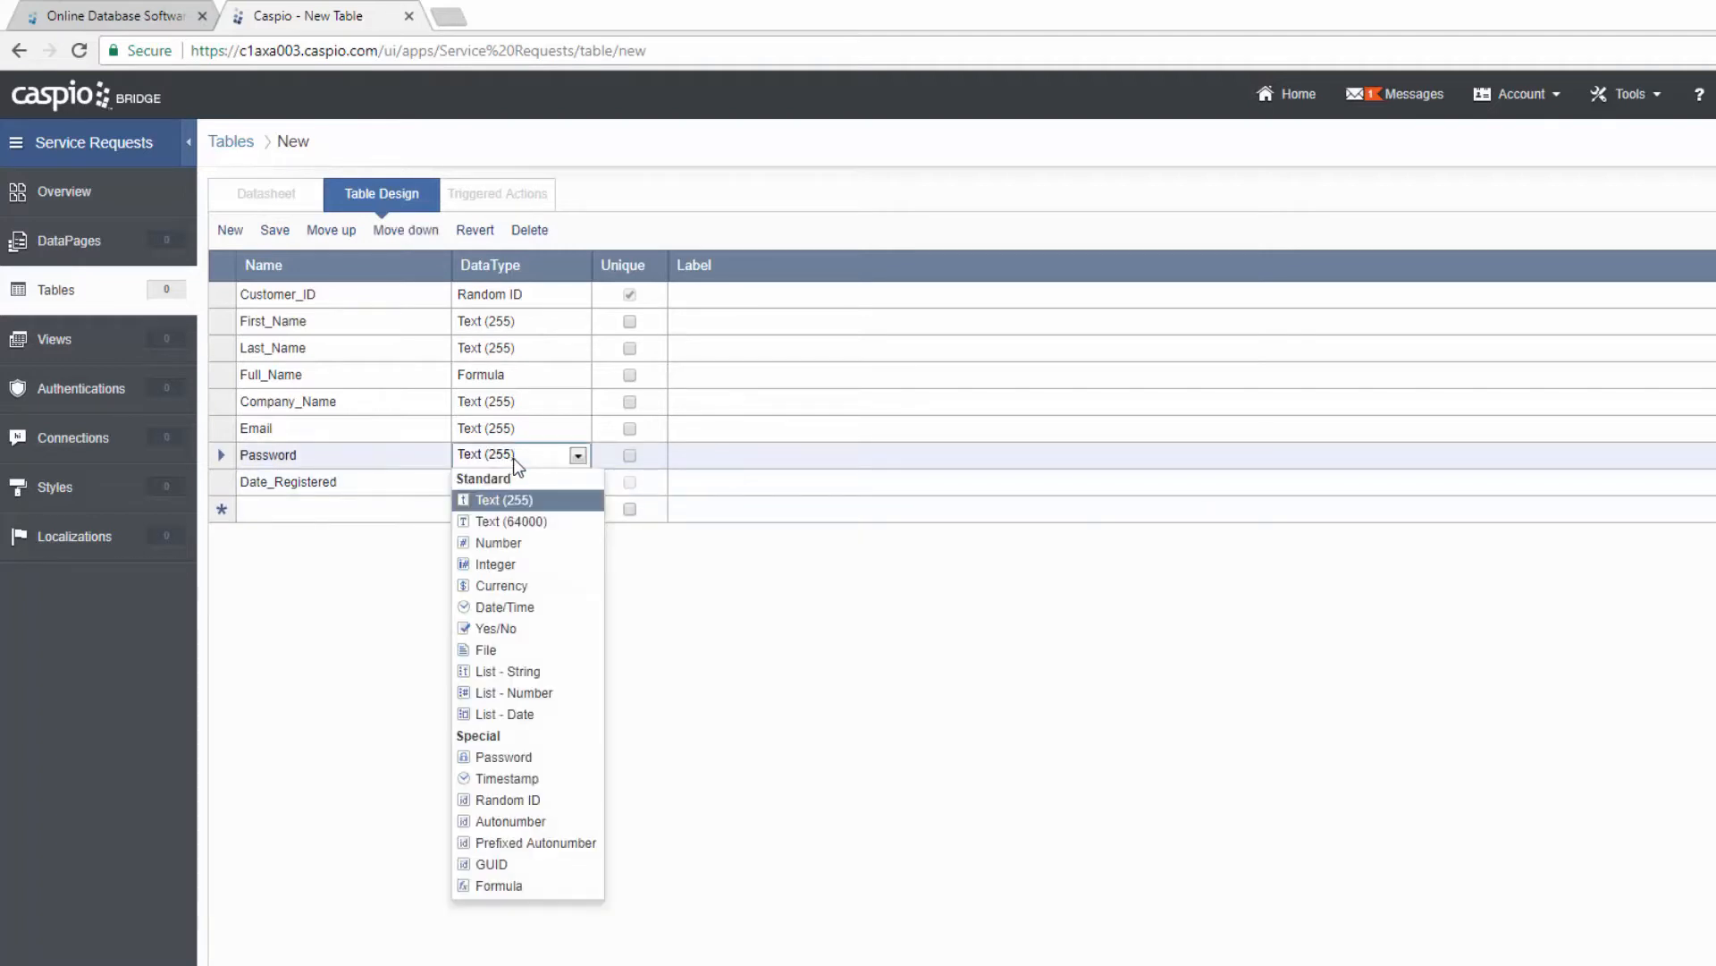
pyautogui.click(517, 757)
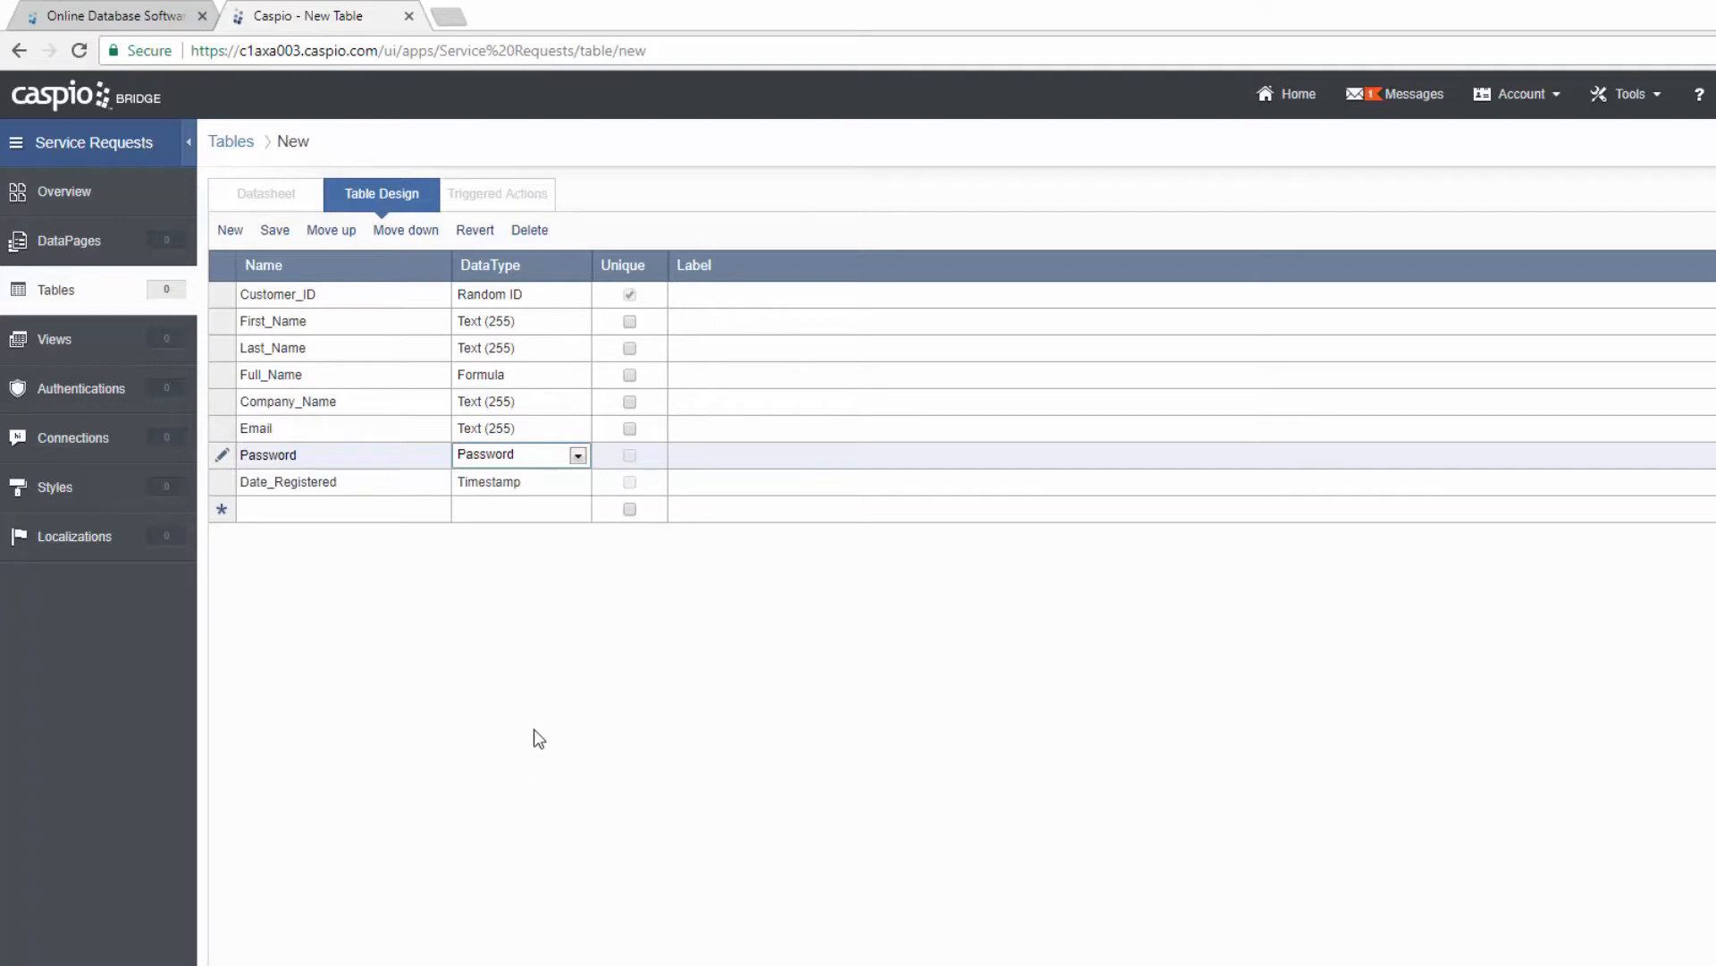
pyautogui.click(630, 428)
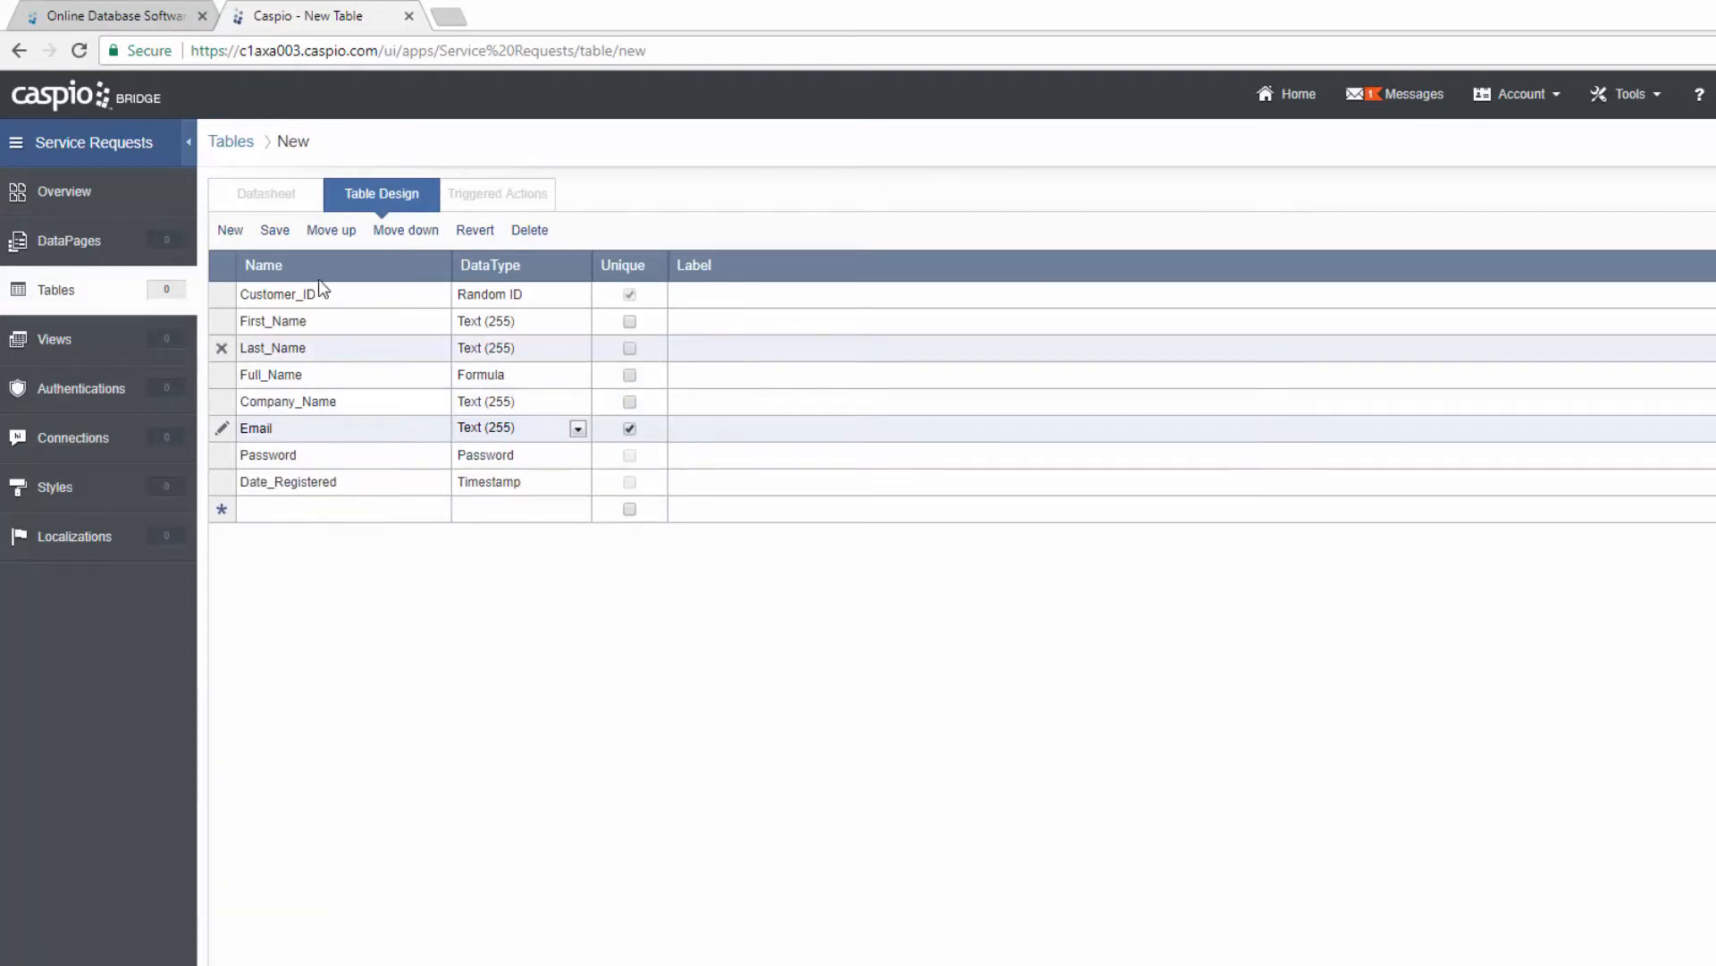
pyautogui.click(274, 229)
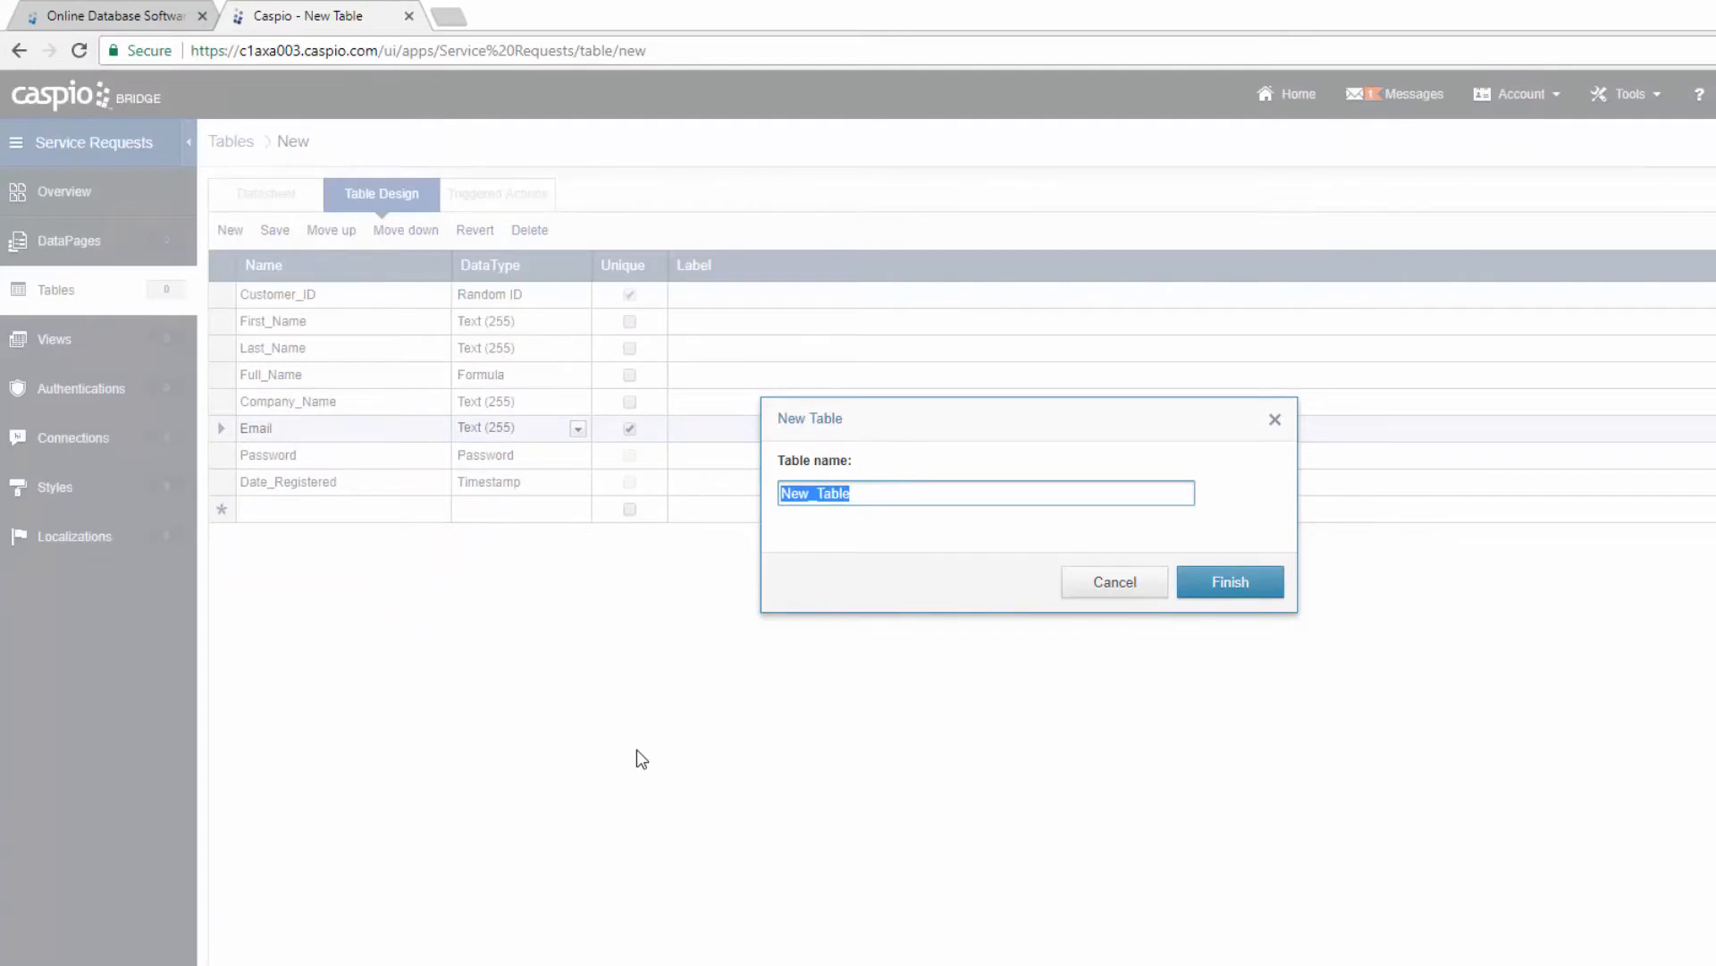
# Step: Name the new table SR_Customer_Info and finish saving it
pyautogui.write('SR_Customer_Info')
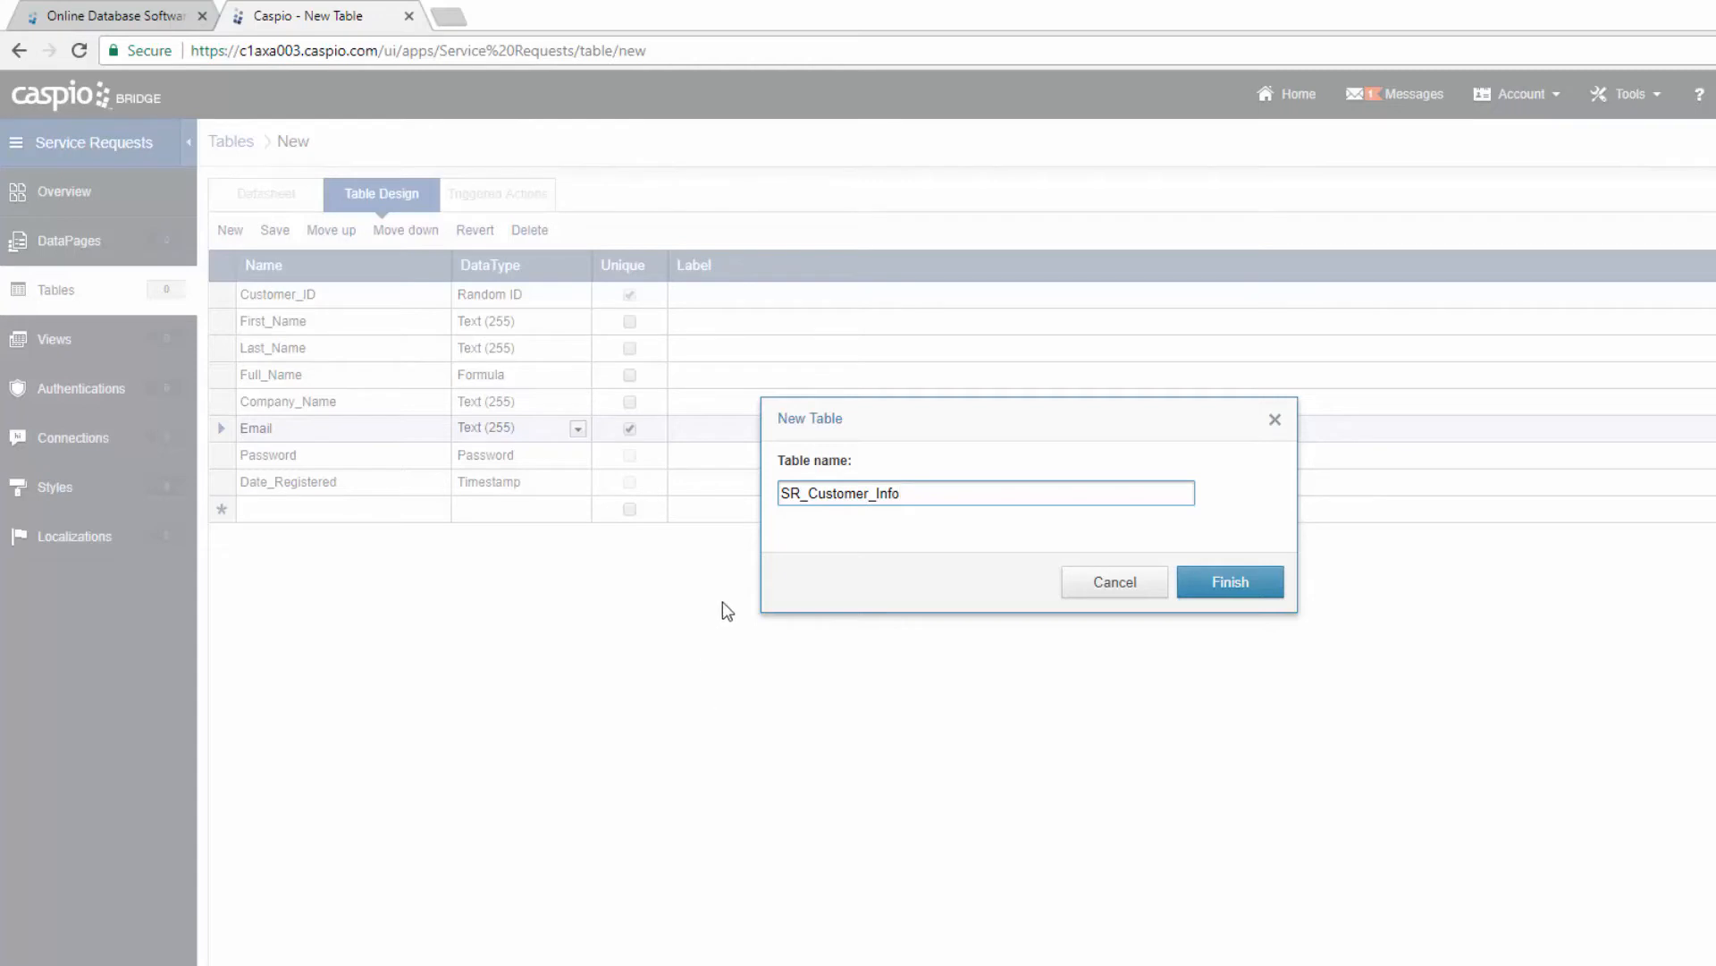
pyautogui.moveTo(802, 494); pyautogui.dragTo(781, 494)
pyautogui.click(1232, 582)
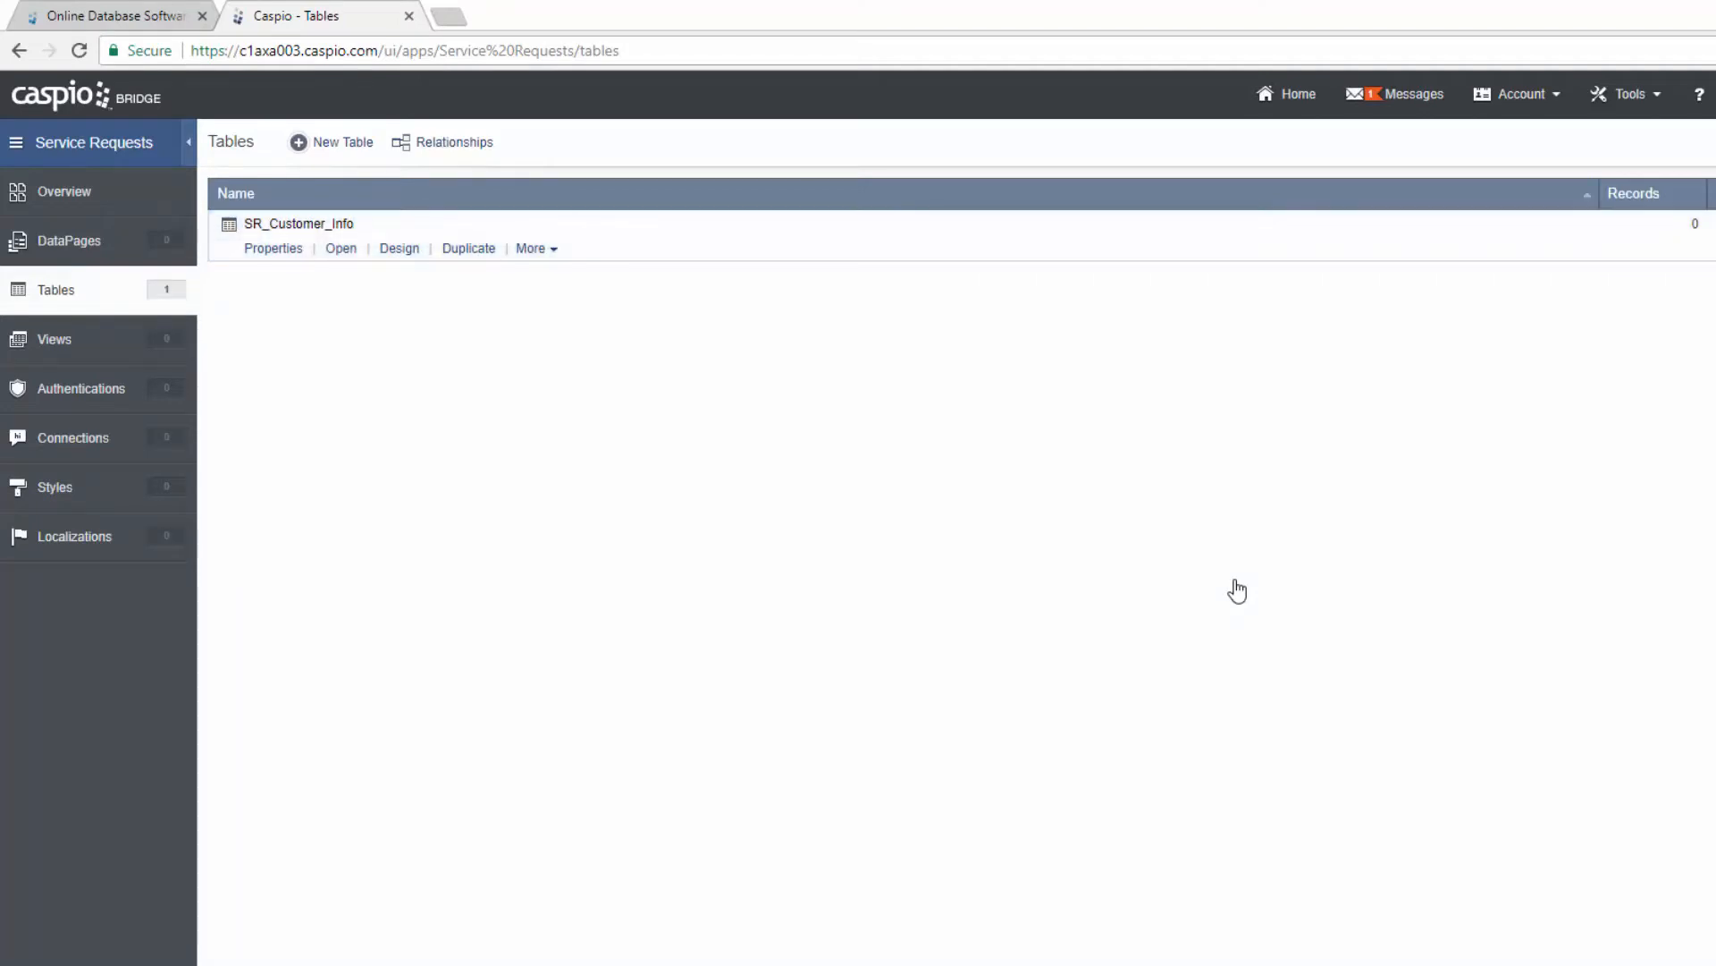
# Step: Start another new table with Employee_ID as a Random ID field
pyautogui.click(345, 150)
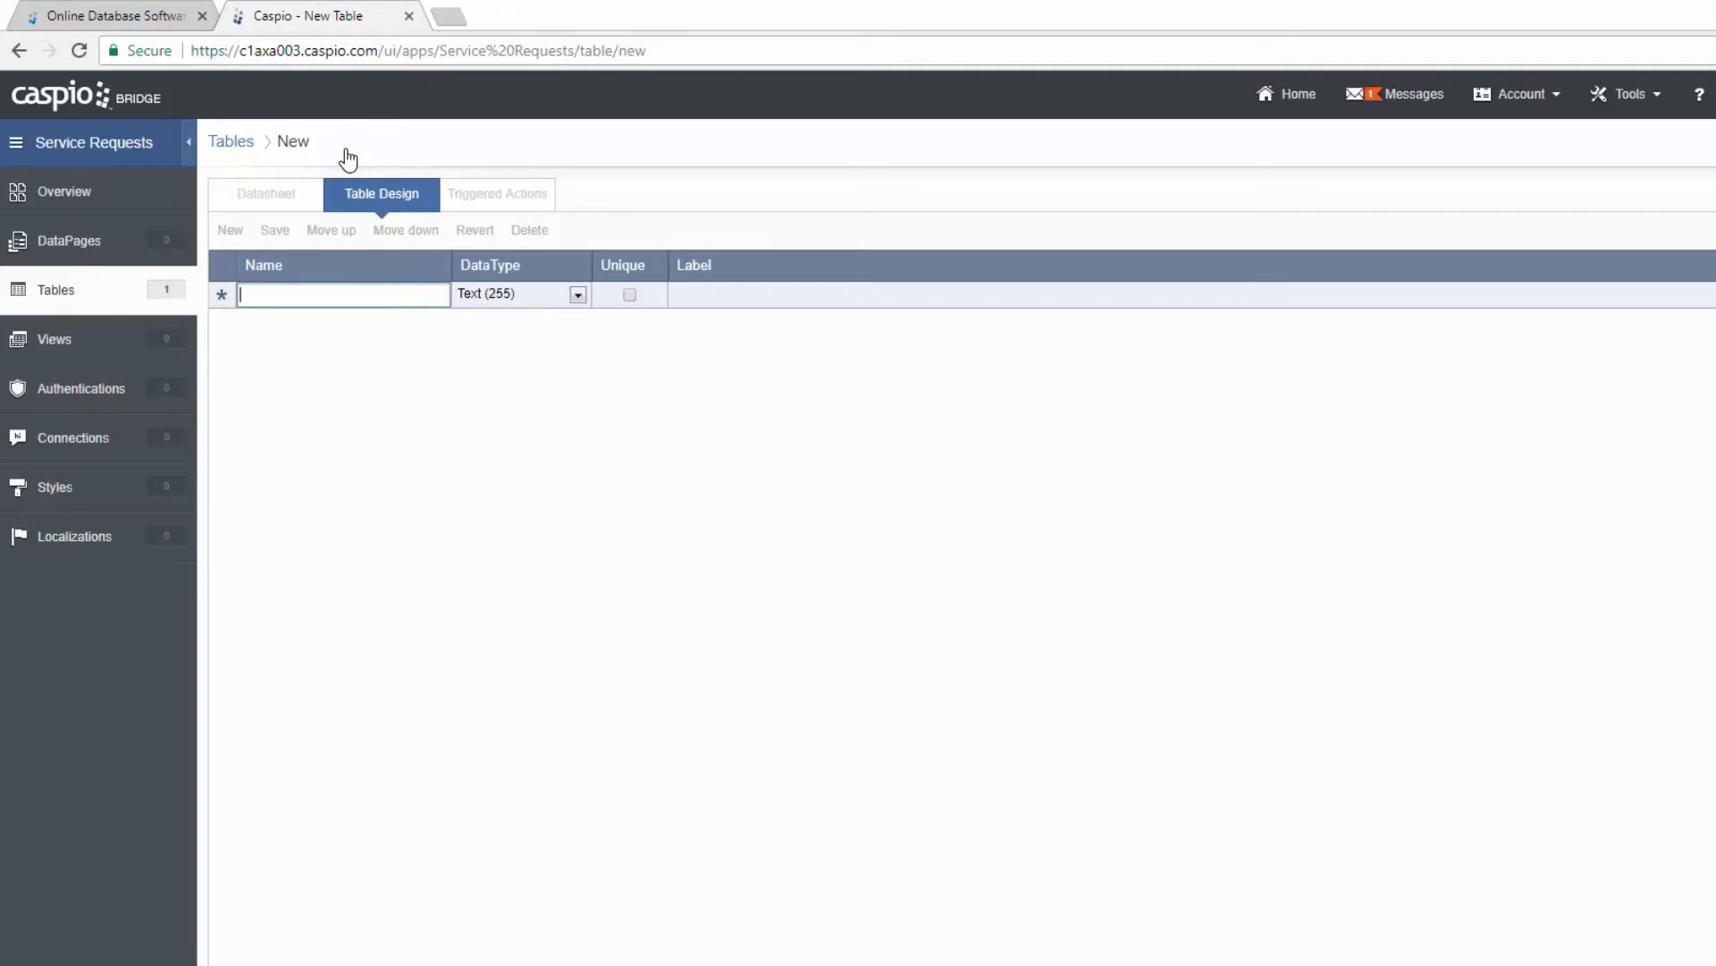
pyautogui.write('Employ')
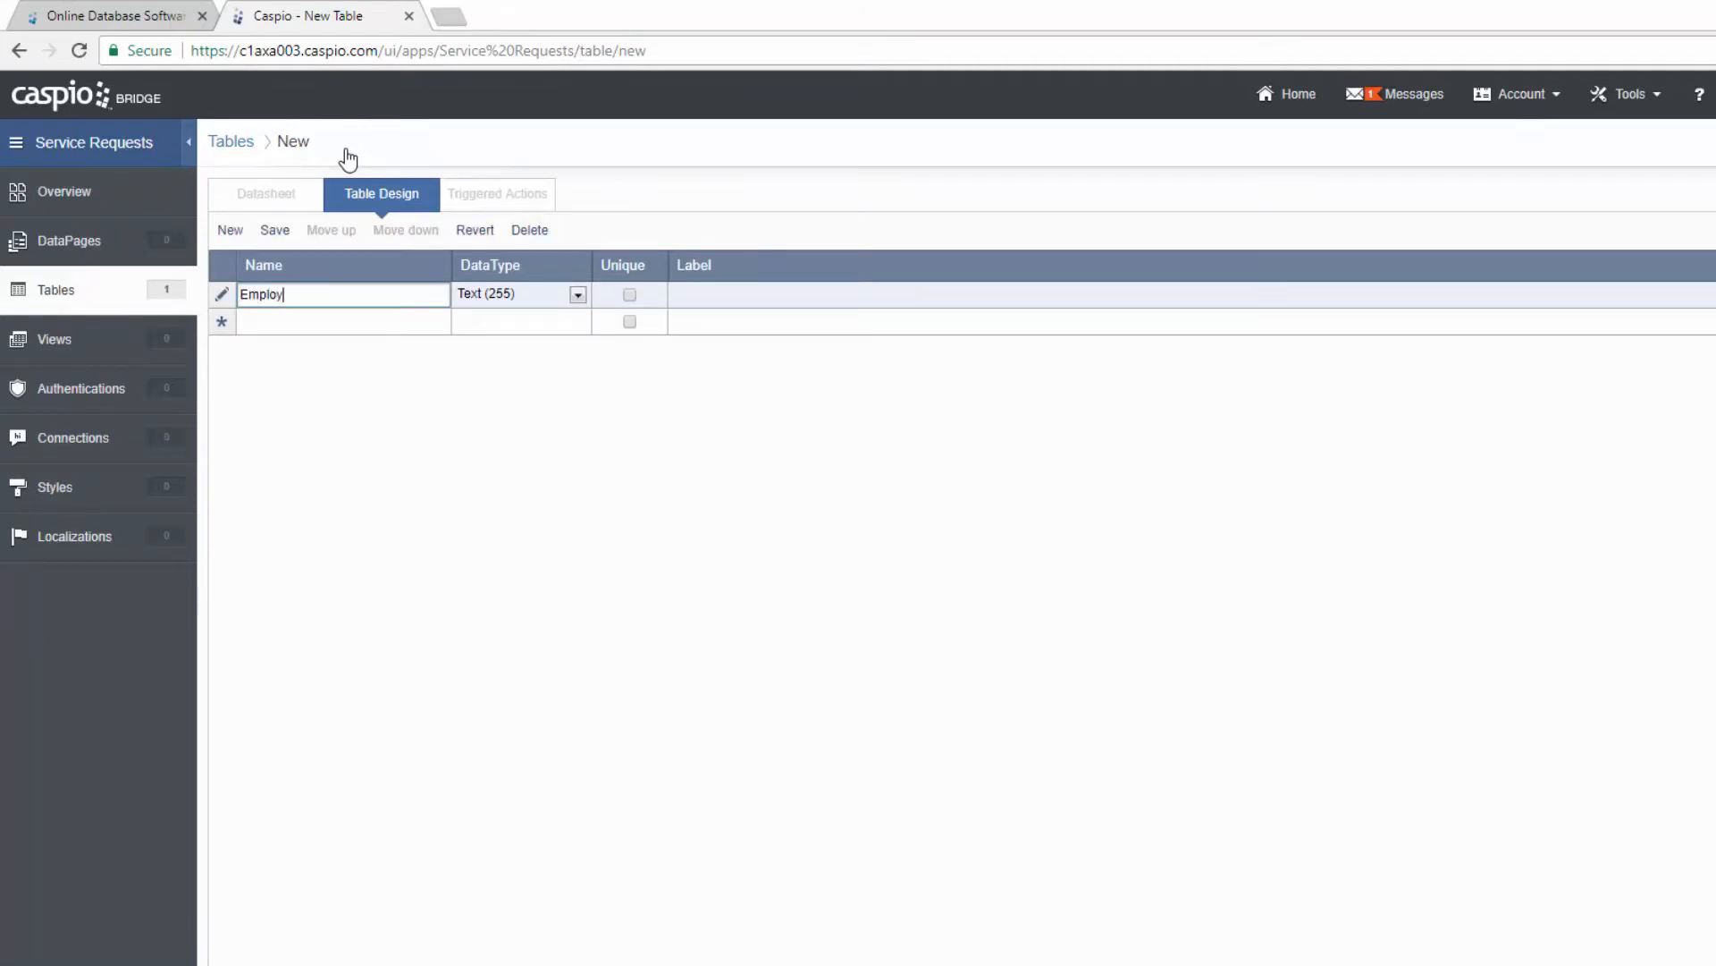
pyautogui.write('ee_ID')
pyautogui.click(503, 297)
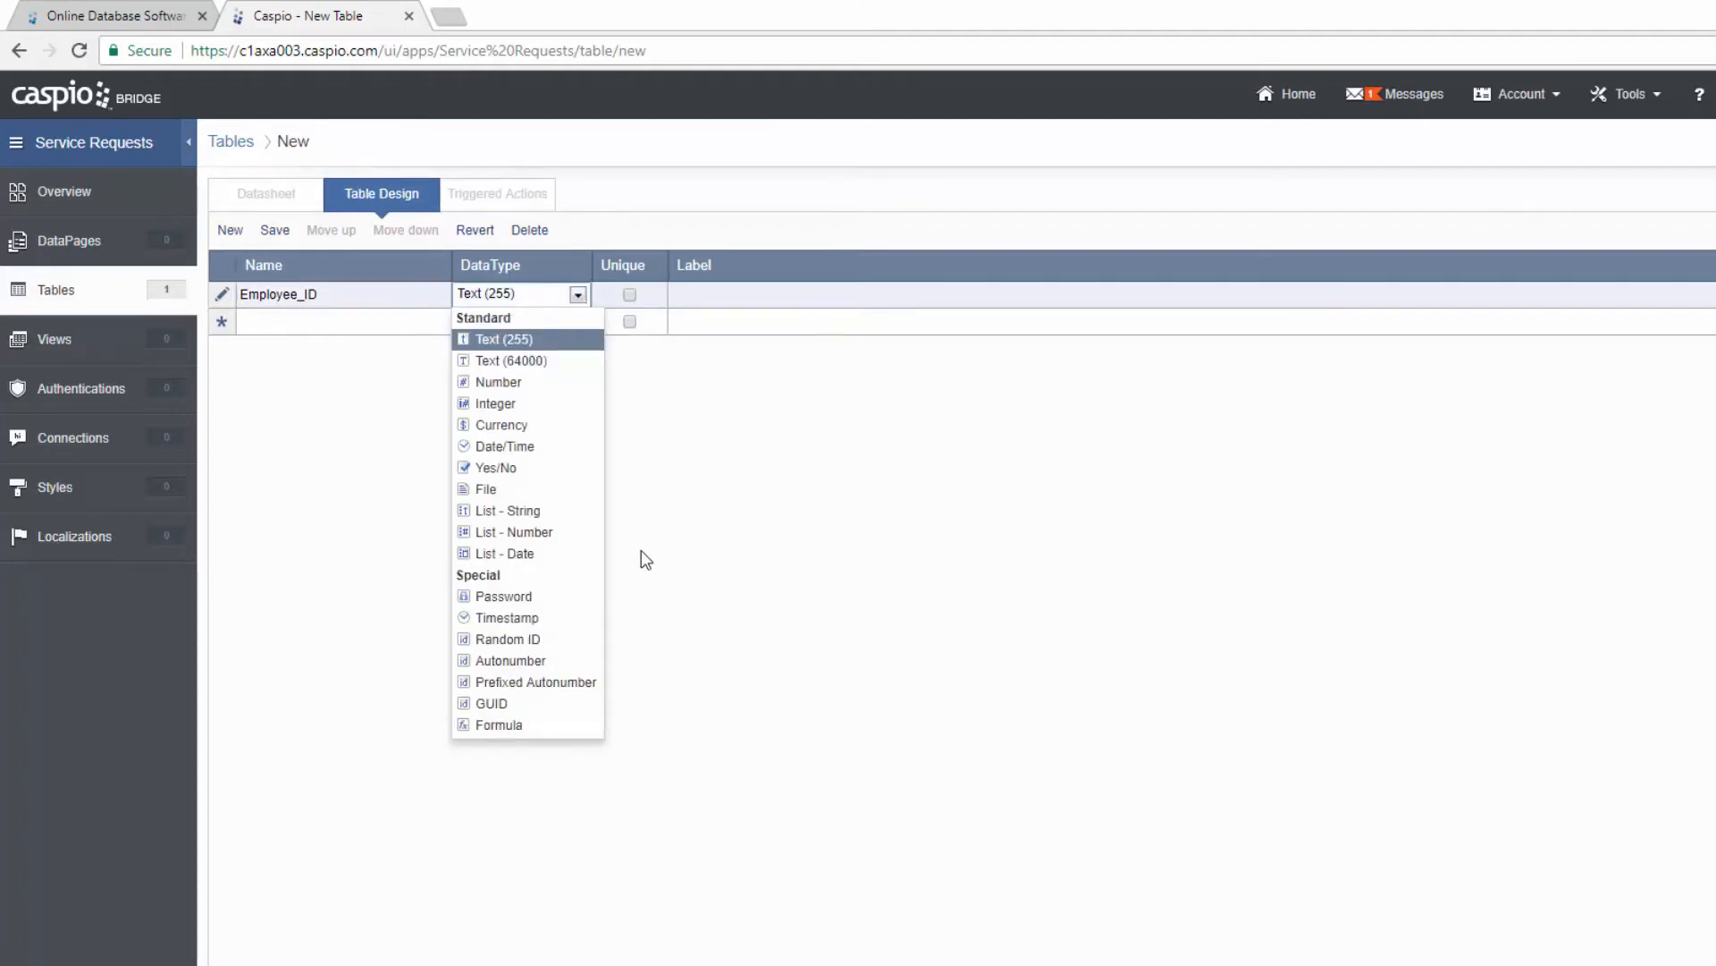
pyautogui.click(514, 639)
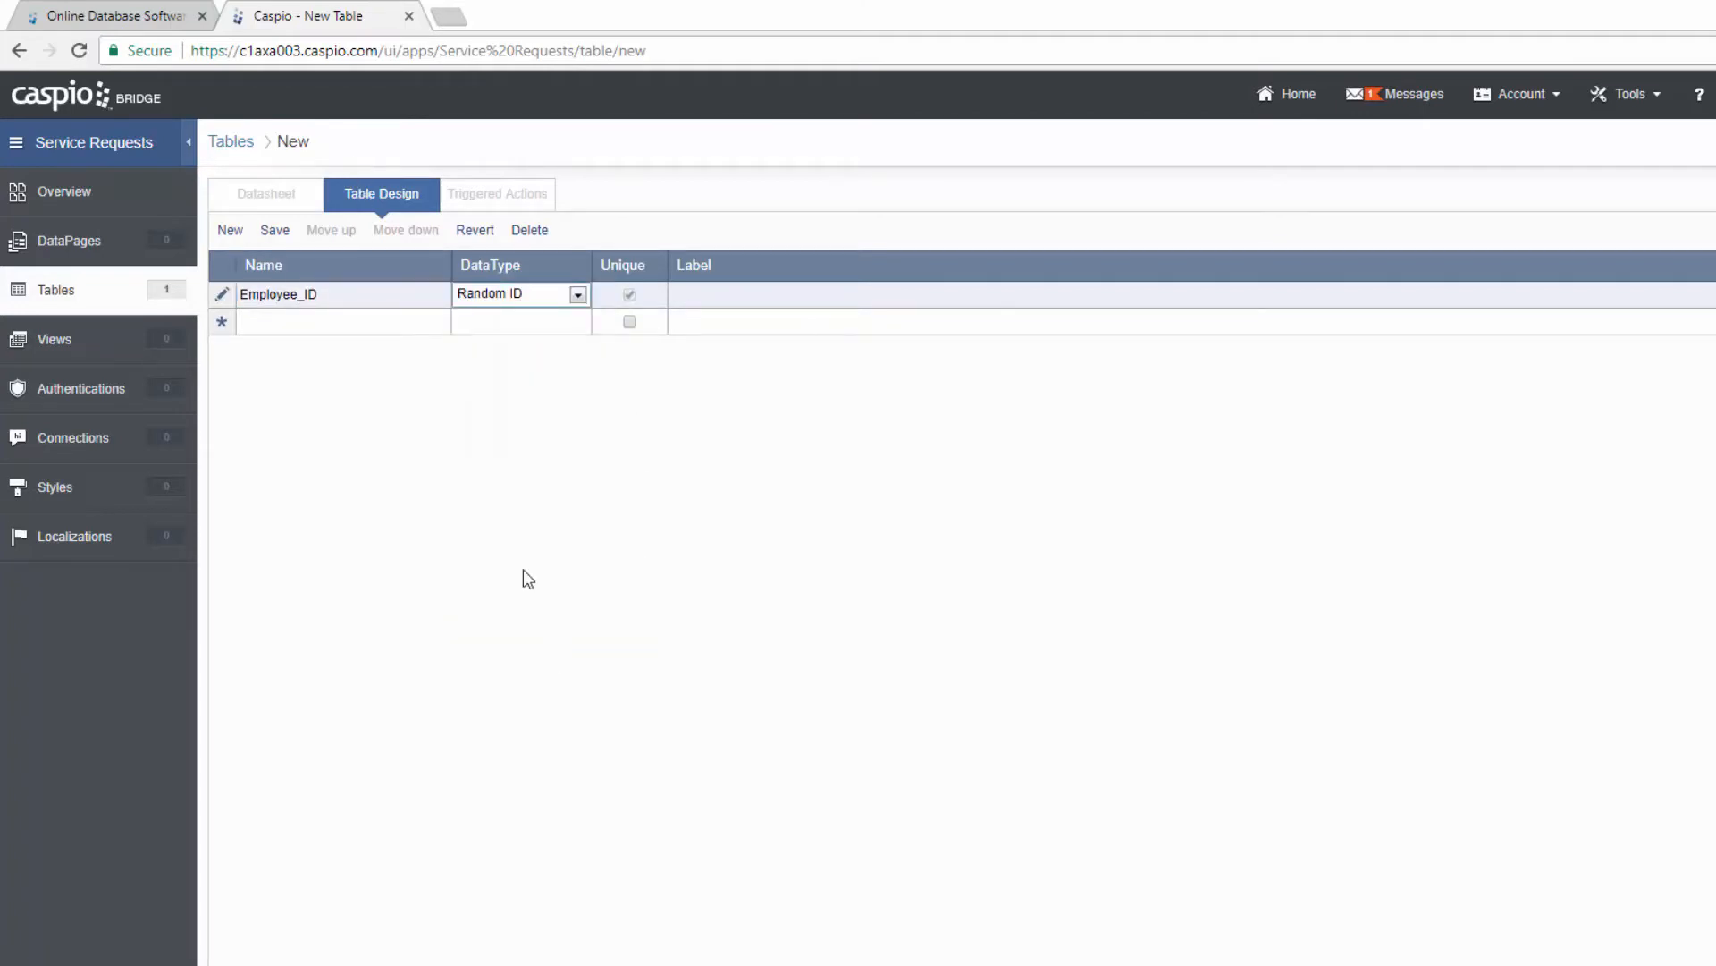
pyautogui.click(390, 323)
# Step: Add First_Name, Last_Name and Full_Name fields, with Full_Name as a Formula
pyautogui.write('First_Name')
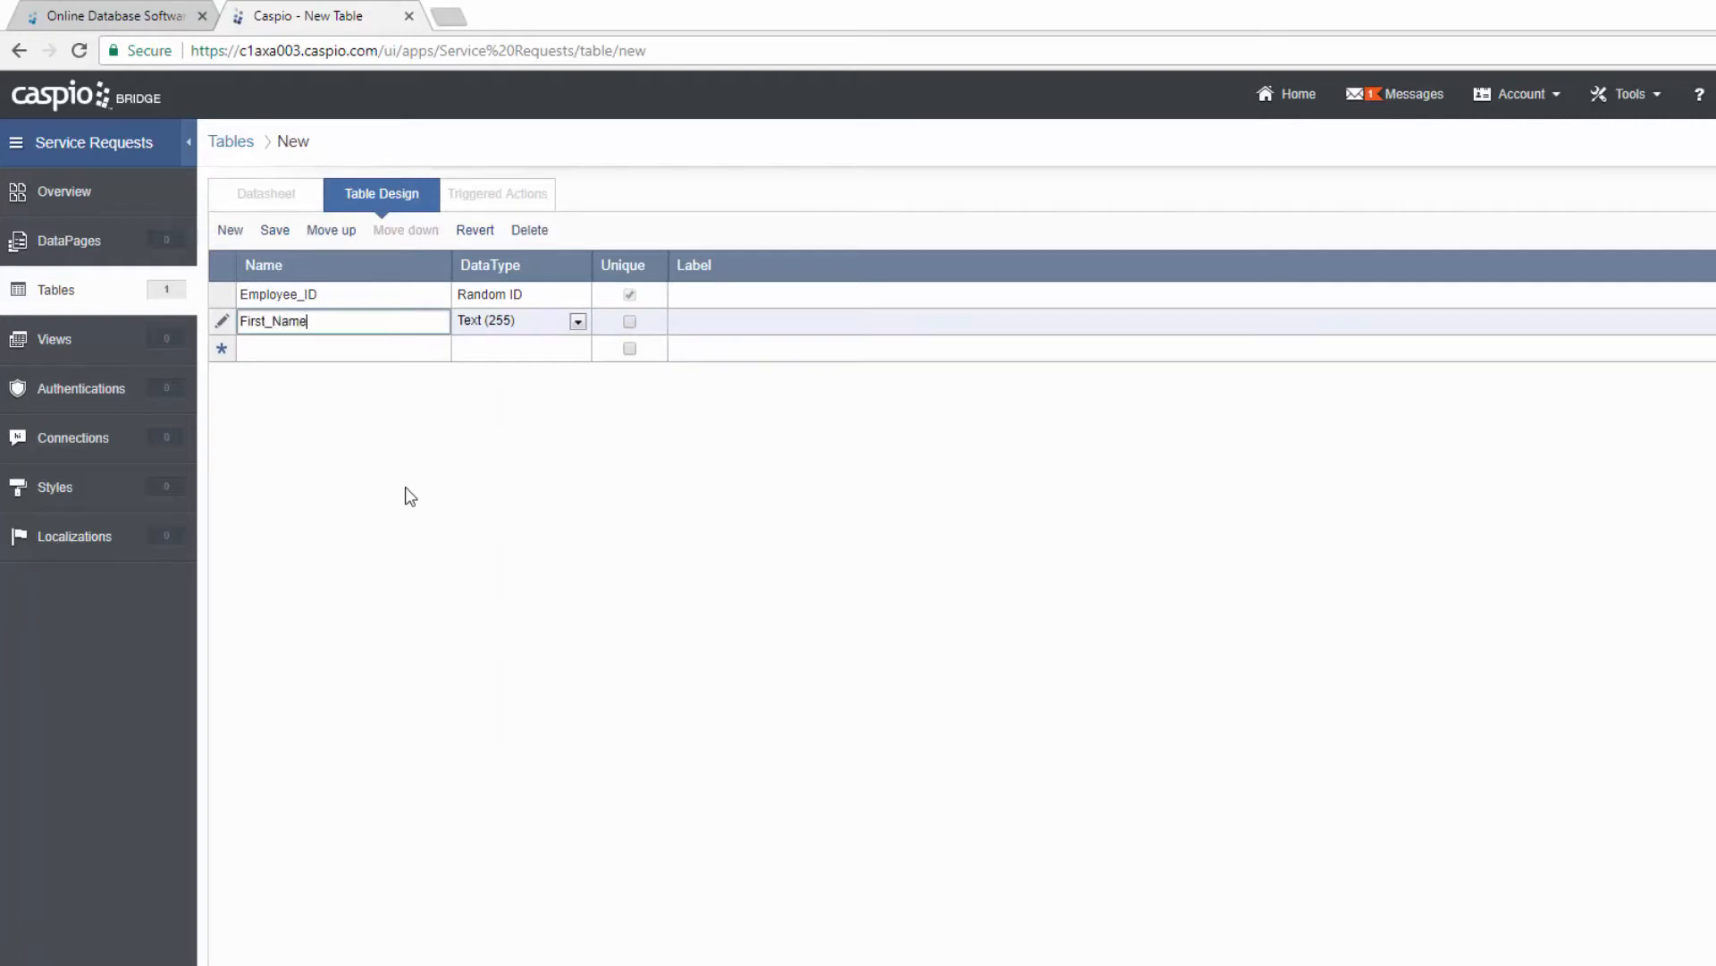
pyautogui.press('Return')
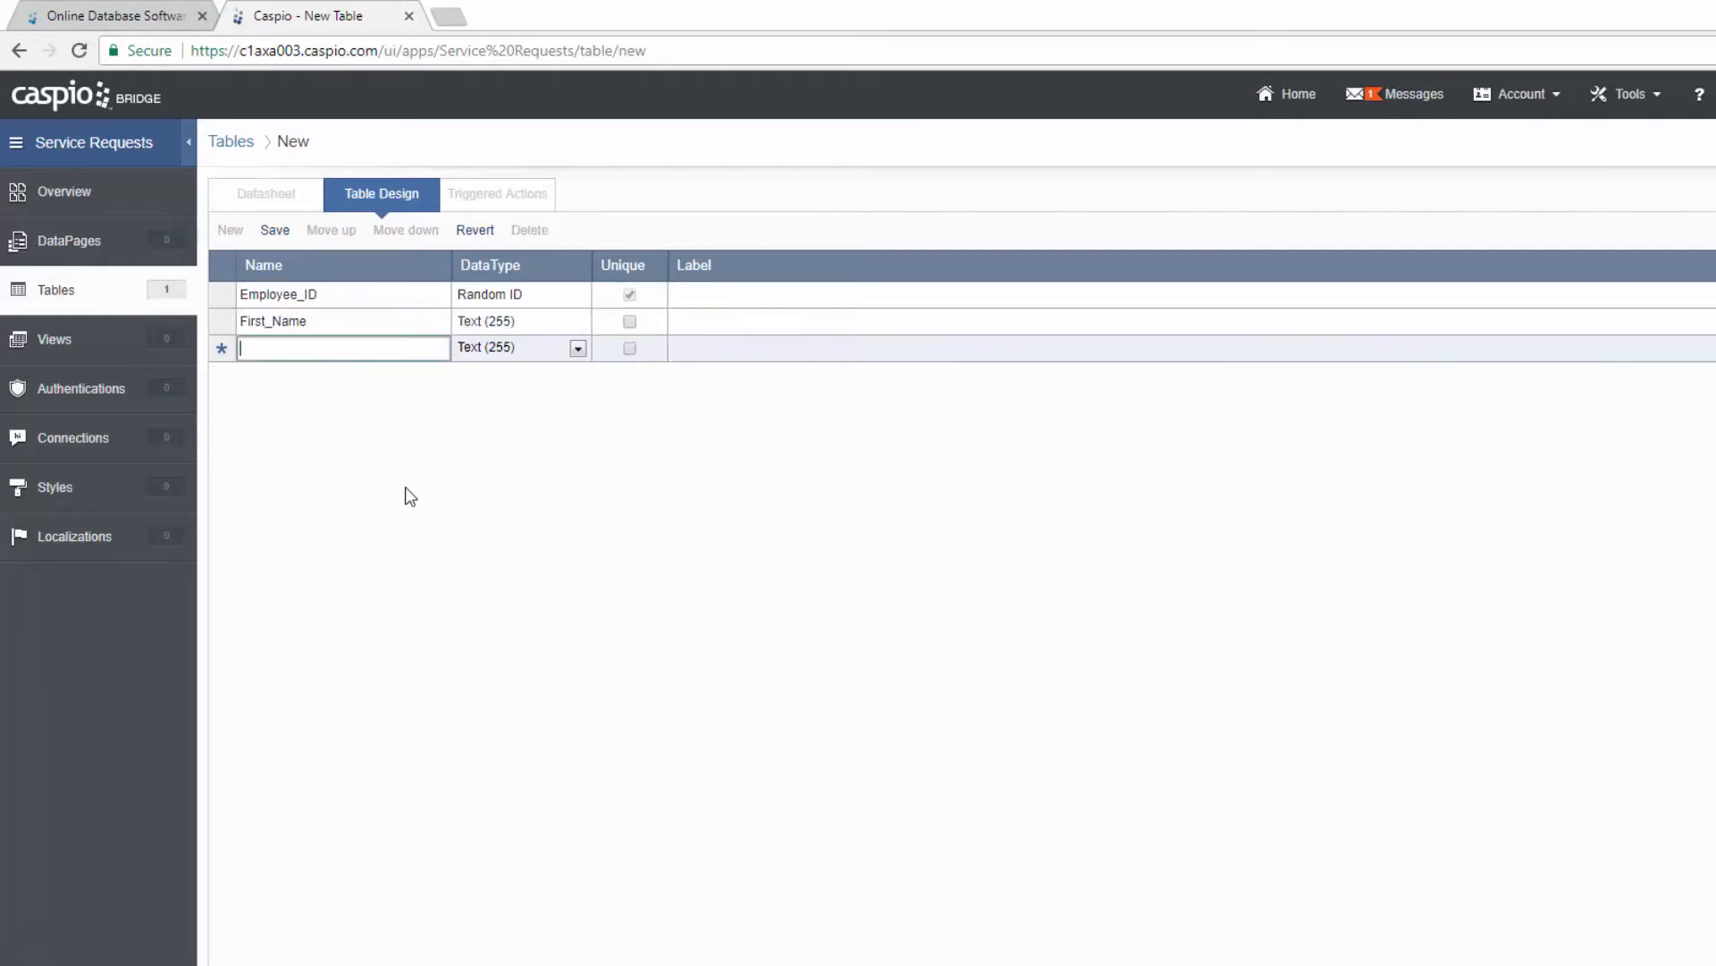
pyautogui.write('Last_Name')
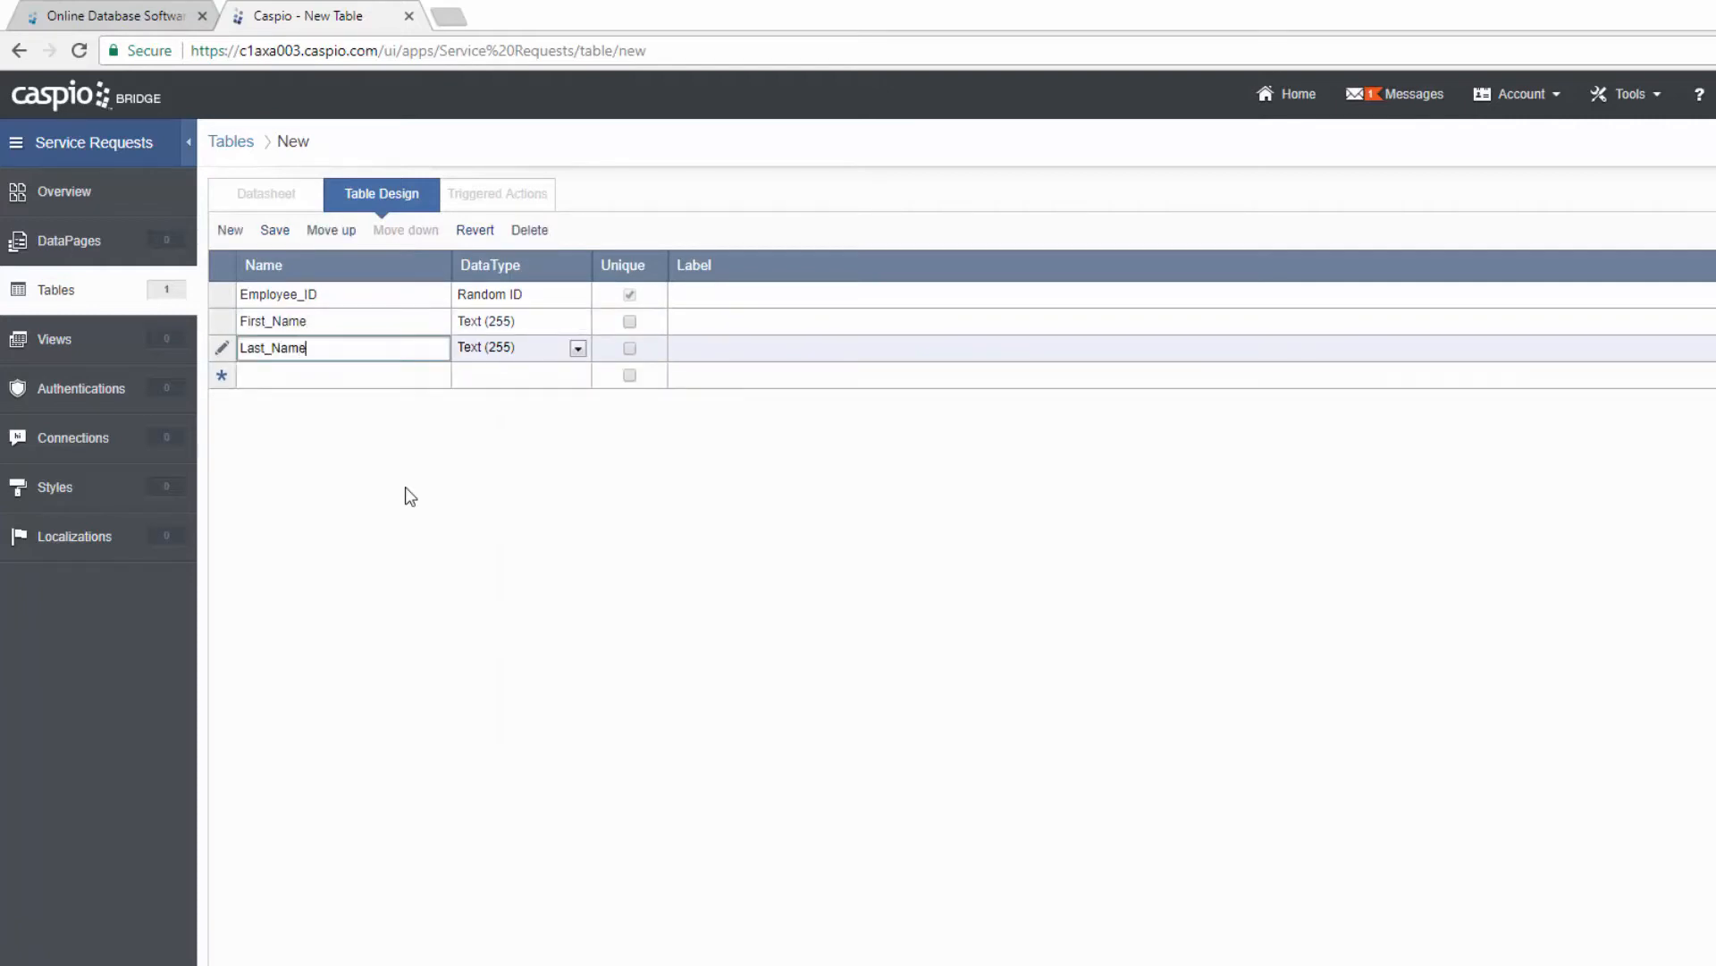
pyautogui.press('Return')
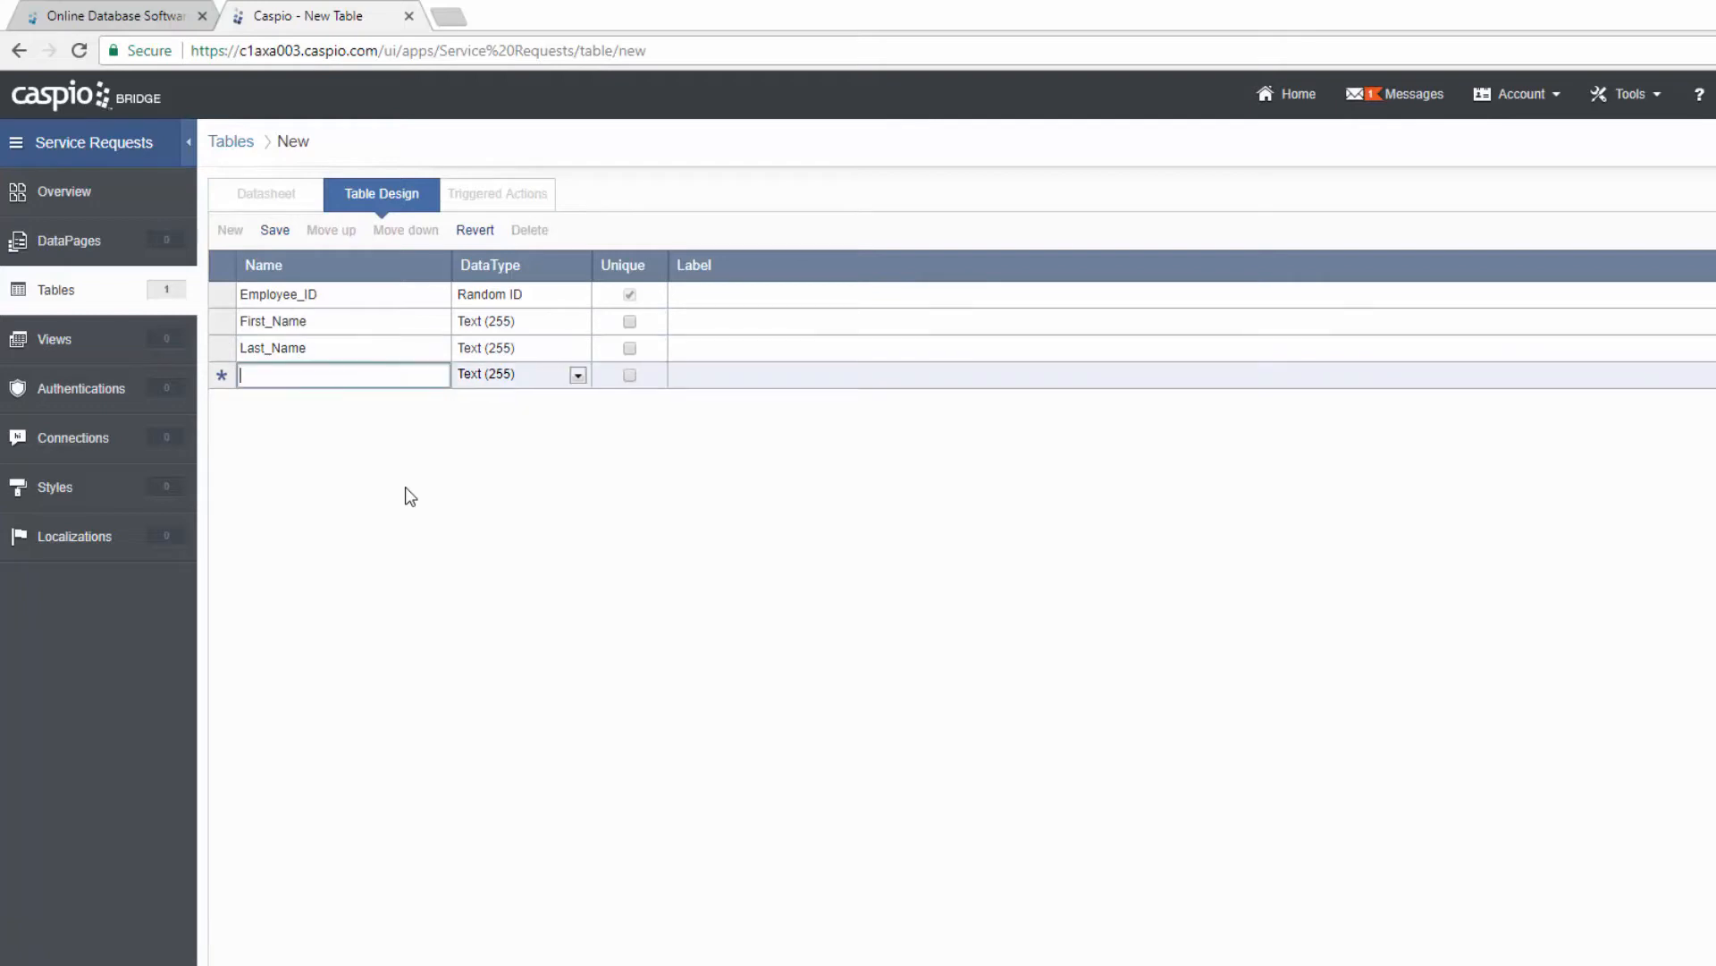
pyautogui.write('Full_Name')
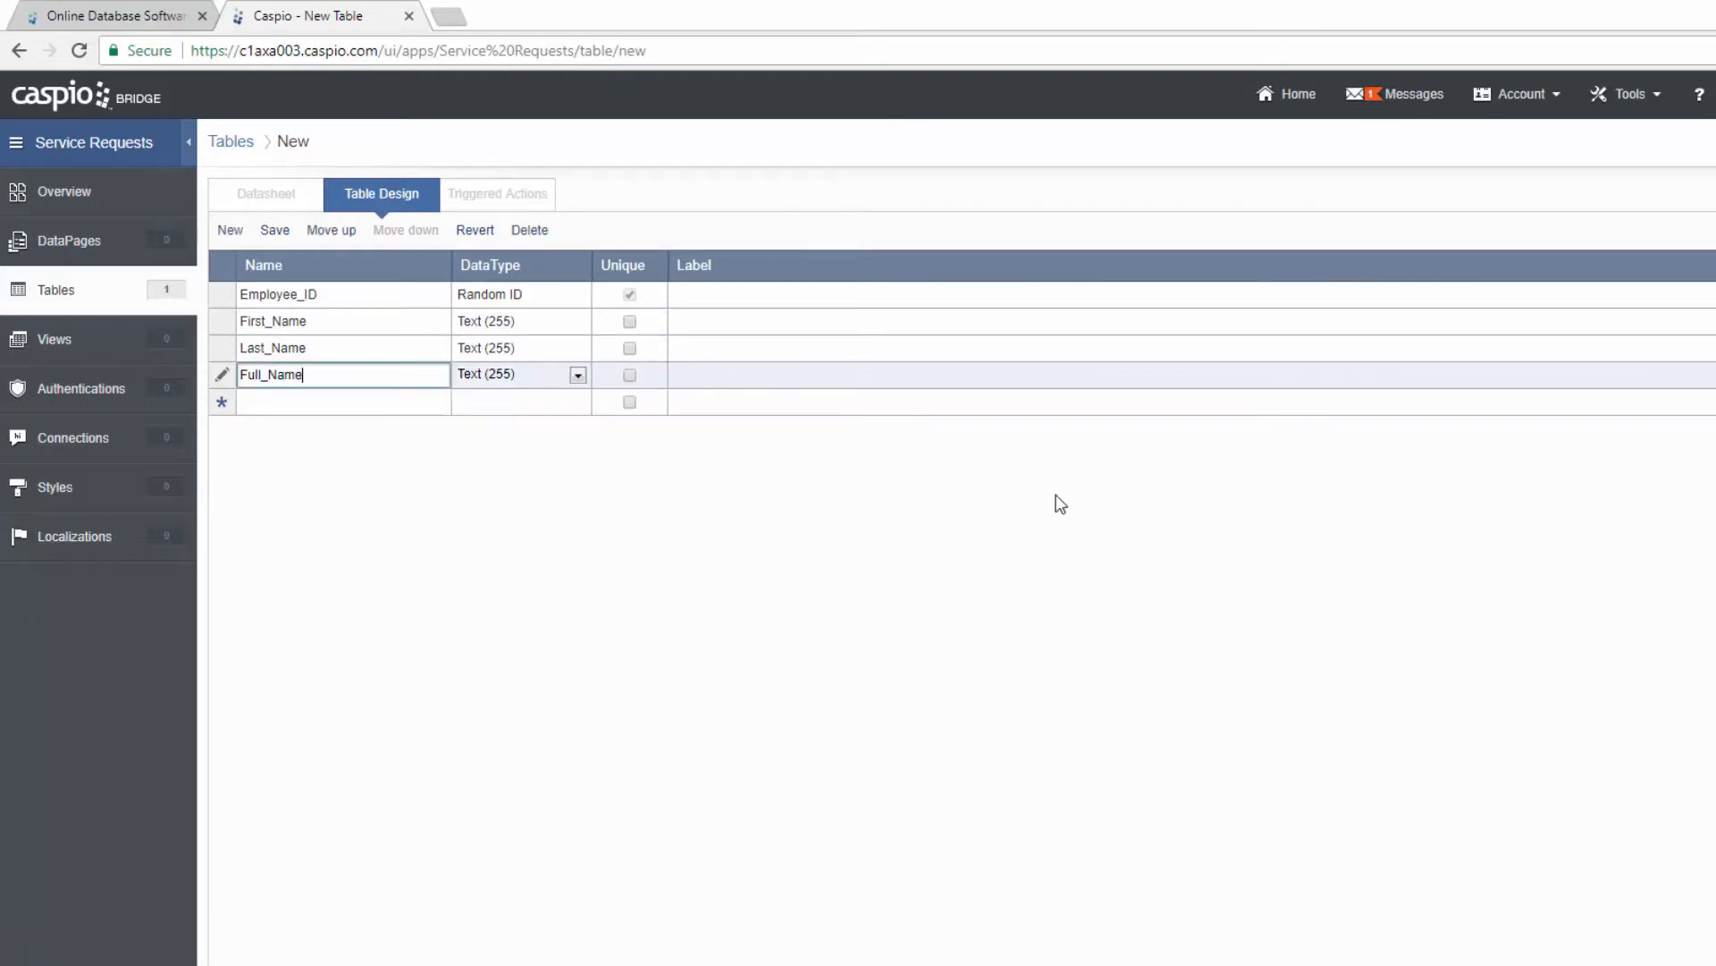
pyautogui.click(577, 376)
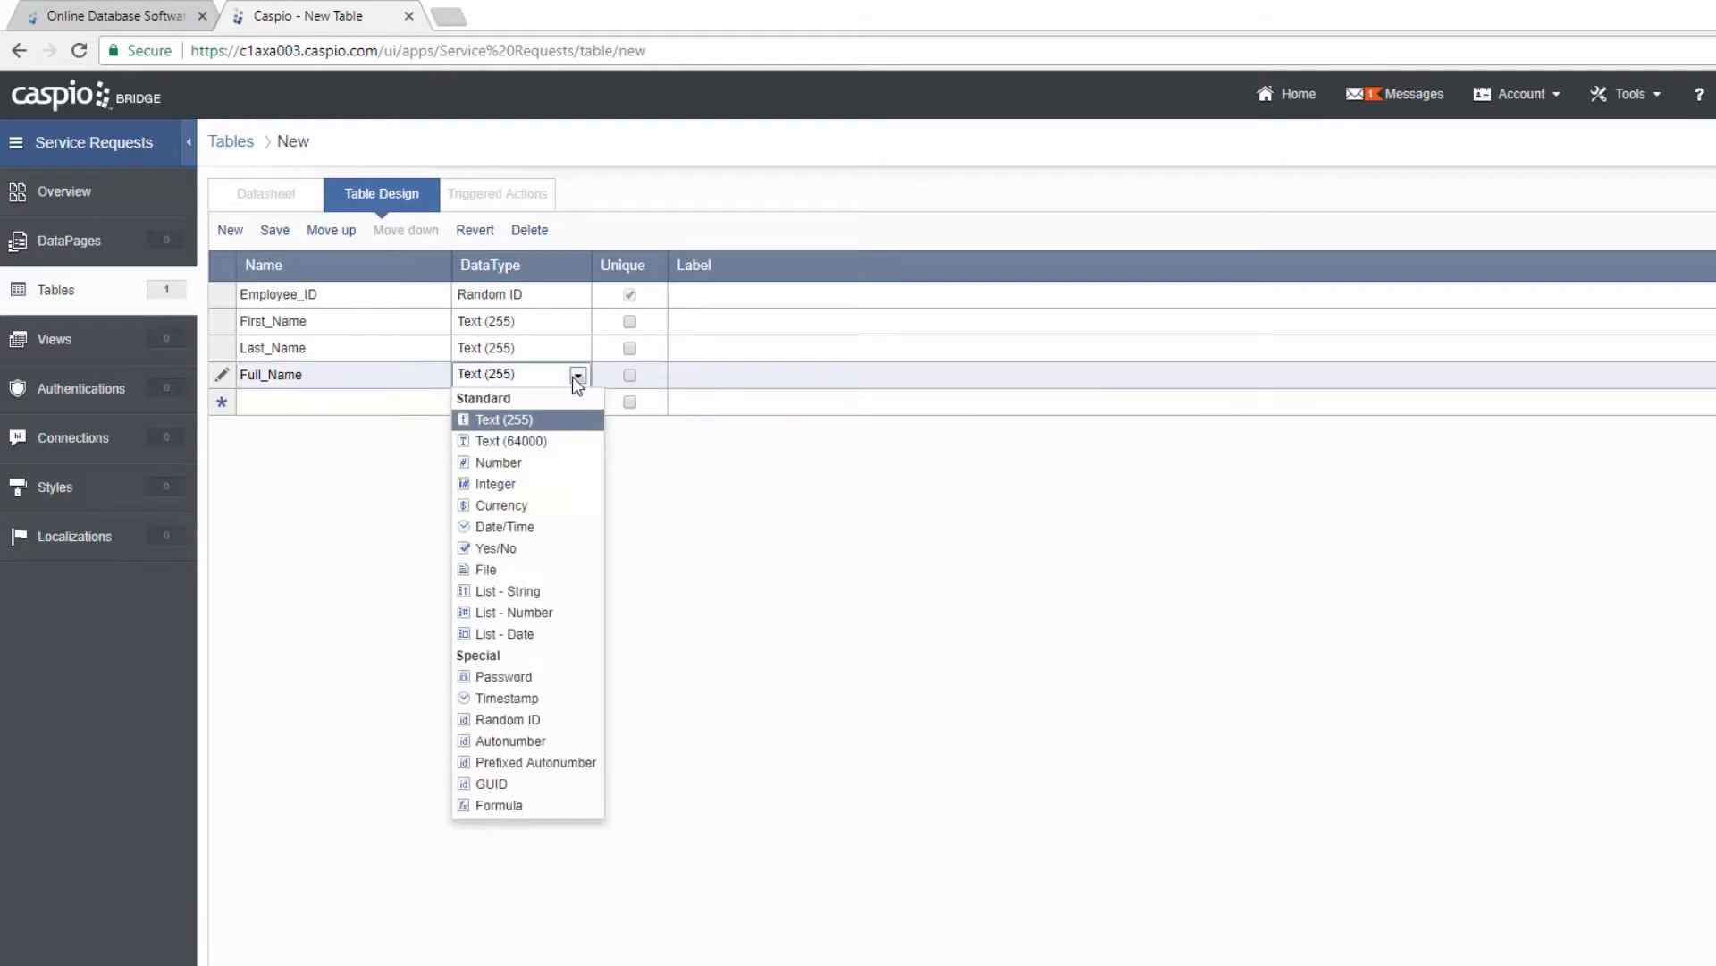
pyautogui.click(568, 812)
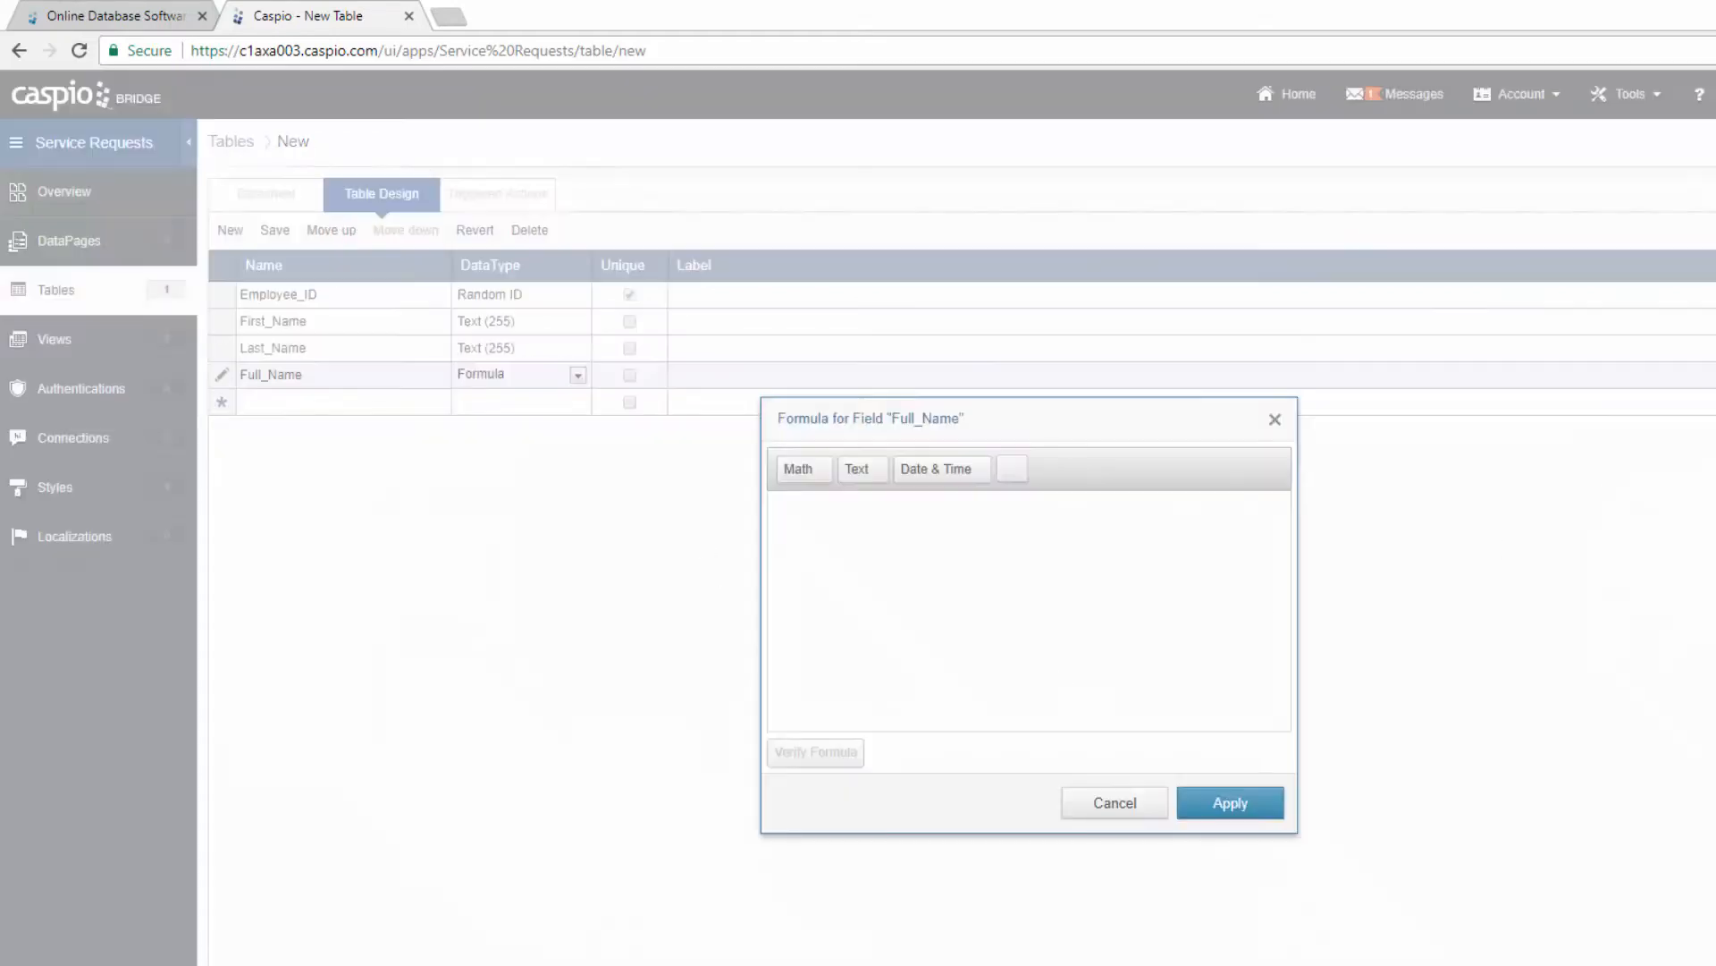
# Step: Insert First_Name and Last_Name field references into the Full_Name formula
pyautogui.click(1013, 470)
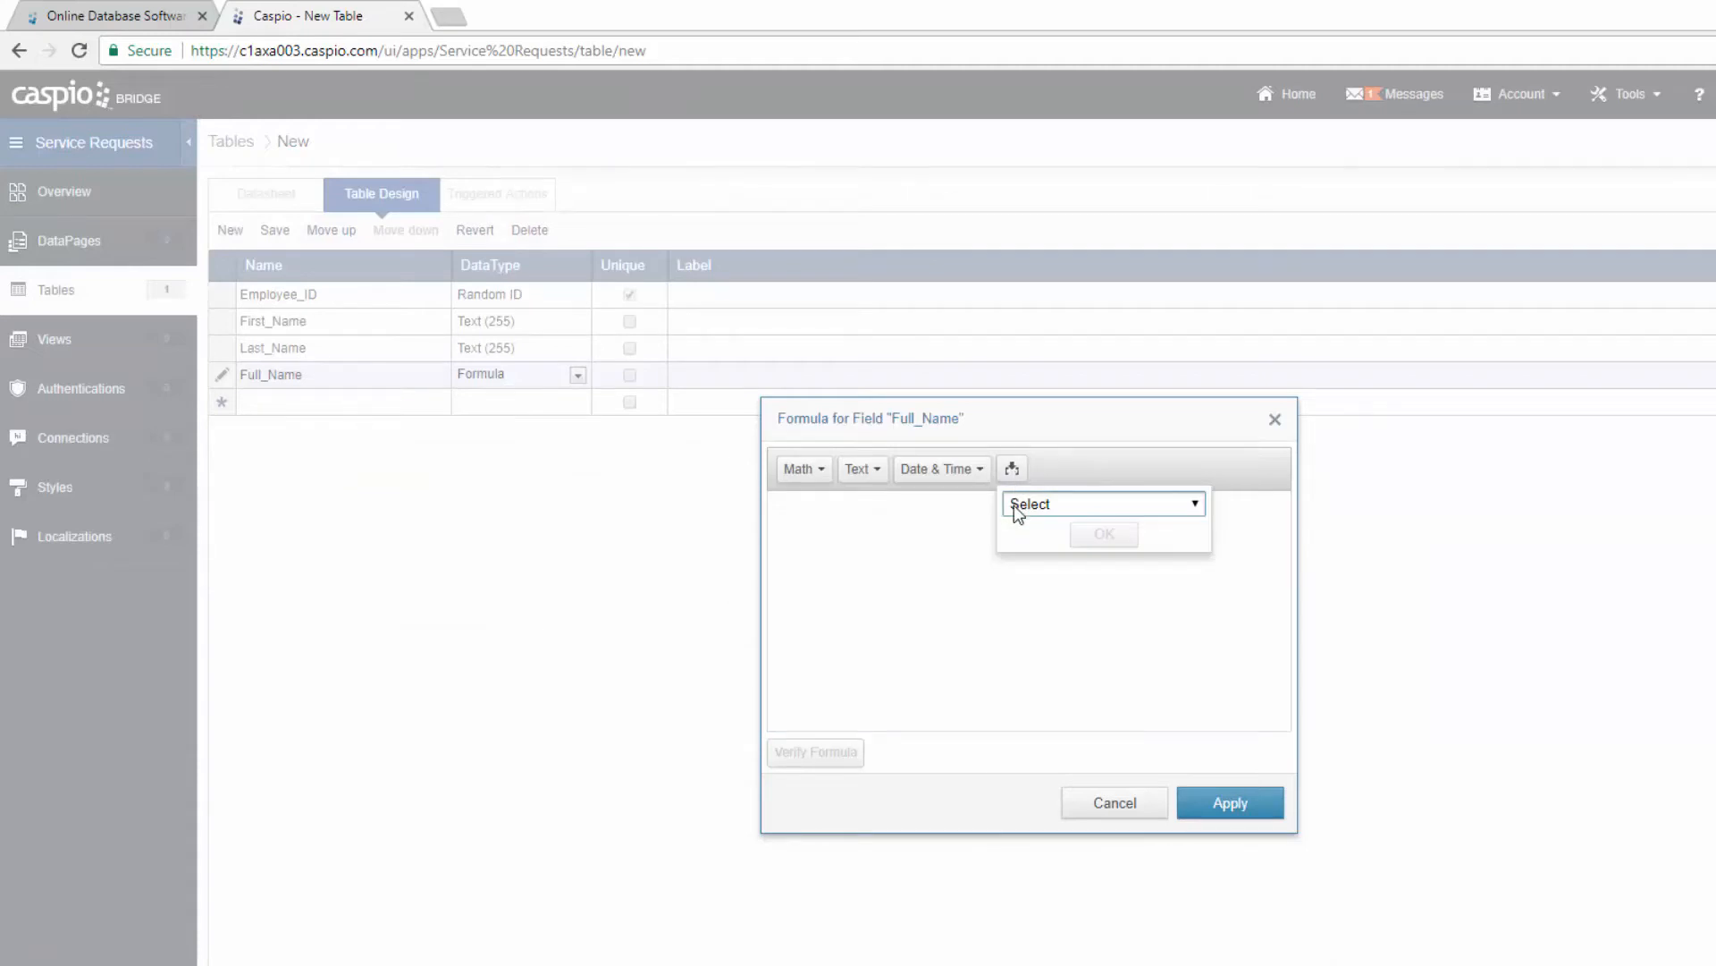
pyautogui.click(1018, 503)
pyautogui.click(1046, 575)
pyautogui.click(1101, 535)
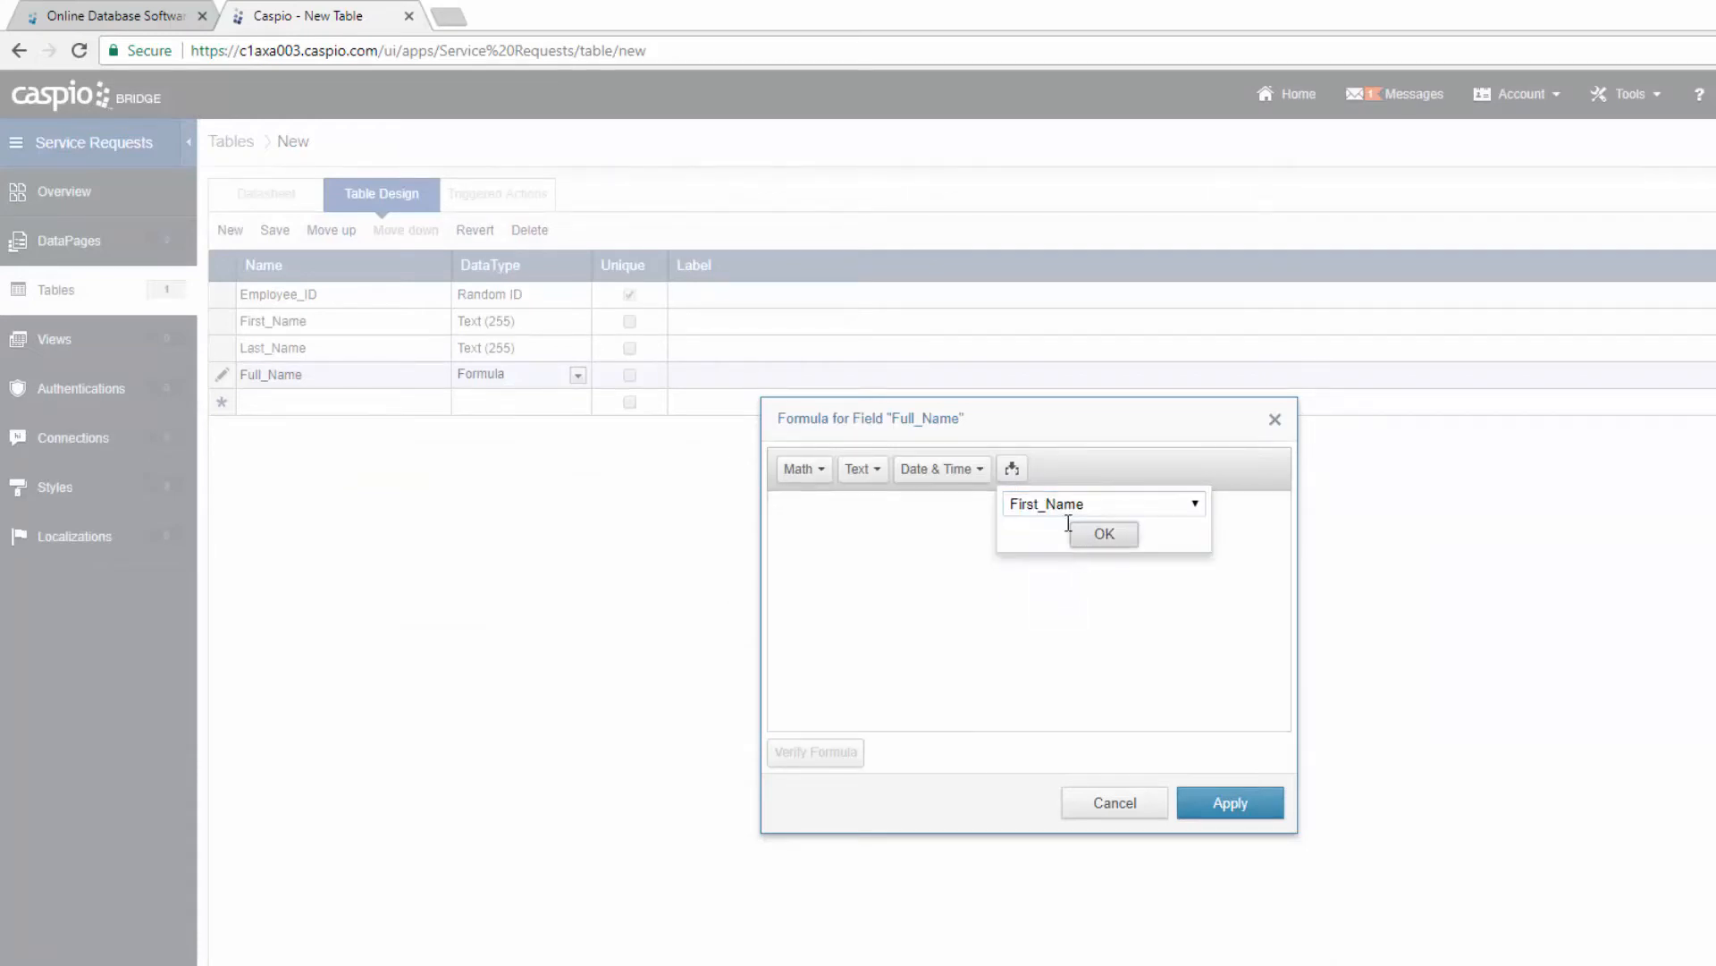
pyautogui.click(1013, 469)
pyautogui.click(1036, 502)
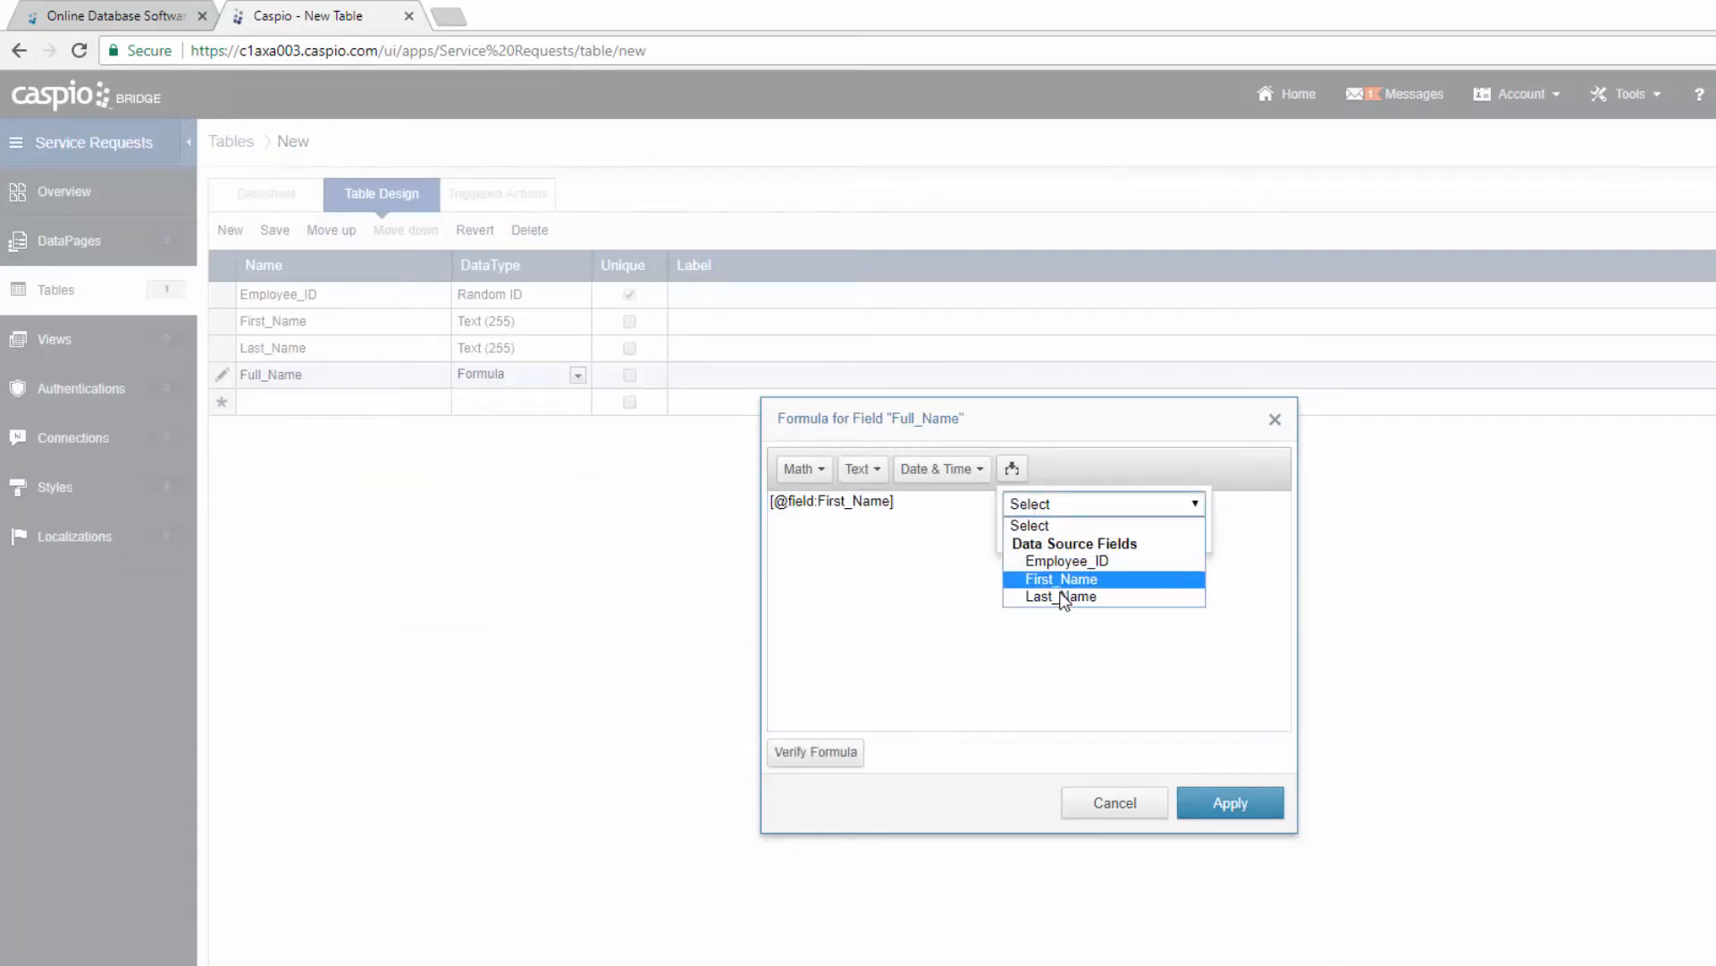
pyautogui.click(1041, 593)
pyautogui.click(1103, 535)
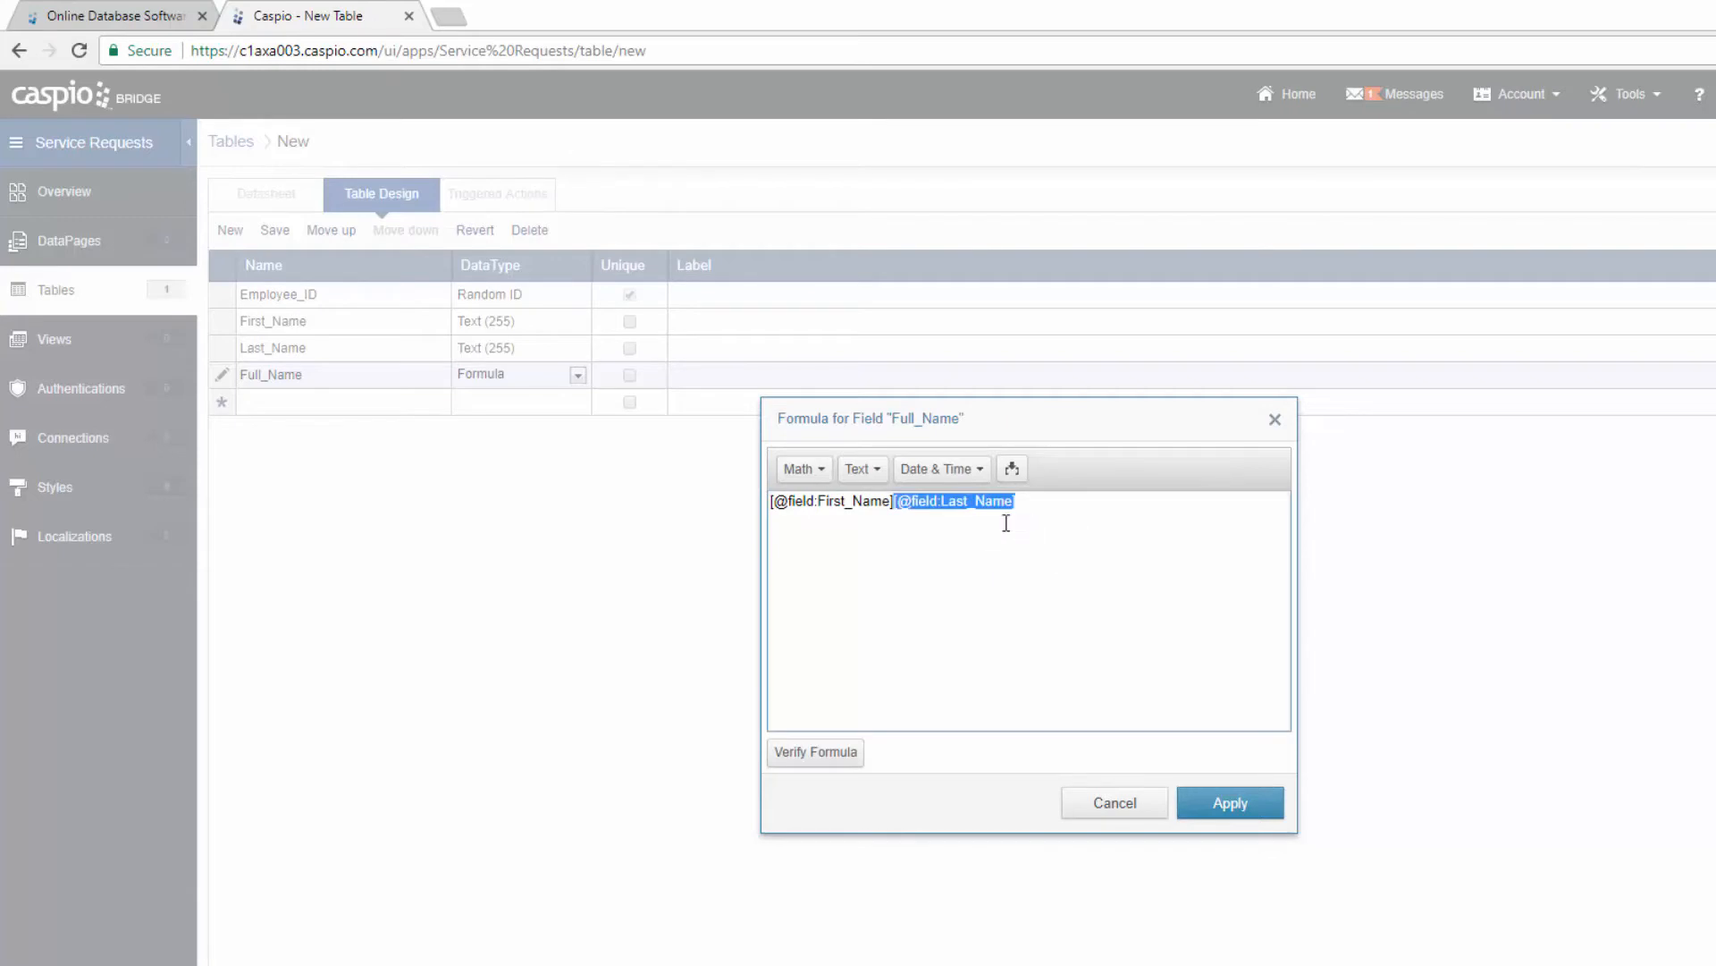
# Step: Put +' '+ between the two references and apply the formula
pyautogui.click(895, 505)
pyautogui.write("+' '+")
pyautogui.click(1234, 815)
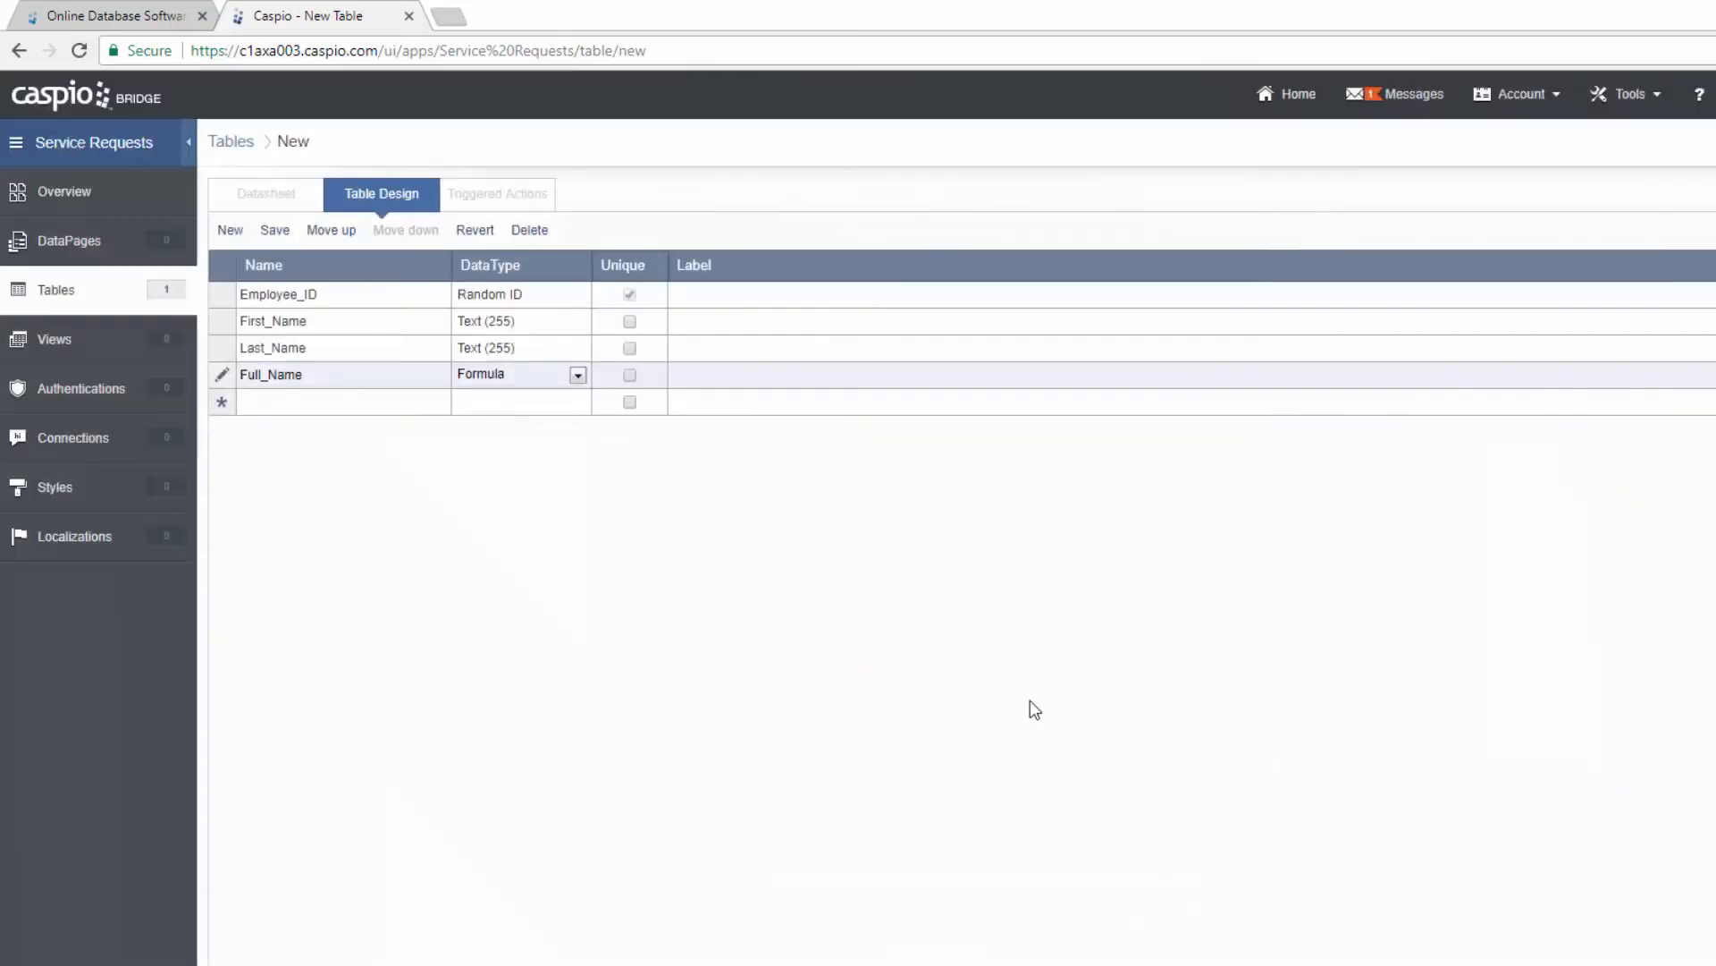
# Step: Add a Role field and an Email field that requires unique values
pyautogui.click(364, 402)
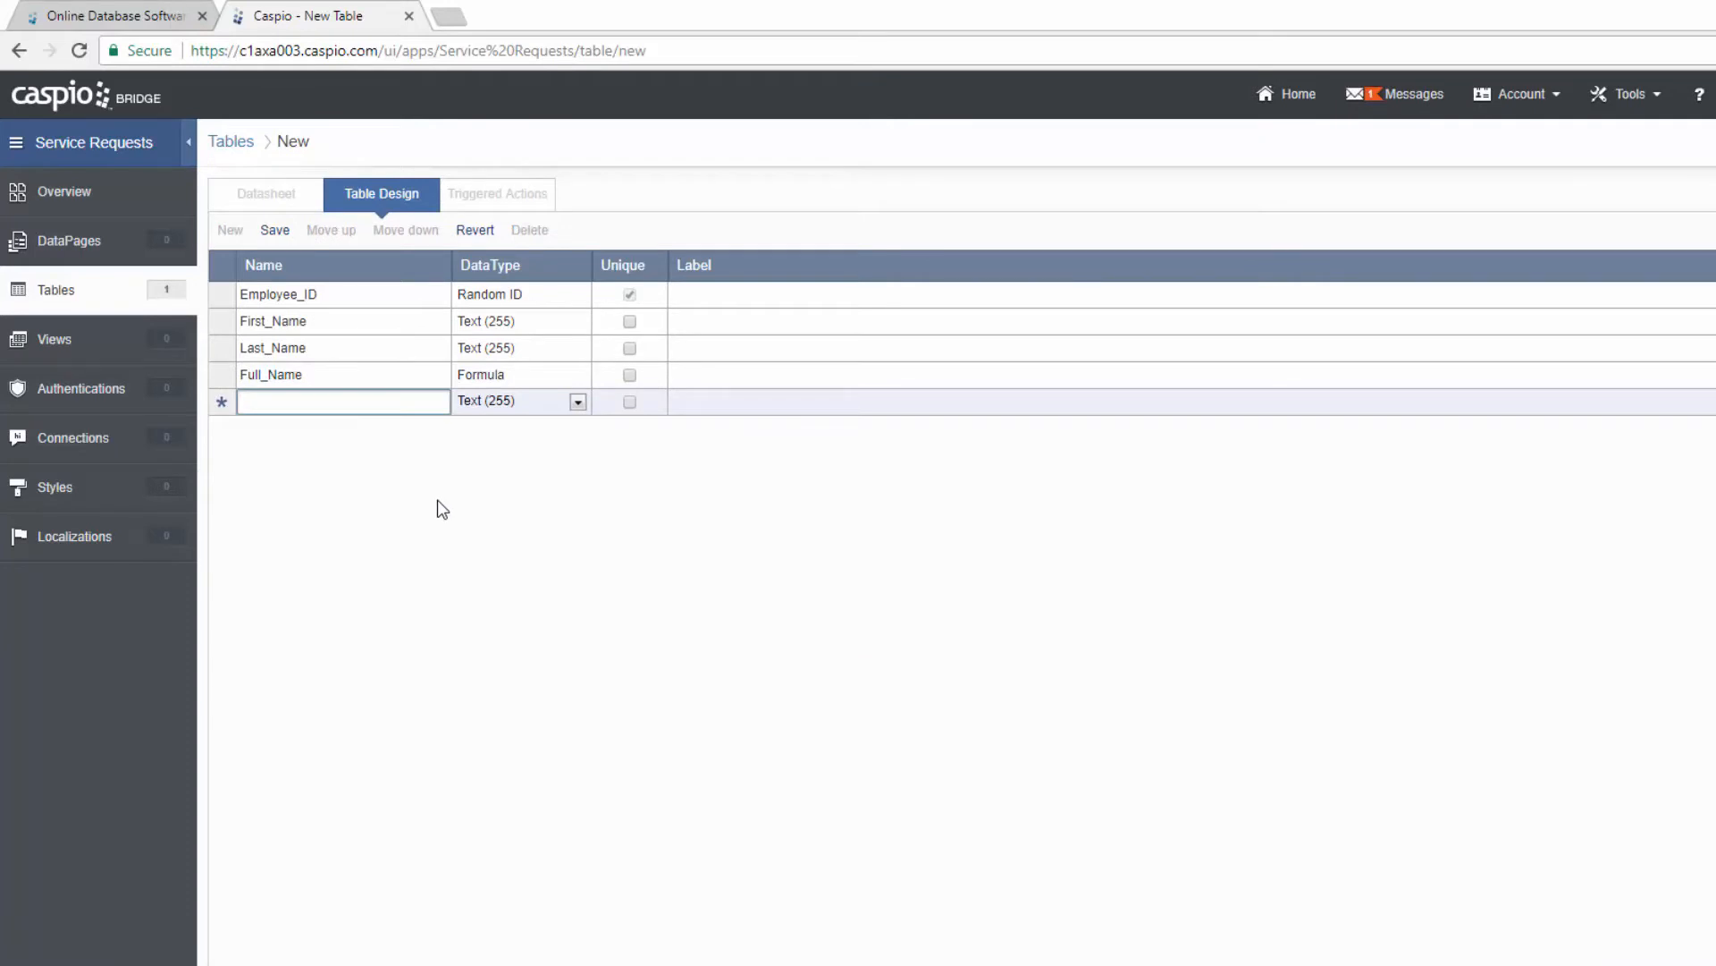
pyautogui.write('Role')
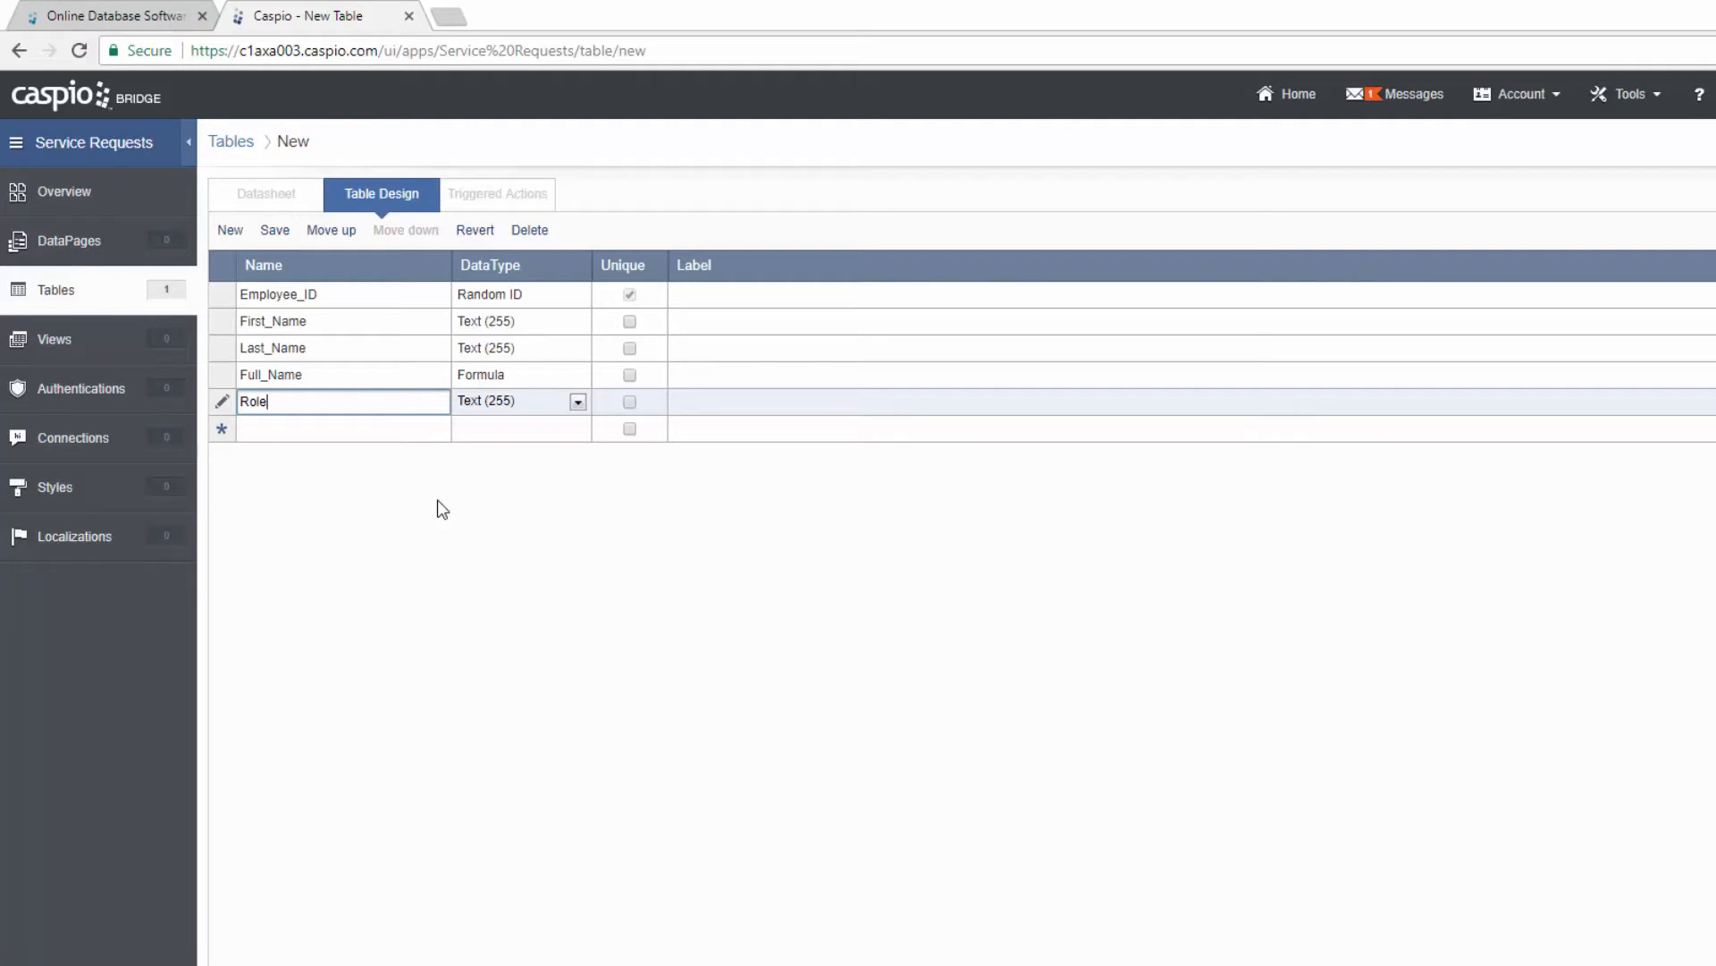
pyautogui.click(352, 428)
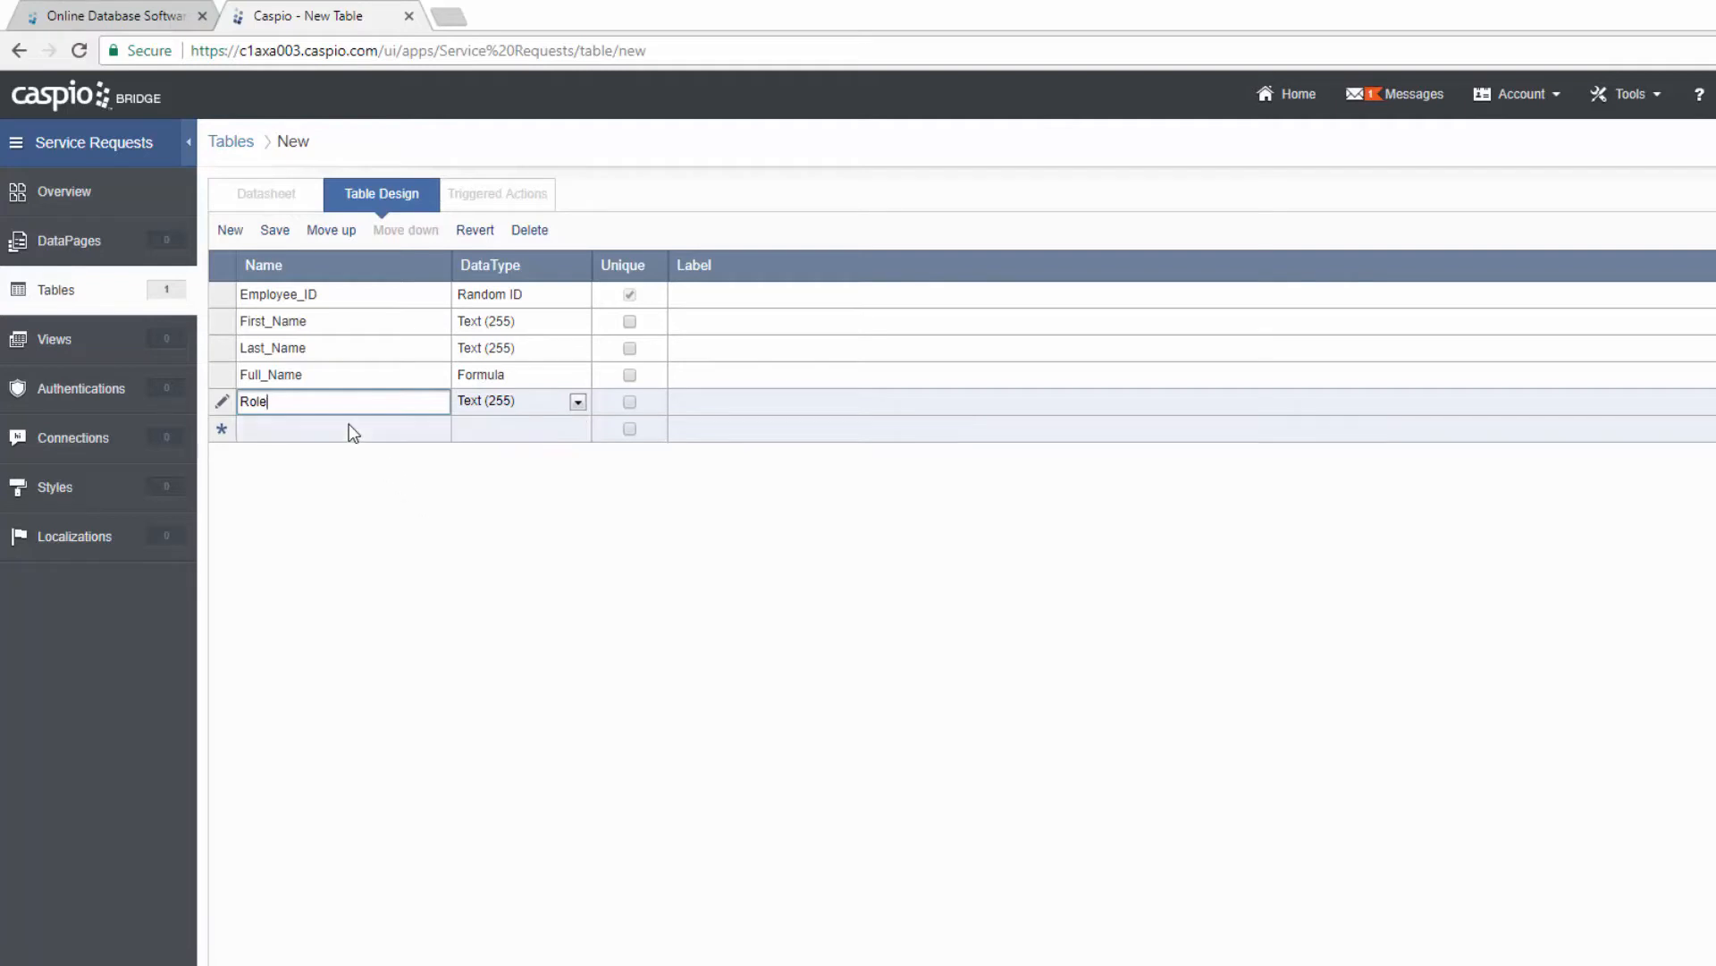
pyautogui.write('Email')
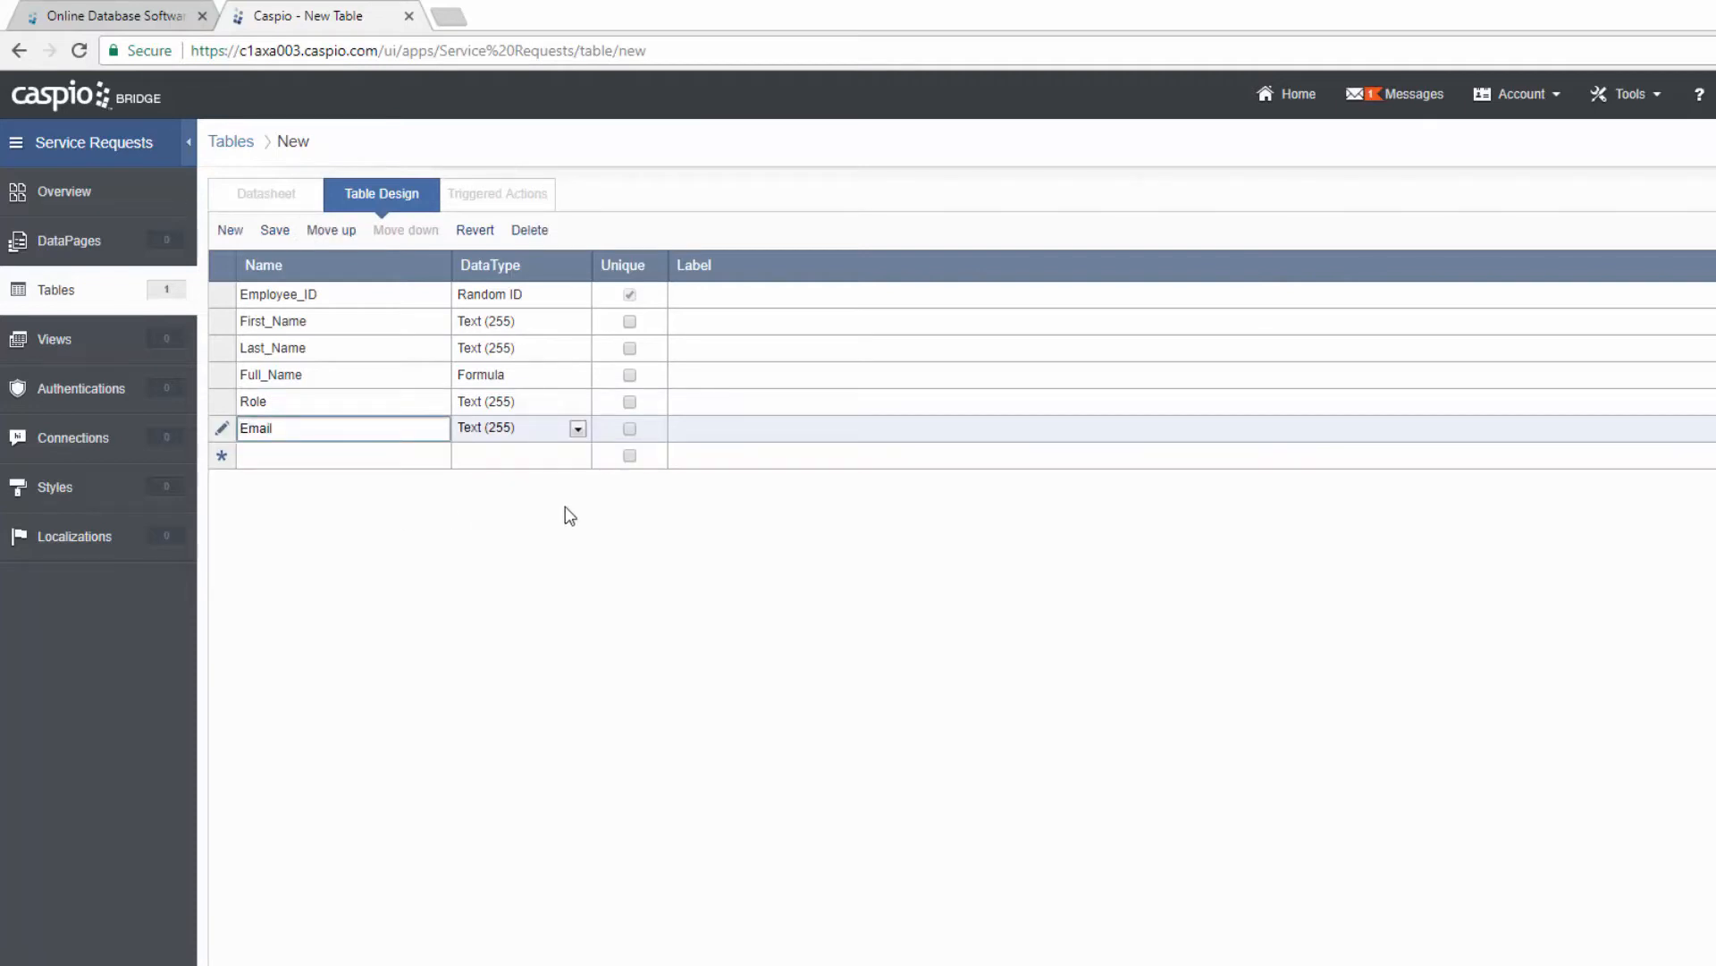
pyautogui.click(630, 428)
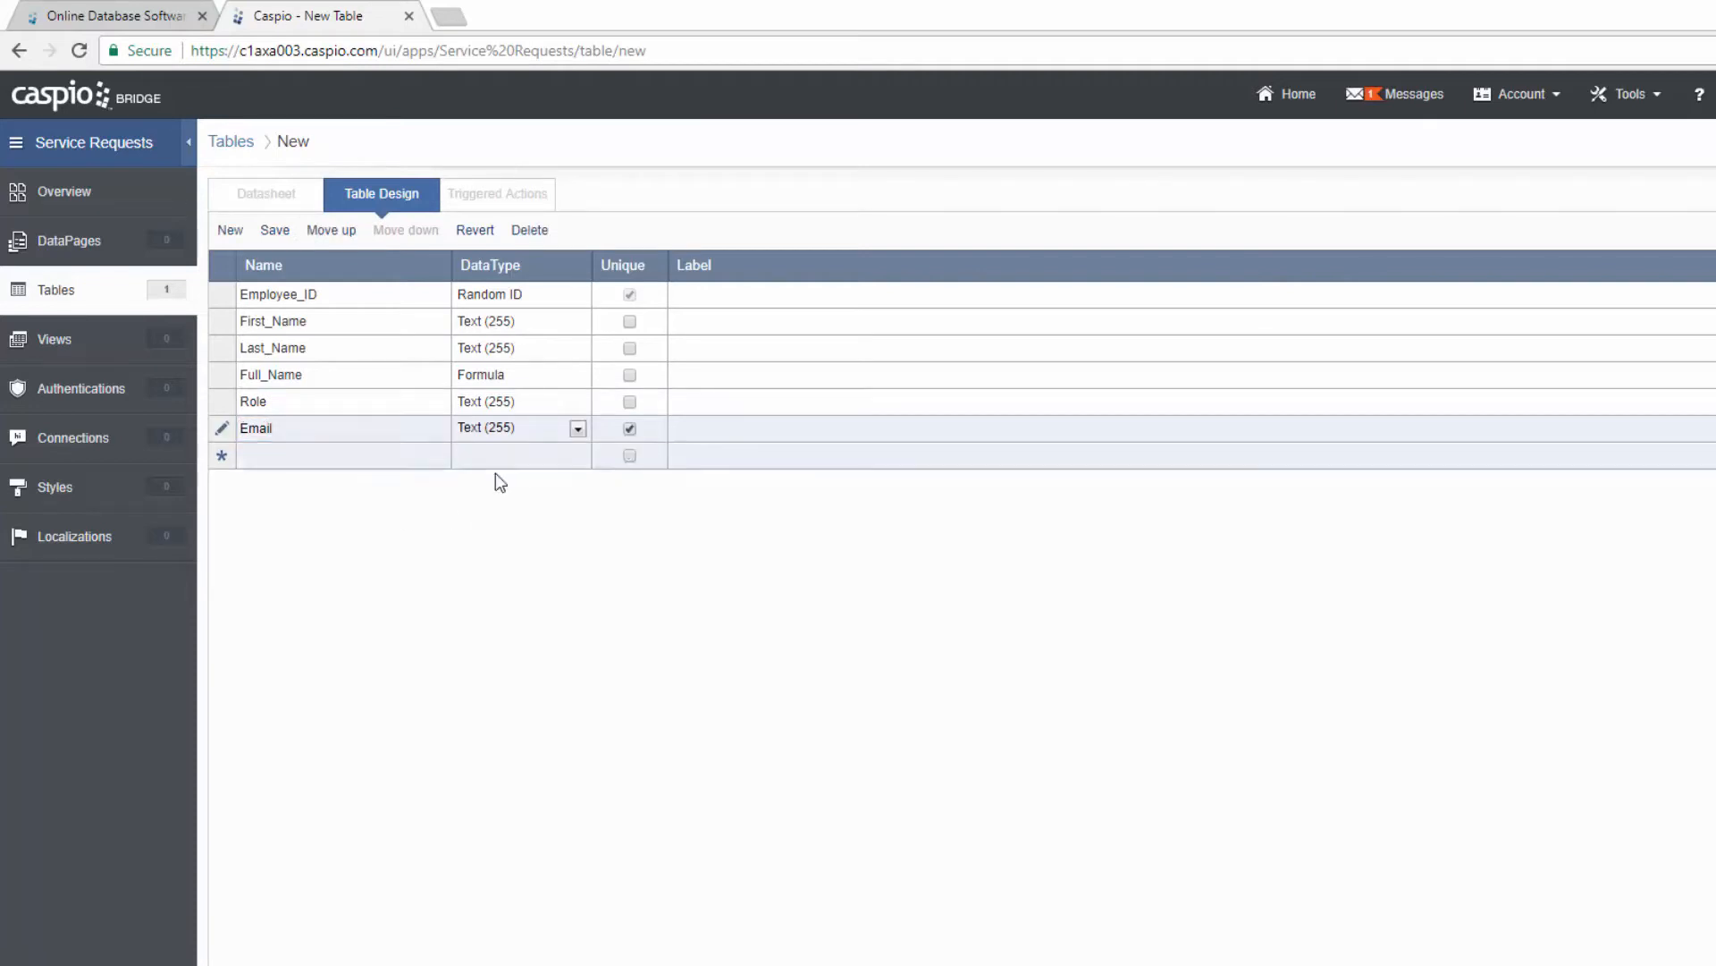
# Step: Add a Password field with the Password data type
pyautogui.click(383, 462)
pyautogui.write('Password')
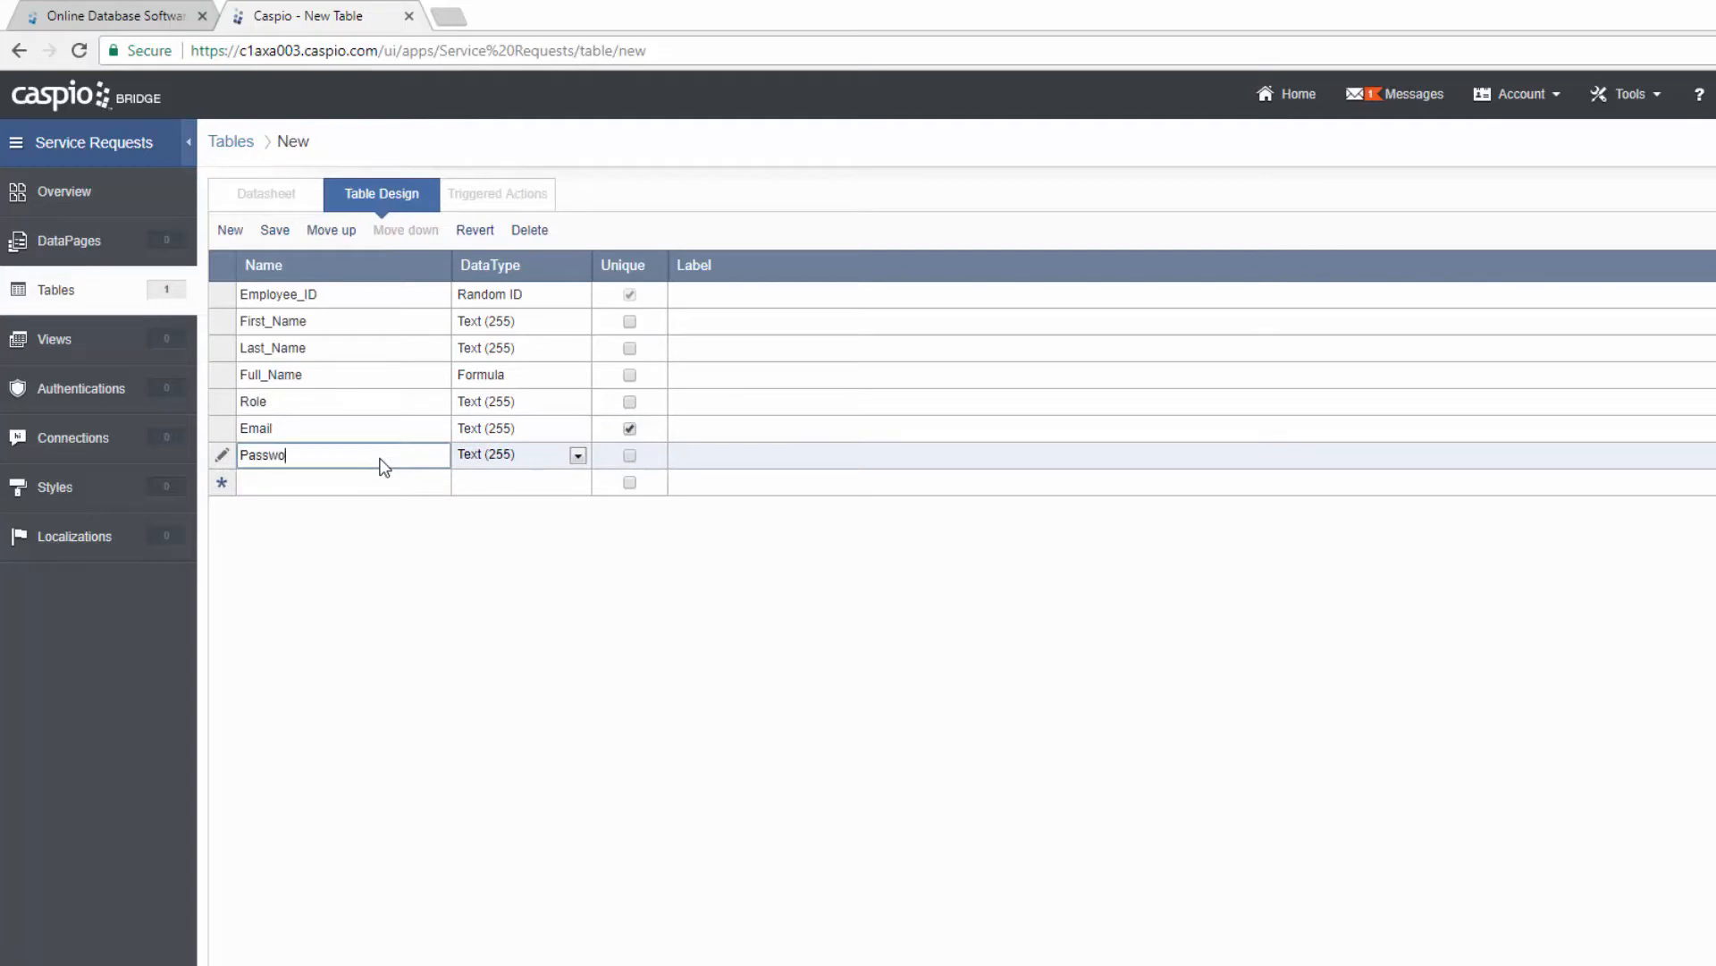
pyautogui.click(490, 458)
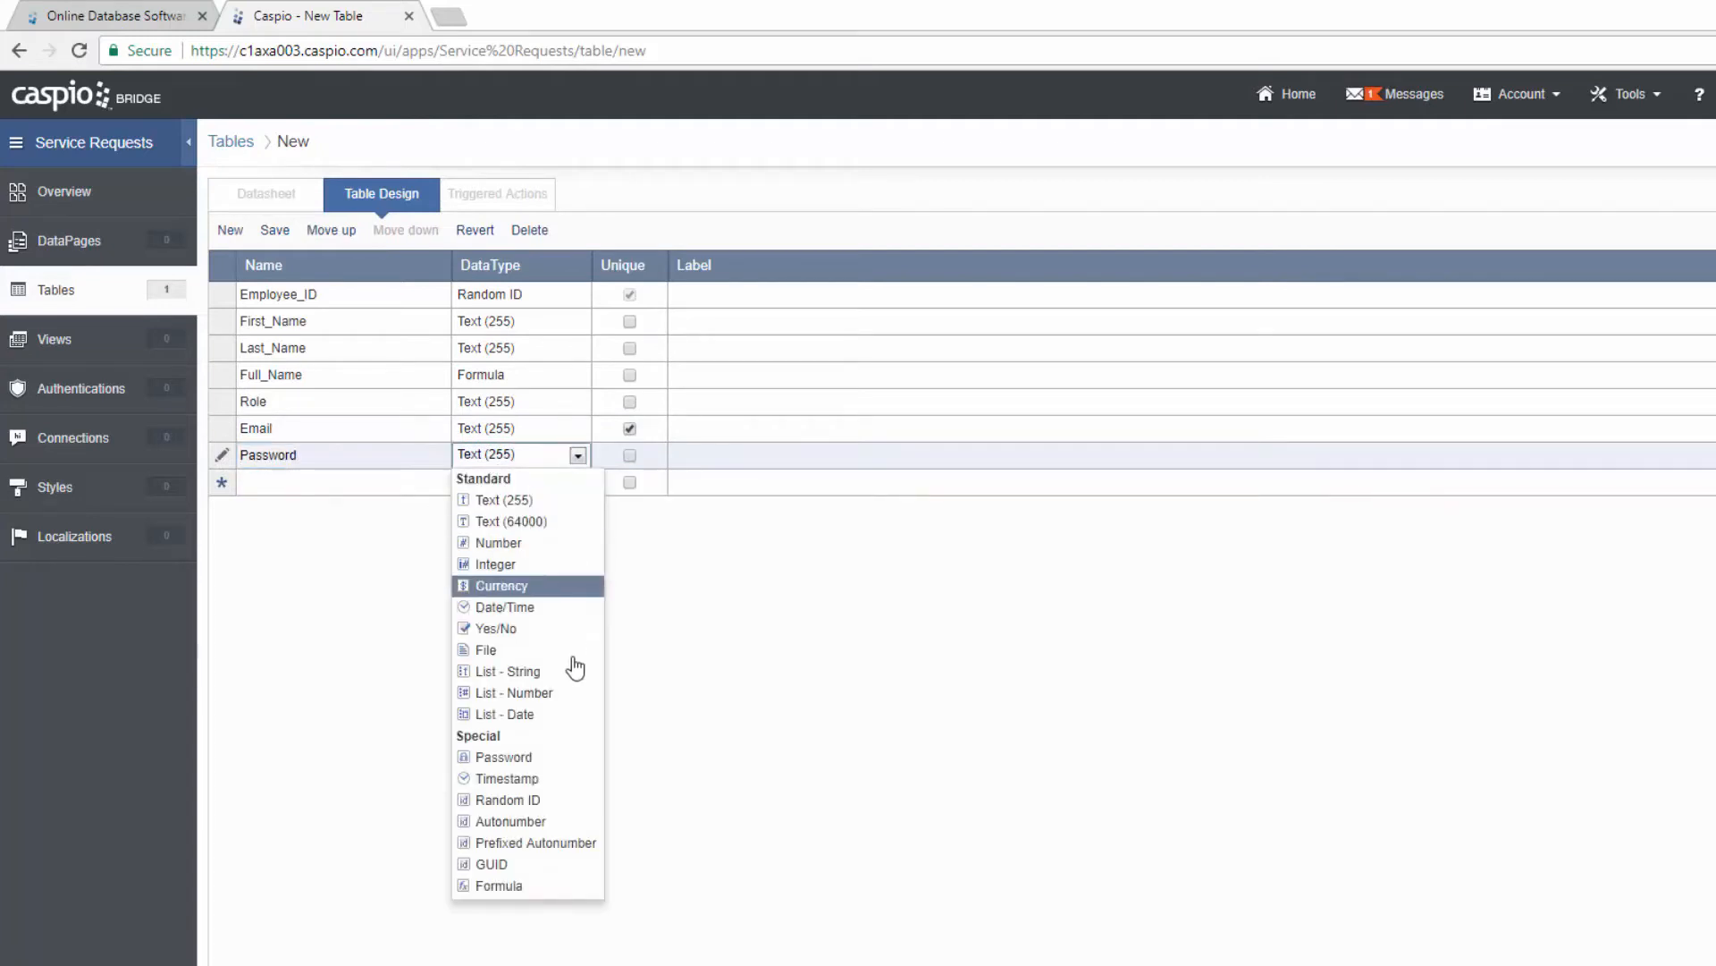
pyautogui.click(547, 767)
# Step: Add an Active field of type Yes/No and save the new table
pyautogui.click(366, 485)
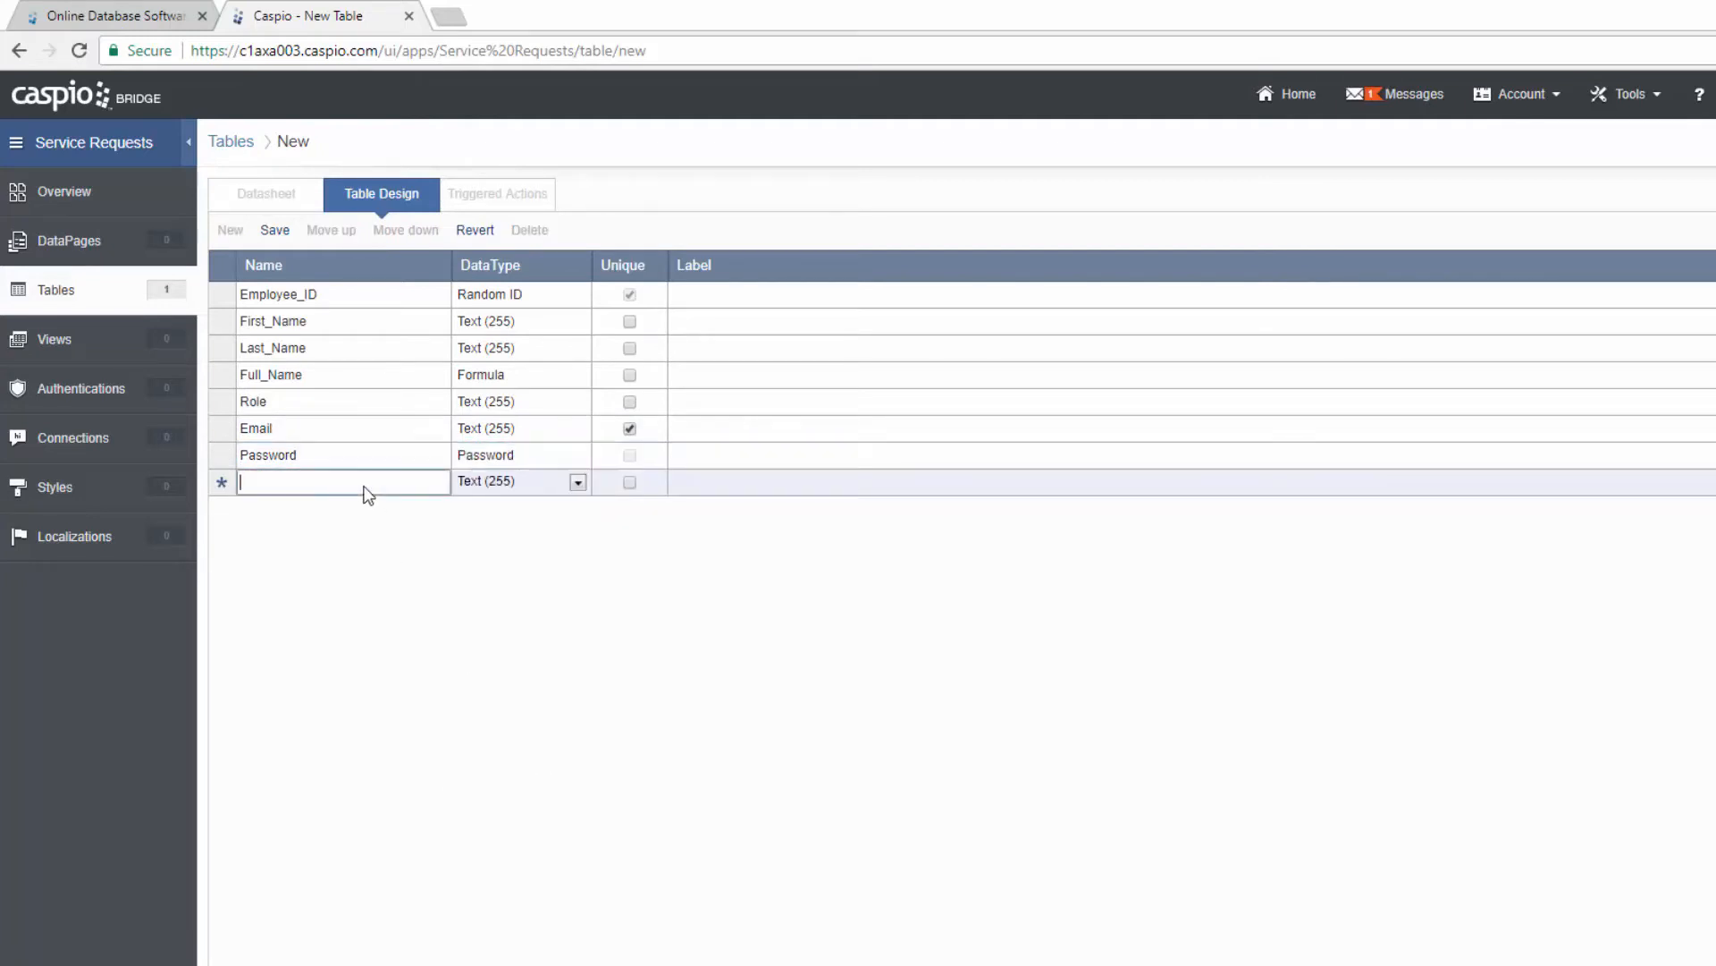
pyautogui.write('Active')
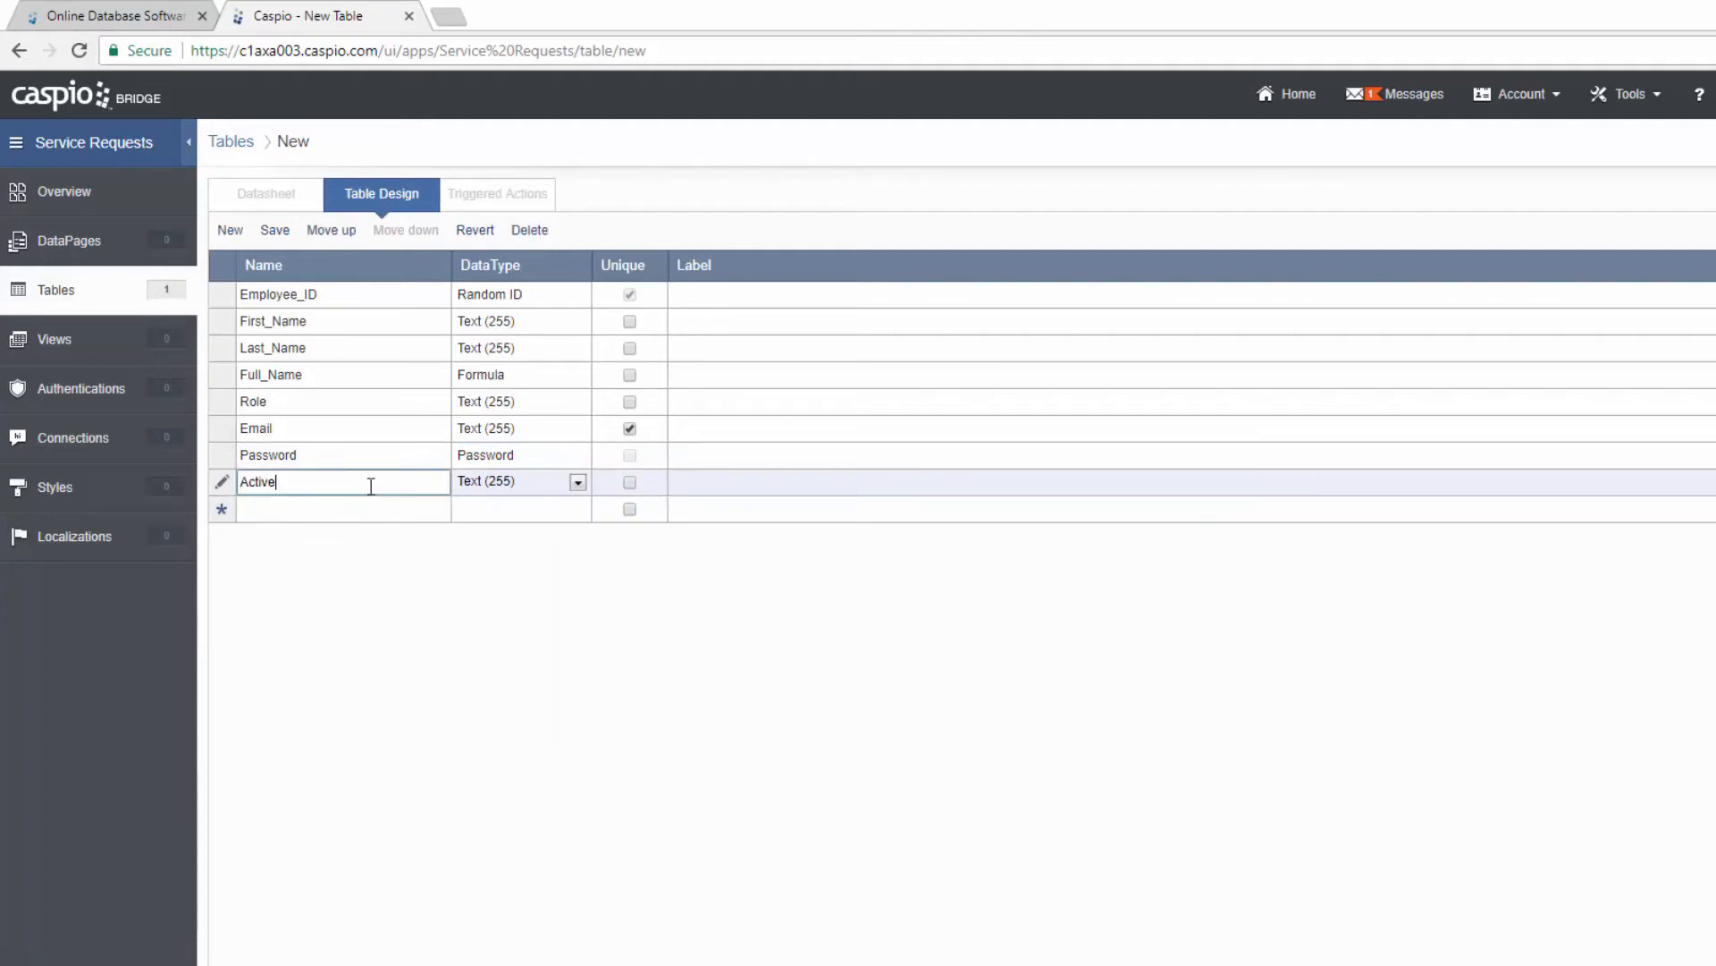
pyautogui.click(503, 484)
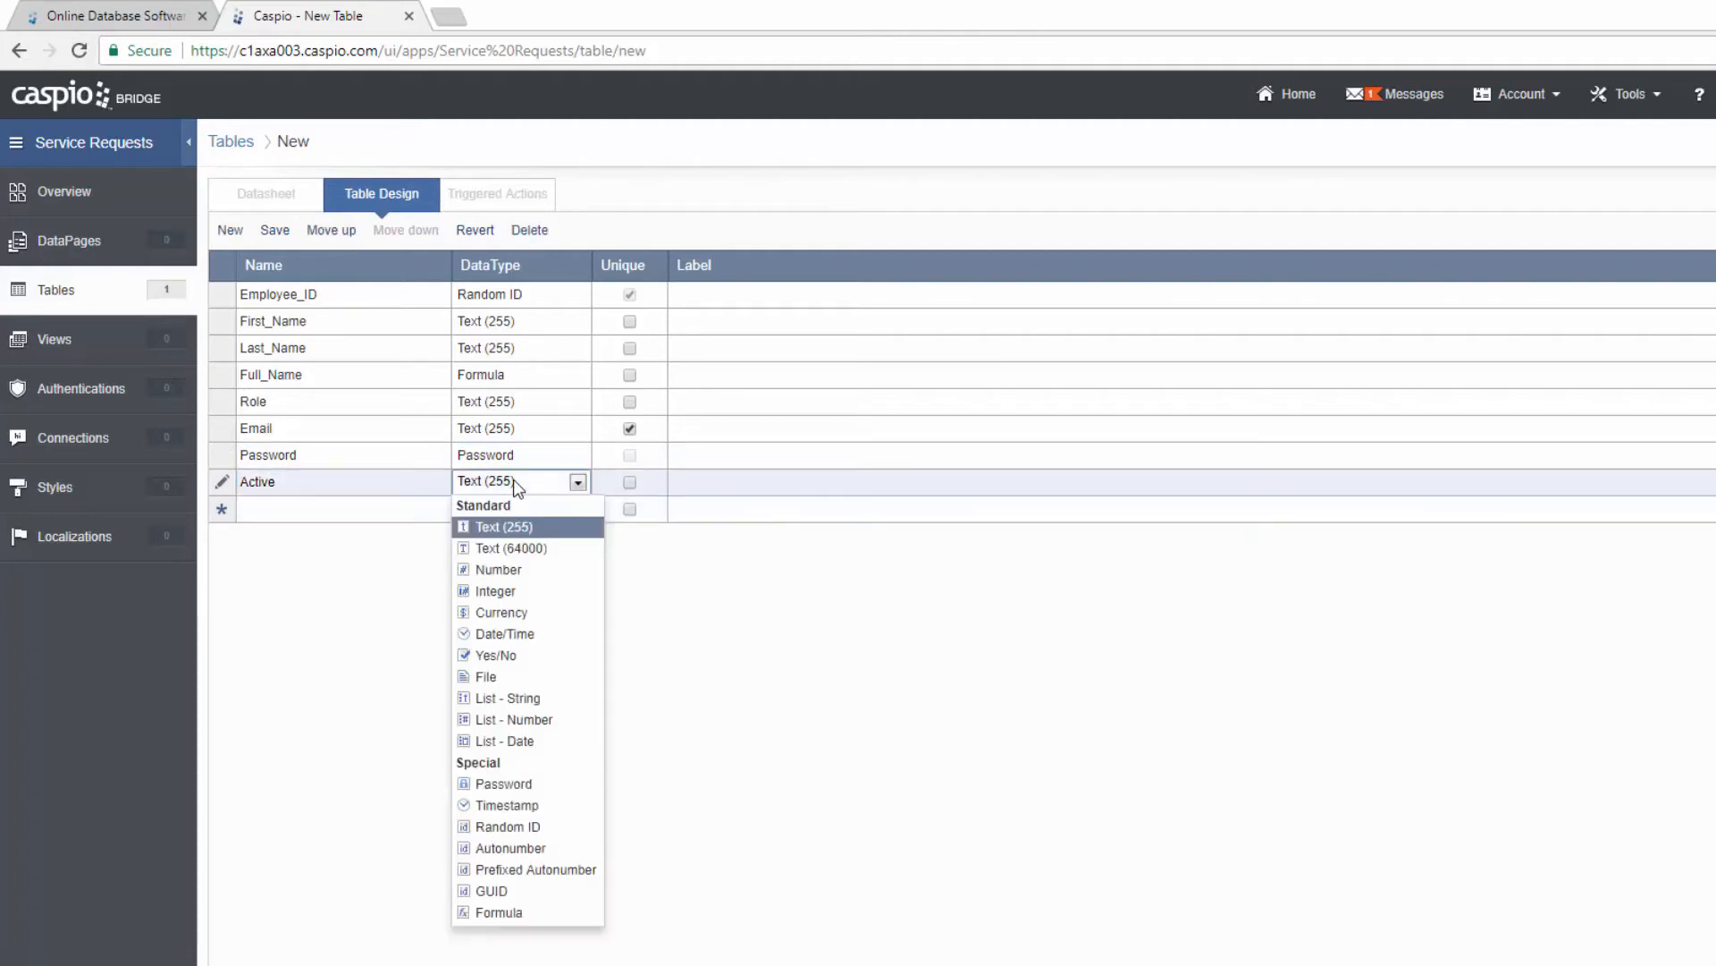
pyautogui.click(506, 655)
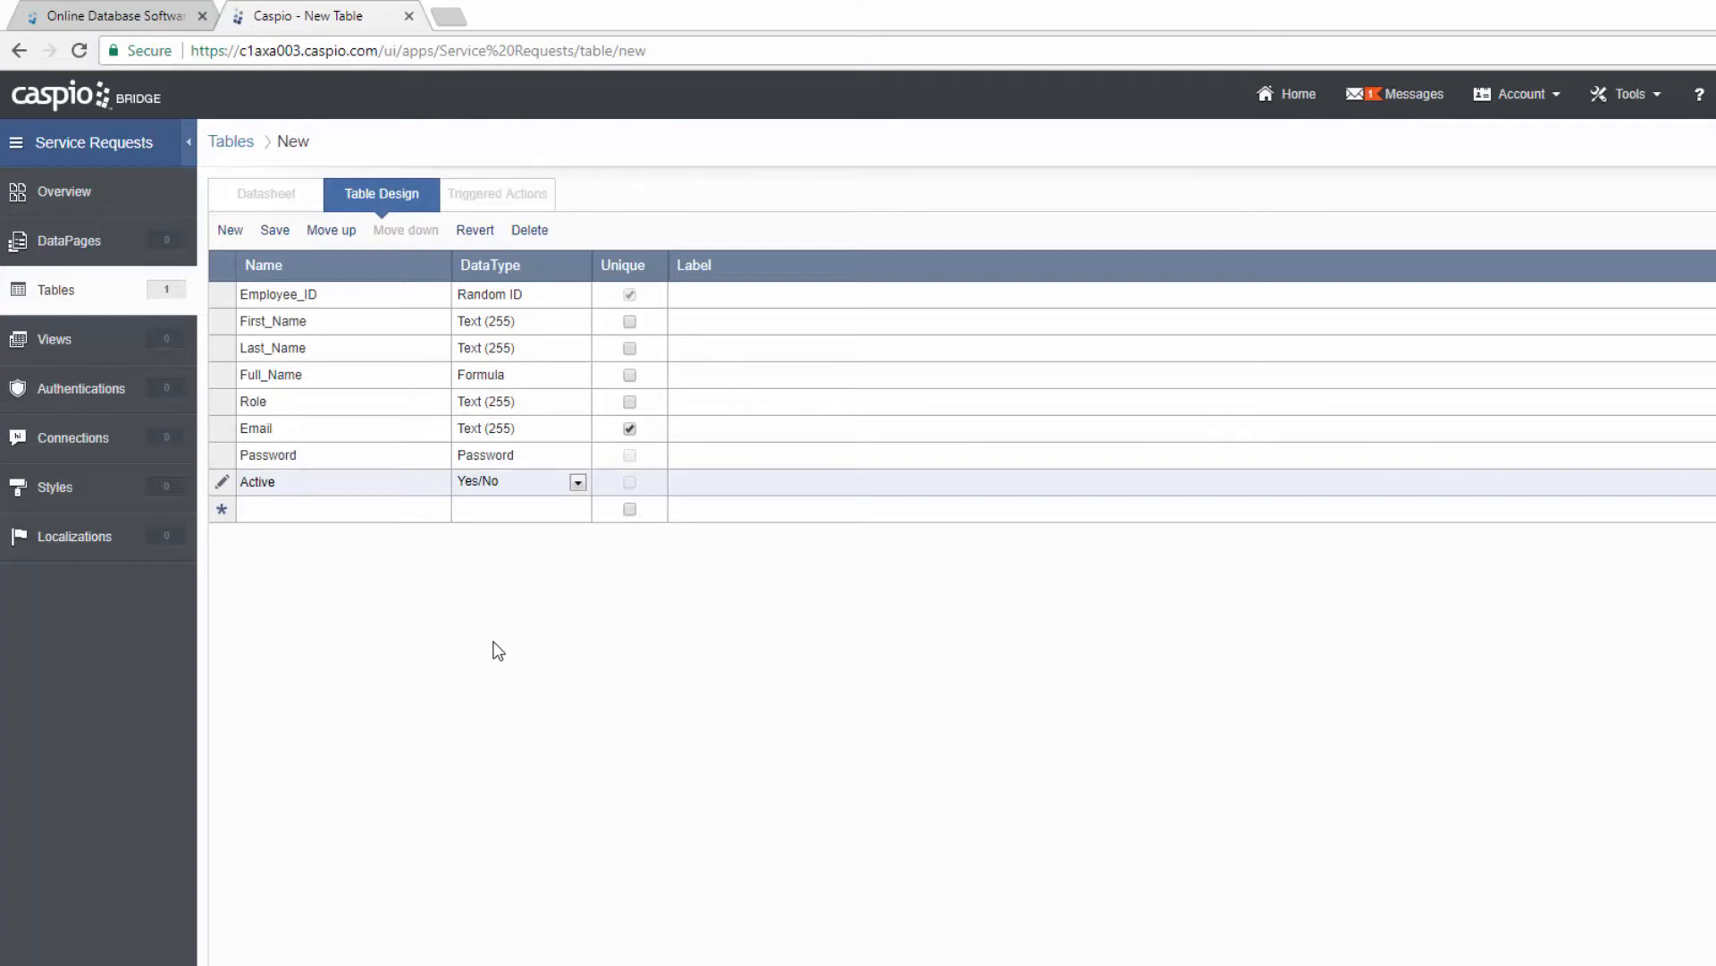
pyautogui.click(276, 232)
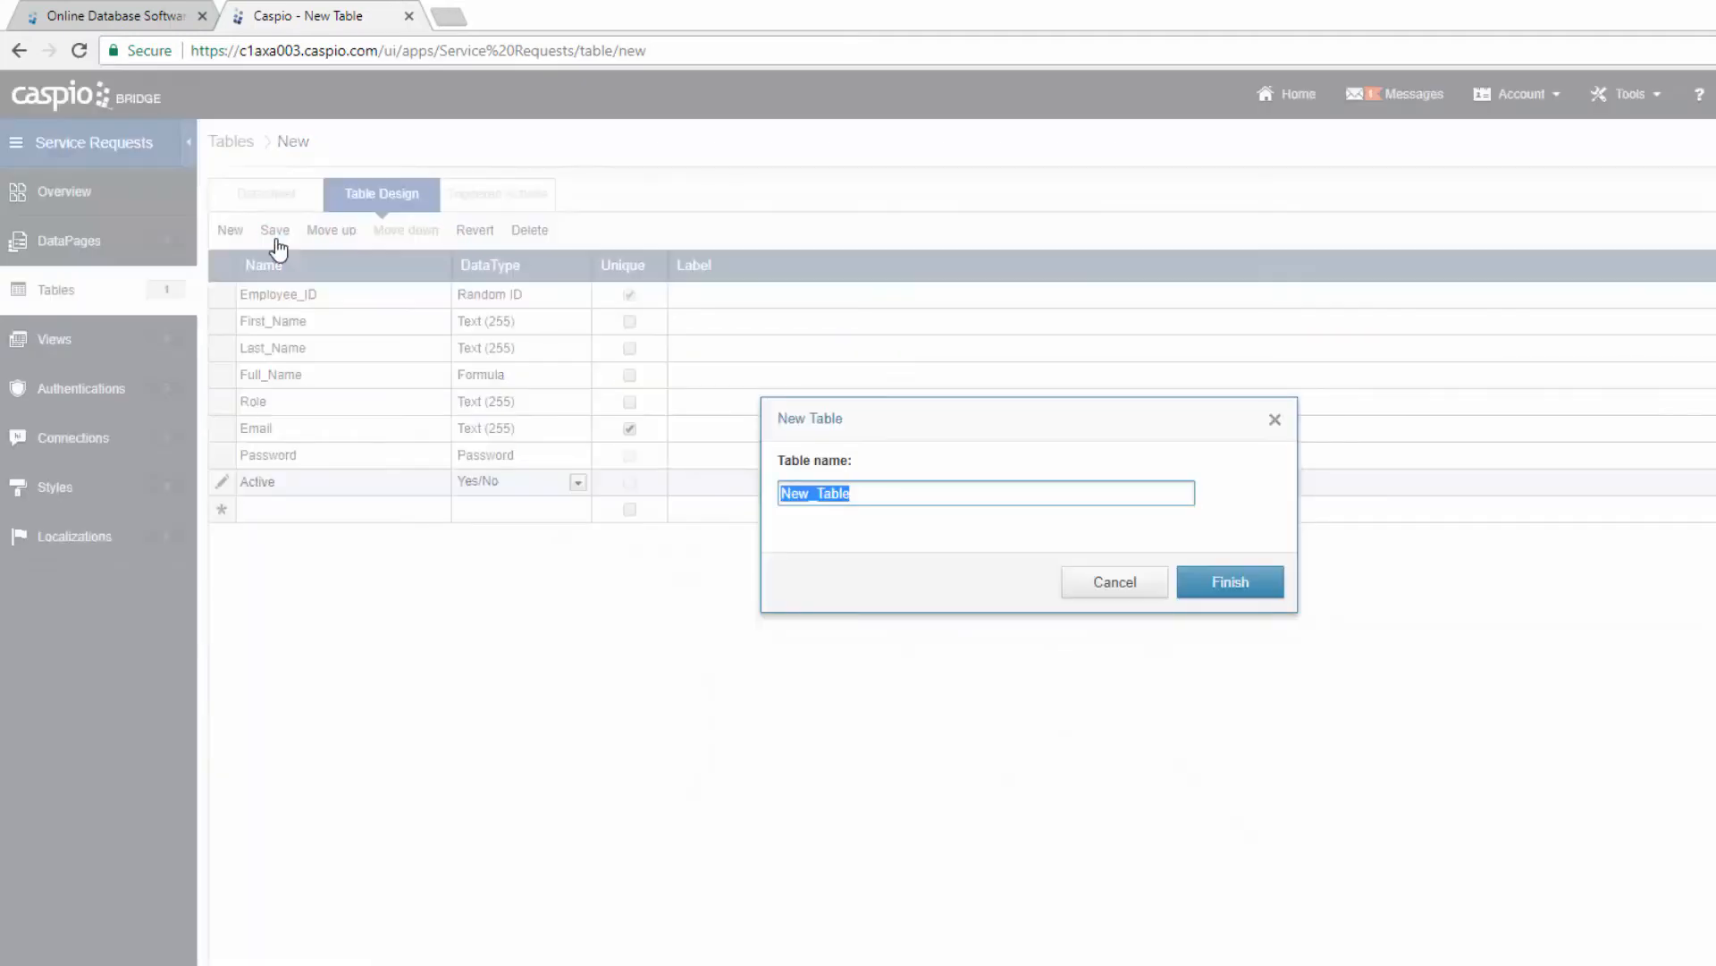
# Step: Name the table SR_Employee_Info, create it, and start a third blank table
pyautogui.write('SR_Employee_Info')
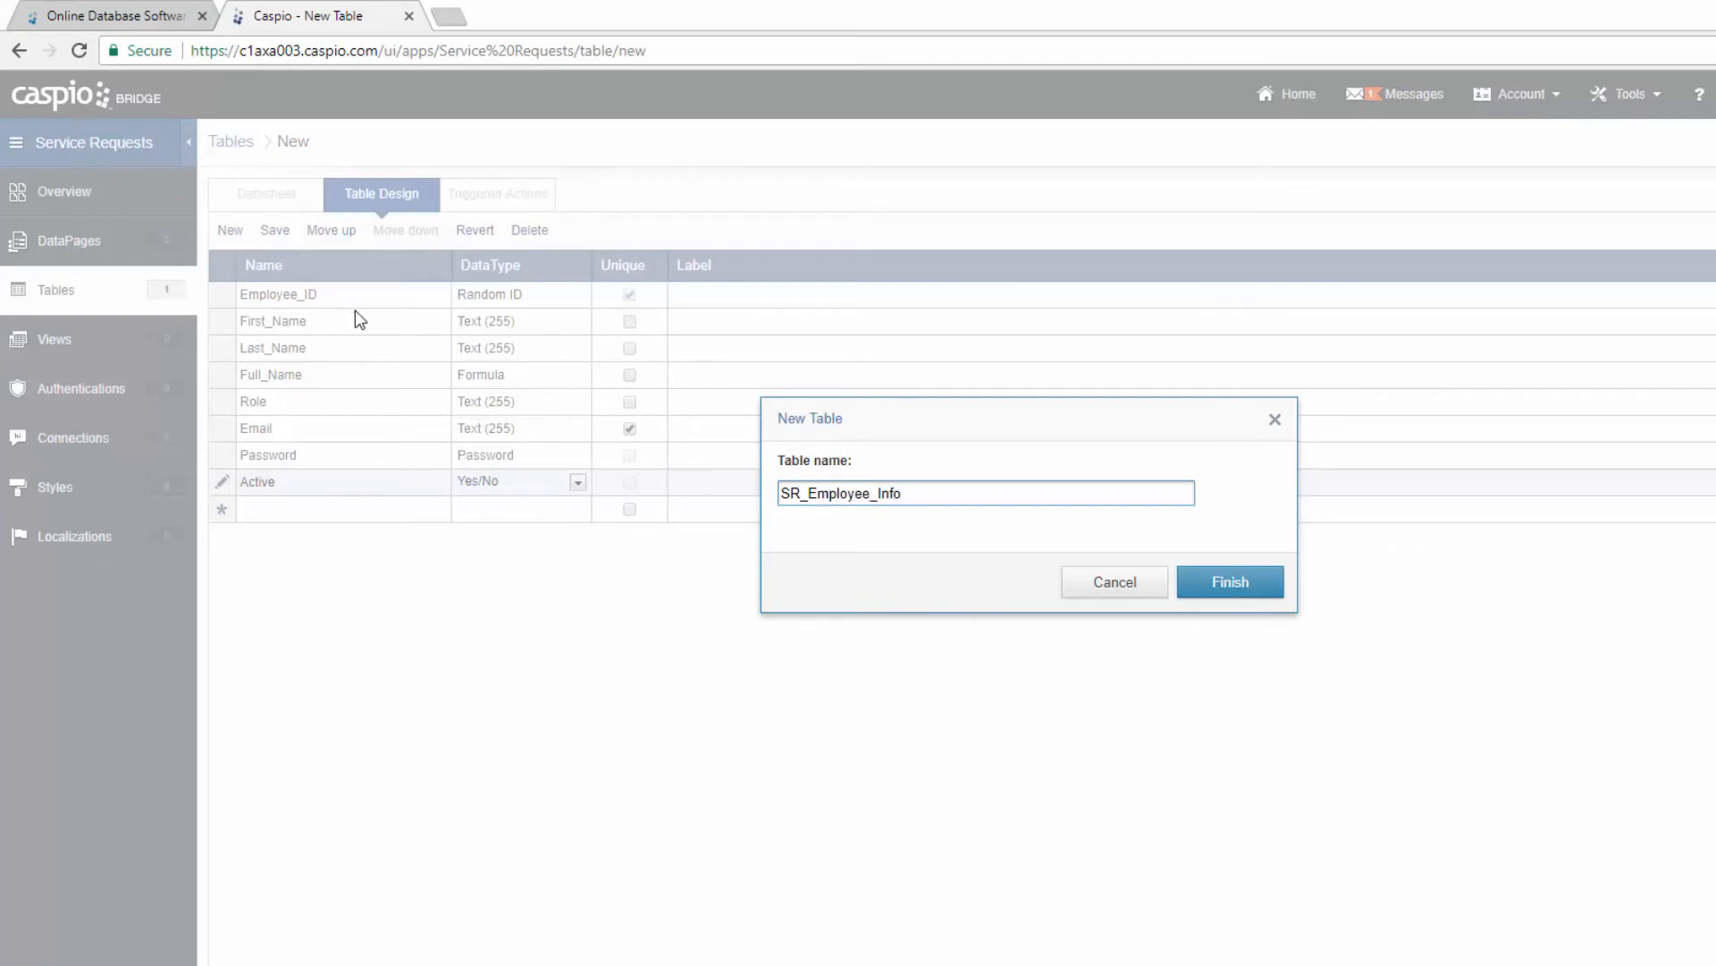
pyautogui.click(1227, 581)
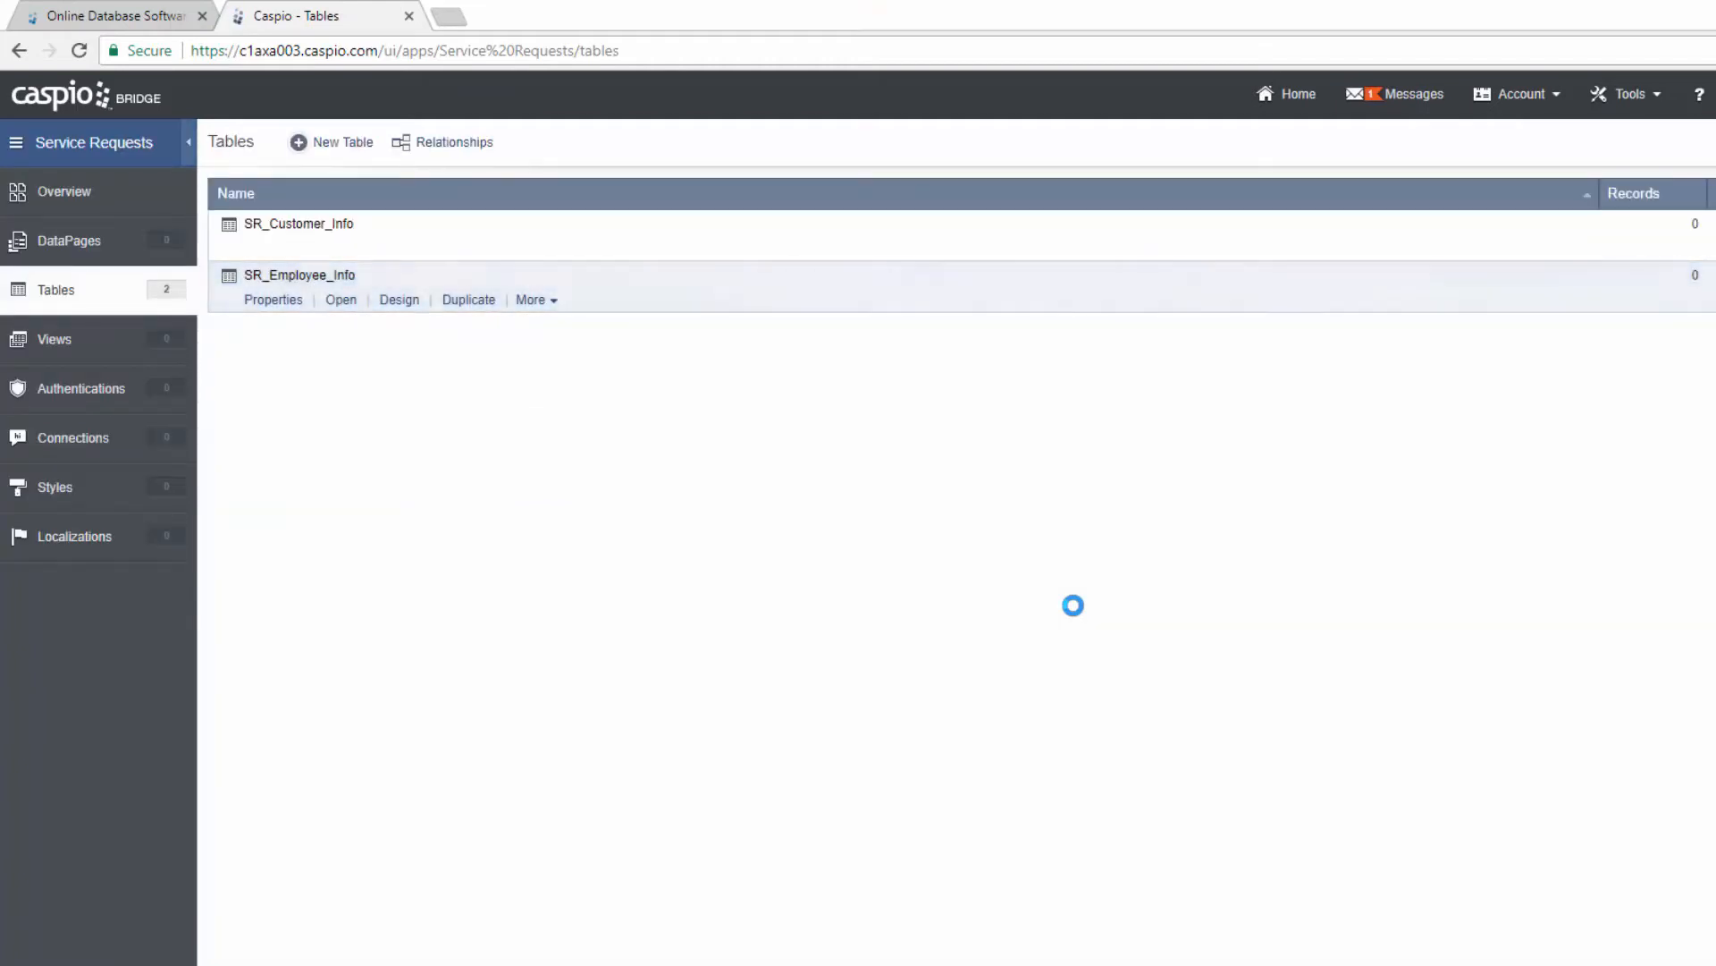
pyautogui.click(353, 152)
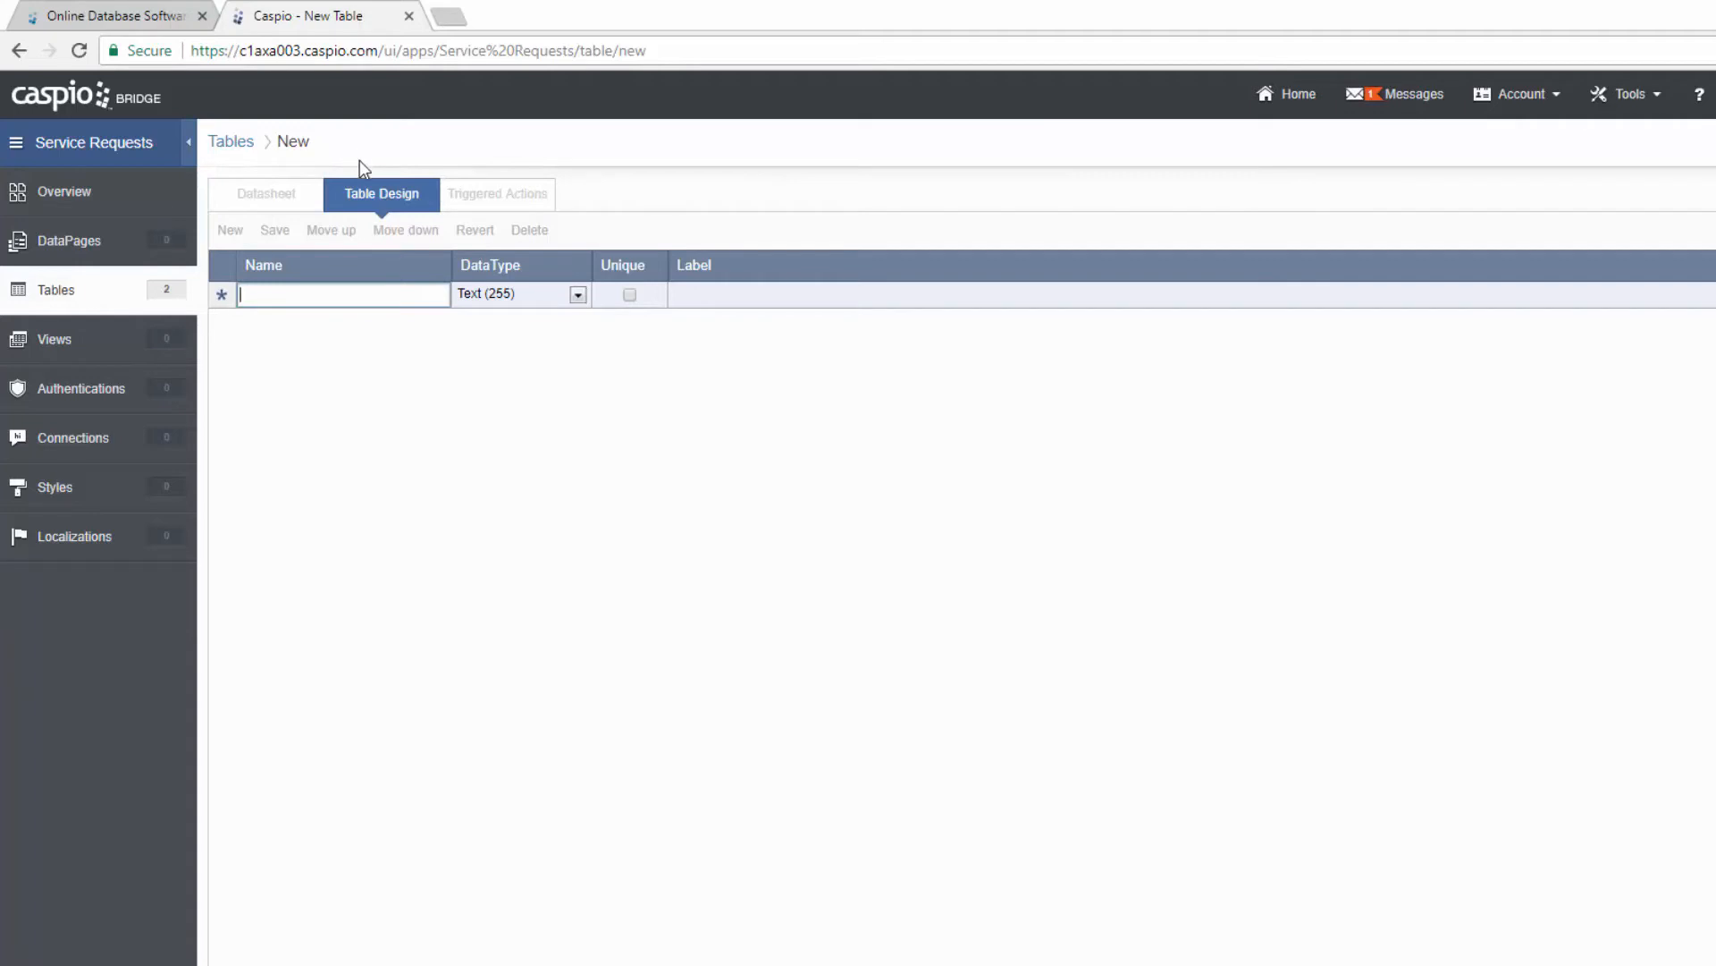
# Step: Create the Service_Request_ID field as a Random ID
pyautogui.write('Service_')
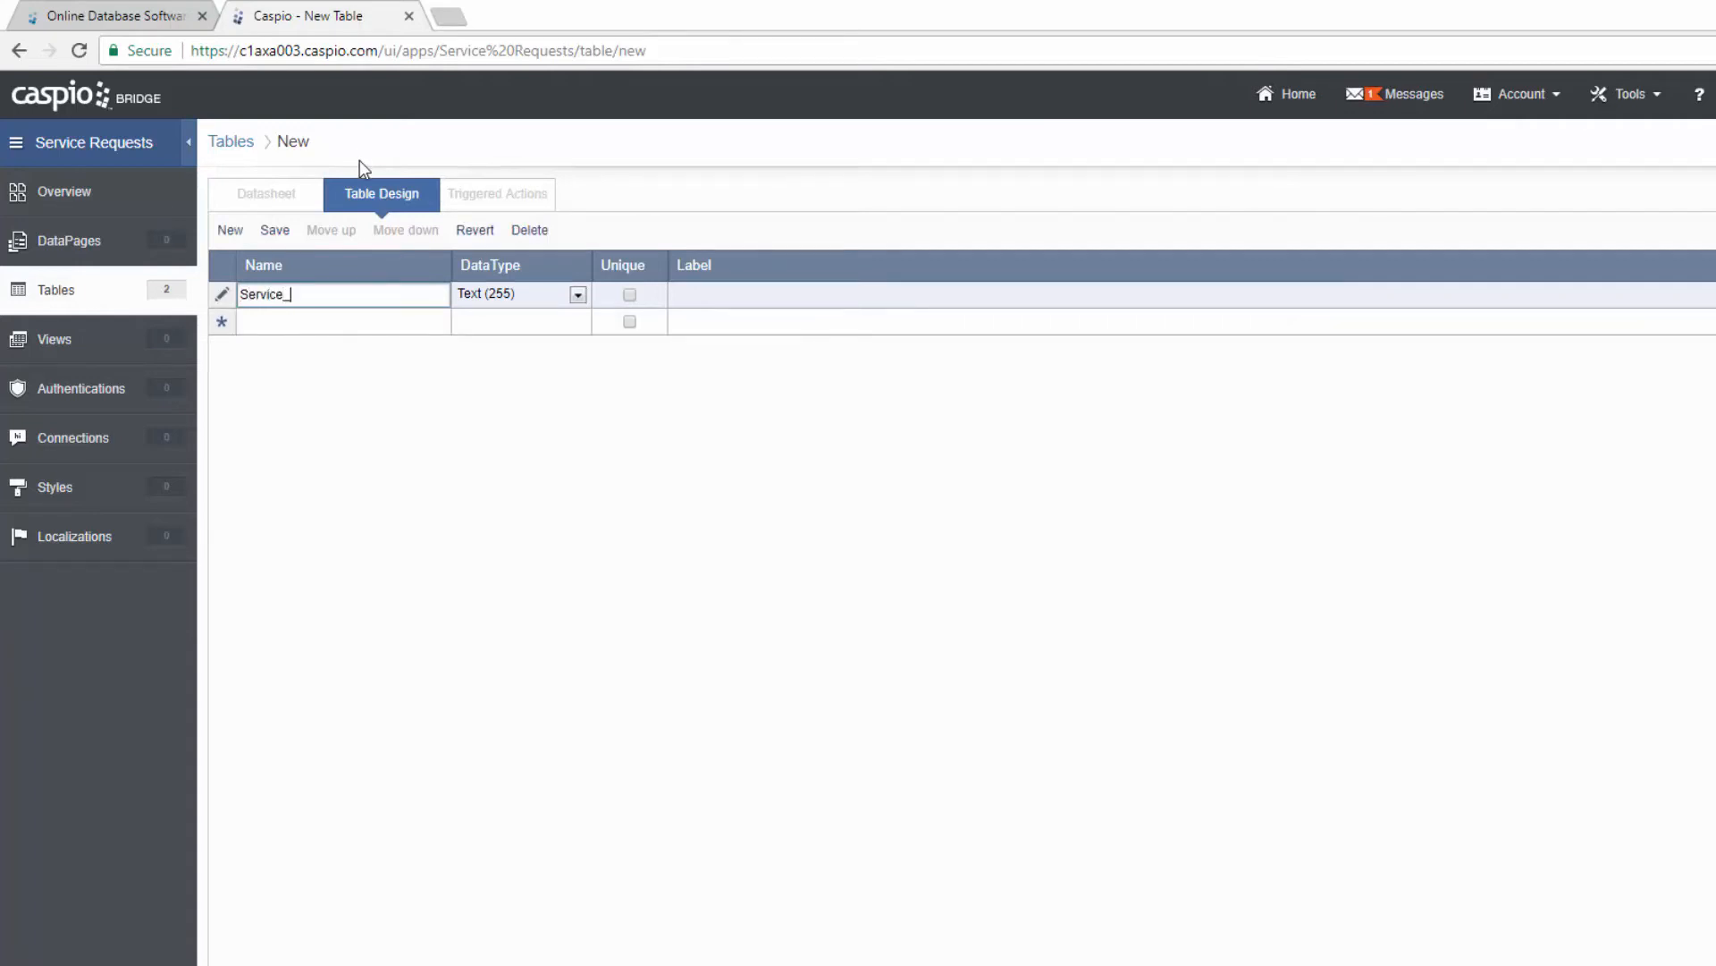
pyautogui.write('Request_ID')
pyautogui.press('Tab')
pyautogui.click(521, 297)
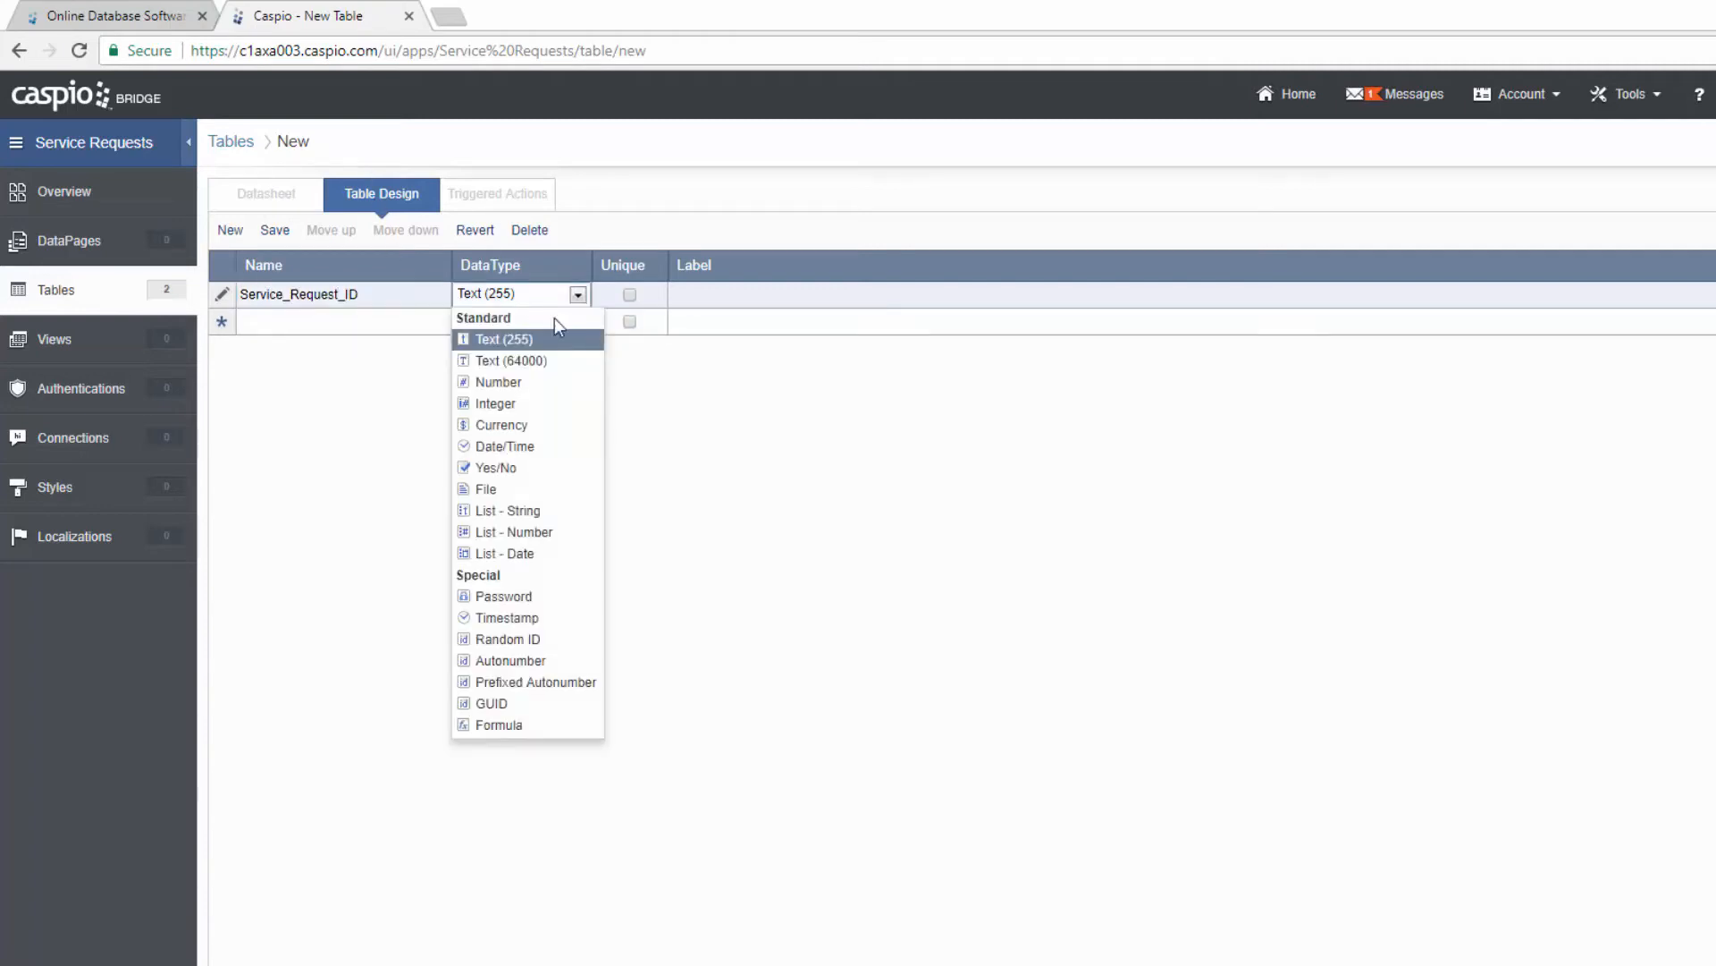
pyautogui.click(587, 638)
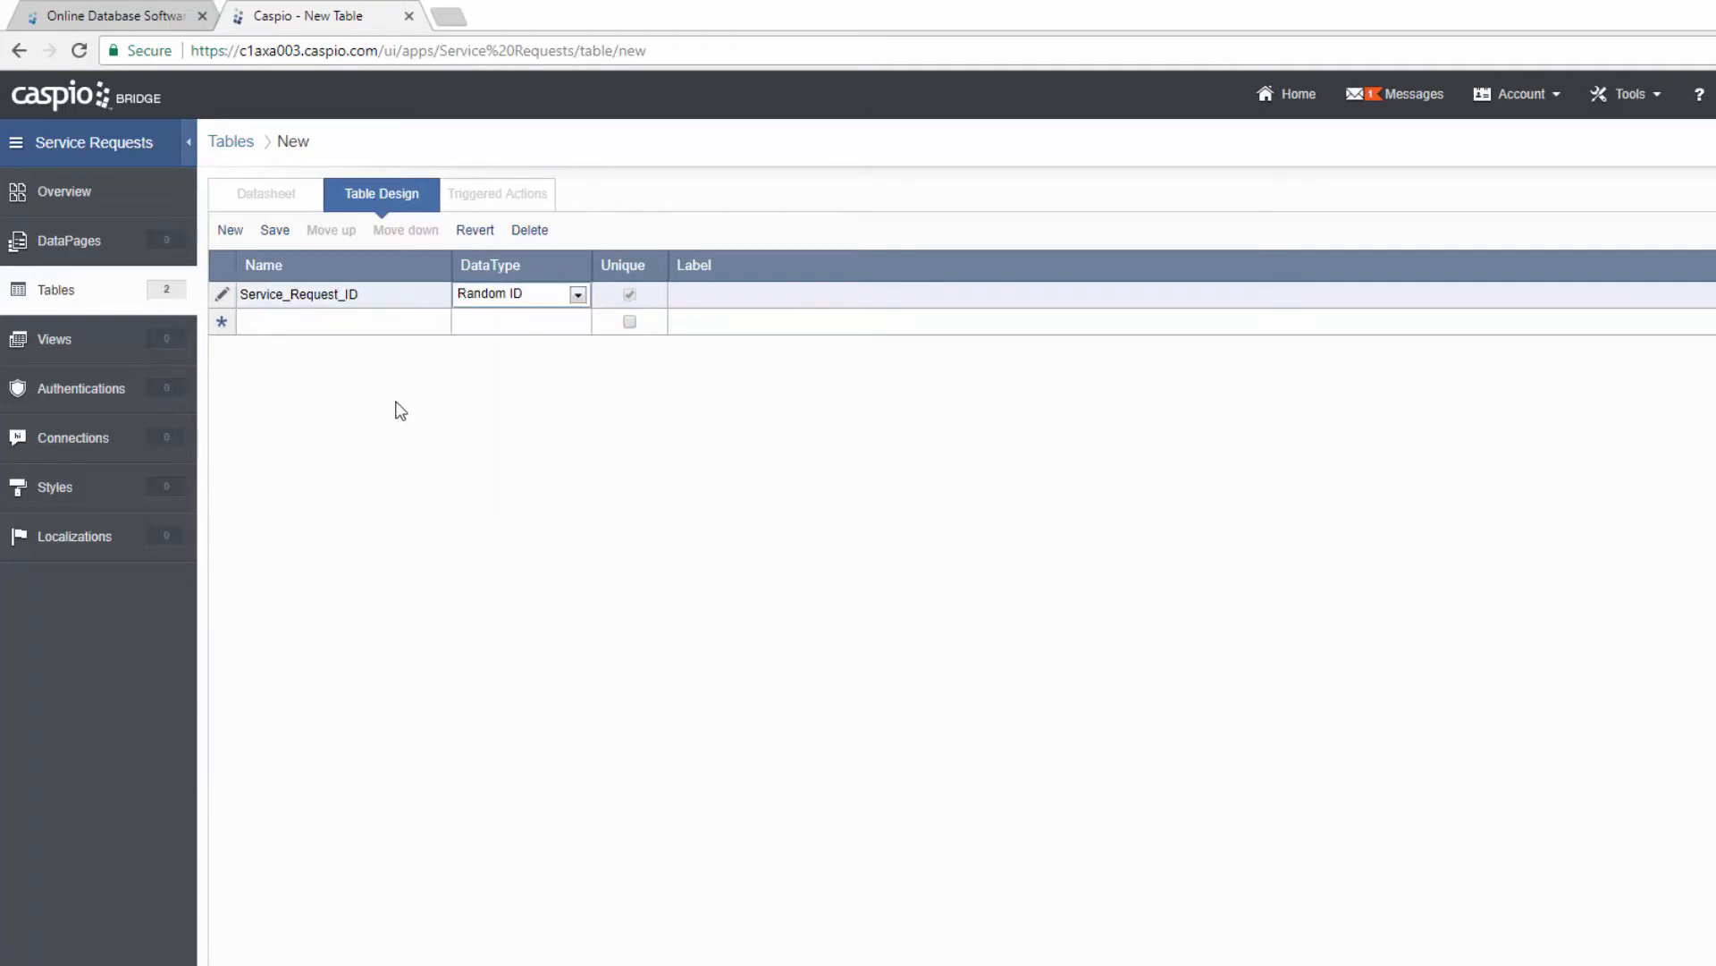
# Step: Add Customer_ID and Service_Type fields
pyautogui.click(365, 320)
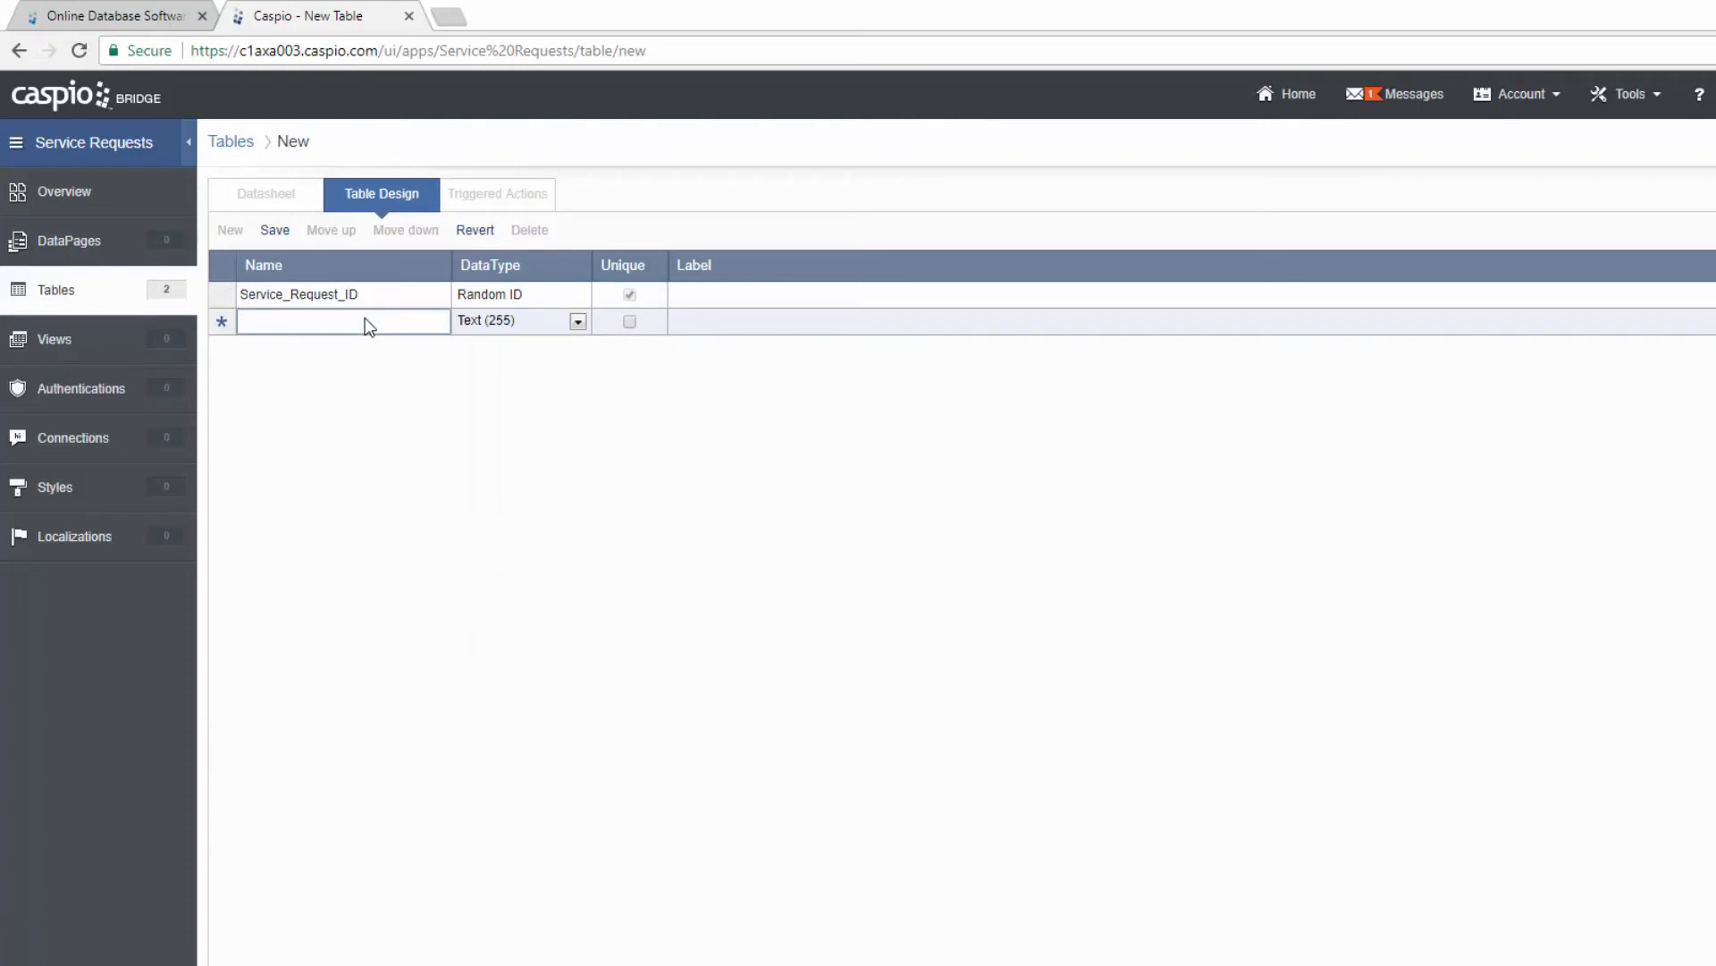
pyautogui.write('Customer_ID')
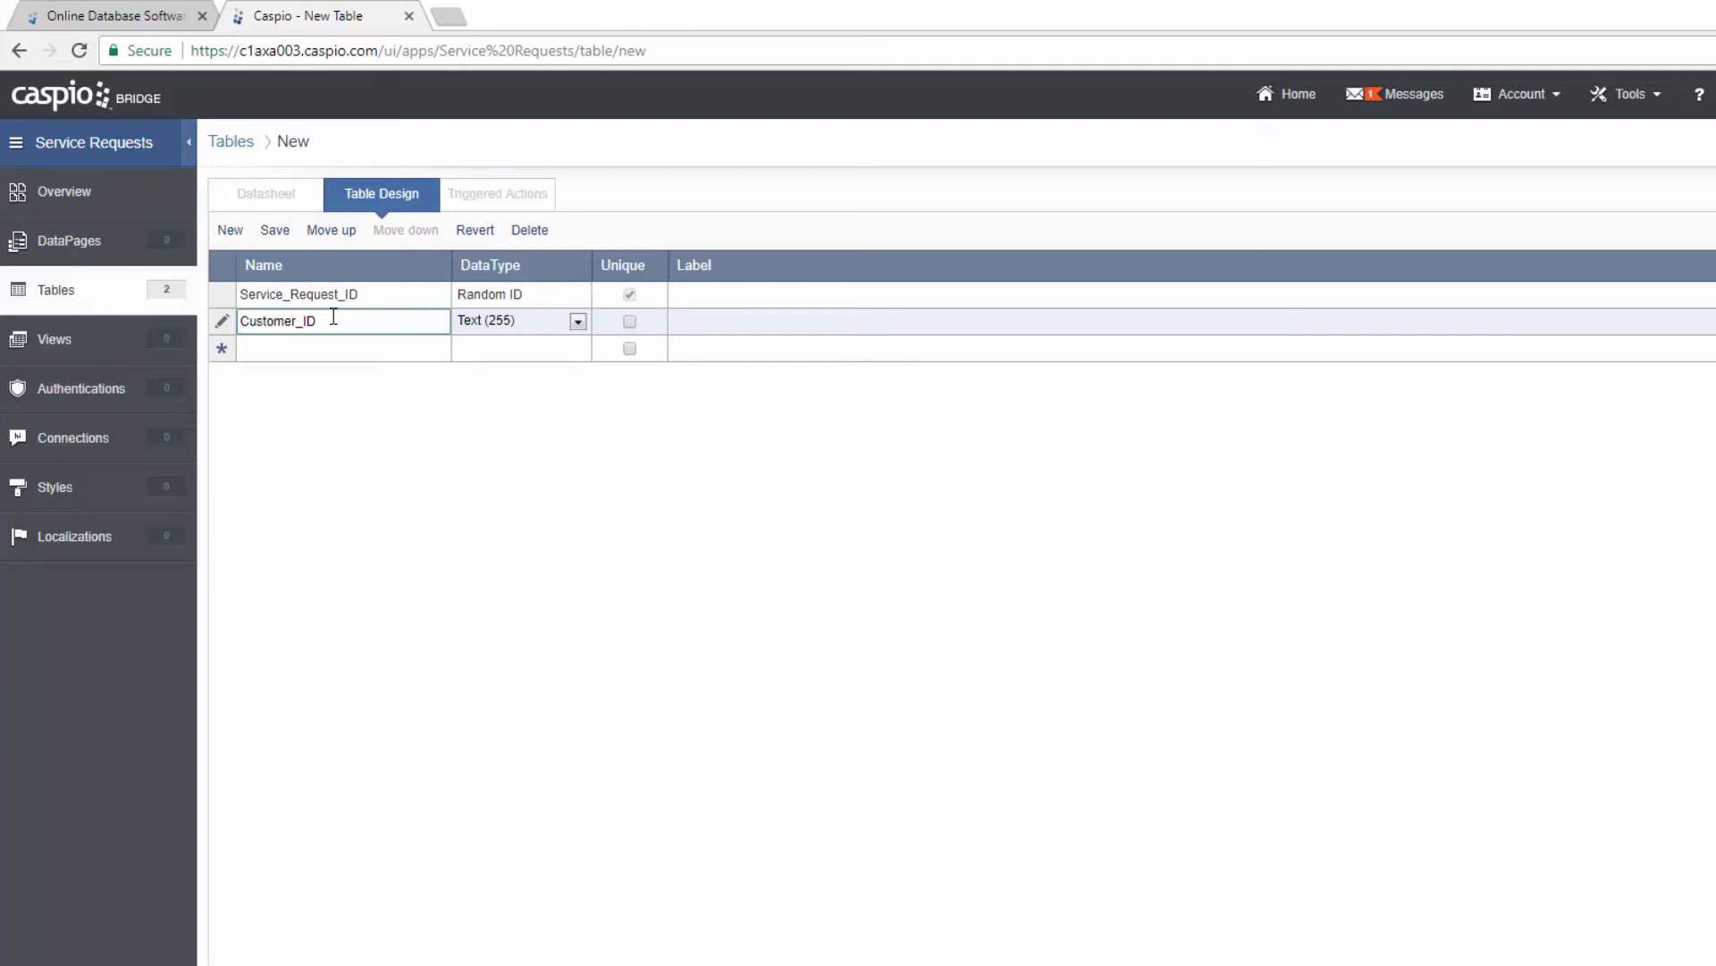
pyautogui.click(351, 350)
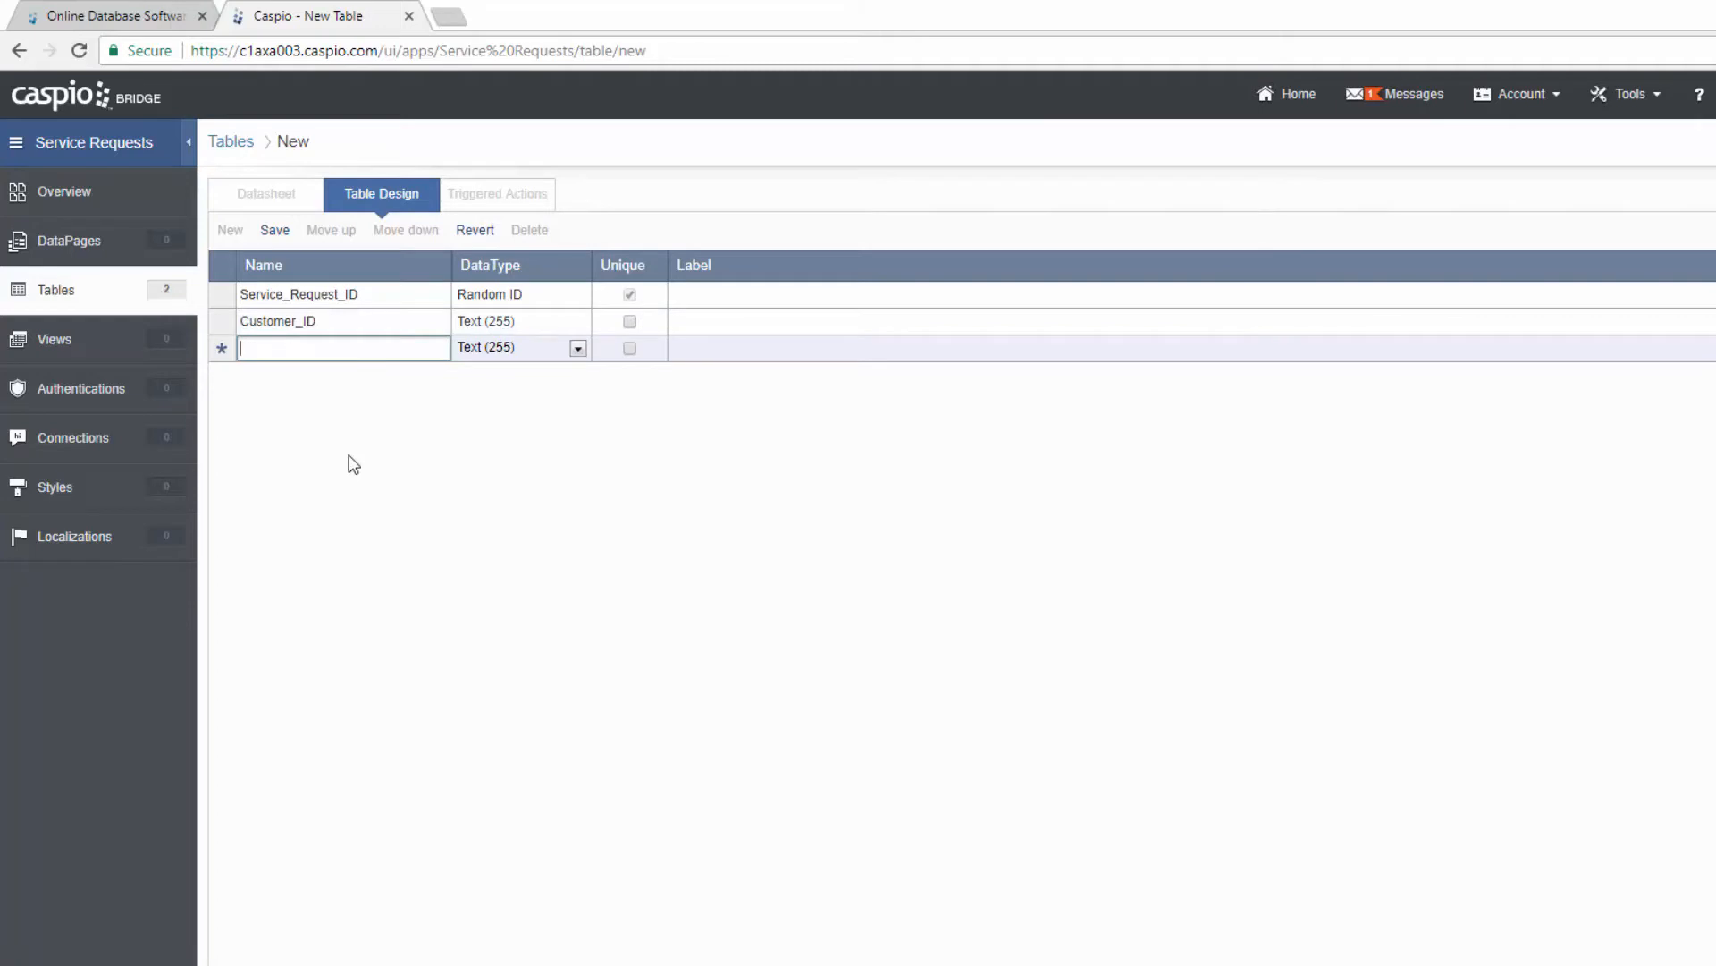
pyautogui.write('Service_Ty')
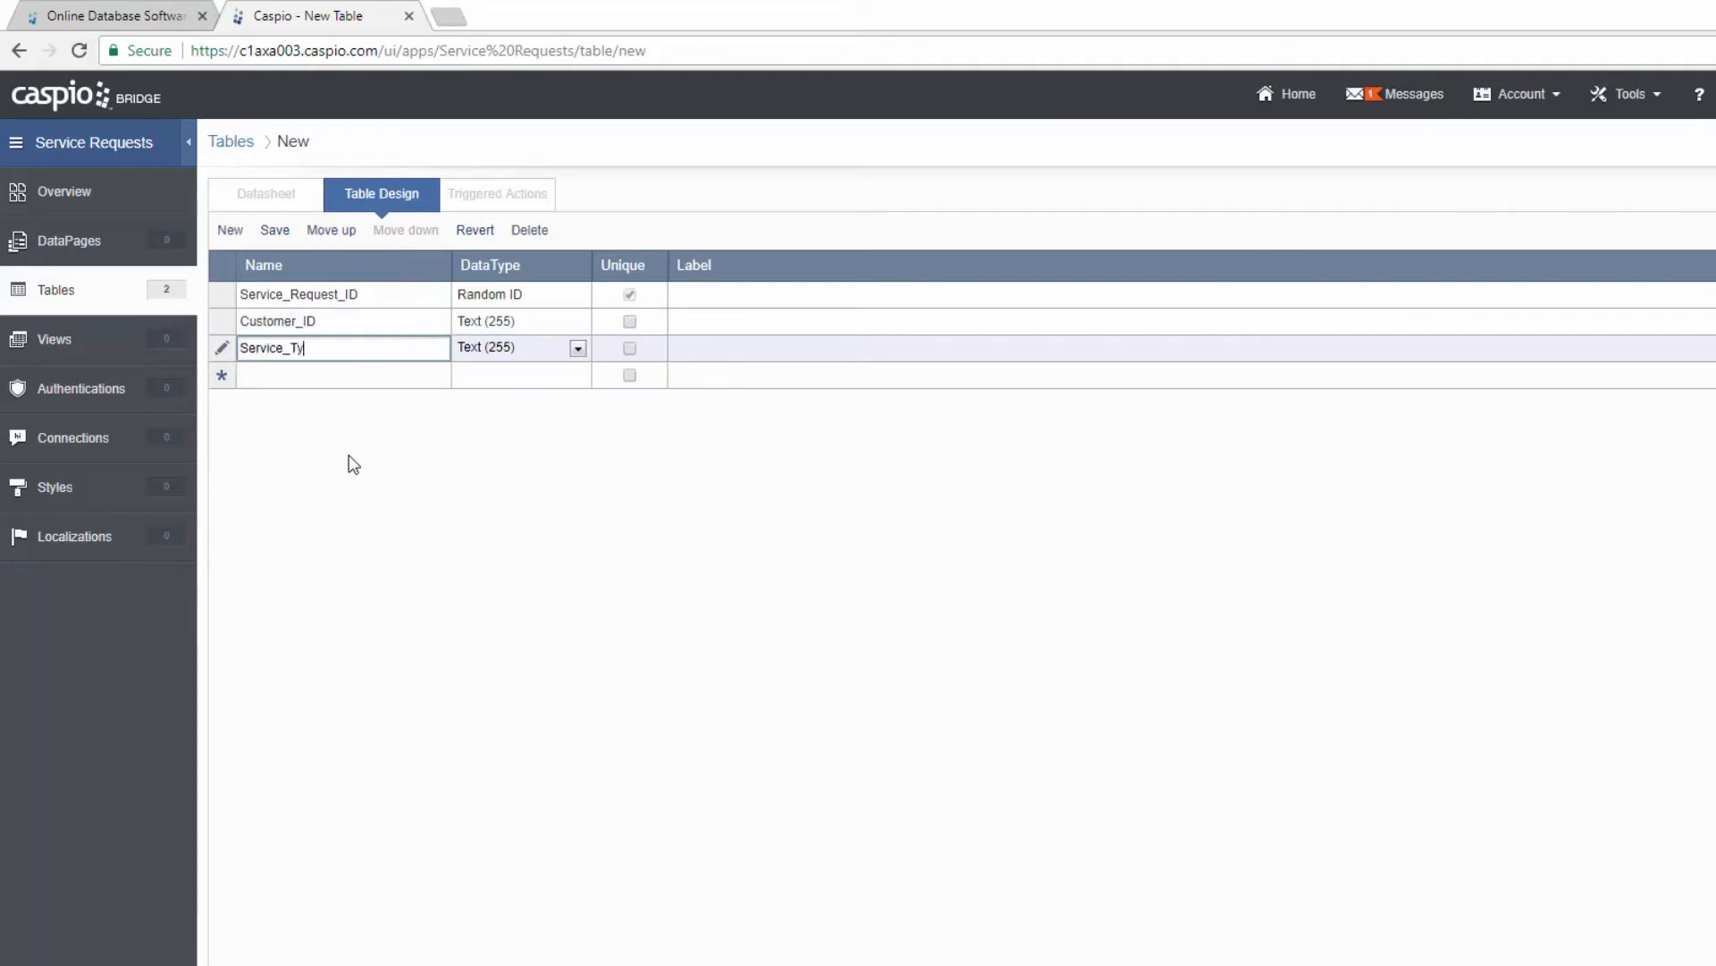
pyautogui.write('pe')
pyautogui.click(335, 377)
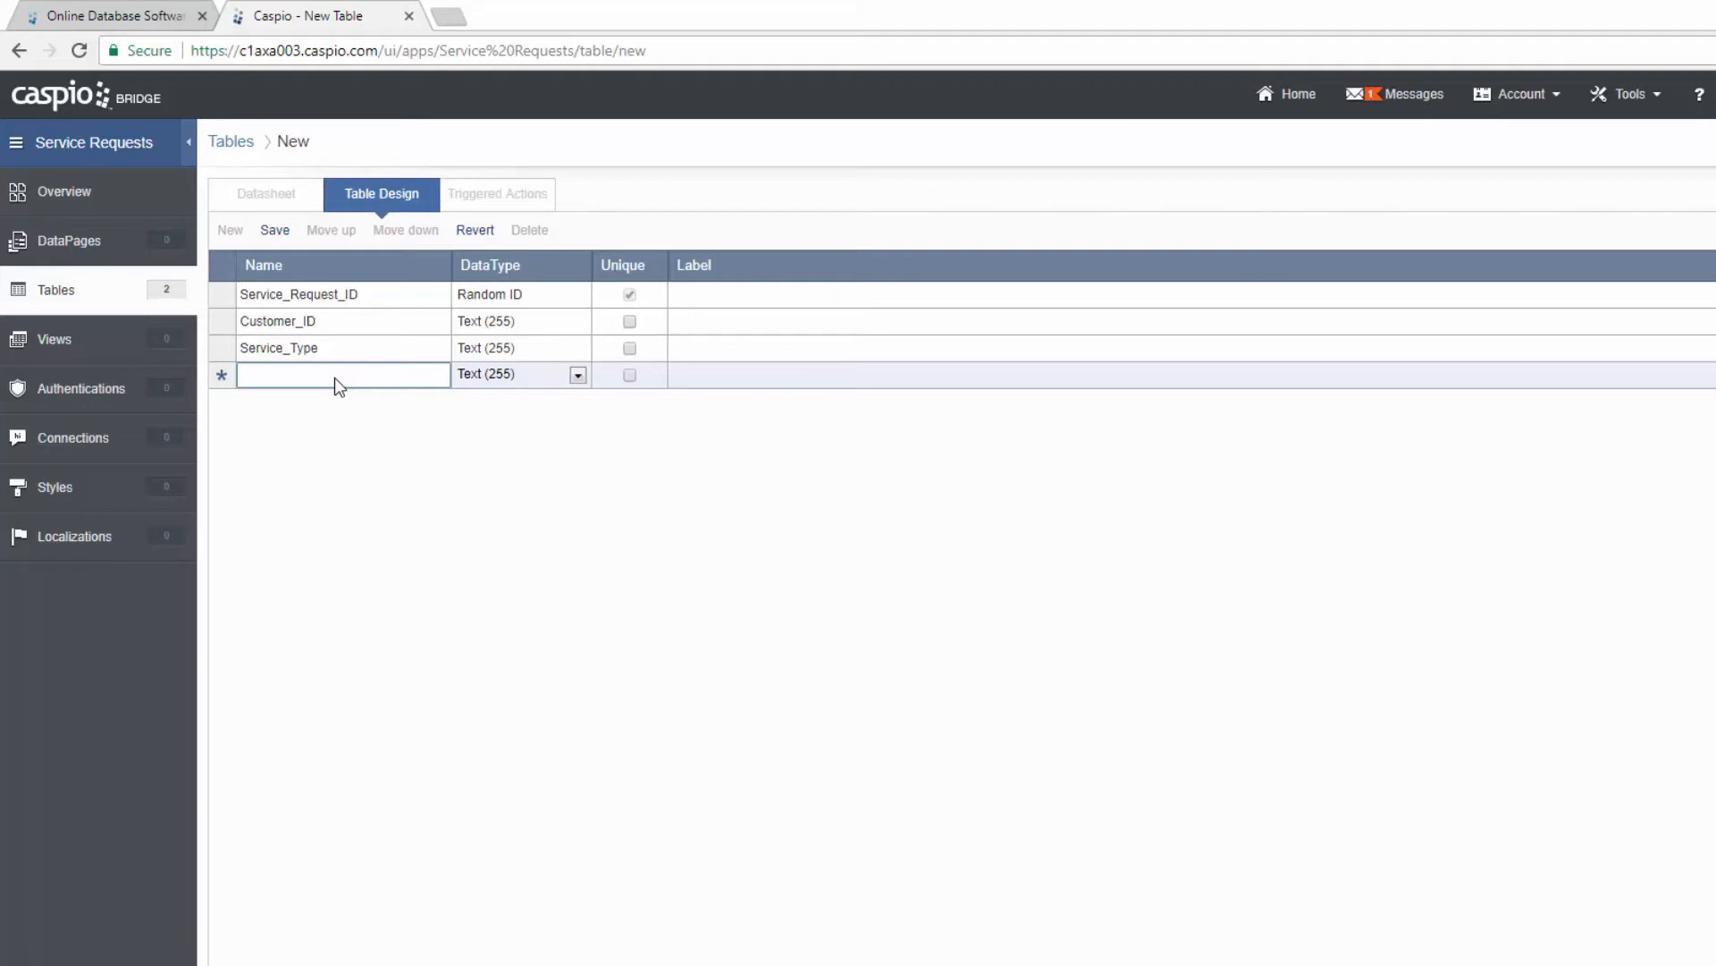
# Step: Add Service_Comments as Text (255) and Date_Submitted as a Timestamp field
pyautogui.write('Service_C')
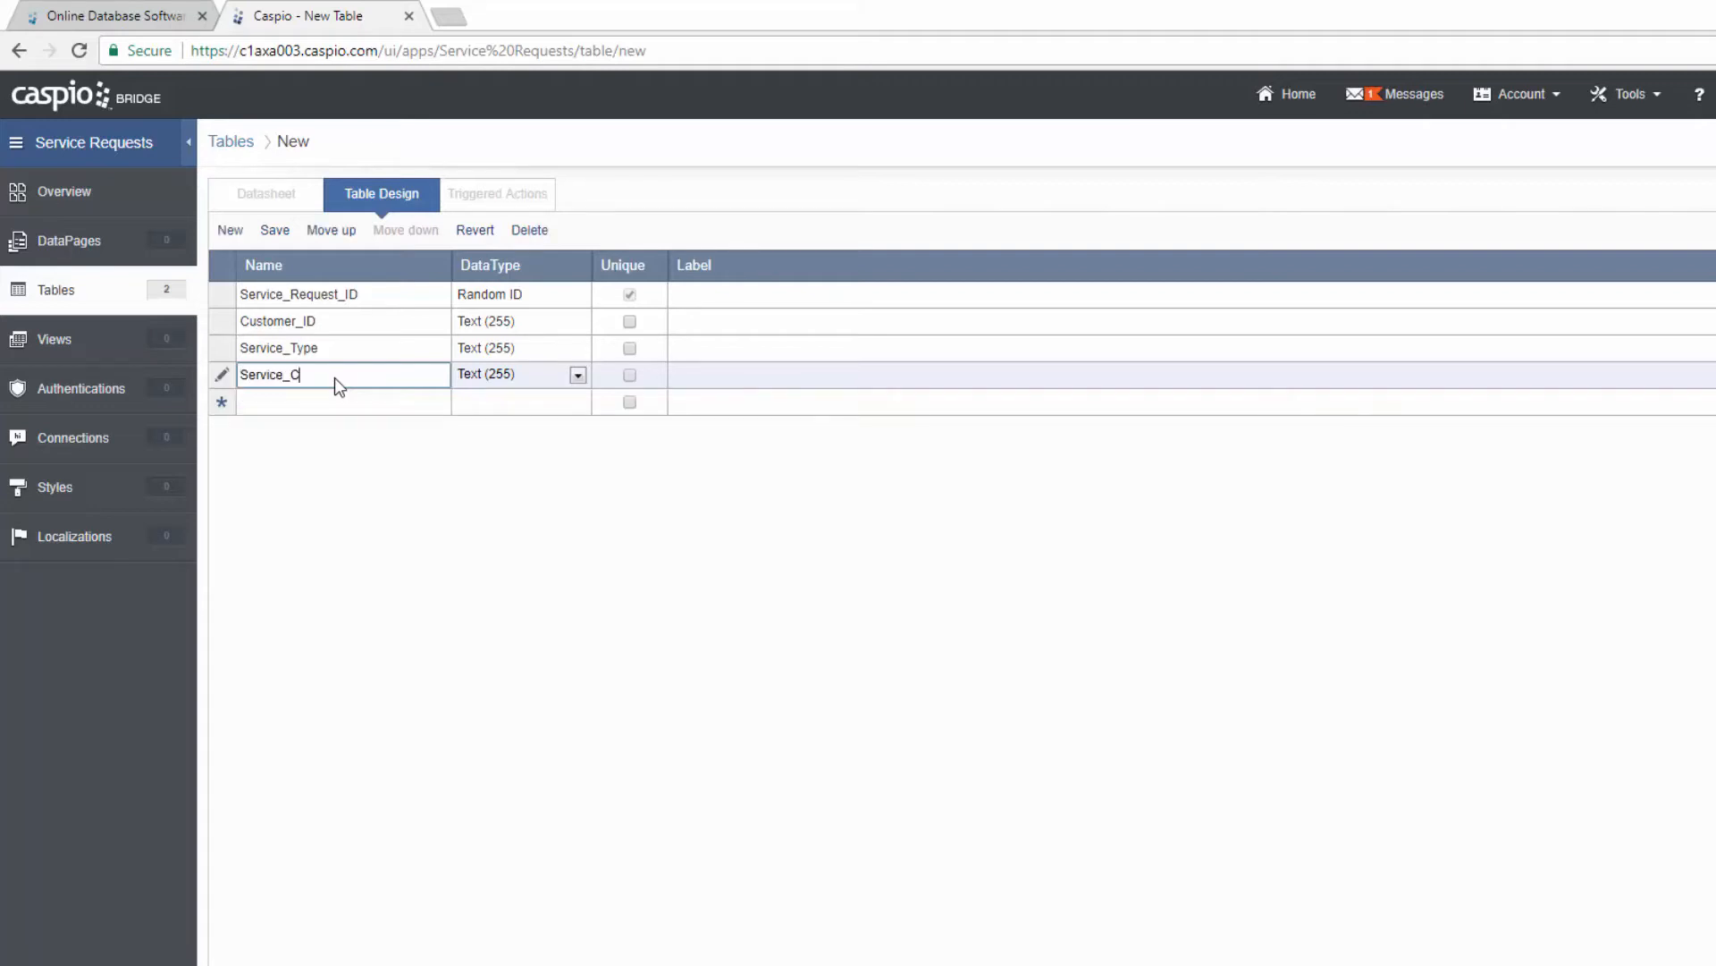
pyautogui.write('omments')
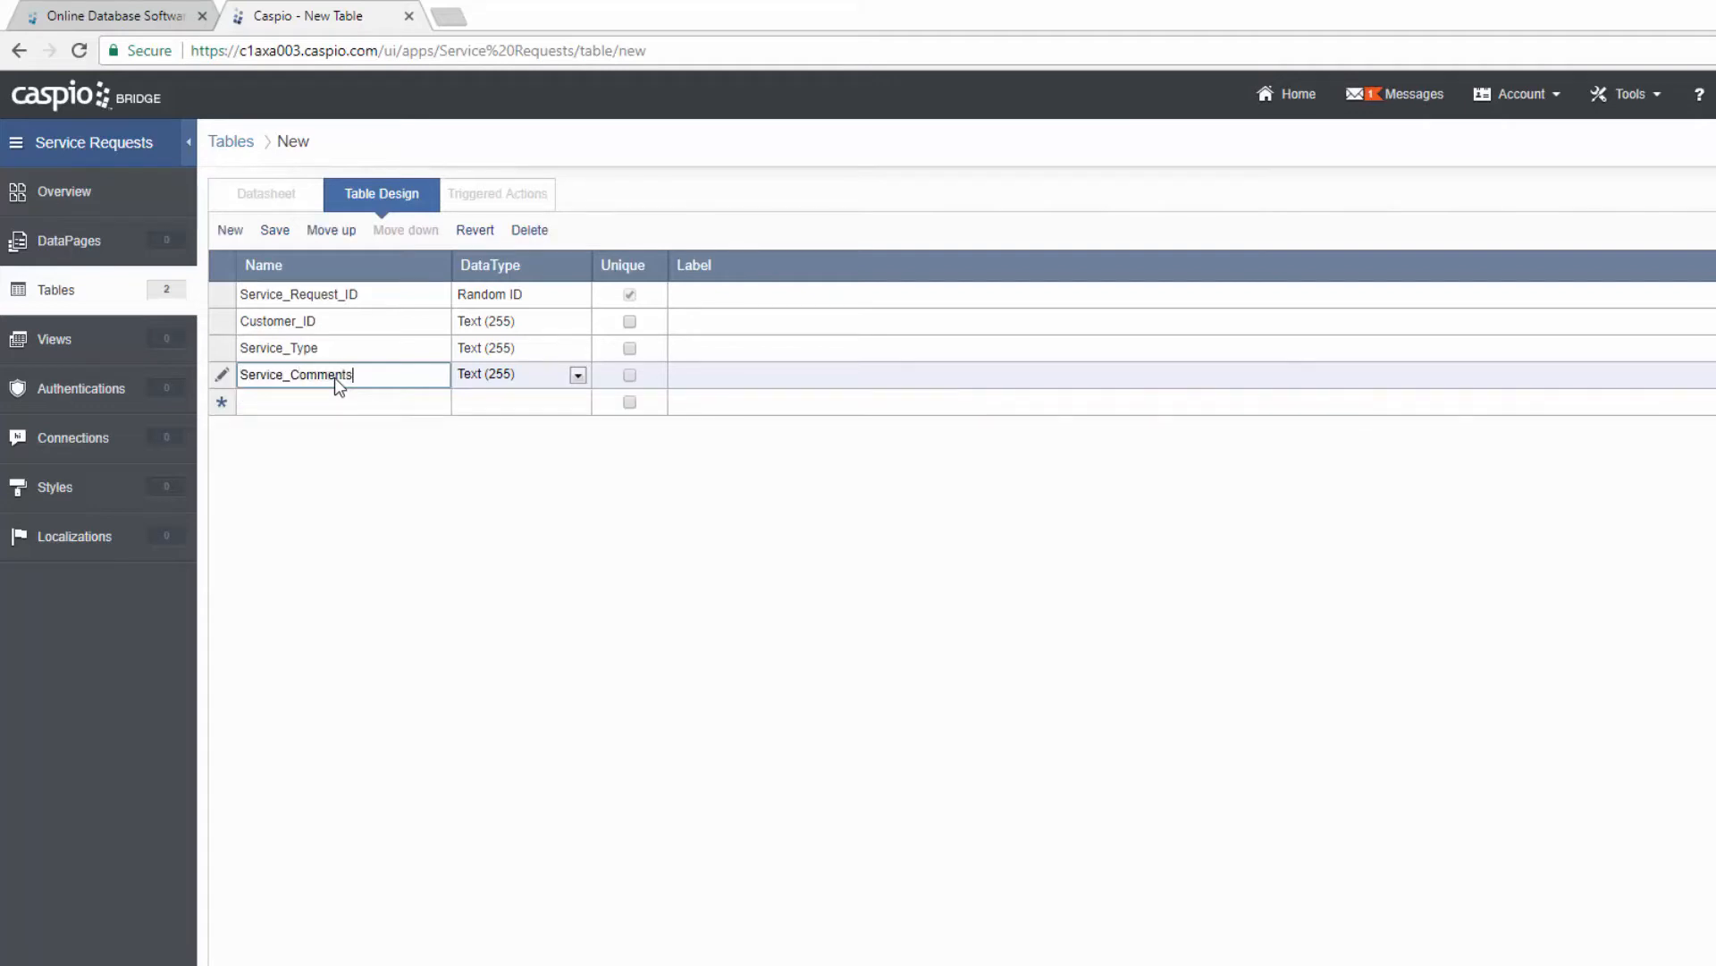
pyautogui.click(501, 375)
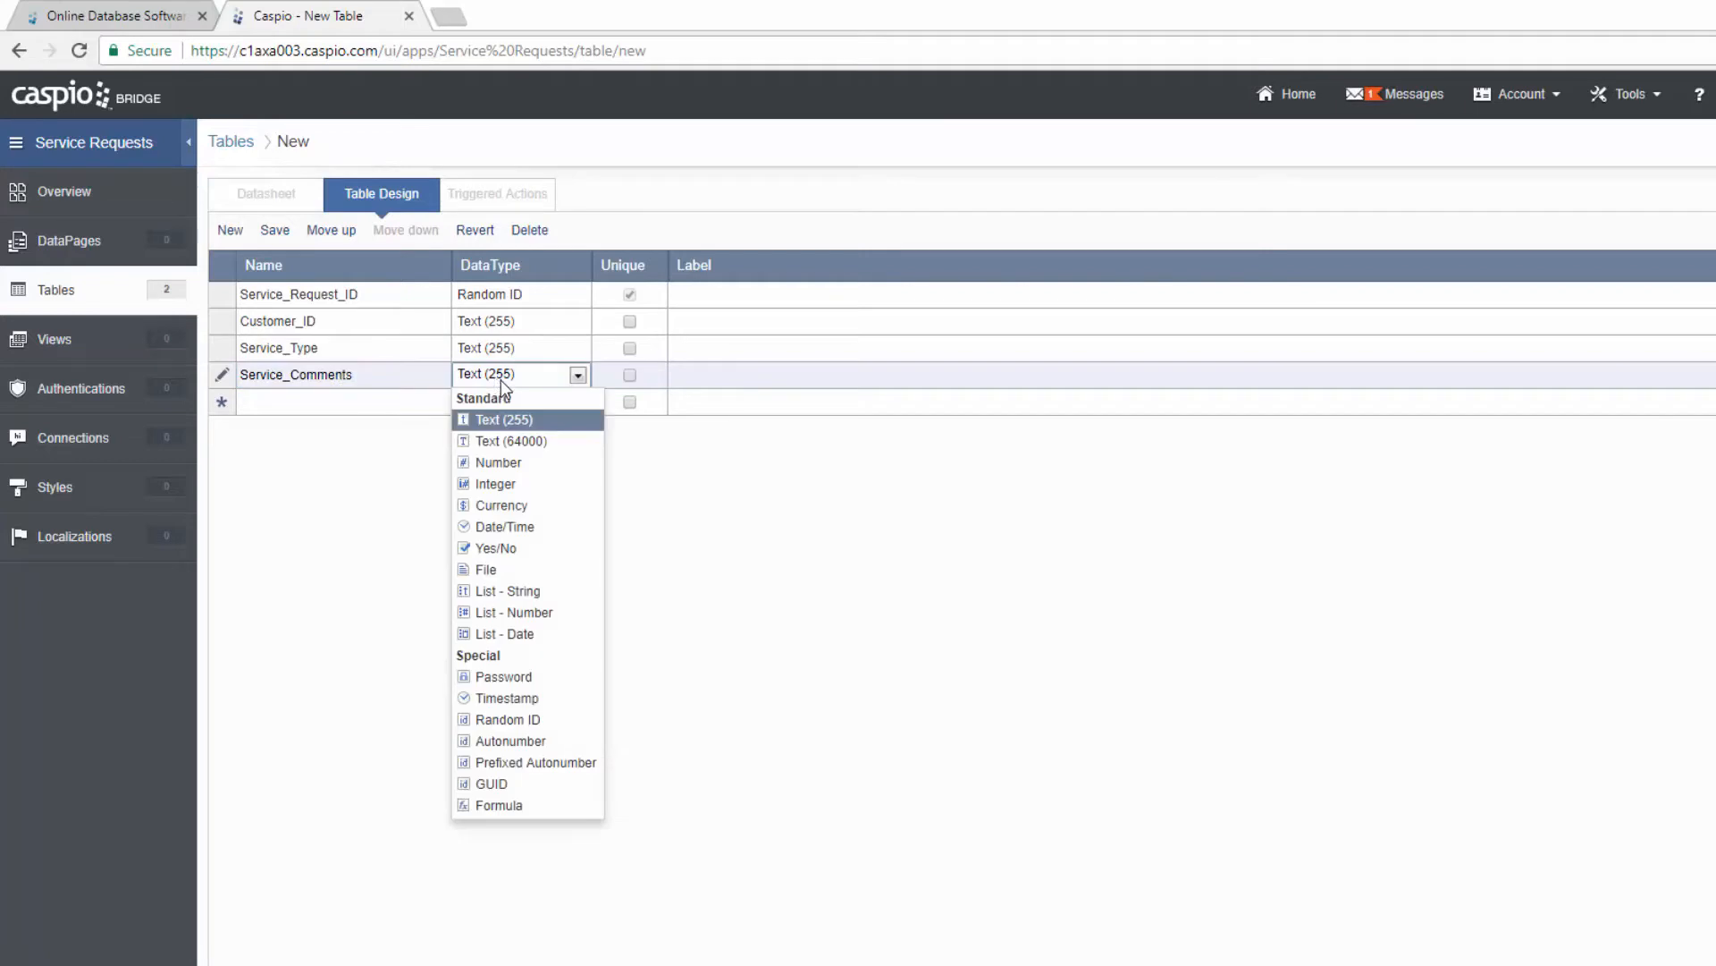
pyautogui.click(534, 420)
pyautogui.click(404, 403)
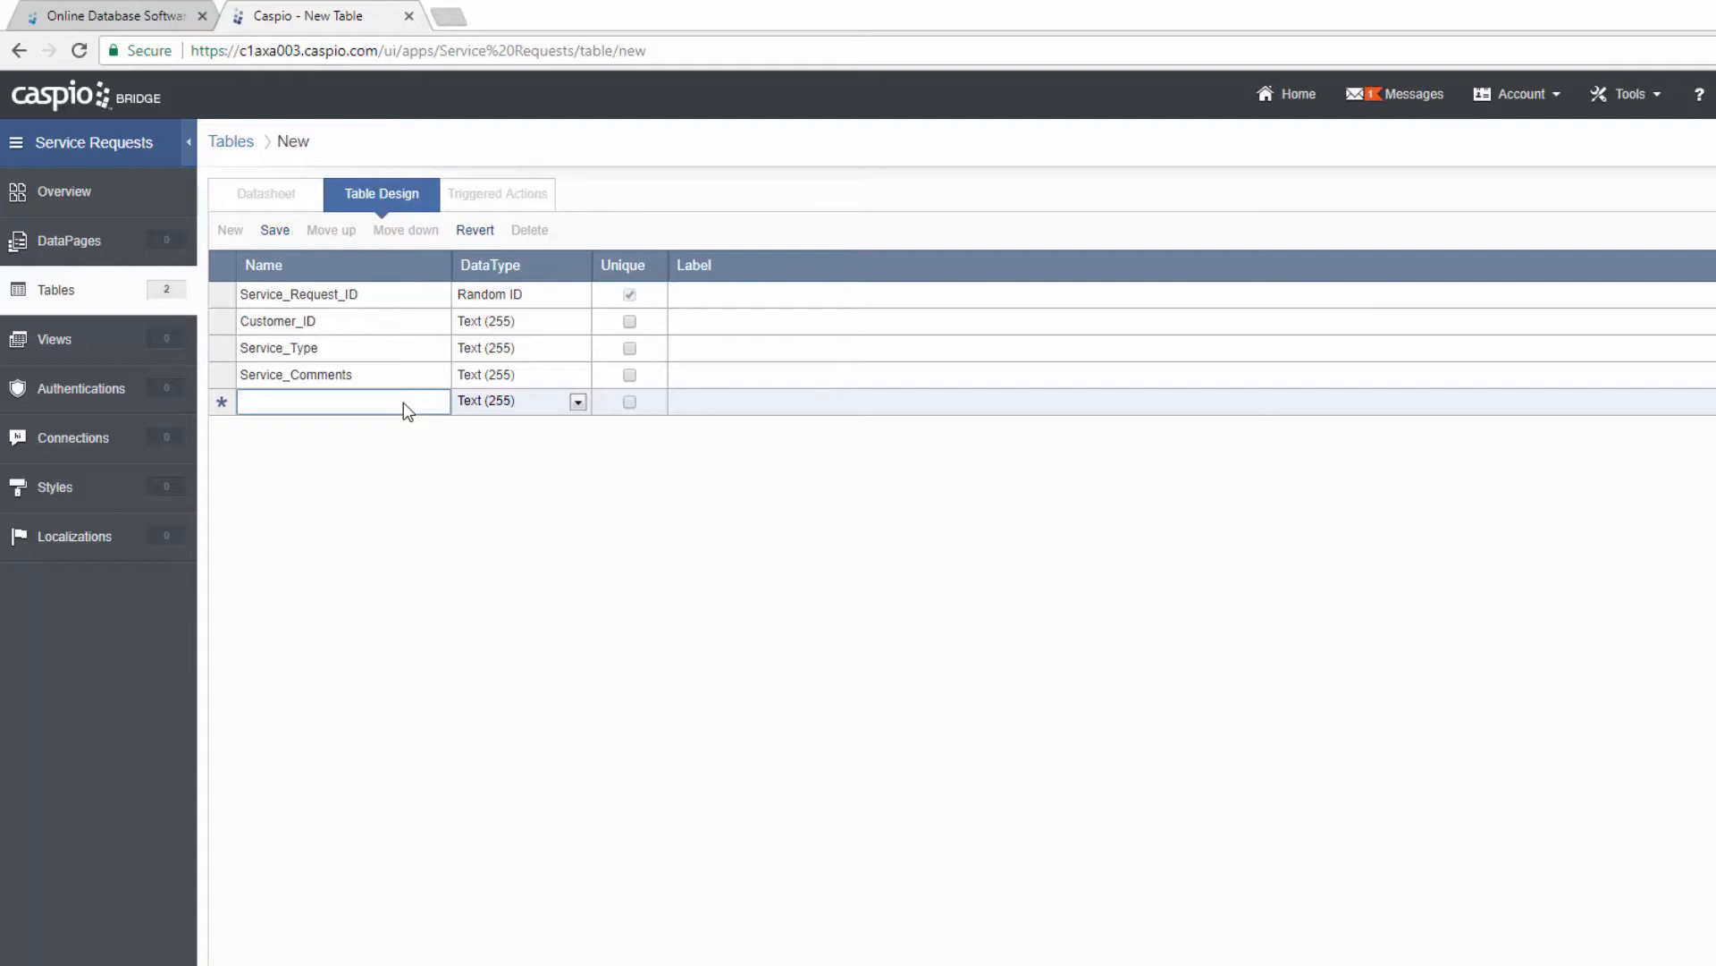
pyautogui.write('Date')
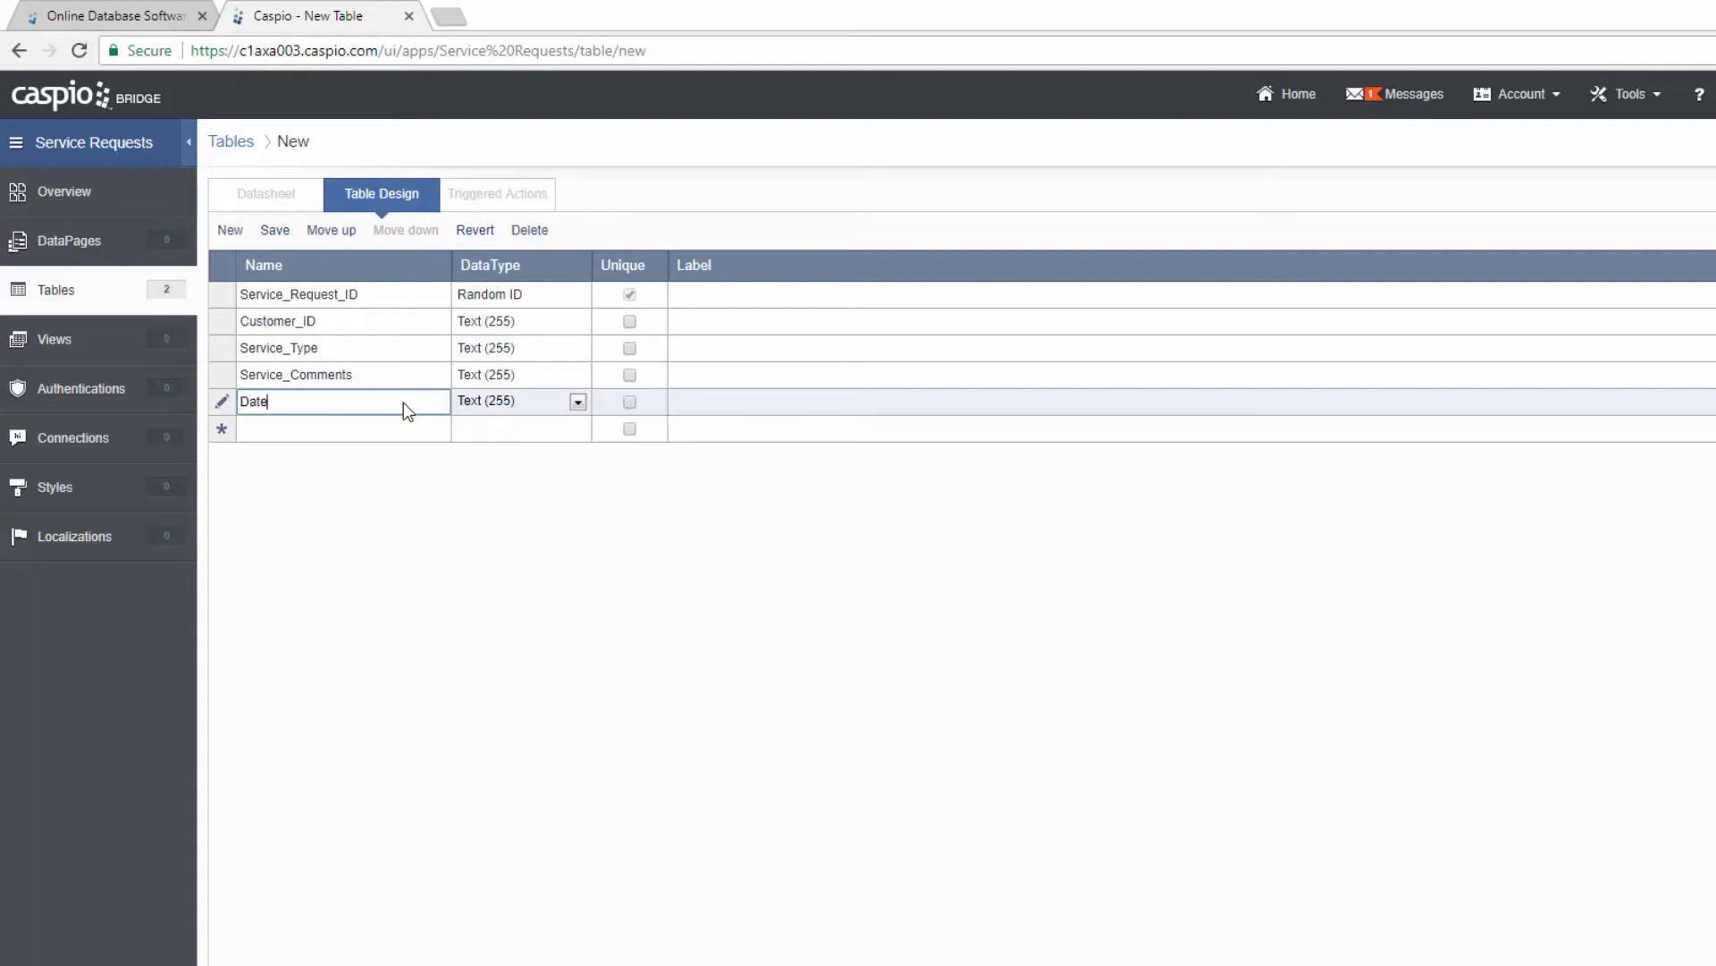
pyautogui.write('_Submitted')
pyautogui.click(540, 405)
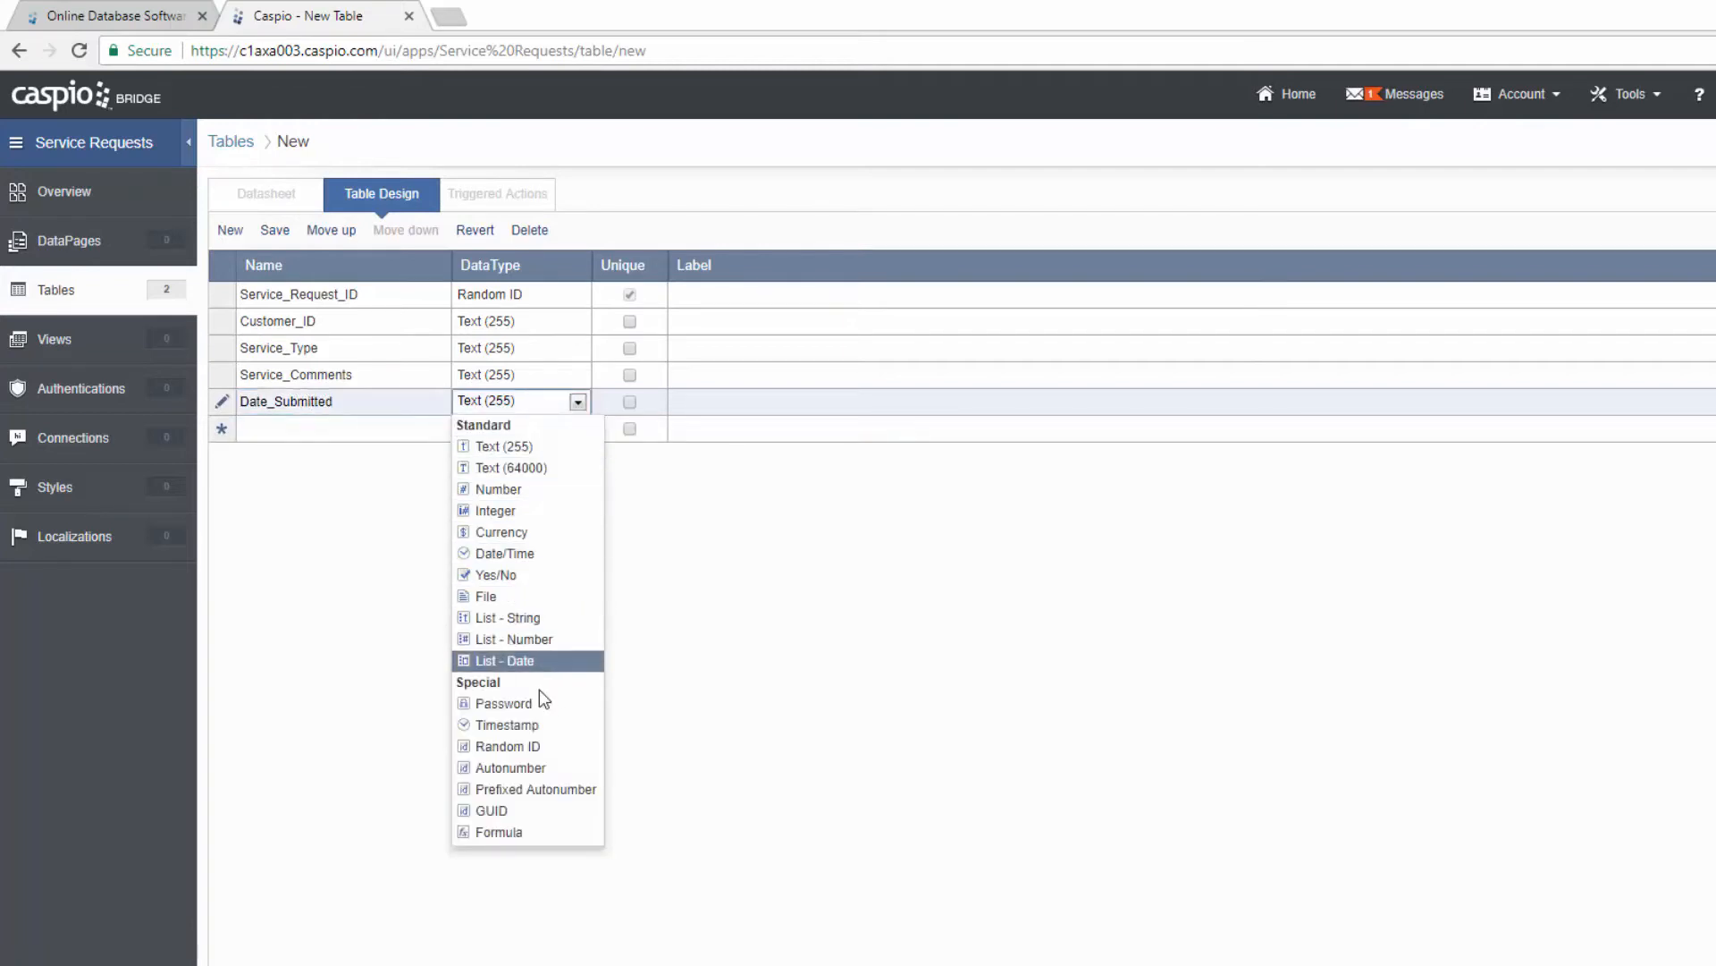
pyautogui.click(534, 726)
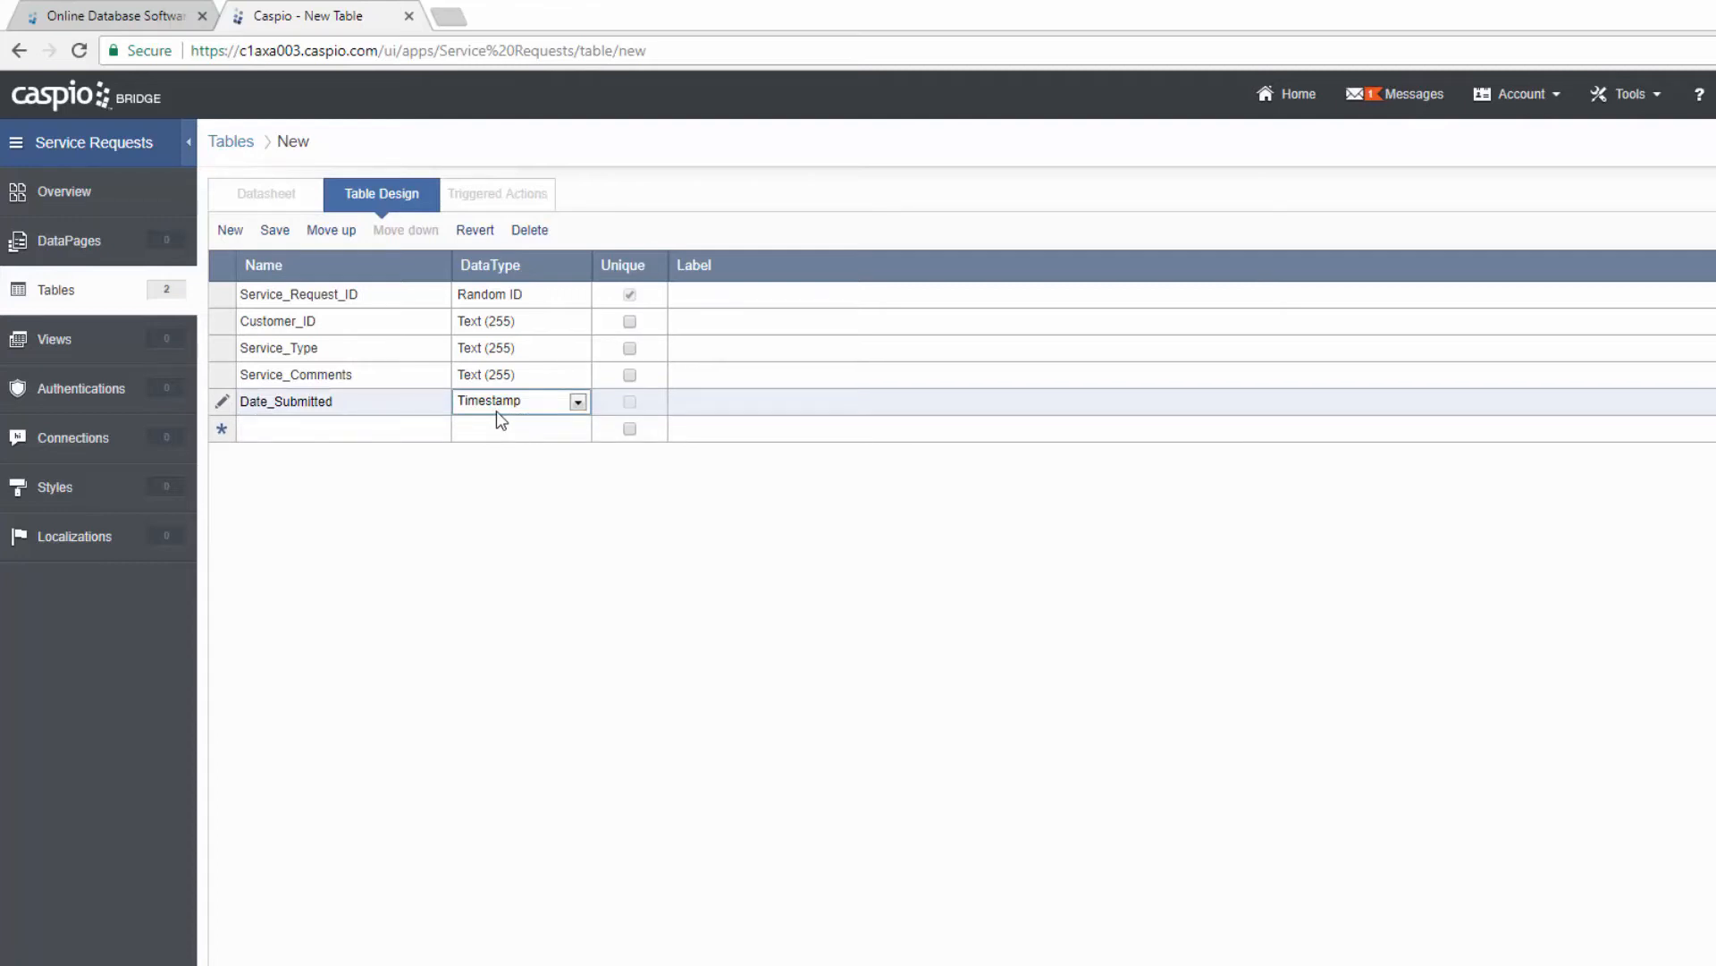
pyautogui.click(387, 430)
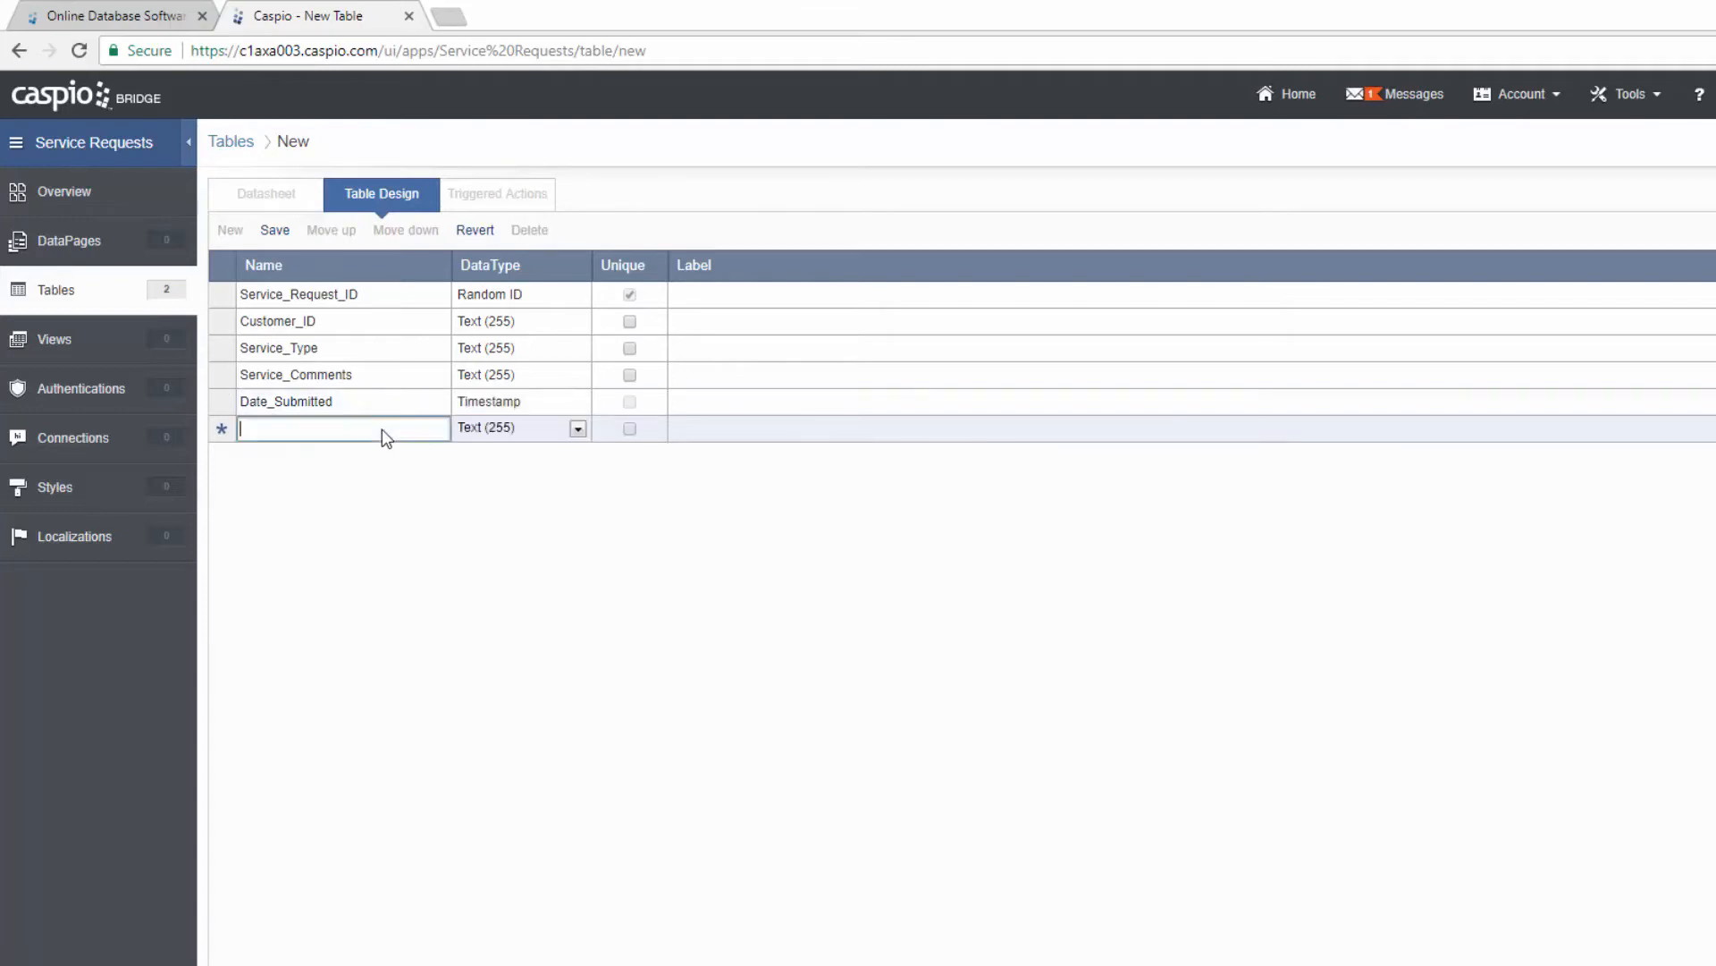
# Step: Add Service_Status, Service_Rep_ID and Rep_Internal_Notes text fields
pyautogui.write('S')
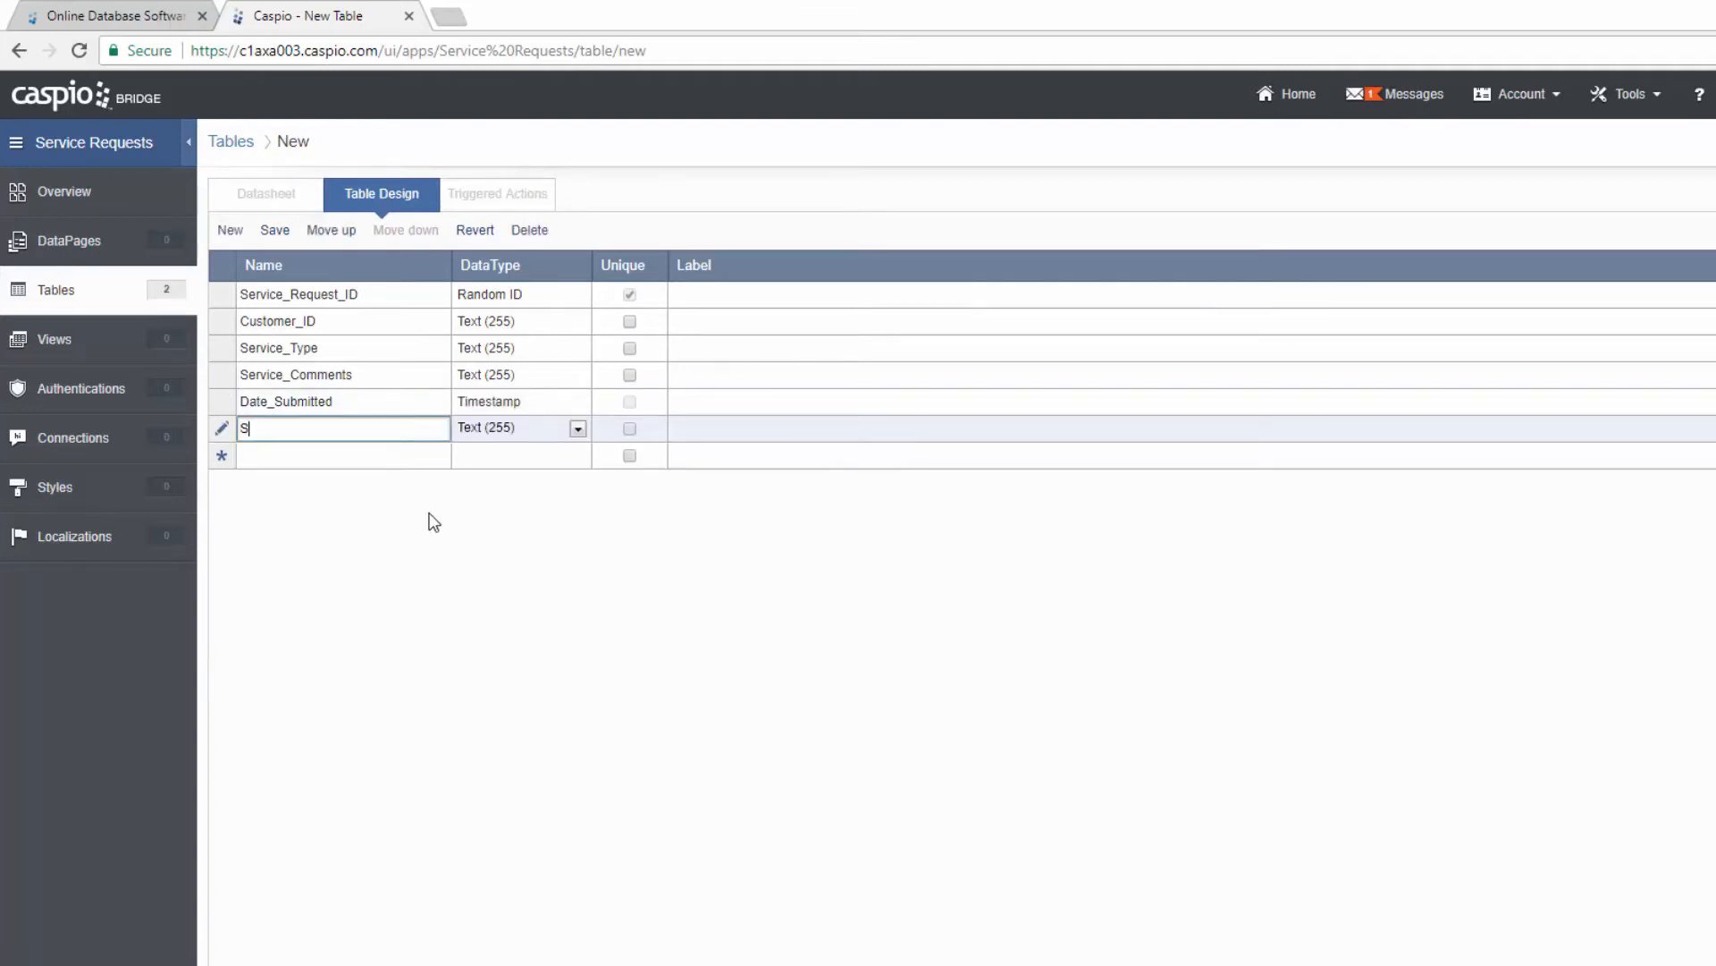
pyautogui.write('ervice_Status')
pyautogui.click(350, 452)
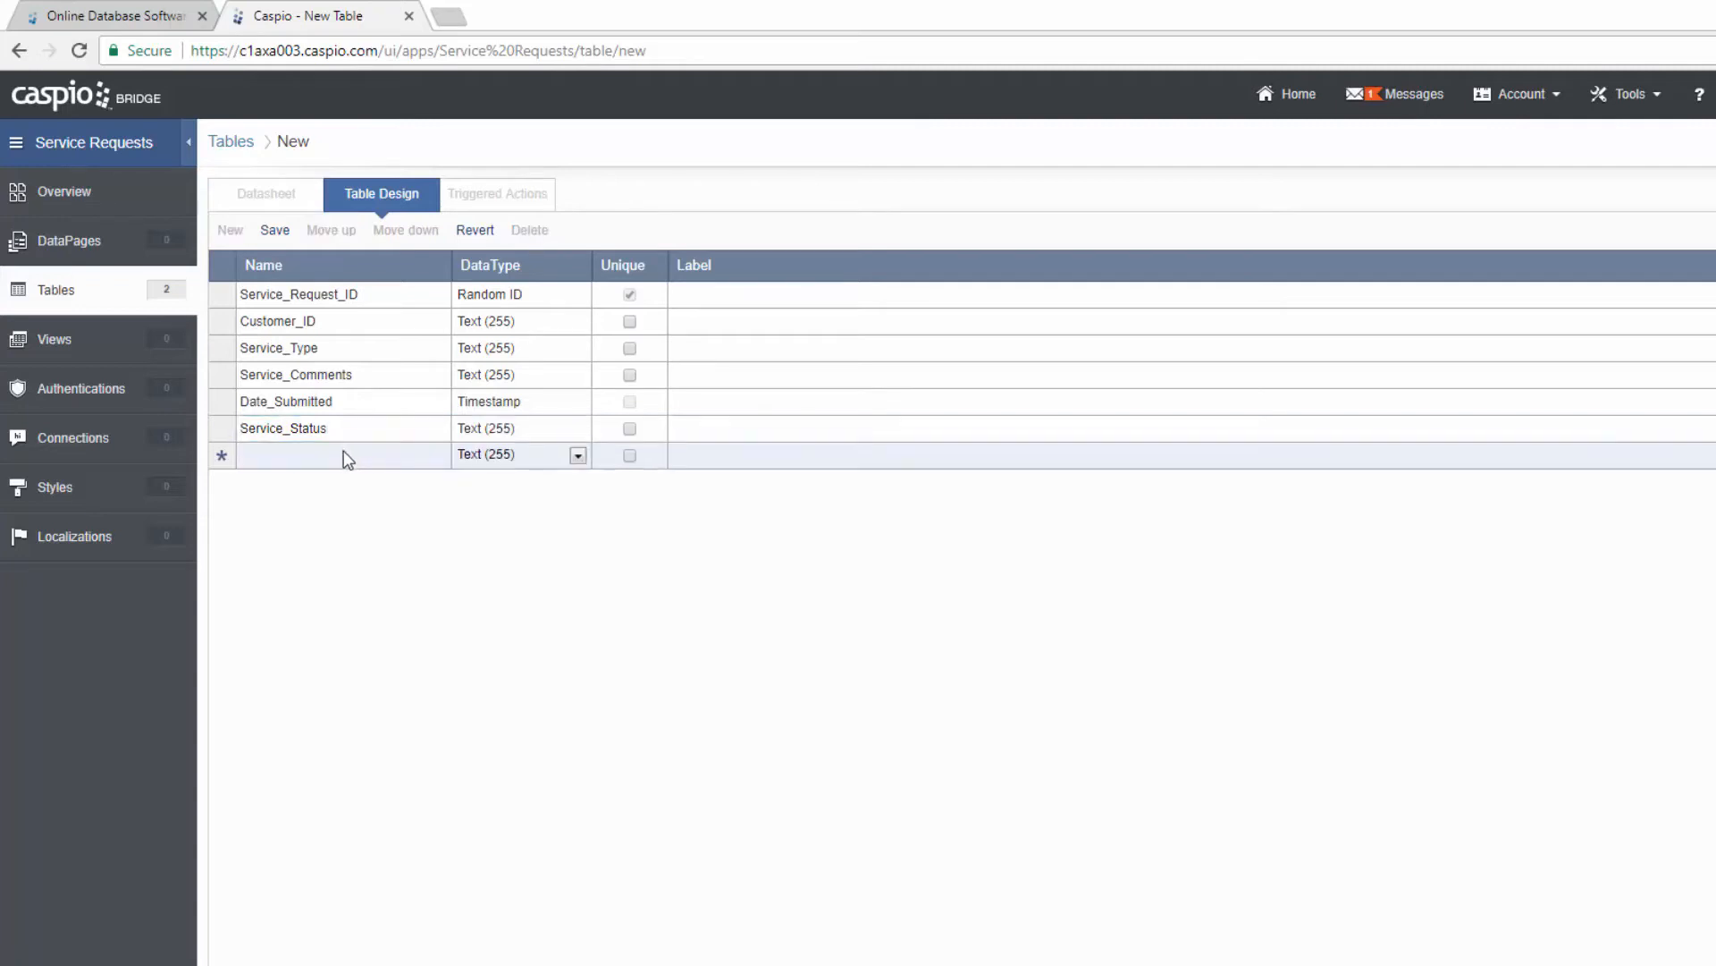
pyautogui.write('S')
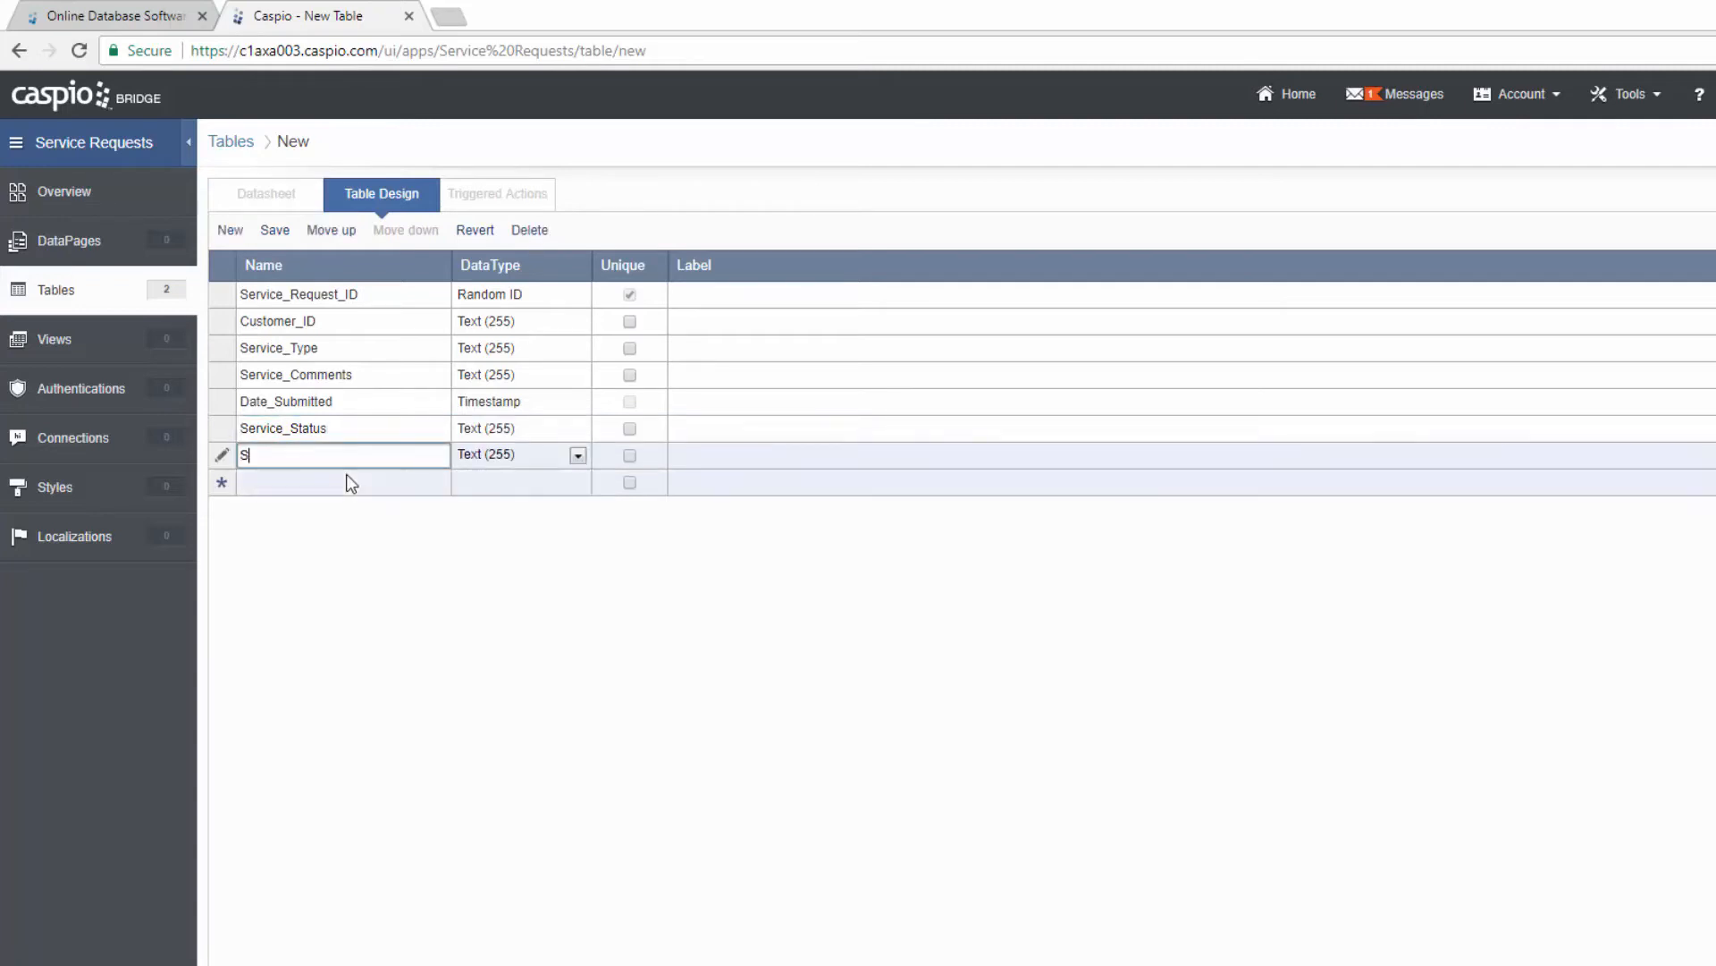
pyautogui.write('ervice_Rep_ID')
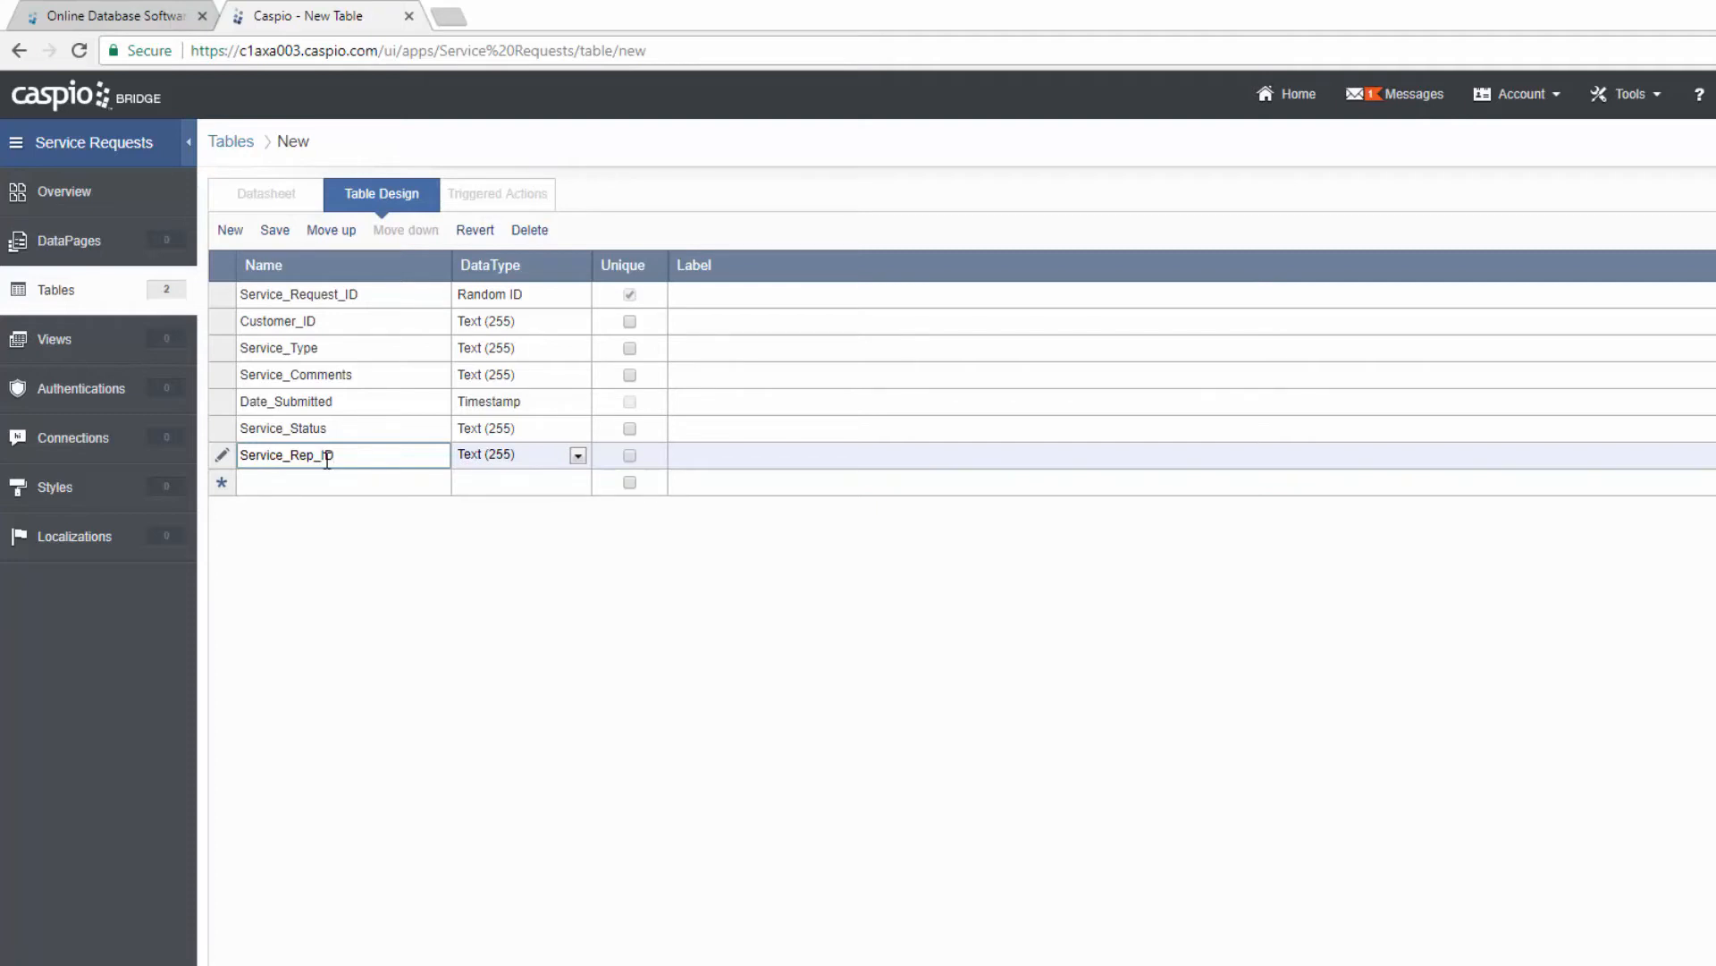
pyautogui.click(295, 481)
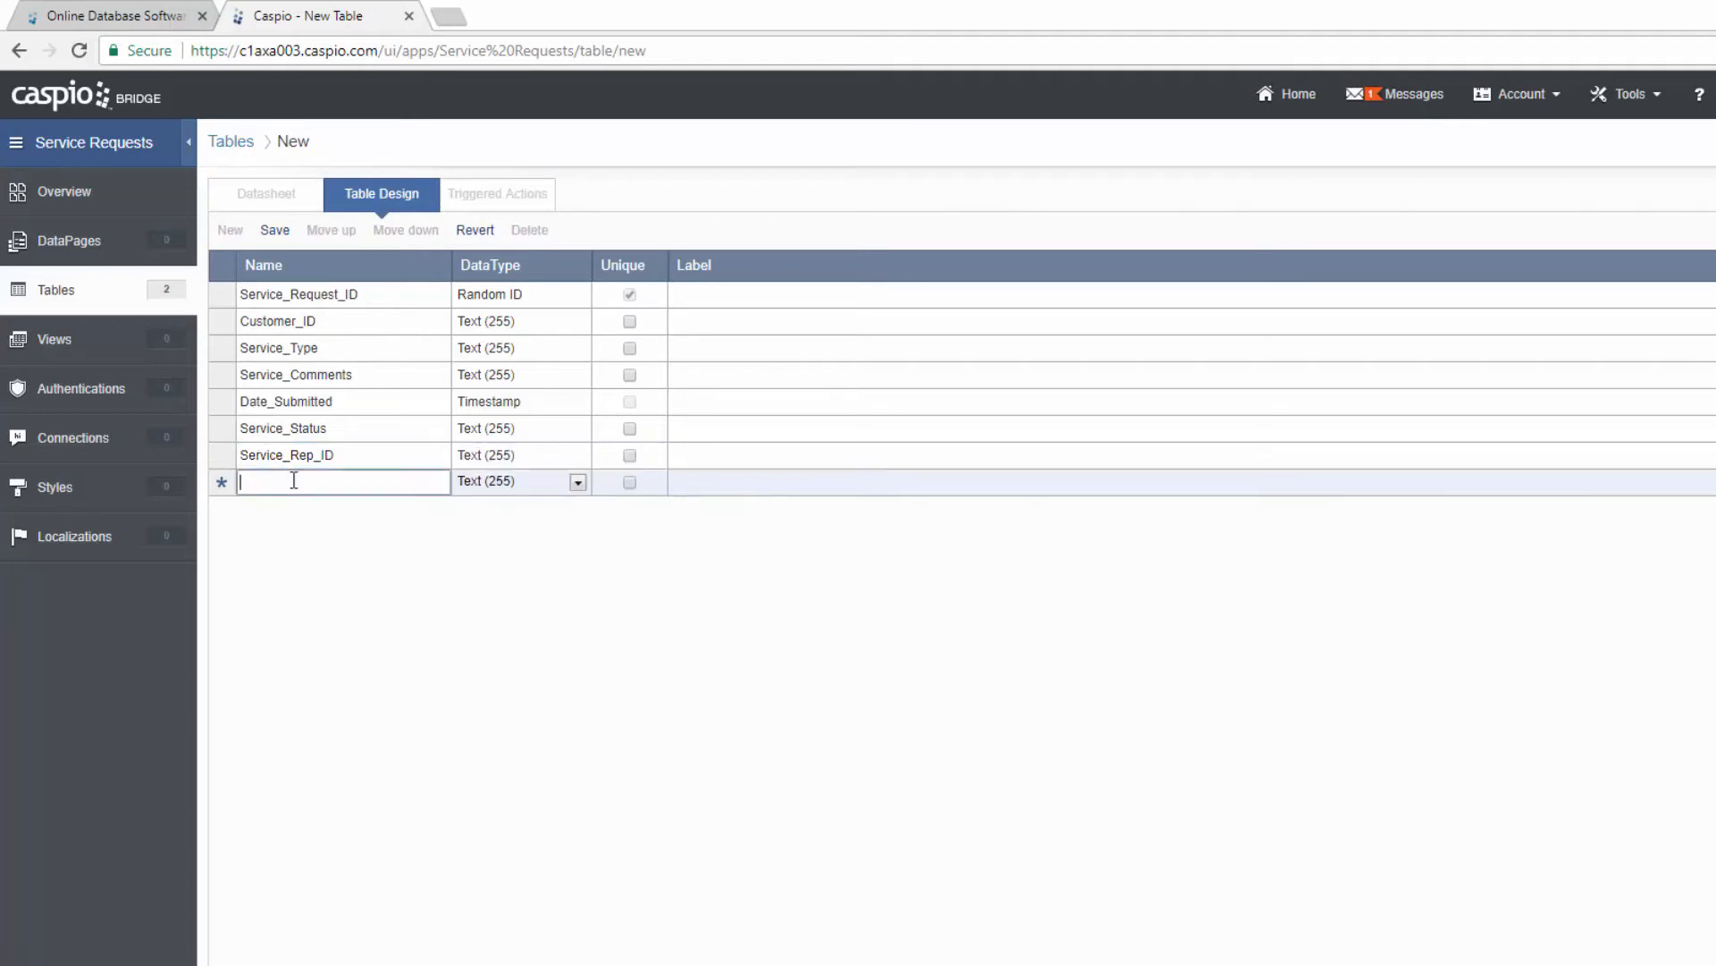
pyautogui.write('Rep')
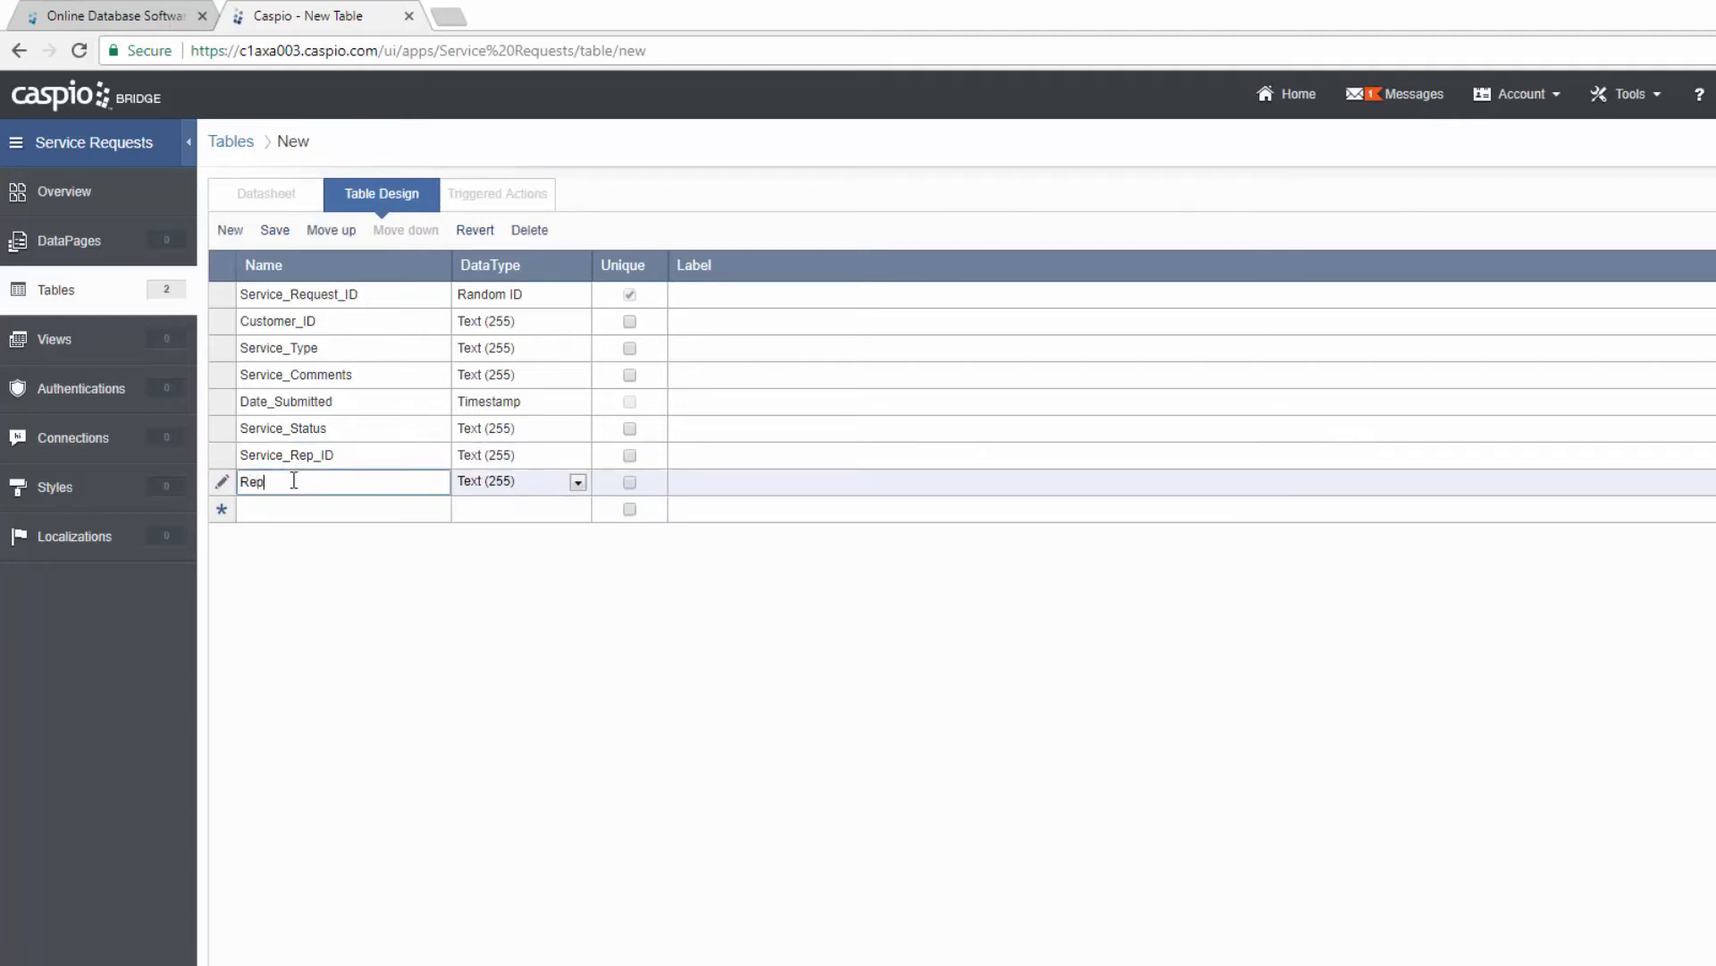
pyautogui.write('_Internal_Notes')
pyautogui.click(348, 506)
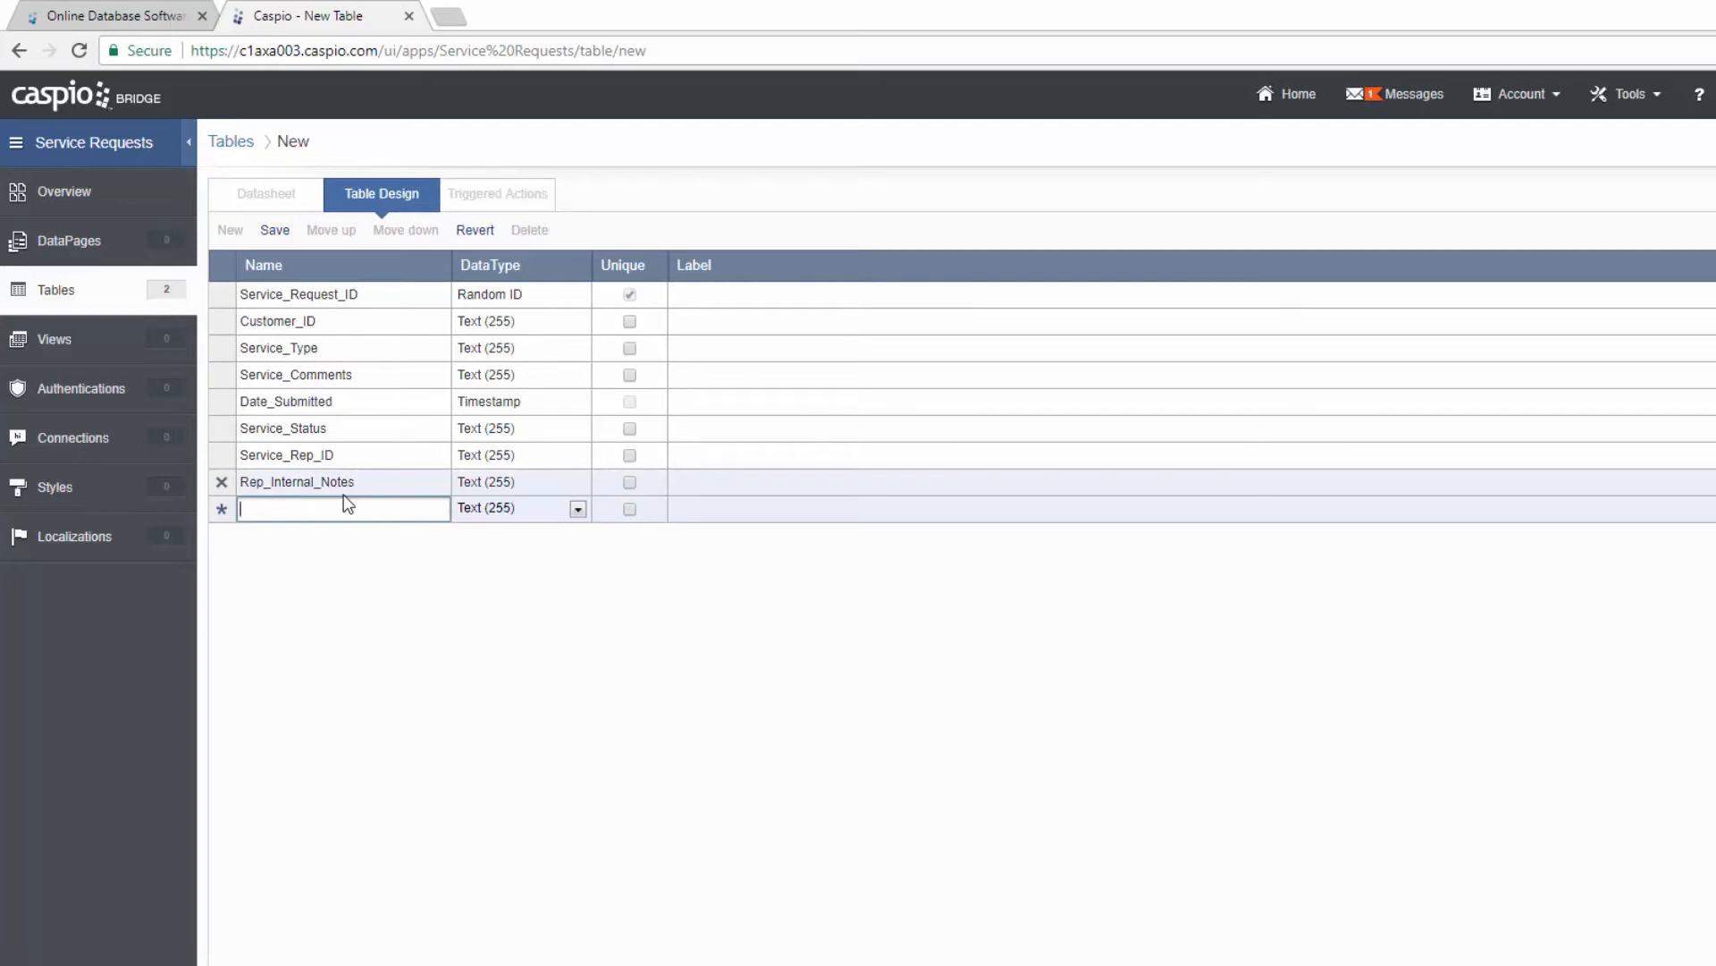
# Step: Add Appointment_Notes with the Text (64000) data type
pyautogui.write('Appointment_N')
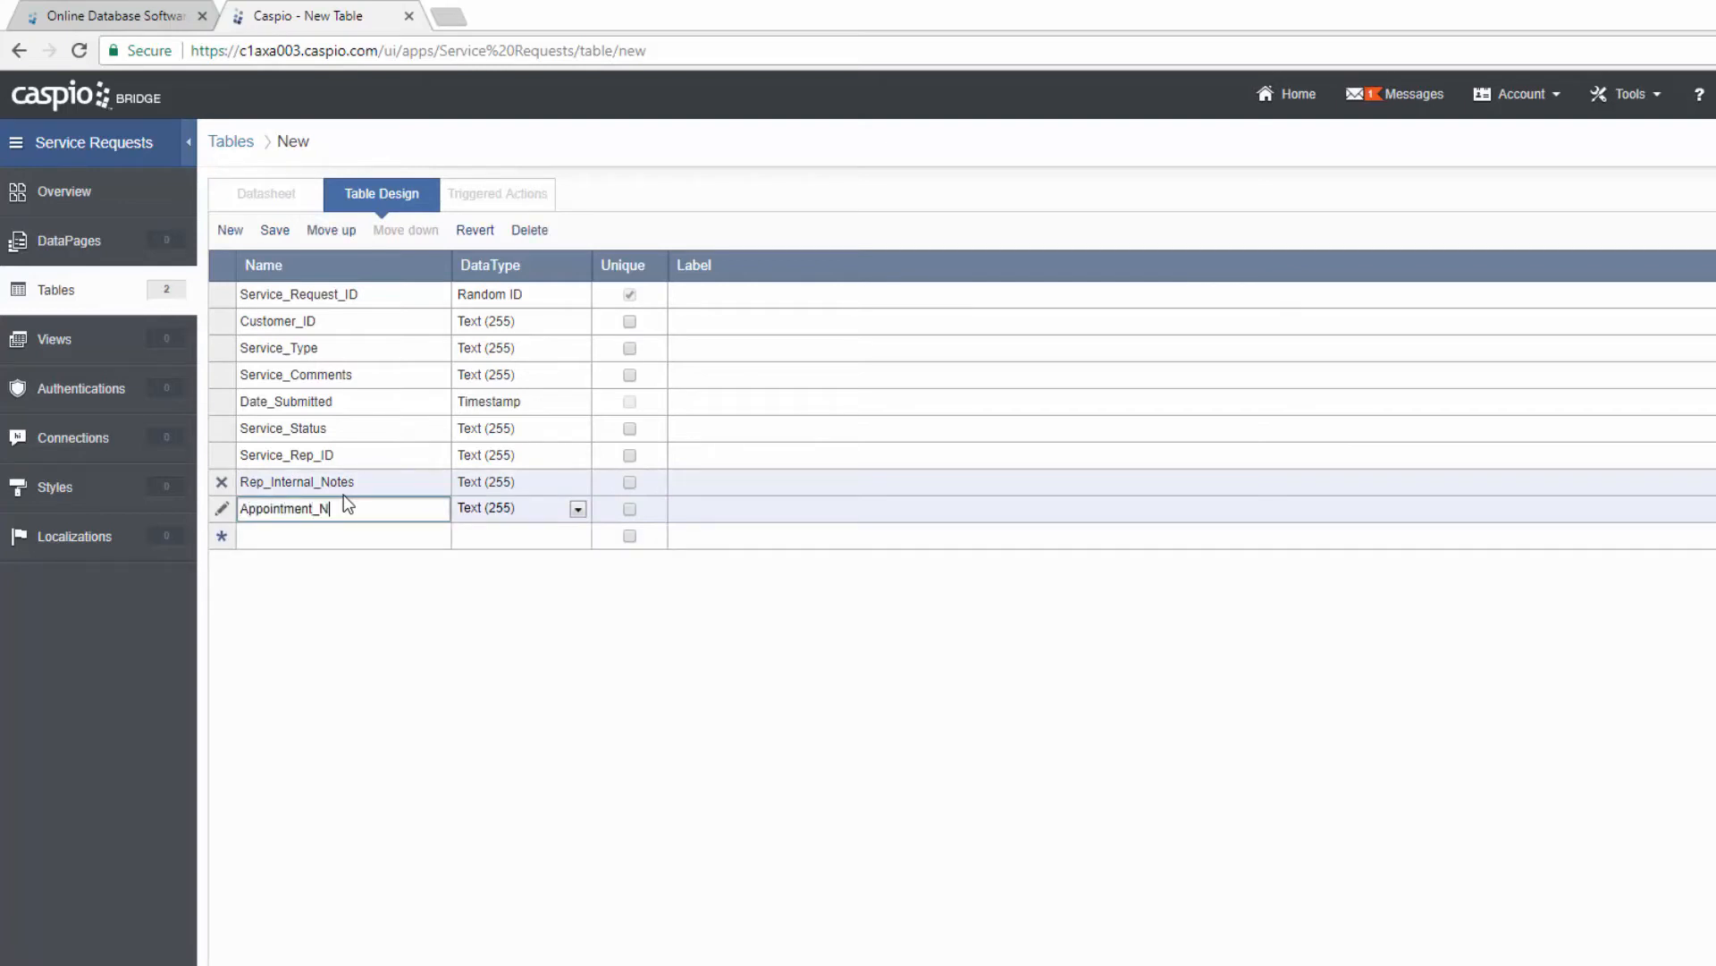
pyautogui.write('otes')
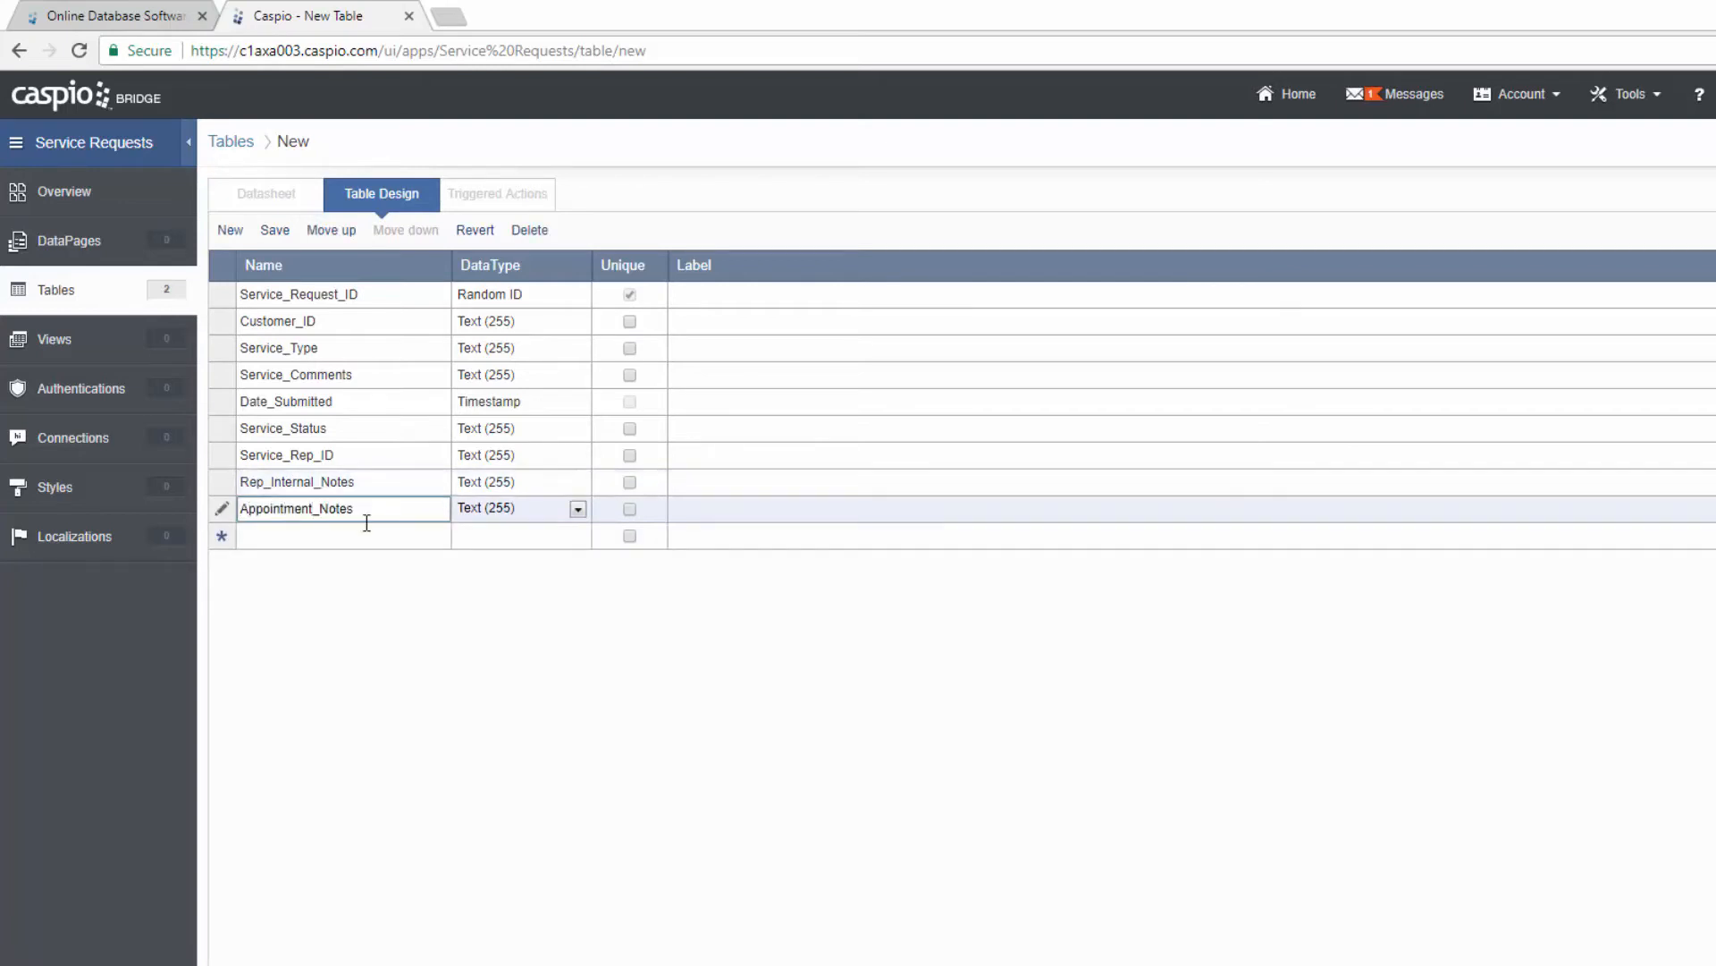
pyautogui.click(526, 510)
pyautogui.click(544, 576)
pyautogui.click(402, 535)
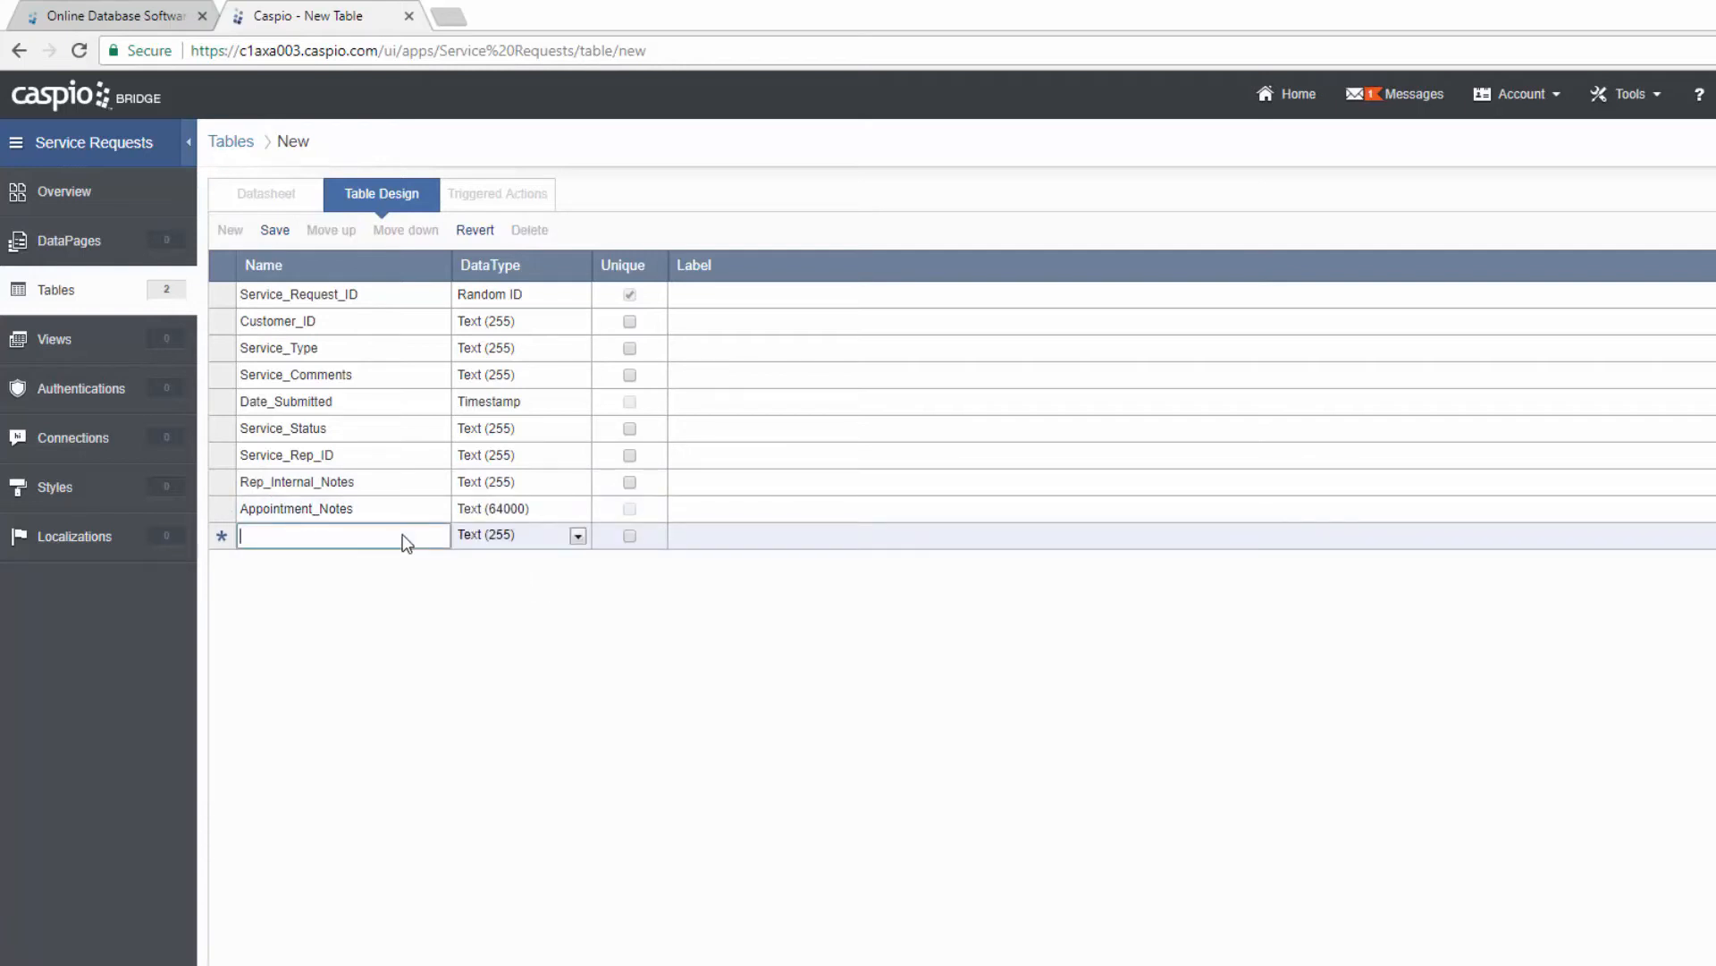
# Step: Add Appointment_Schedule_Date as Date/Time and an Approving_Manager_ID field
pyautogui.write('Appoi')
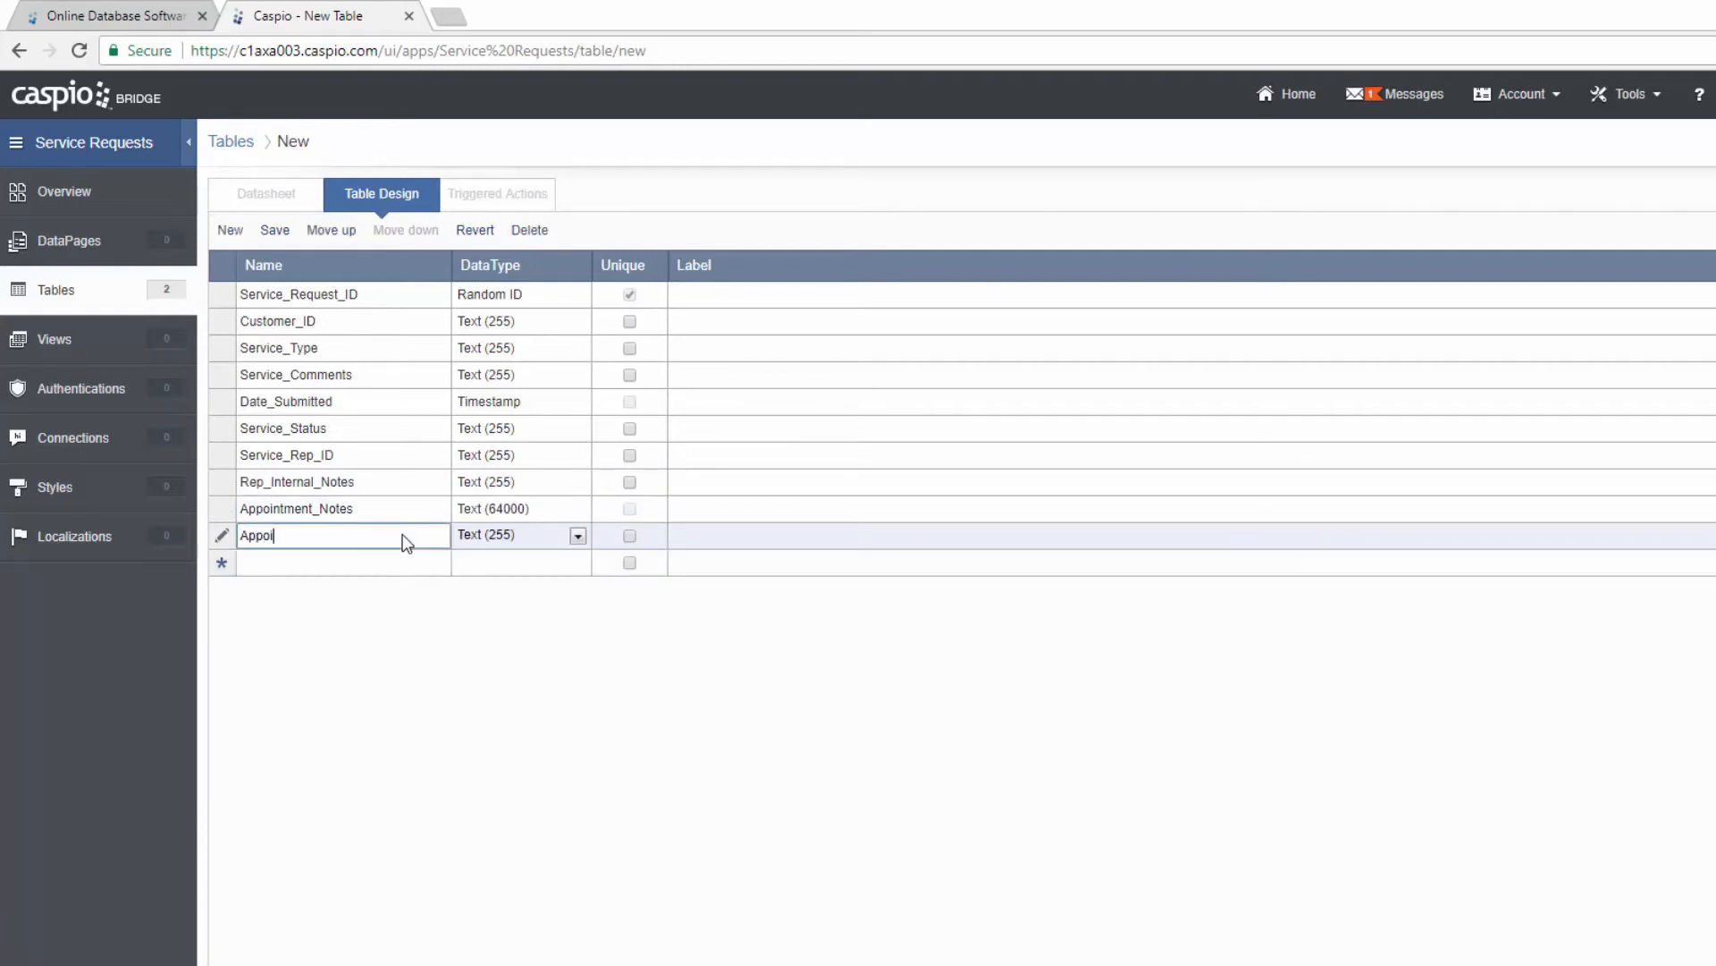
pyautogui.write('ntment_Schedule_Date')
pyautogui.click(520, 541)
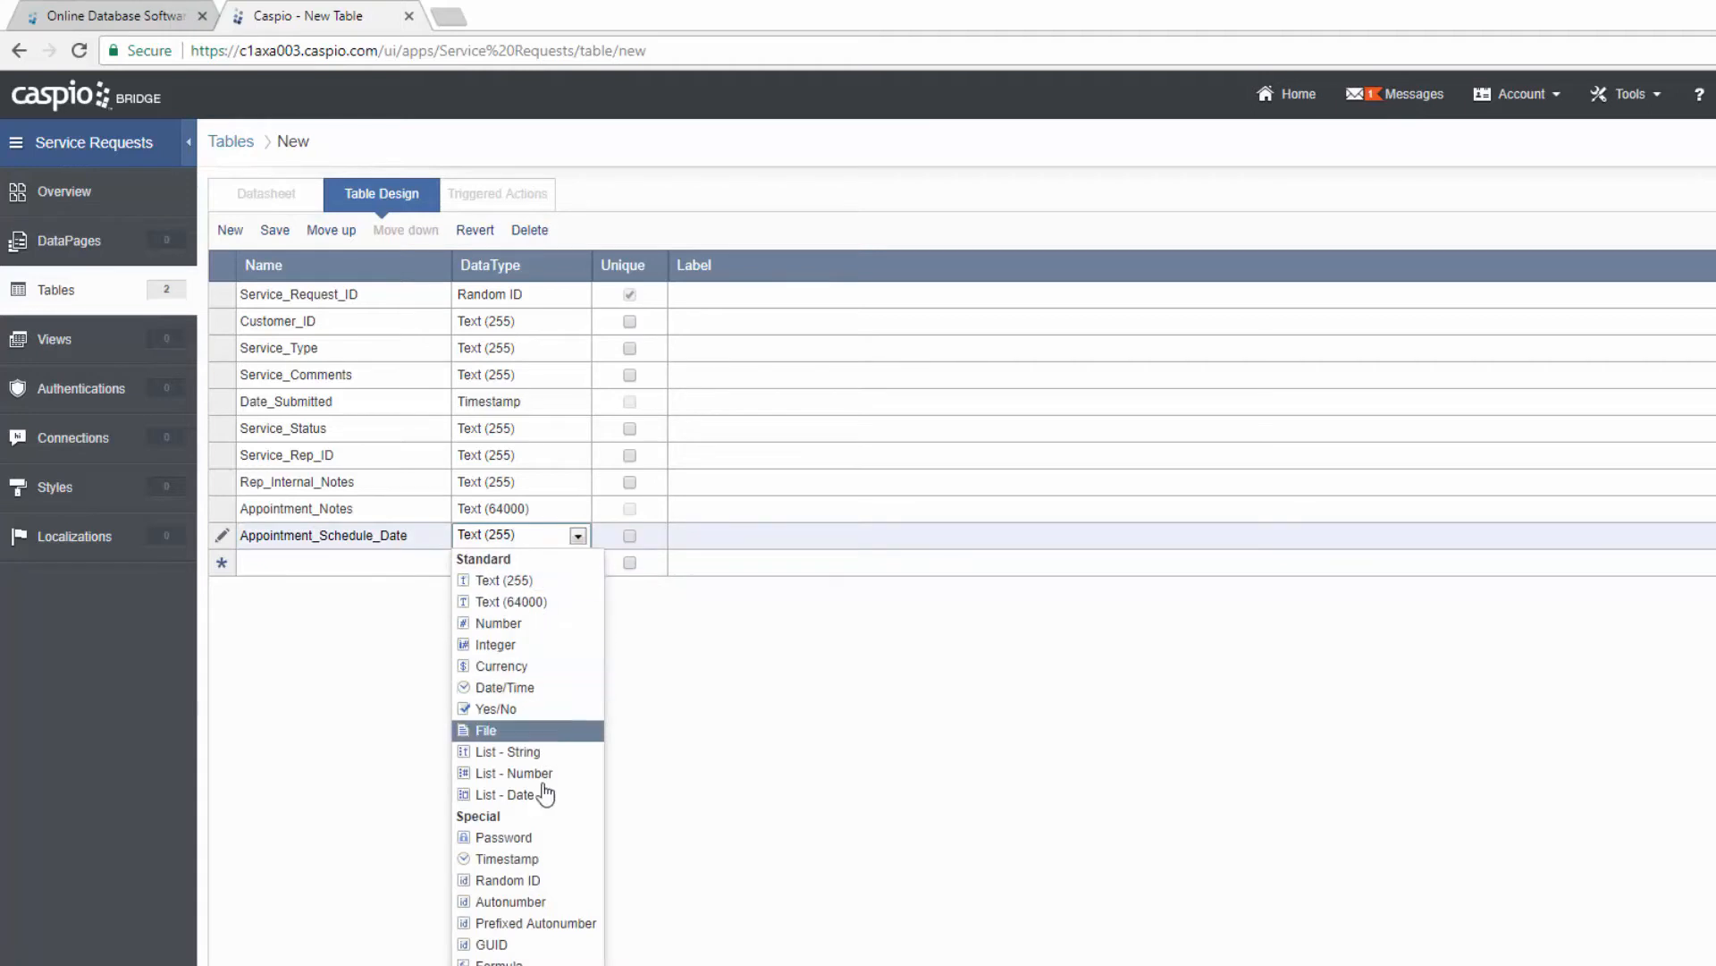
pyautogui.click(532, 689)
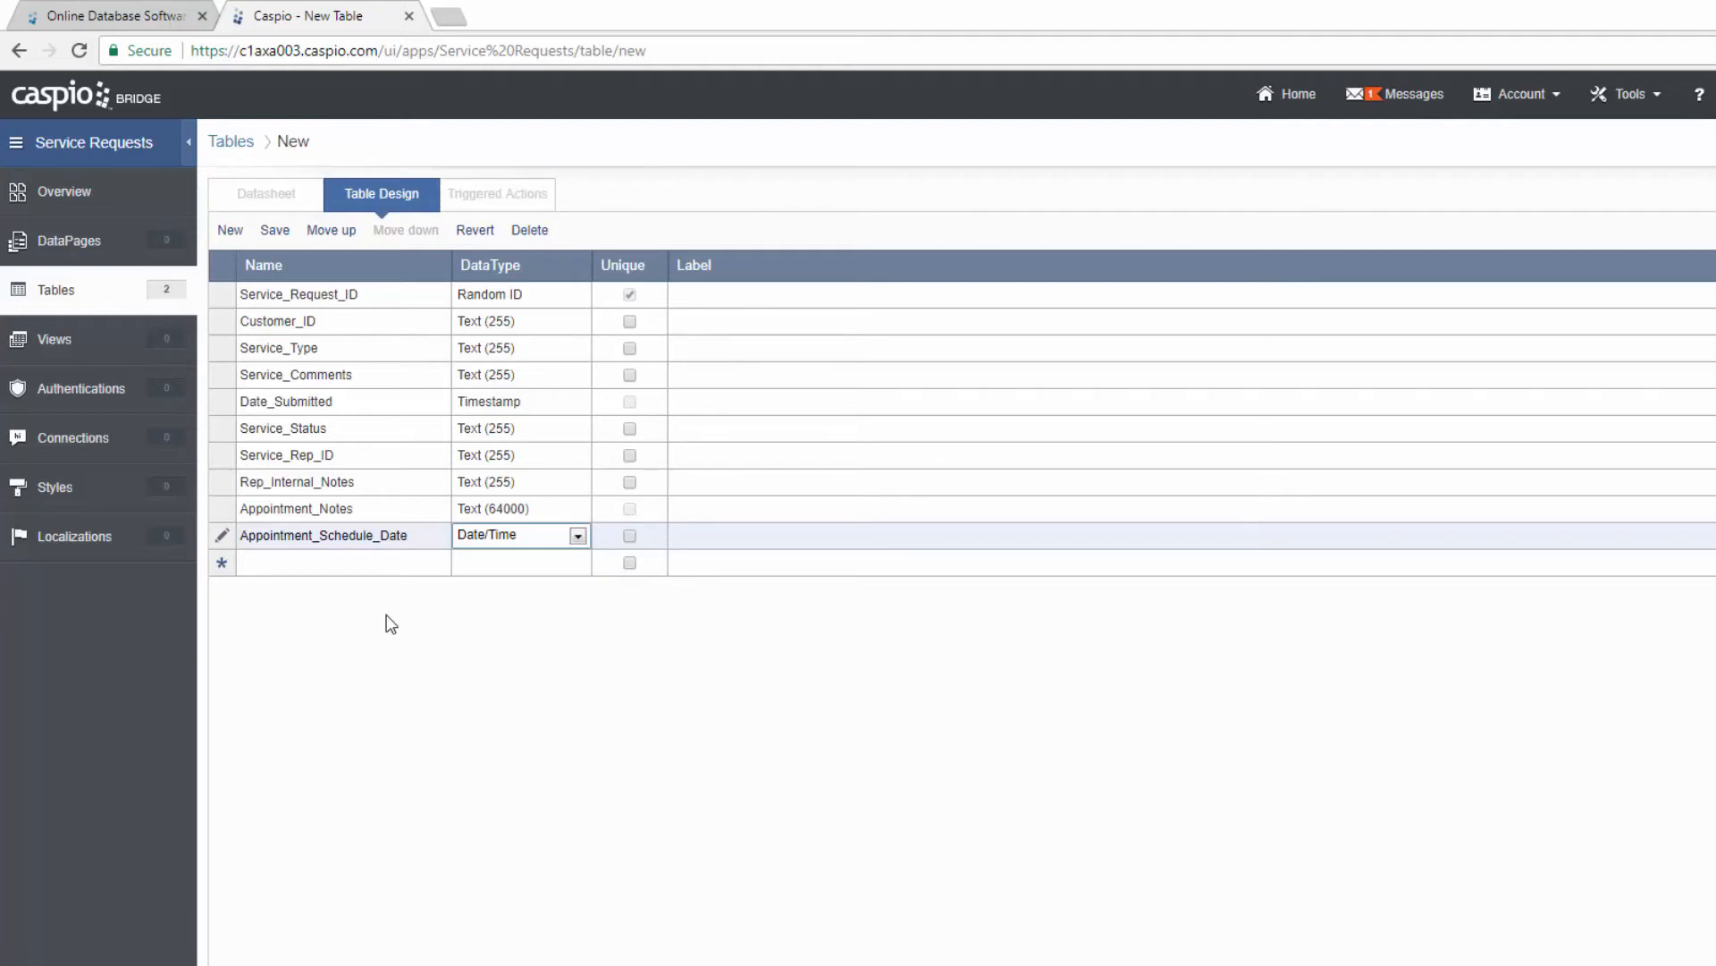
pyautogui.click(362, 563)
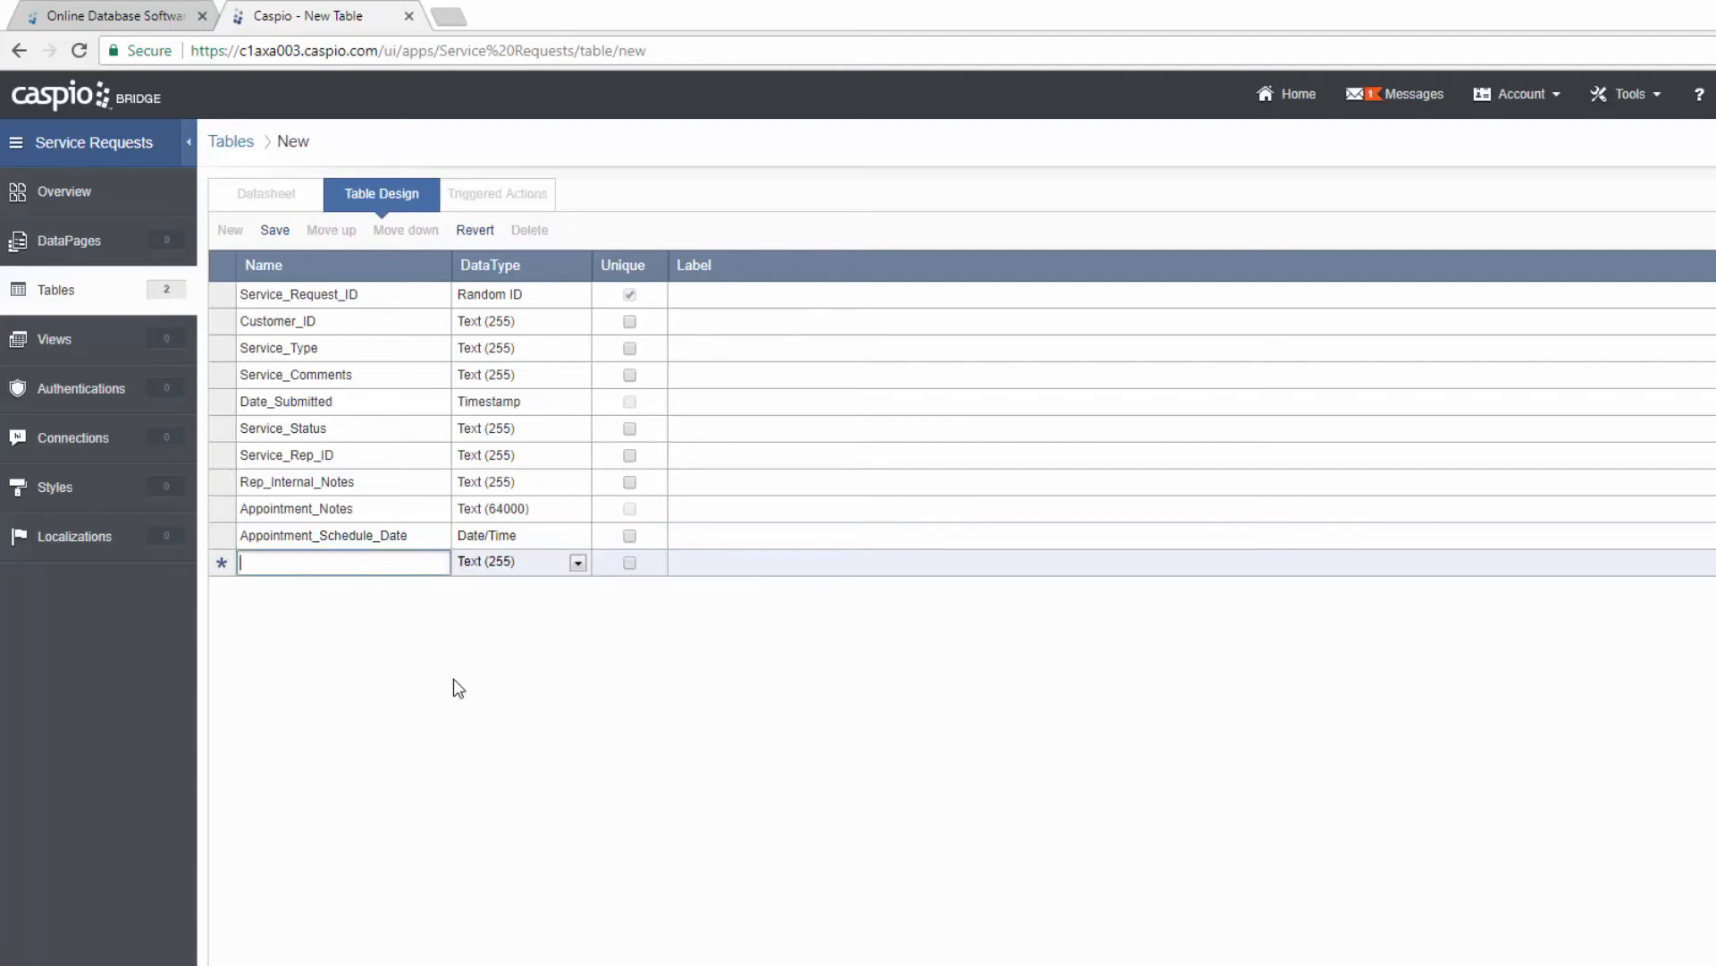
pyautogui.write('Approving')
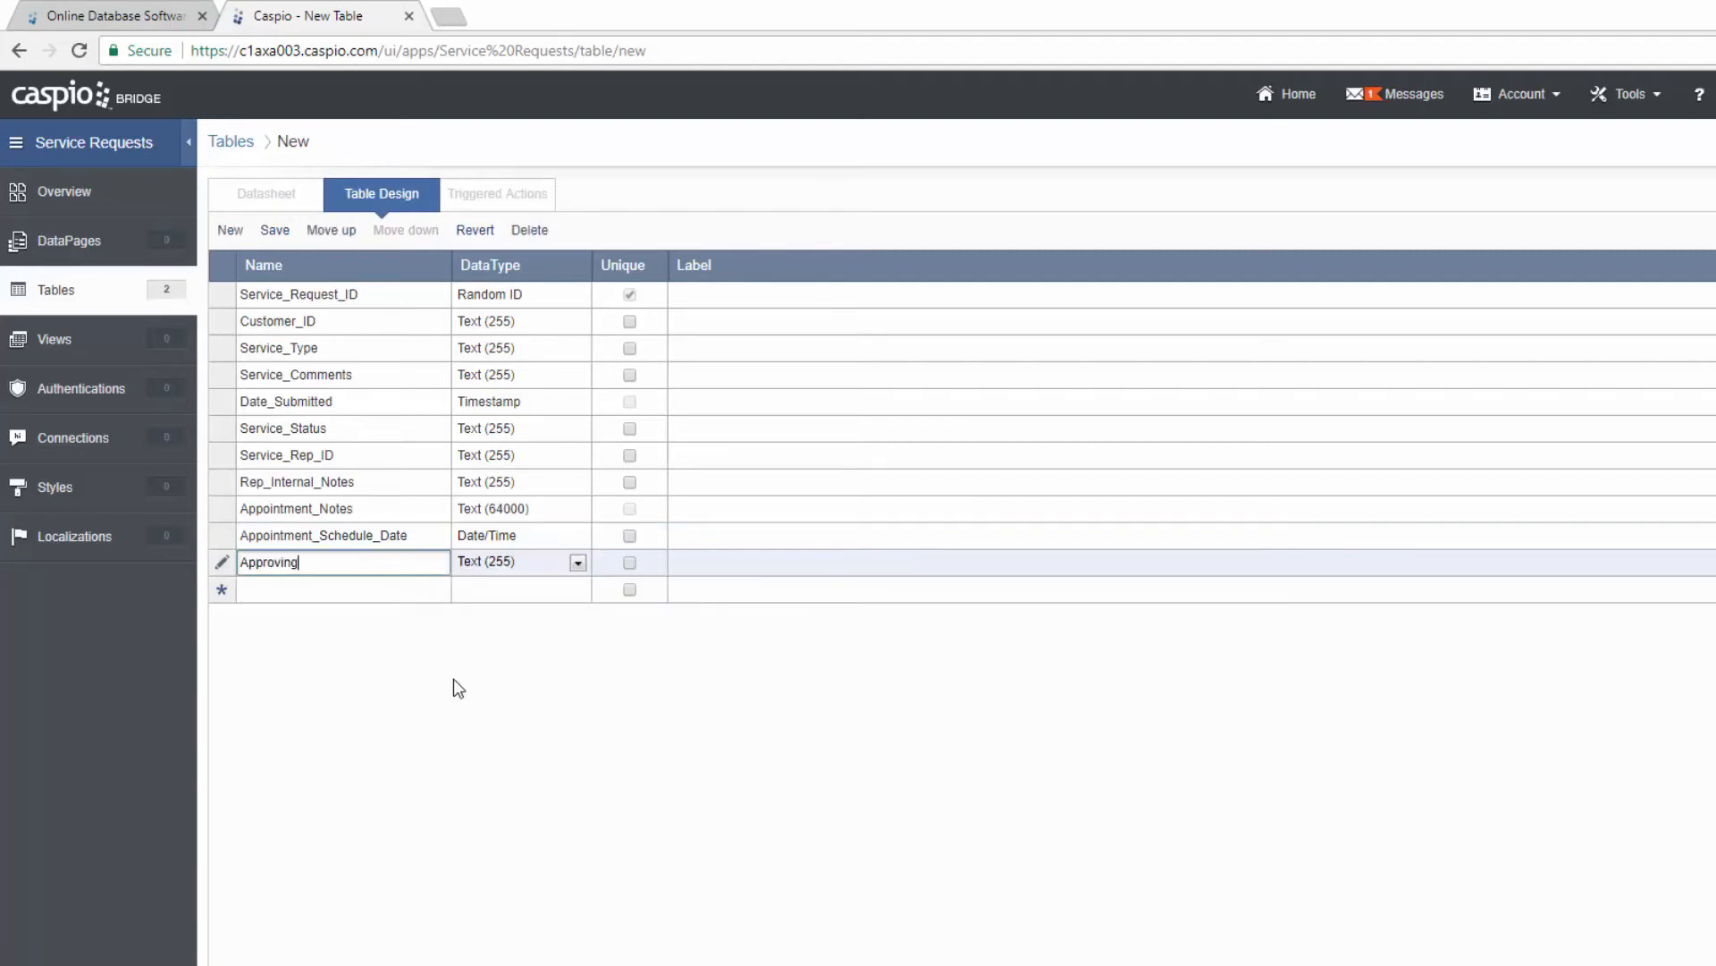
pyautogui.write('_Manager_')
pyautogui.write('ID')
pyautogui.click(383, 595)
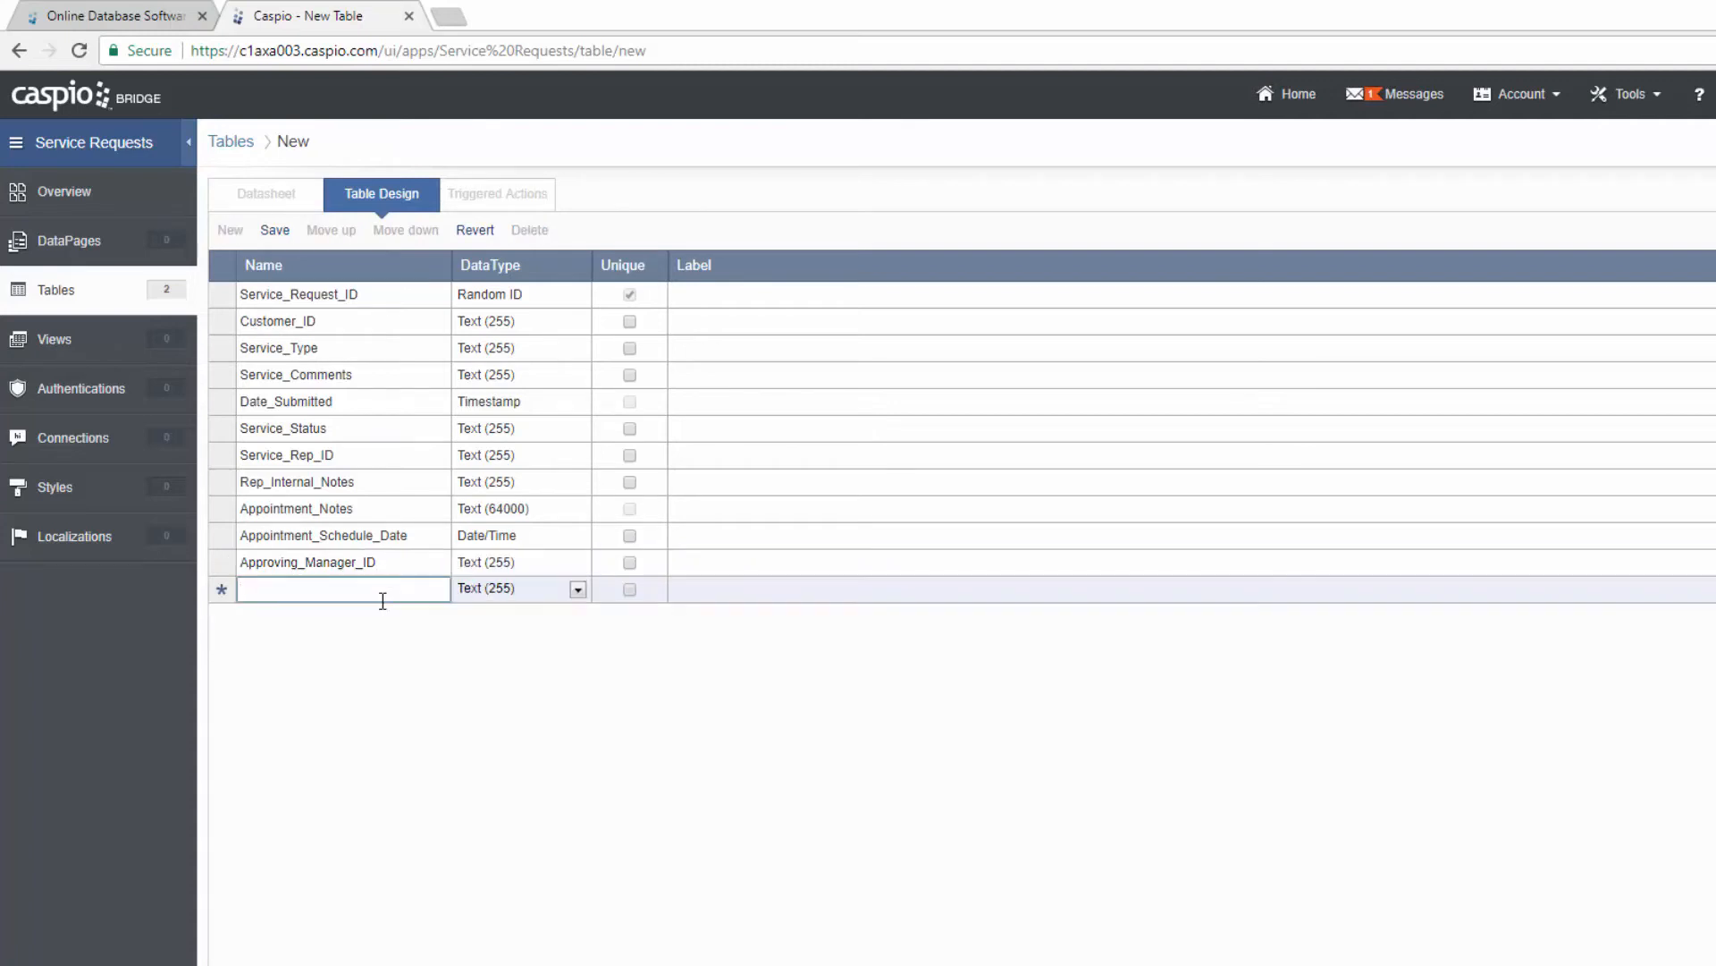
# Step: Add a Mgr_Comments text field and Last_Updated as a Timestamp field
pyautogui.write('Mgr_Ciom')
pyautogui.press('BackSpace')
pyautogui.press('BackSpace')
pyautogui.press('BackSpace')
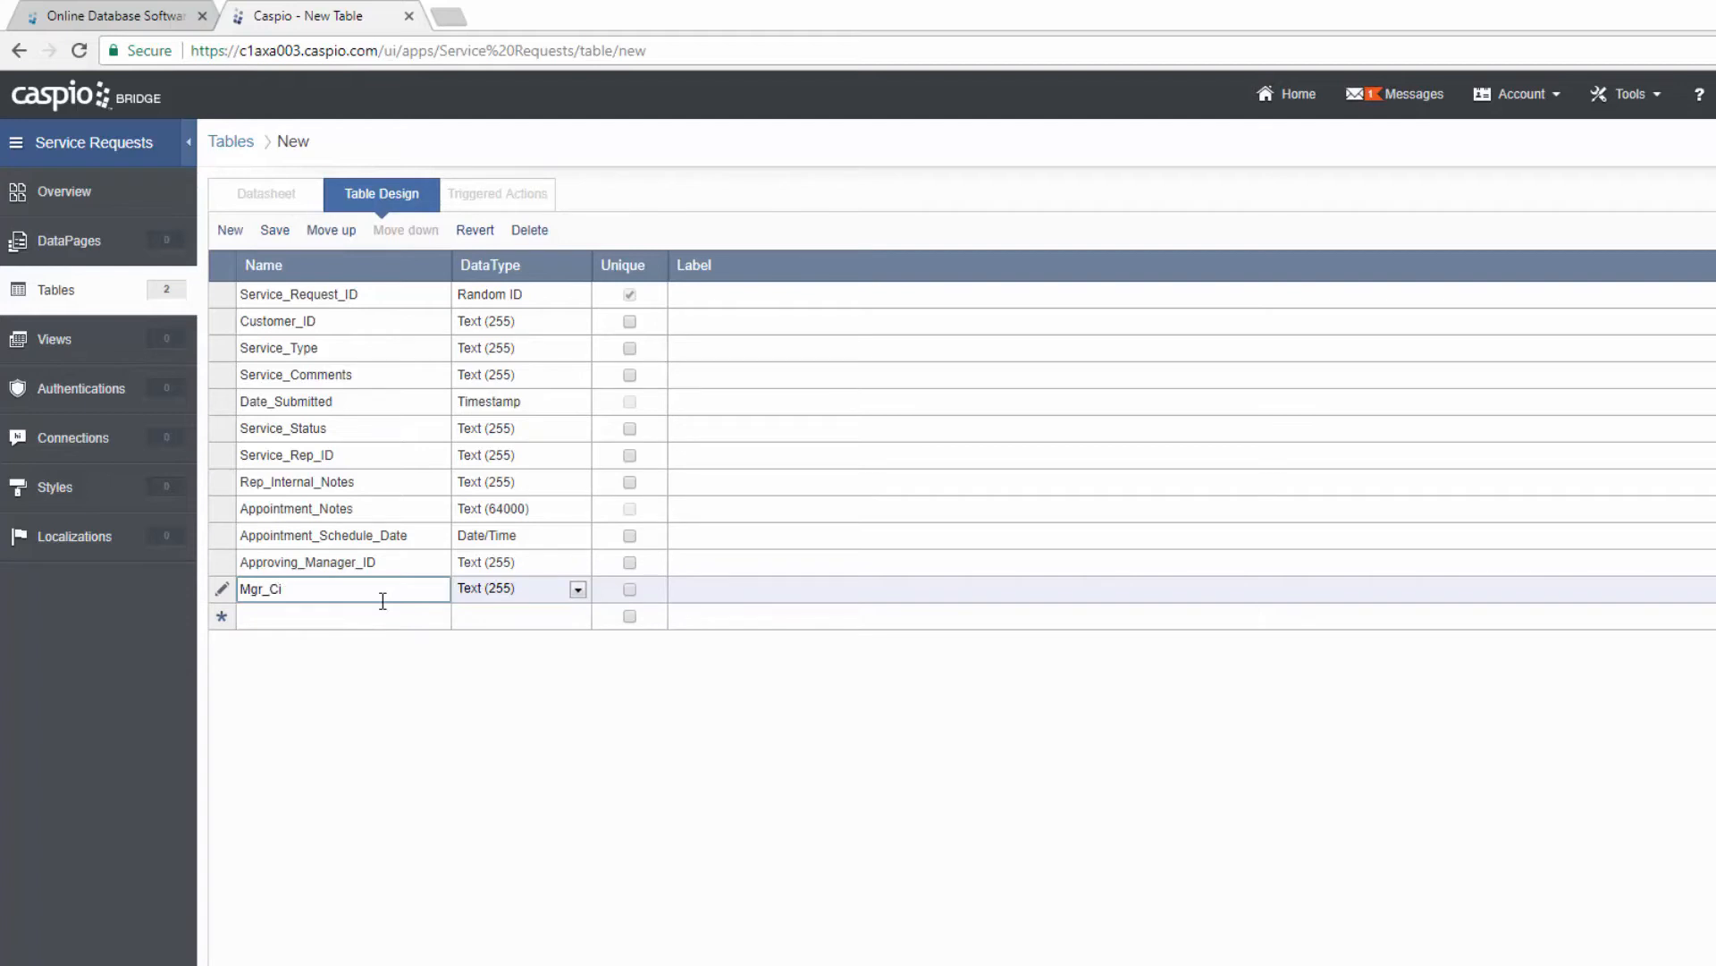
pyautogui.write('omments')
pyautogui.click(372, 611)
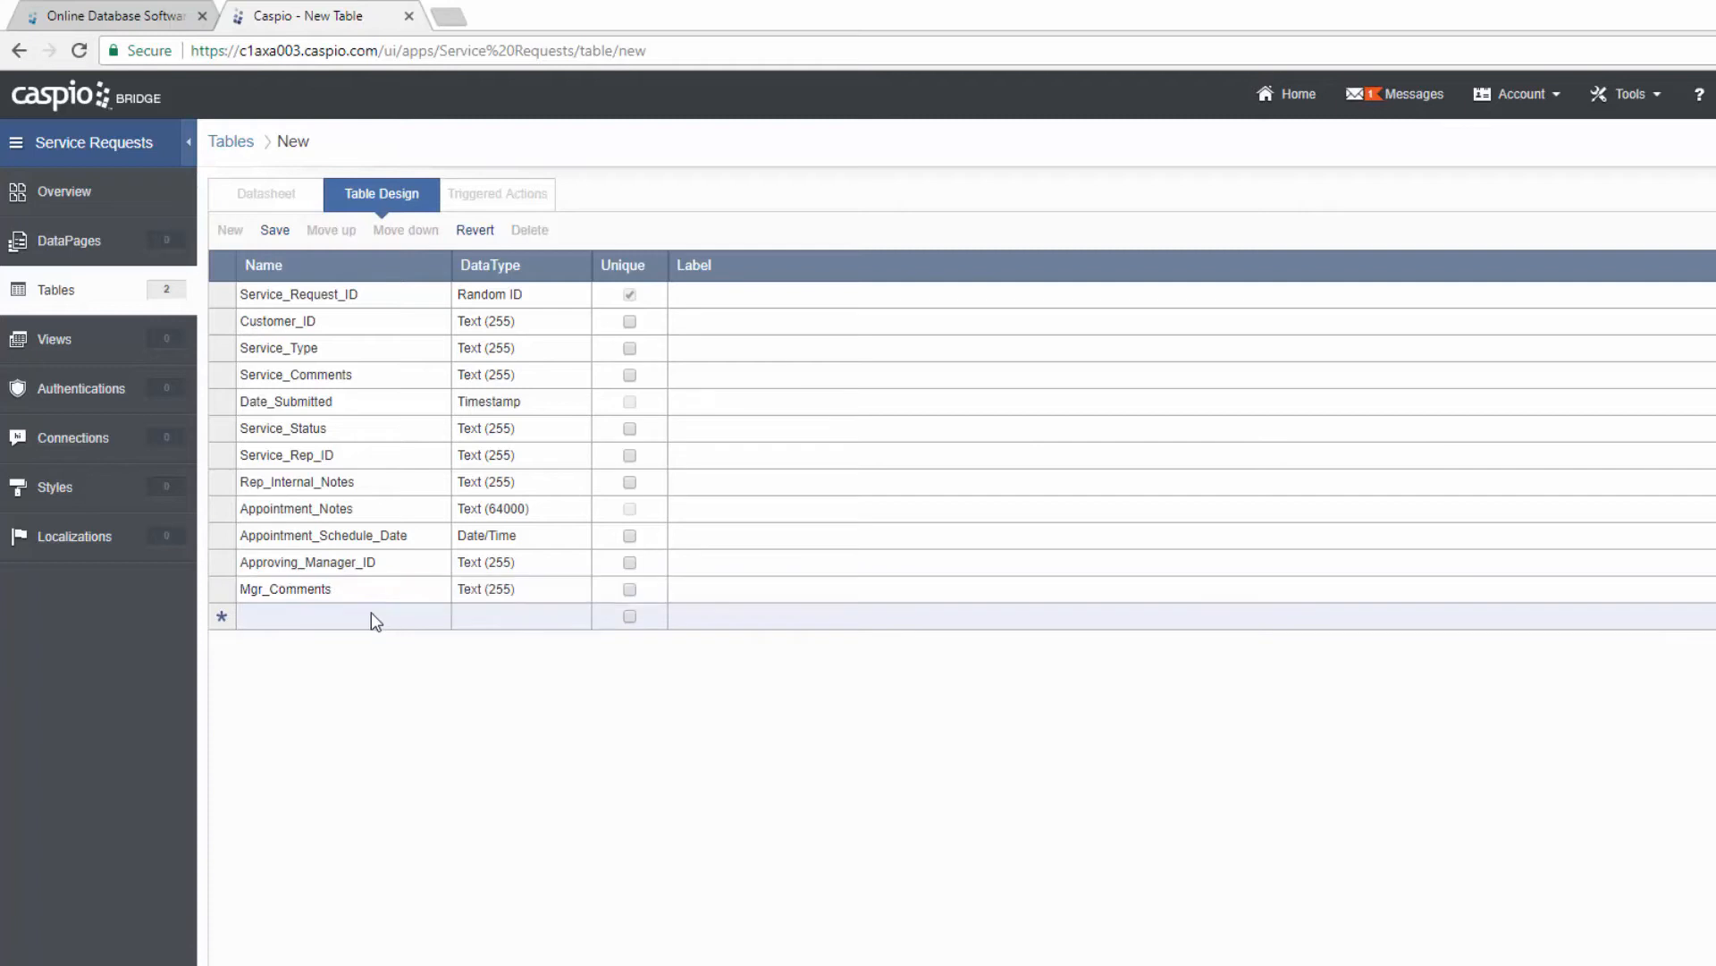
pyautogui.write('La')
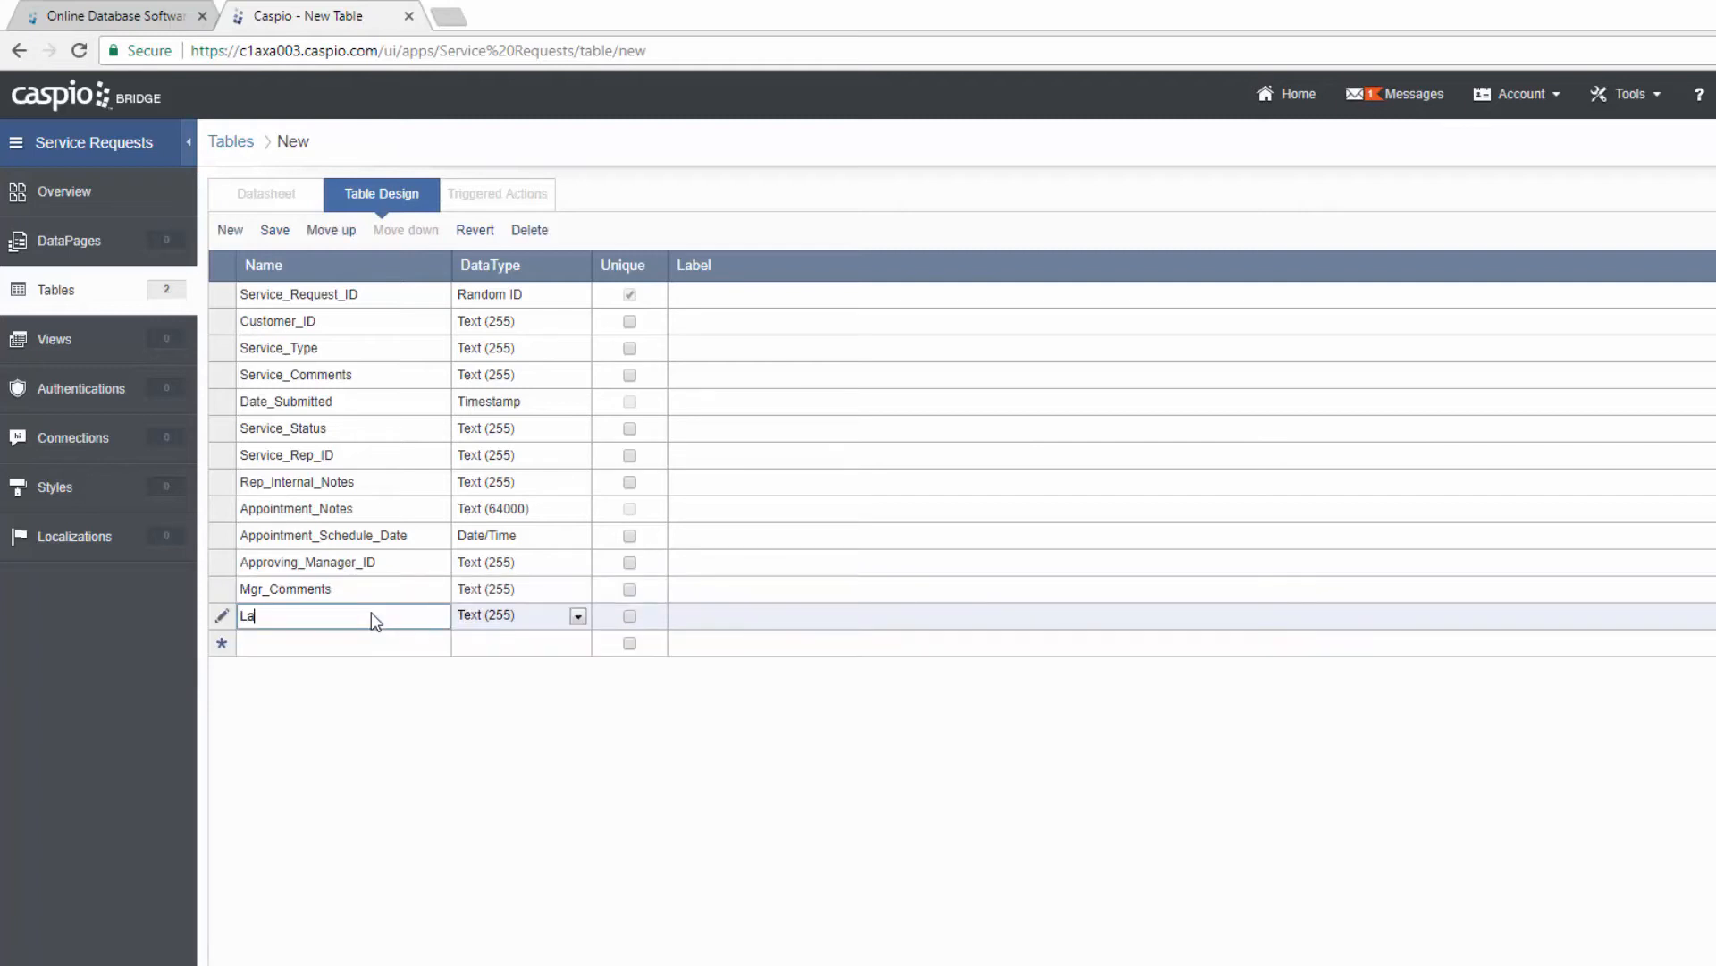
pyautogui.write('st_Updated')
pyautogui.click(528, 615)
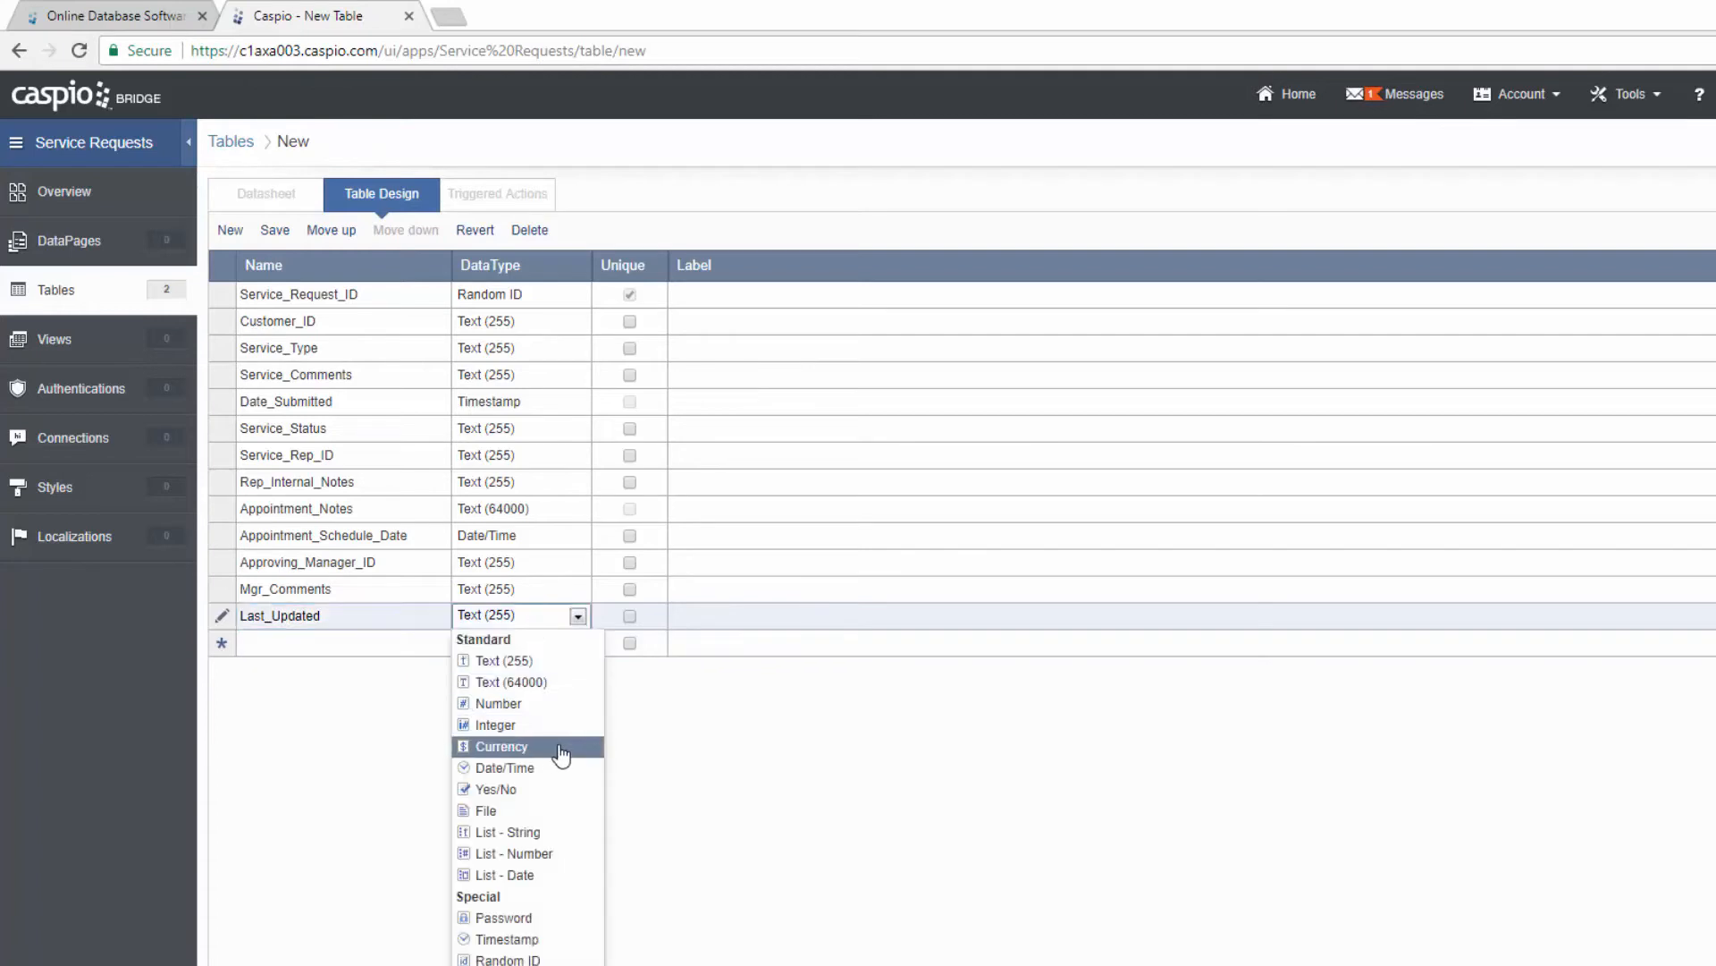
pyautogui.click(541, 940)
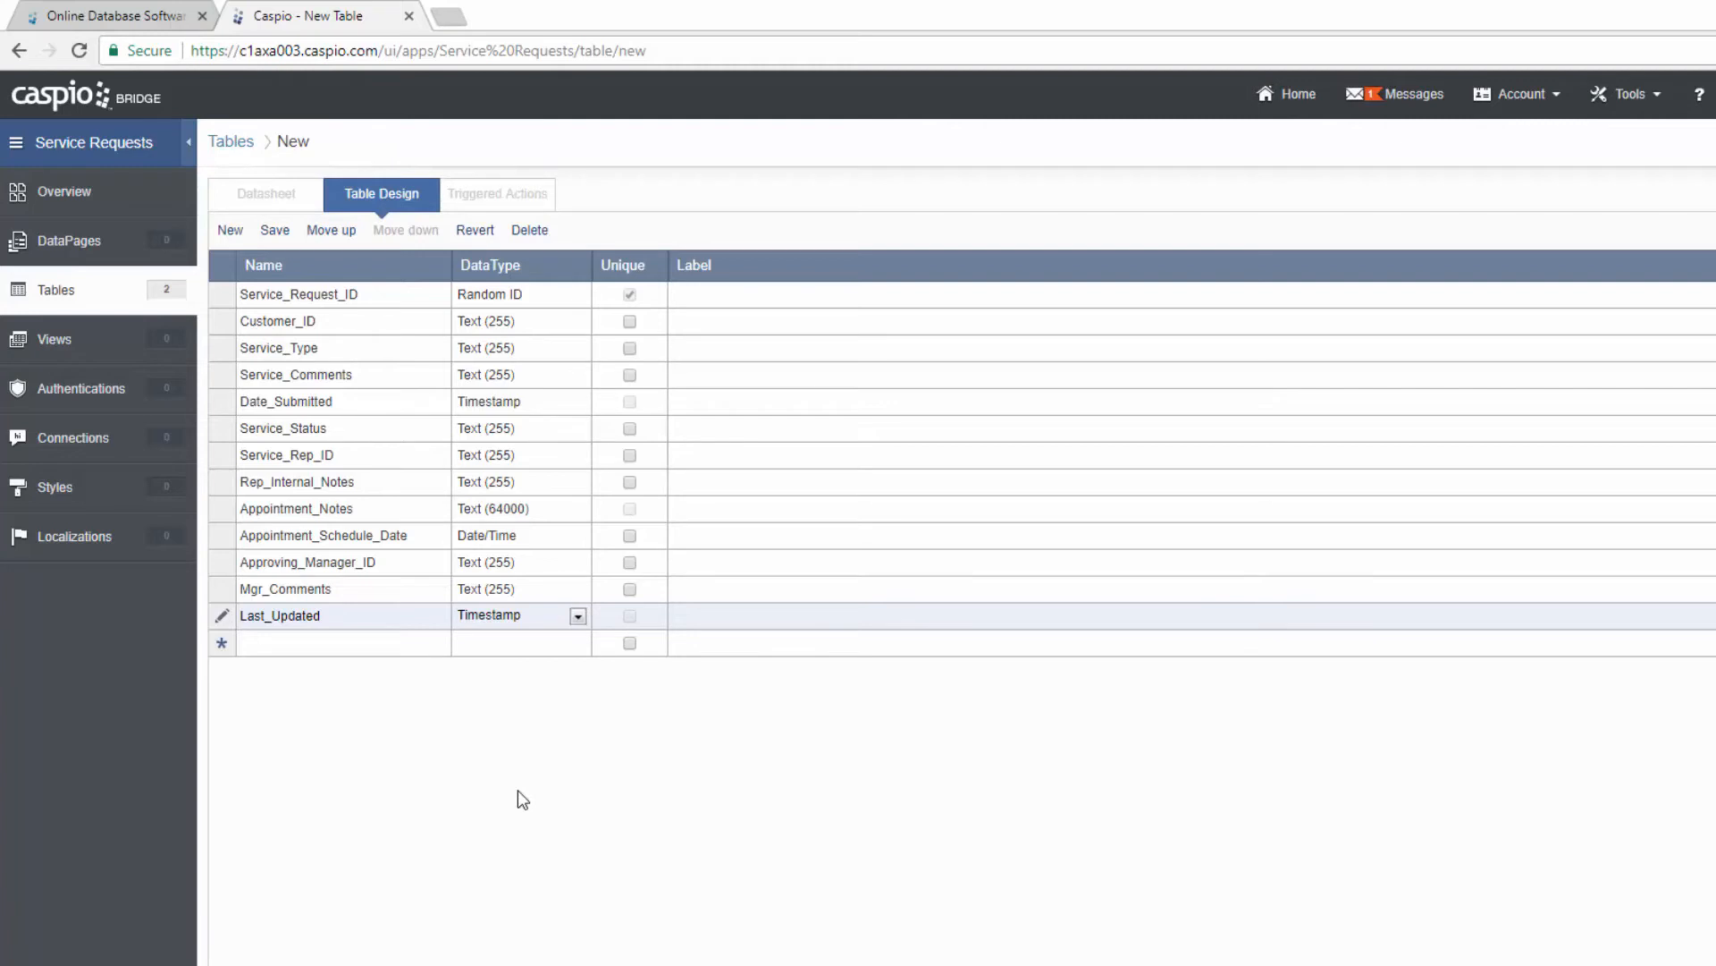
# Step: Save the table as SR_Service_Request_Info and begin a fourth blank table
pyautogui.click(275, 234)
pyautogui.write('SR')
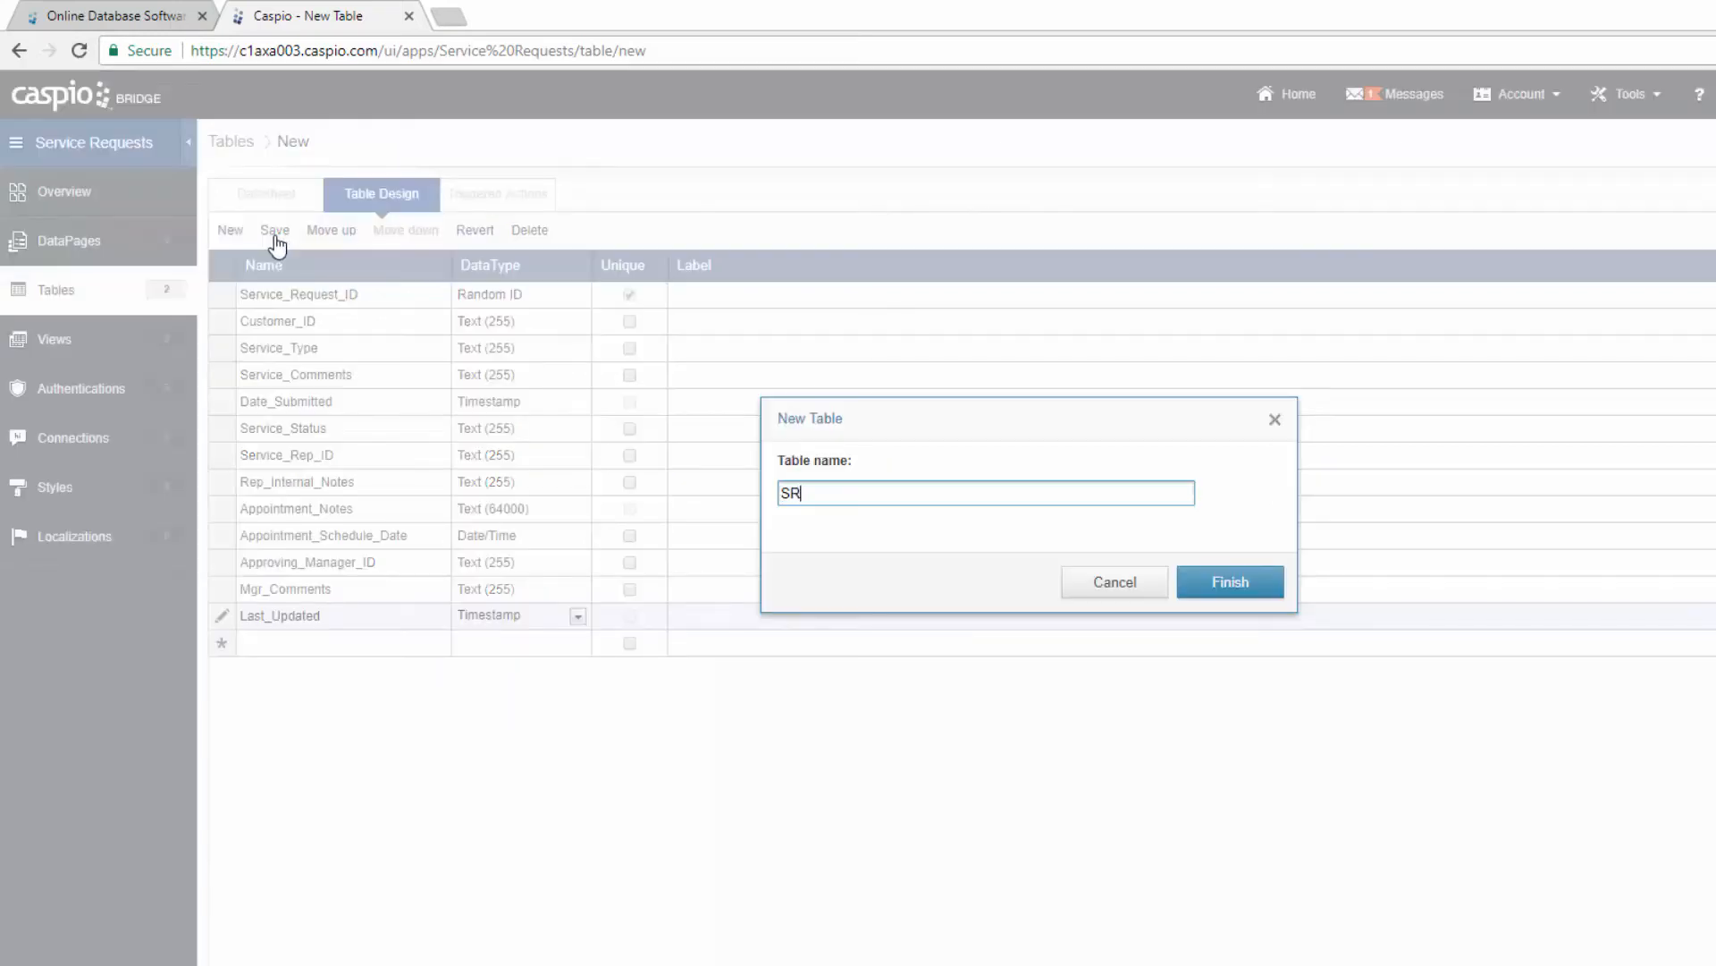
pyautogui.write('_Service_Request_Info')
pyautogui.click(1238, 585)
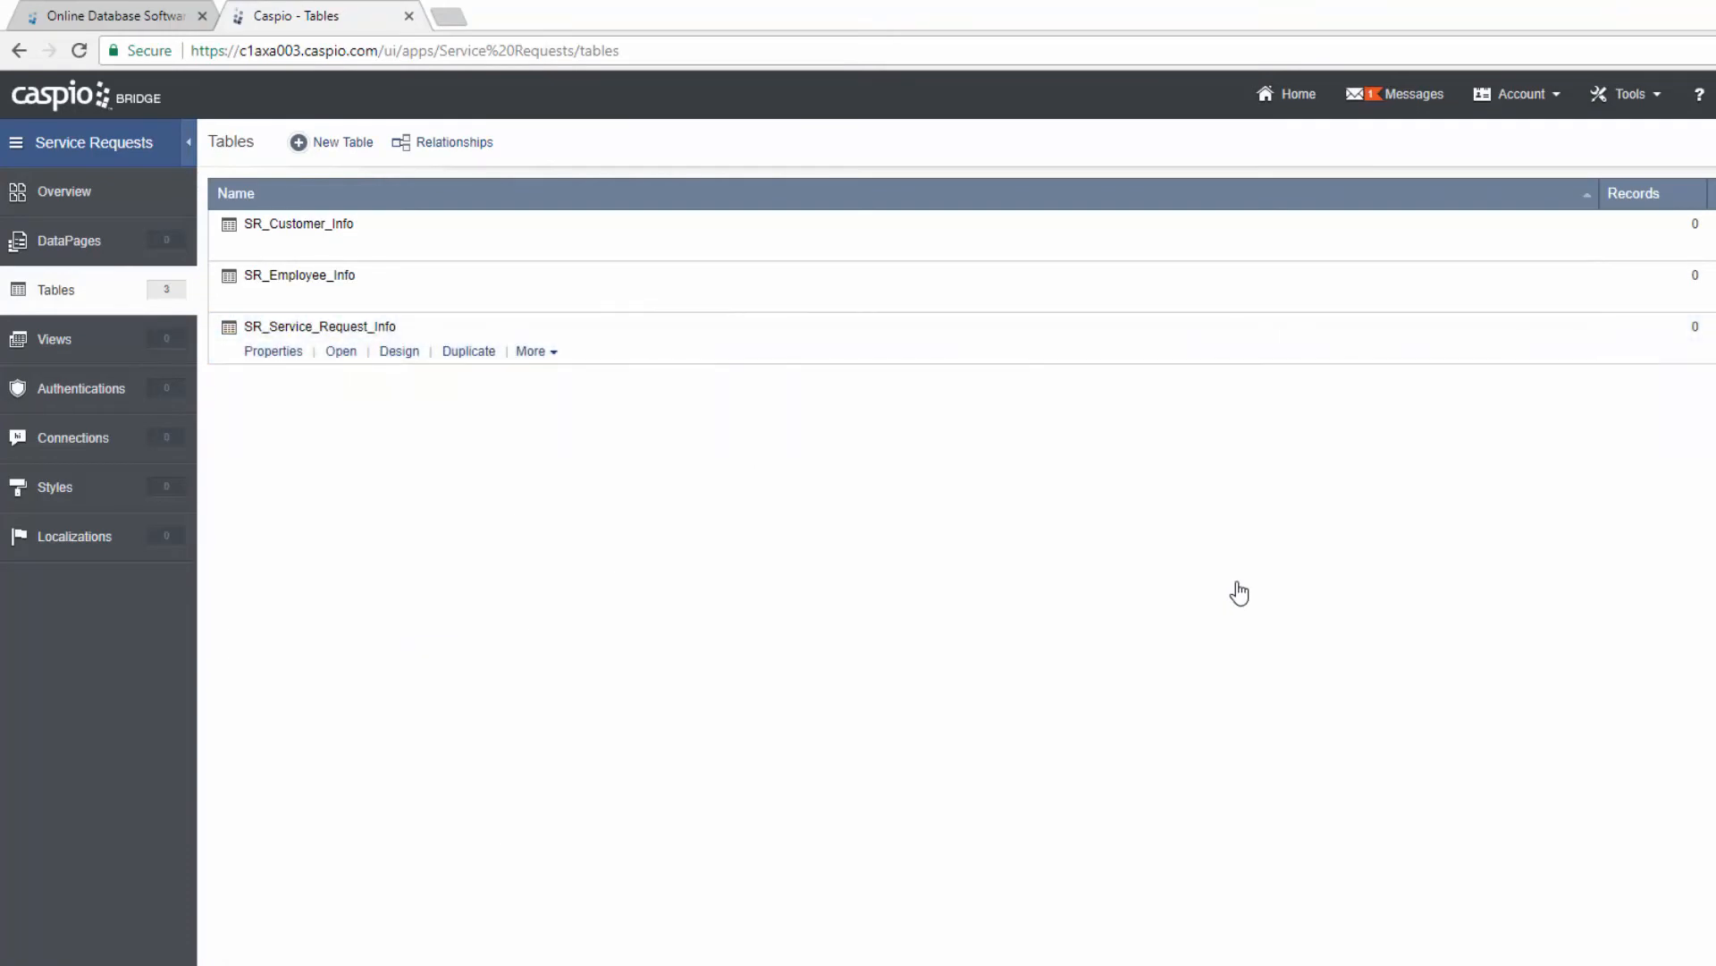
pyautogui.click(355, 149)
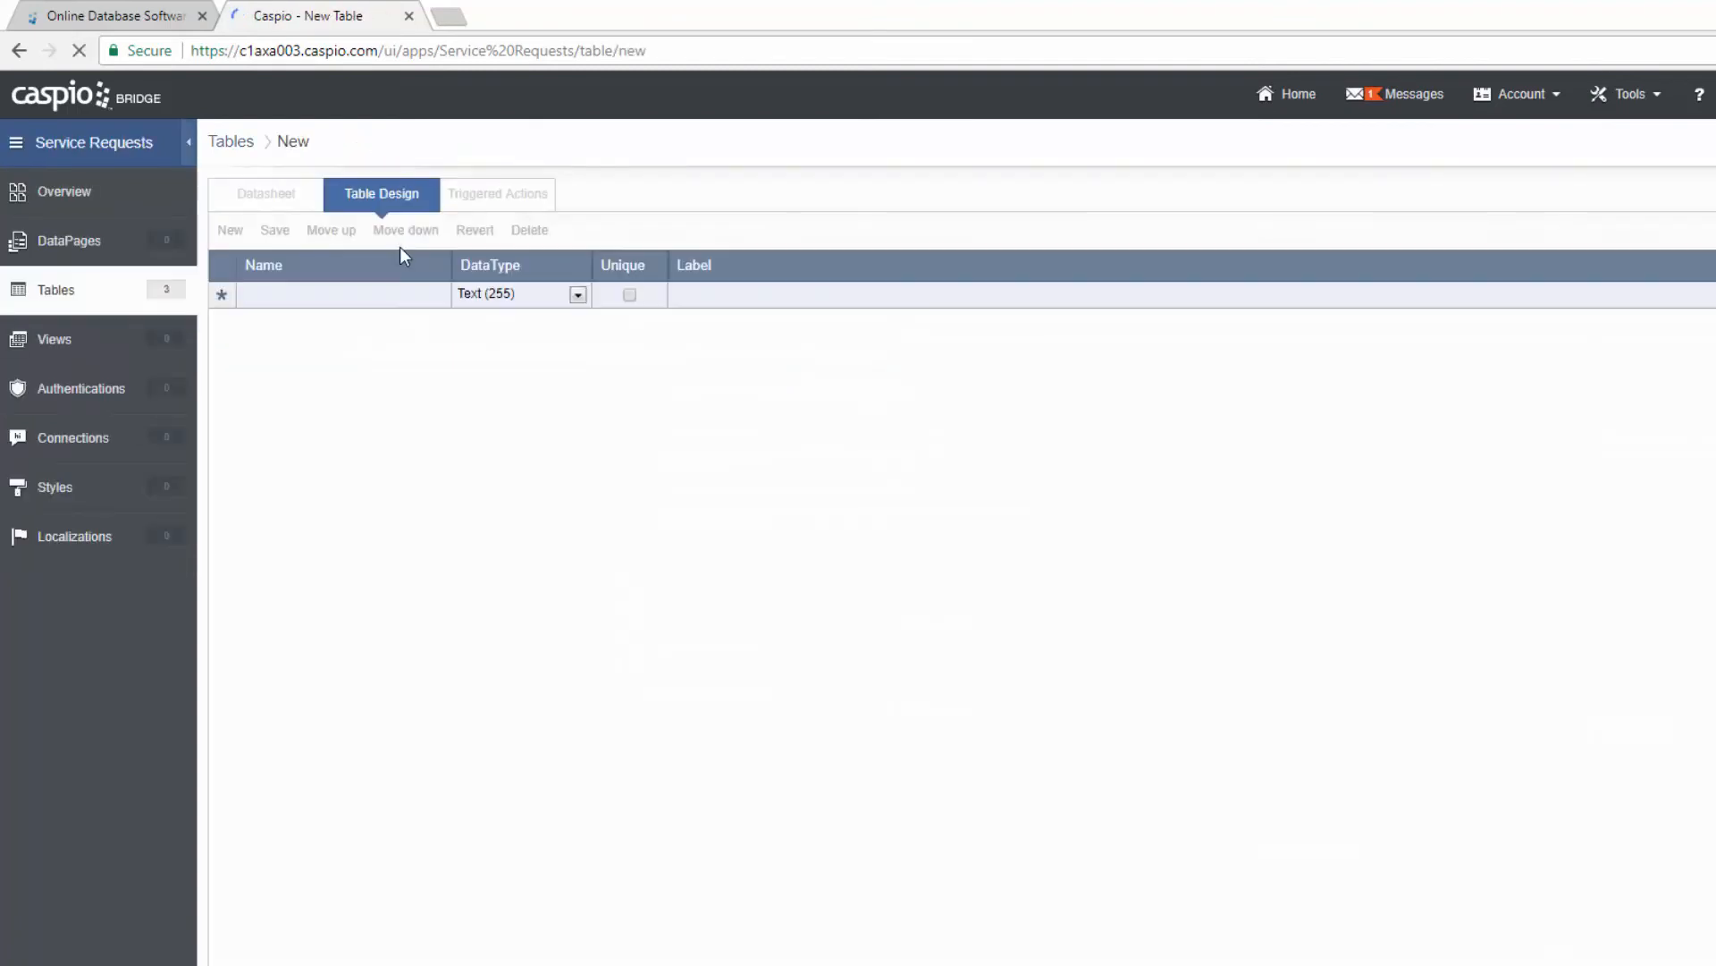
# Step: Create Status_ID as an Autonumber field
pyautogui.click(378, 297)
pyautogui.write('Status_ID')
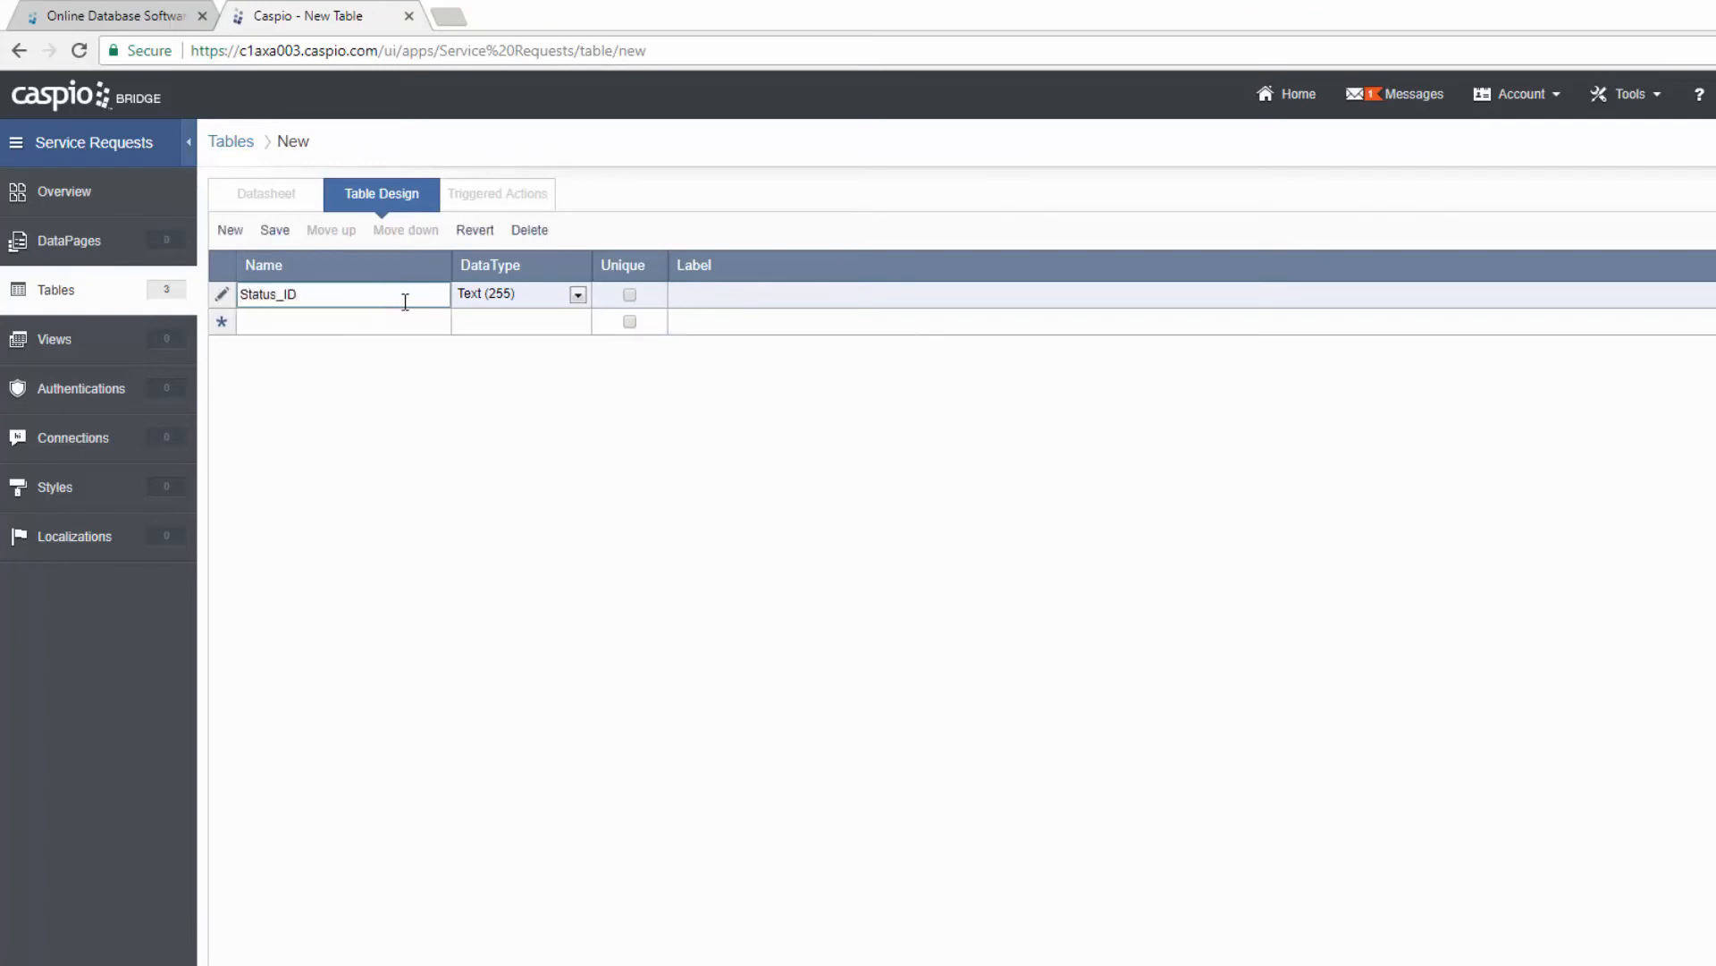
pyautogui.click(525, 301)
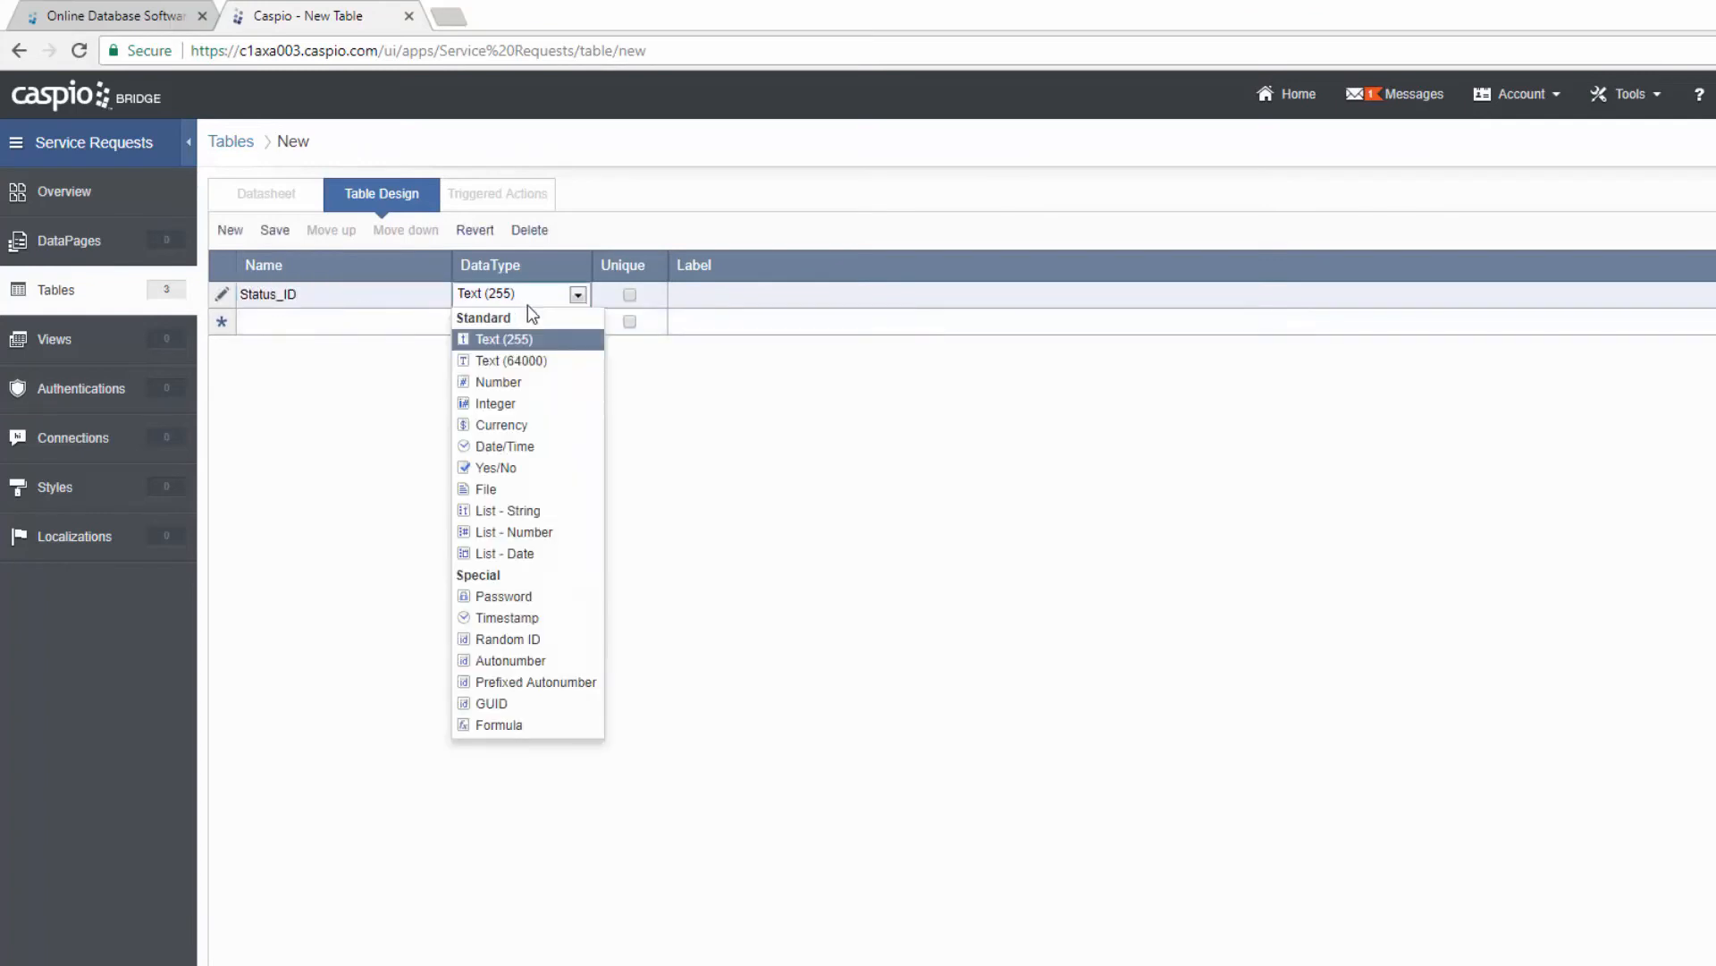
pyautogui.click(536, 661)
# Step: Add a Request_Status text field and name the next field Role
pyautogui.click(320, 324)
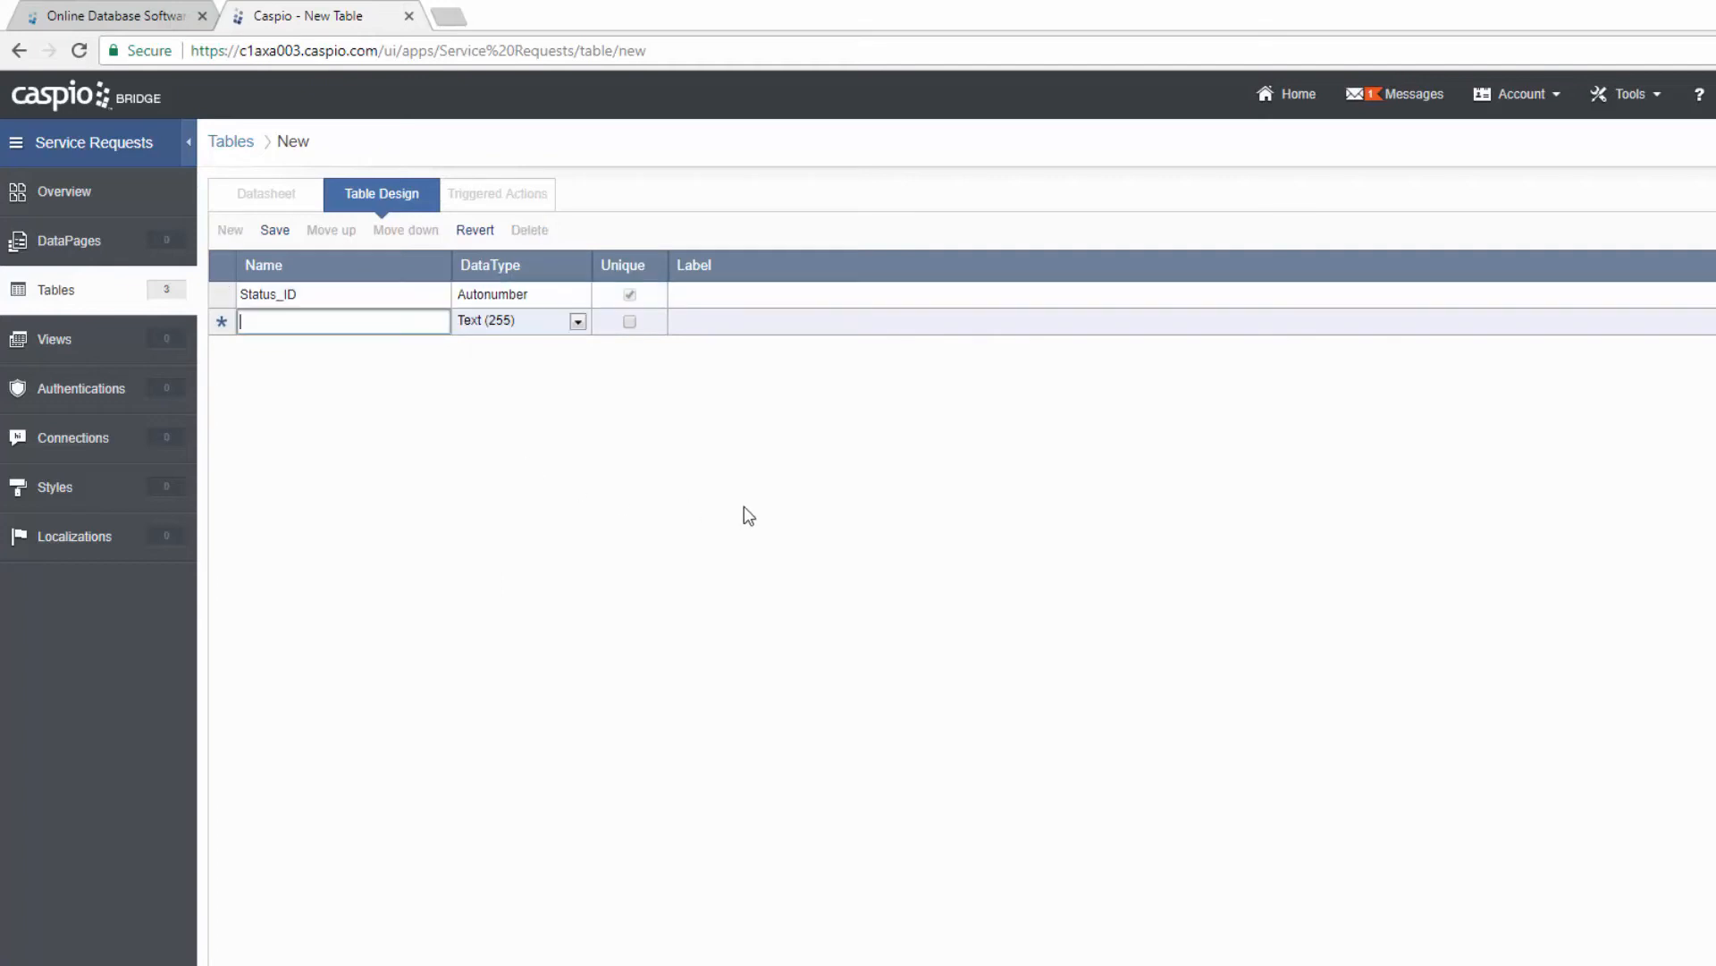
pyautogui.write('REques')
pyautogui.press('BackSpace')
pyautogui.press('BackSpace')
pyautogui.press('BackSpace')
pyautogui.press('BackSpace')
pyautogui.press('BackSpace')
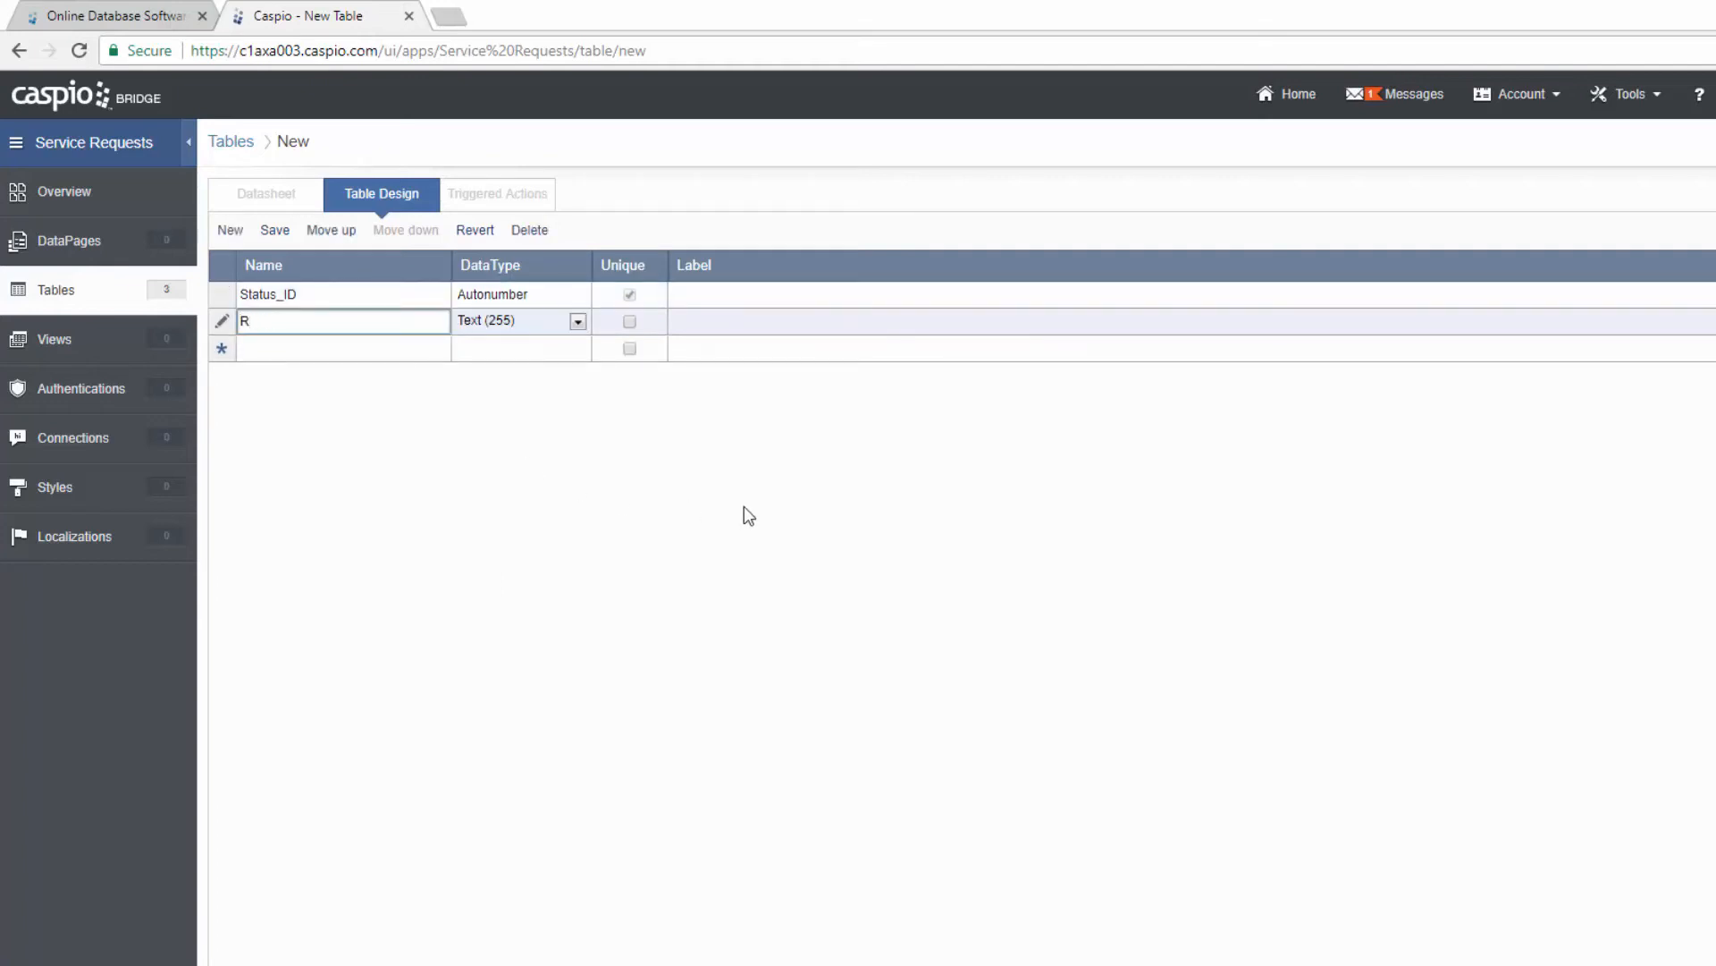
pyautogui.write('equest_Status')
pyautogui.click(407, 350)
pyautogui.write('Role')
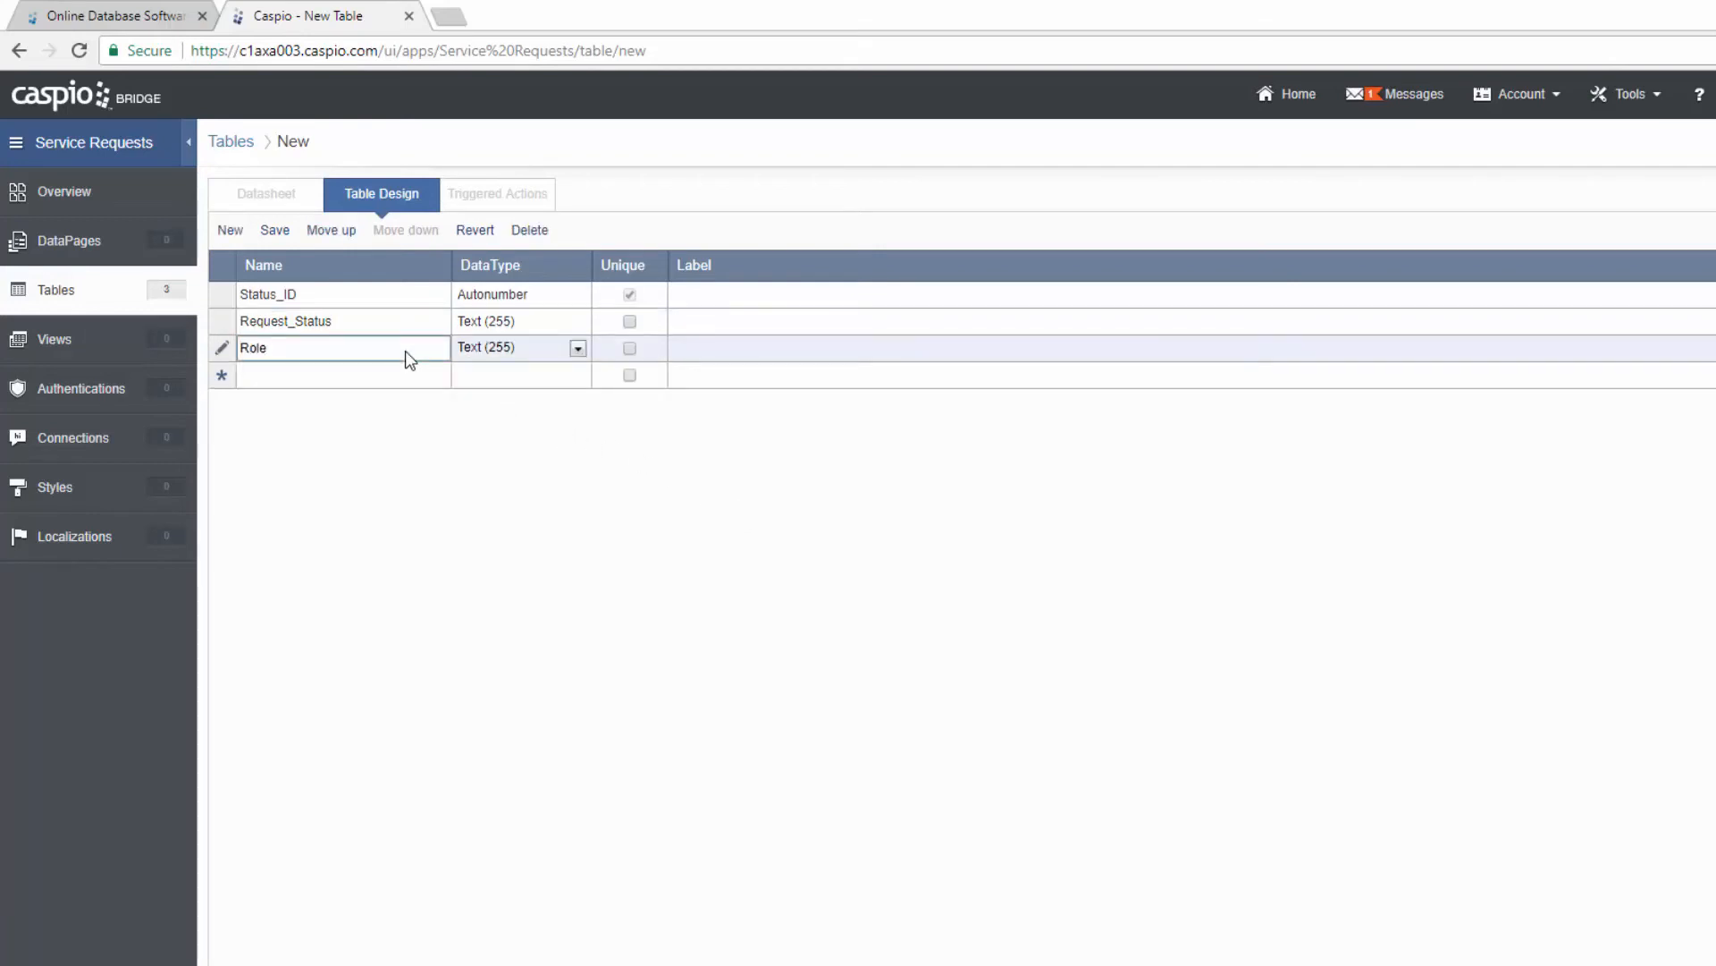
# Step: Save the table as SR_Request_Status_Lookup and open its datasheet
pyautogui.click(276, 234)
pyautogui.write('S')
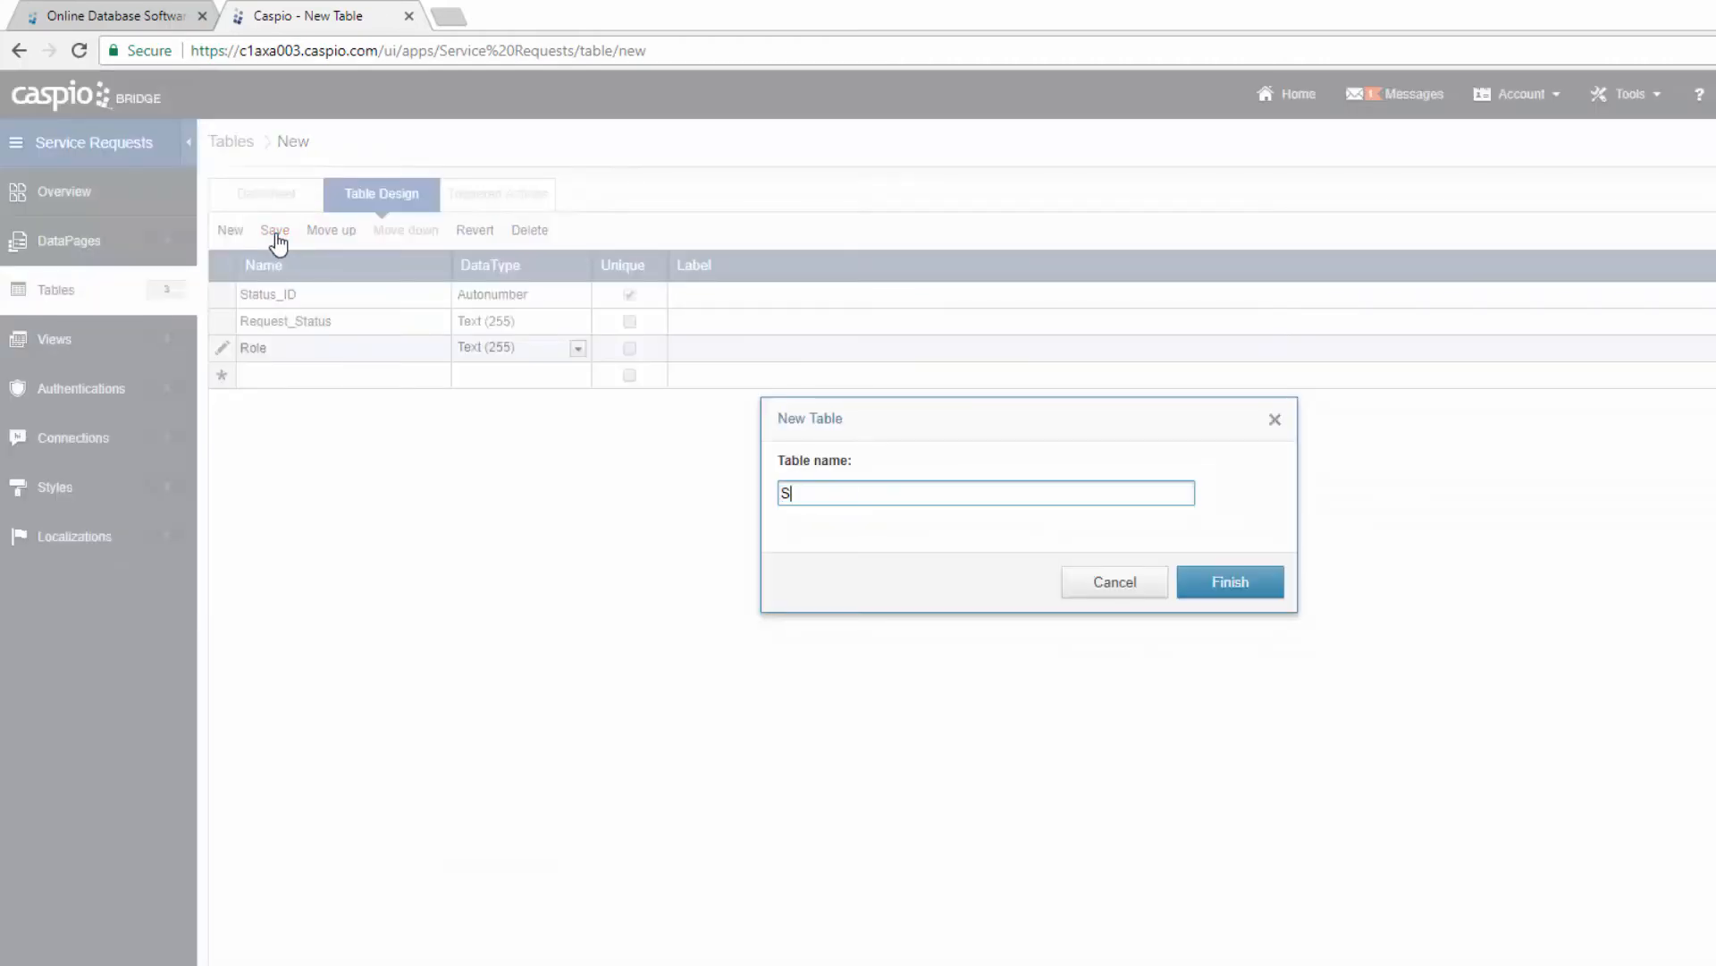
pyautogui.write('R_REques')
pyautogui.press('BackSpace')
pyautogui.press('BackSpace')
pyautogui.press('BackSpace')
pyautogui.press('BackSpace')
pyautogui.press('BackSpace')
pyautogui.write('equest_Status_Lookup')
pyautogui.click(1220, 588)
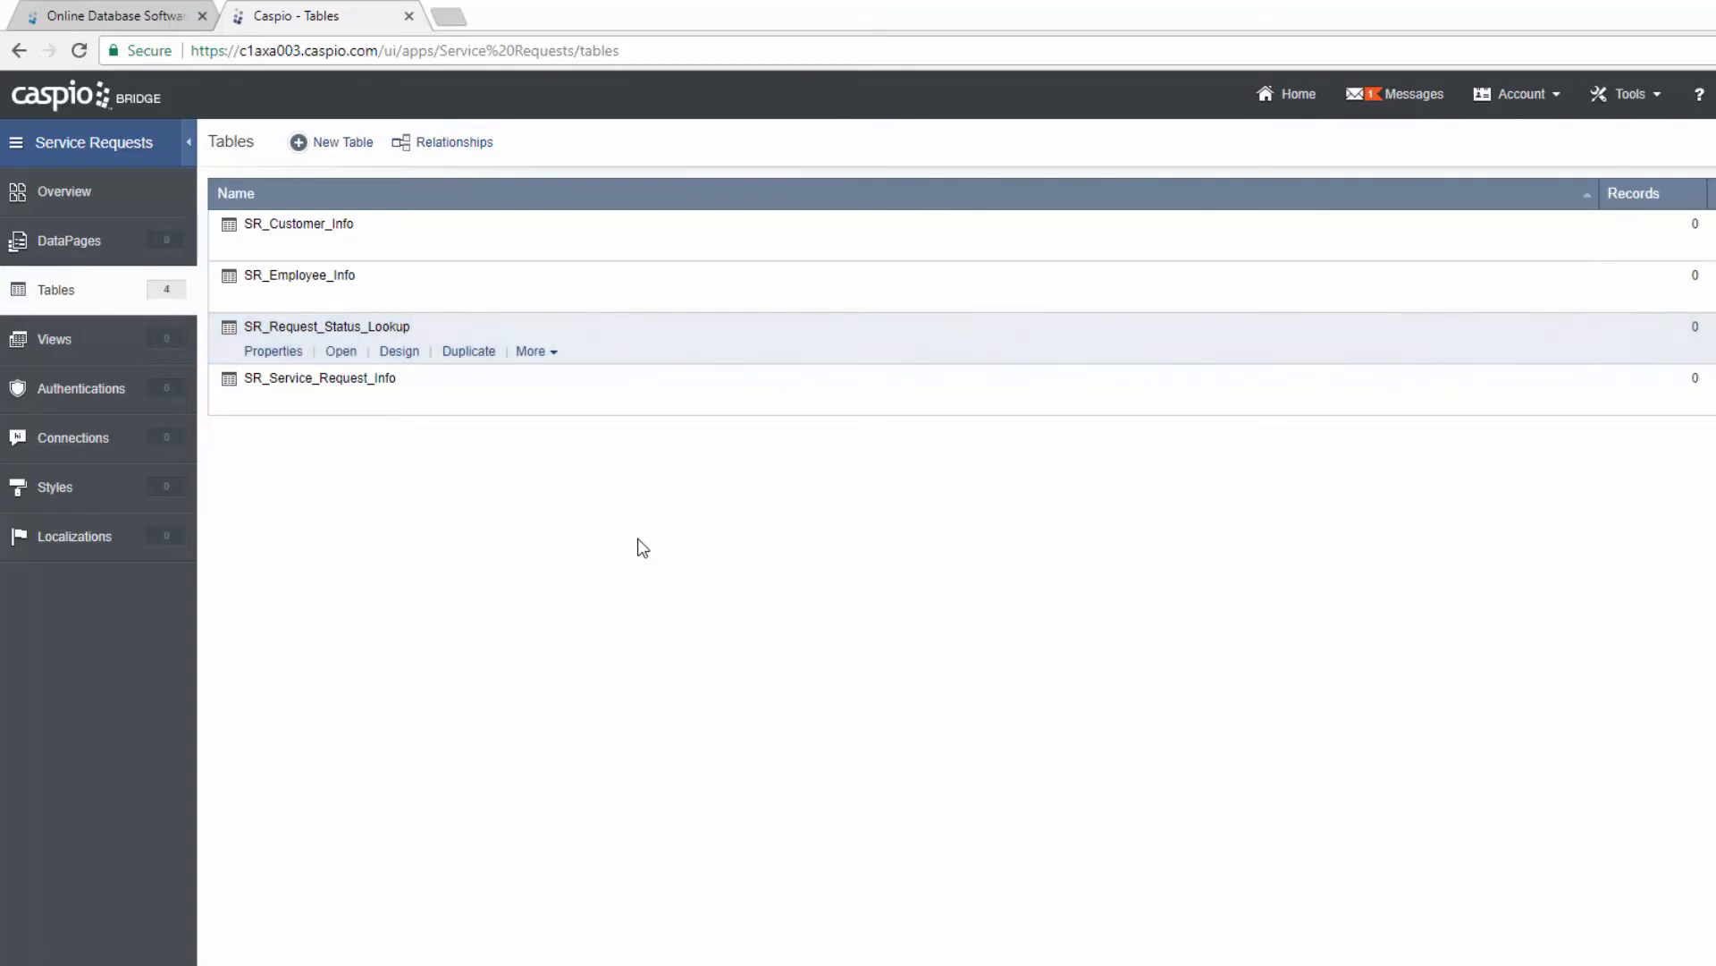
pyautogui.click(340, 354)
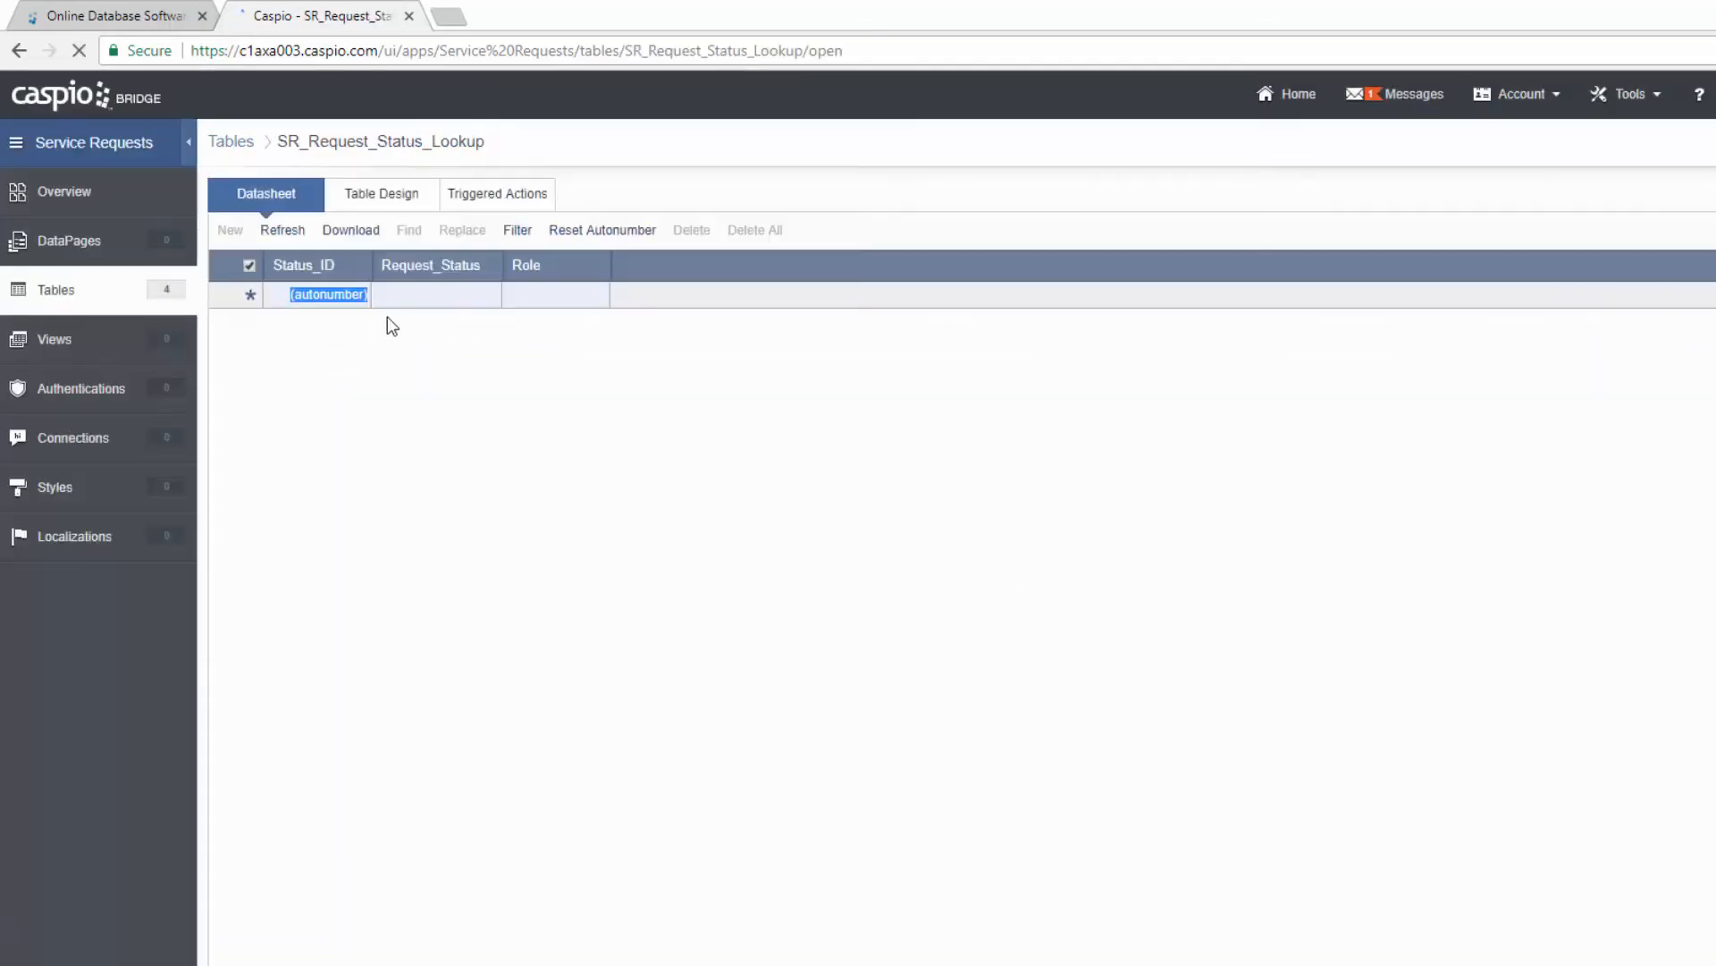
# Step: Enter status records New, Pending Review and Submitted for Approval
pyautogui.click(420, 294)
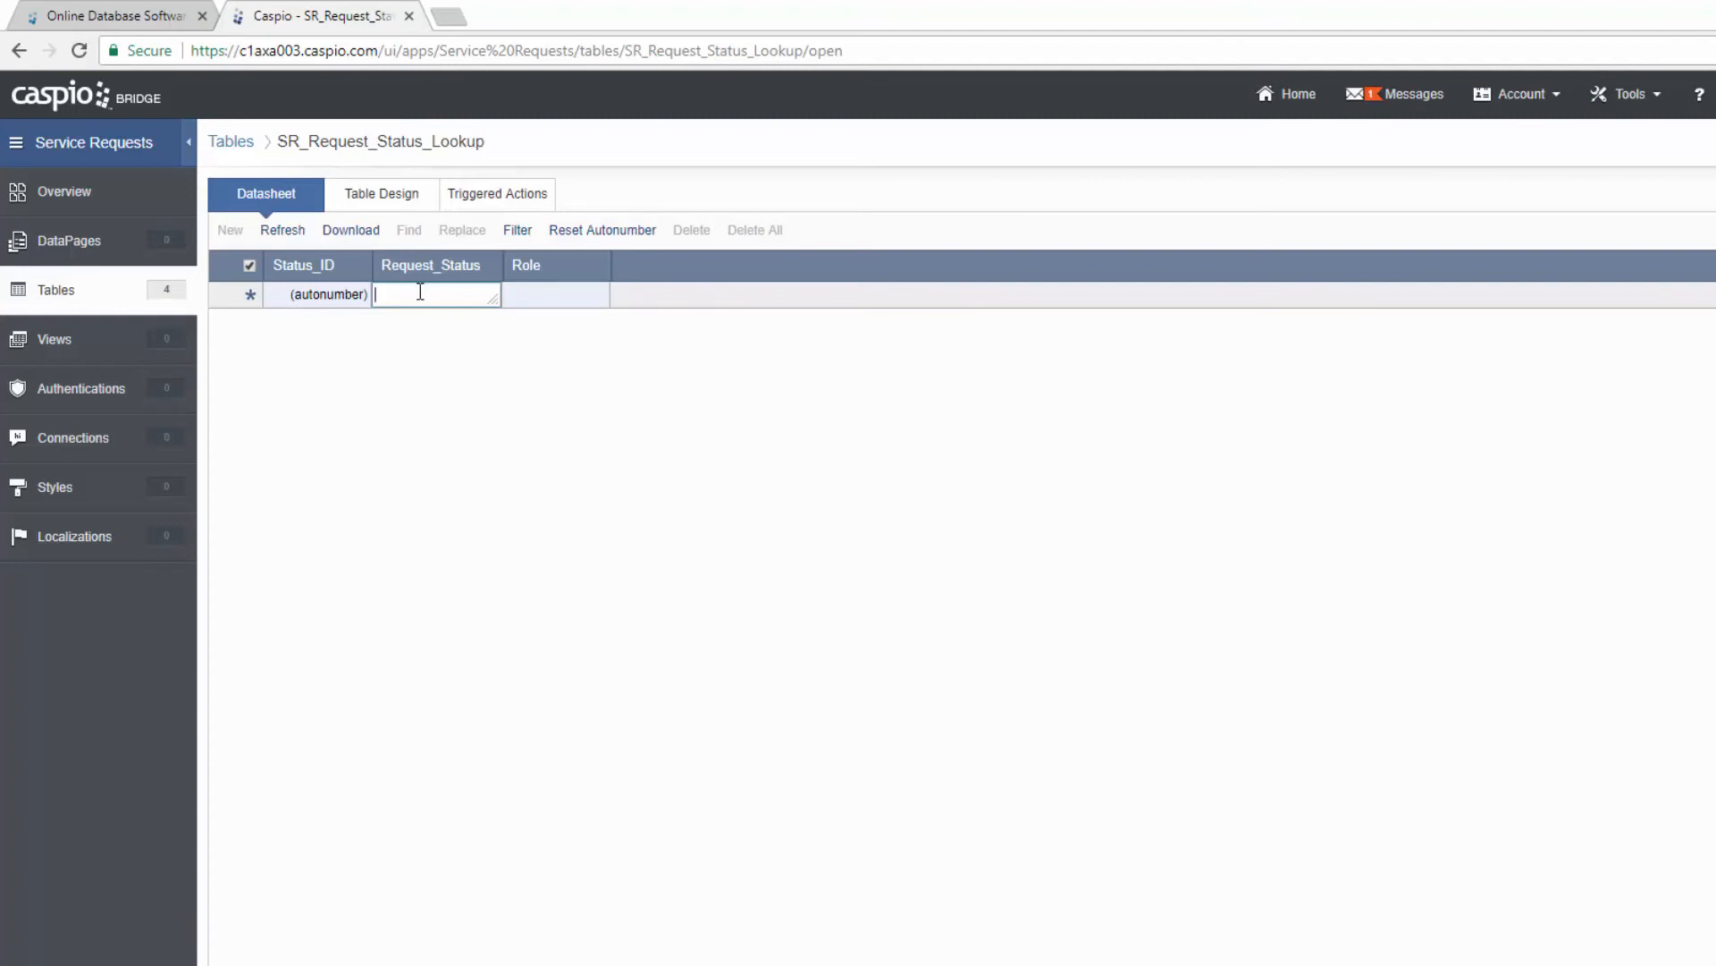
pyautogui.write('NEsew')
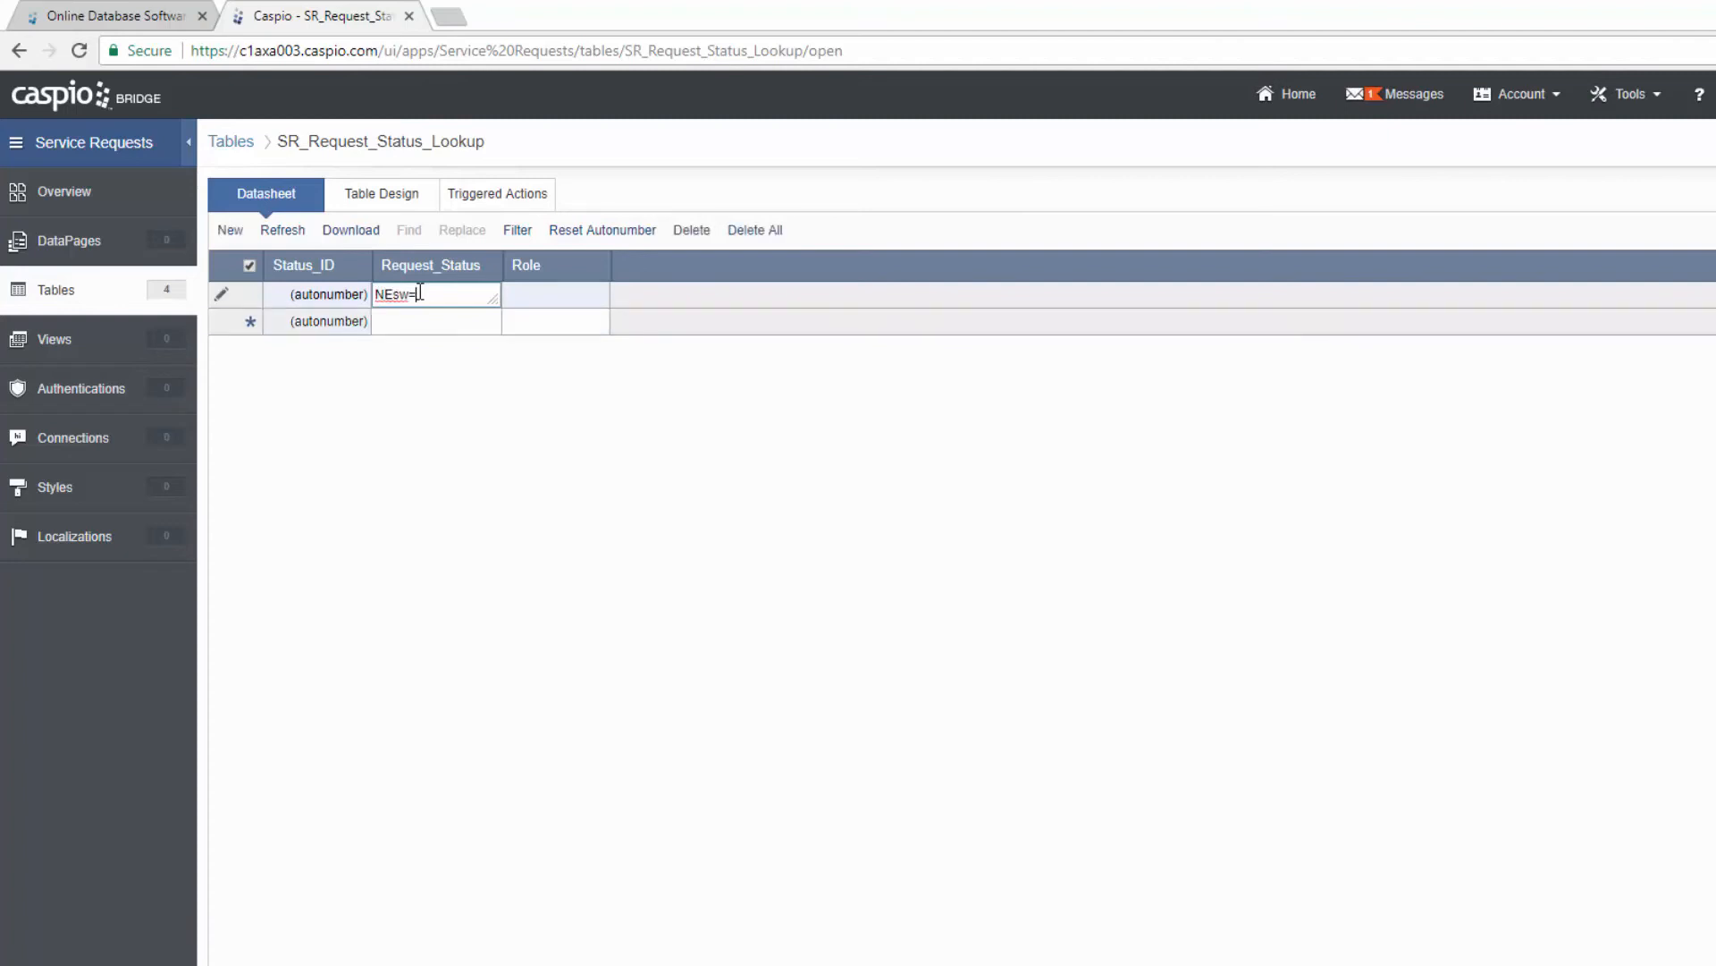
pyautogui.press('BackSpace')
pyautogui.press('BackSpace')
pyautogui.press('BackSpace')
pyautogui.press('BackSpace')
pyautogui.write('ew')
pyautogui.press('Return')
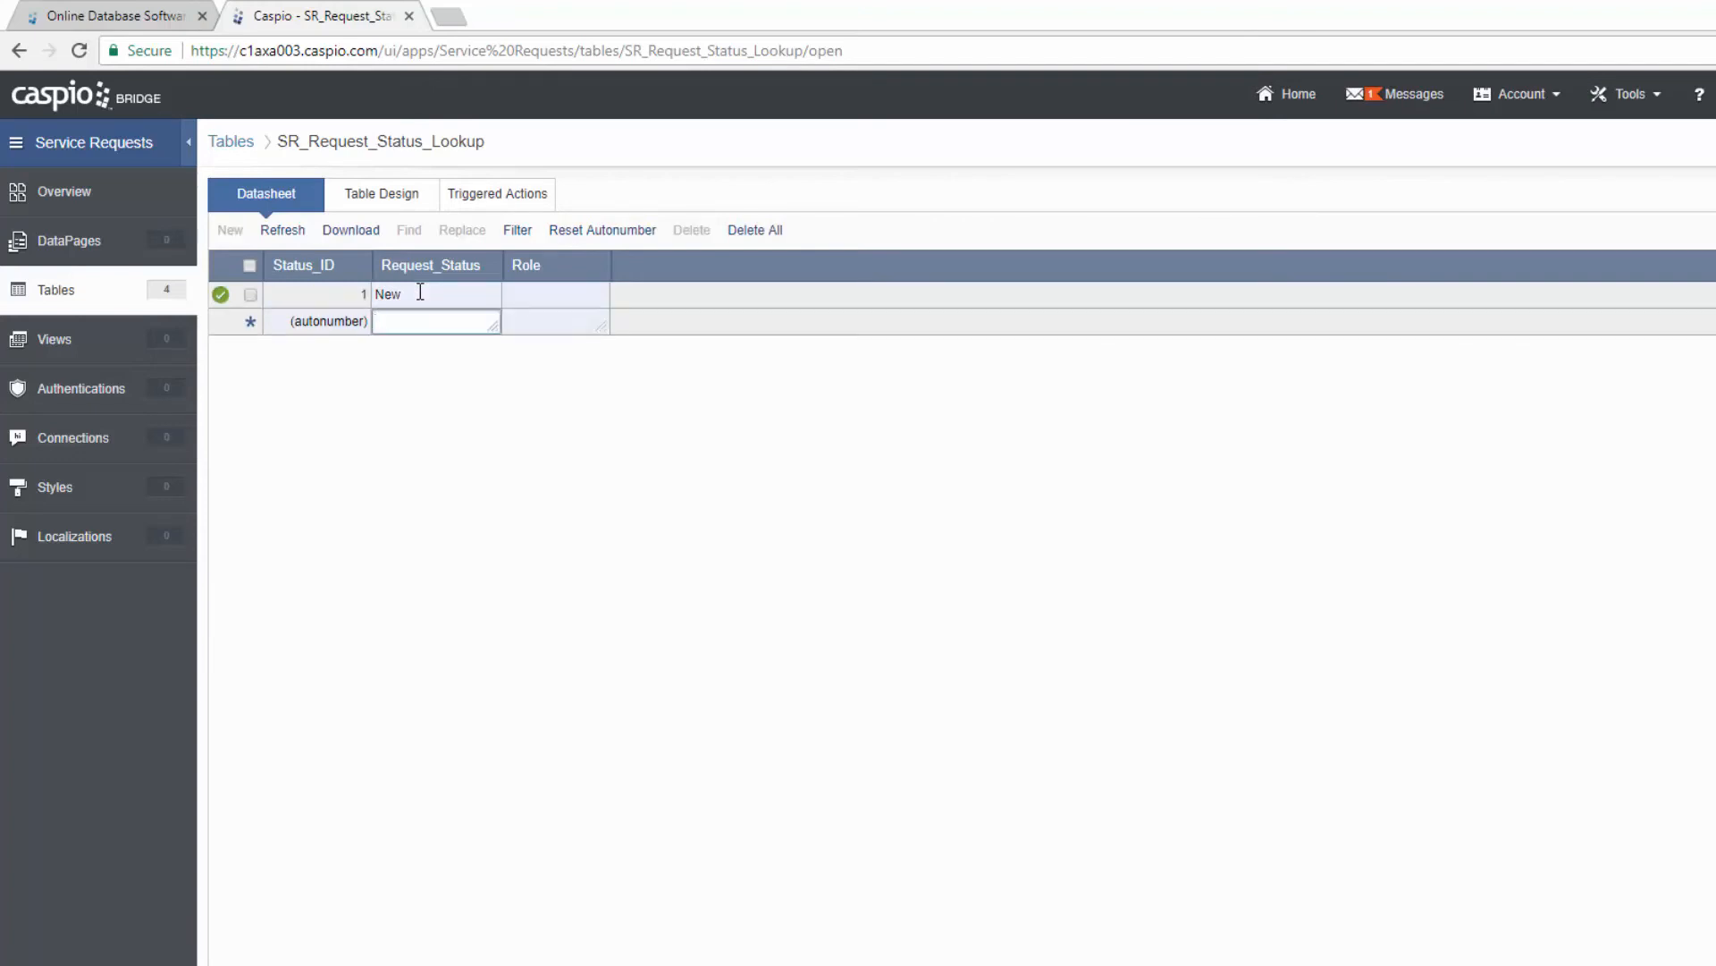
pyautogui.write('Pending Review')
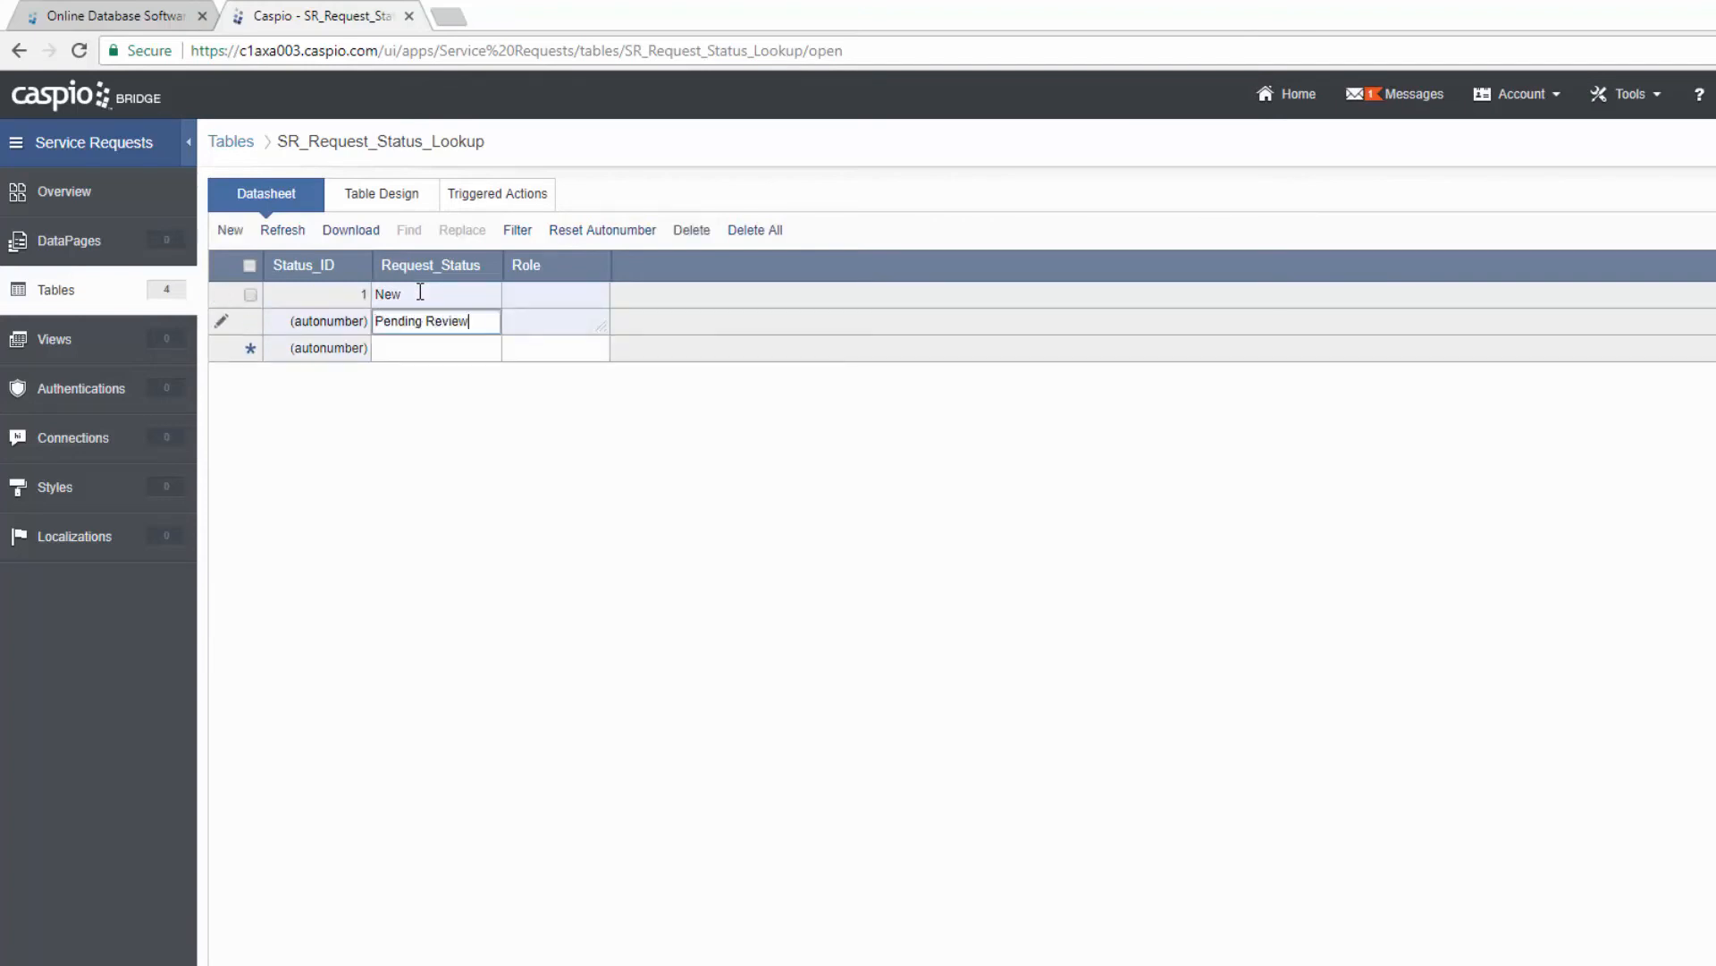
pyautogui.press('Tab')
pyautogui.press('Return')
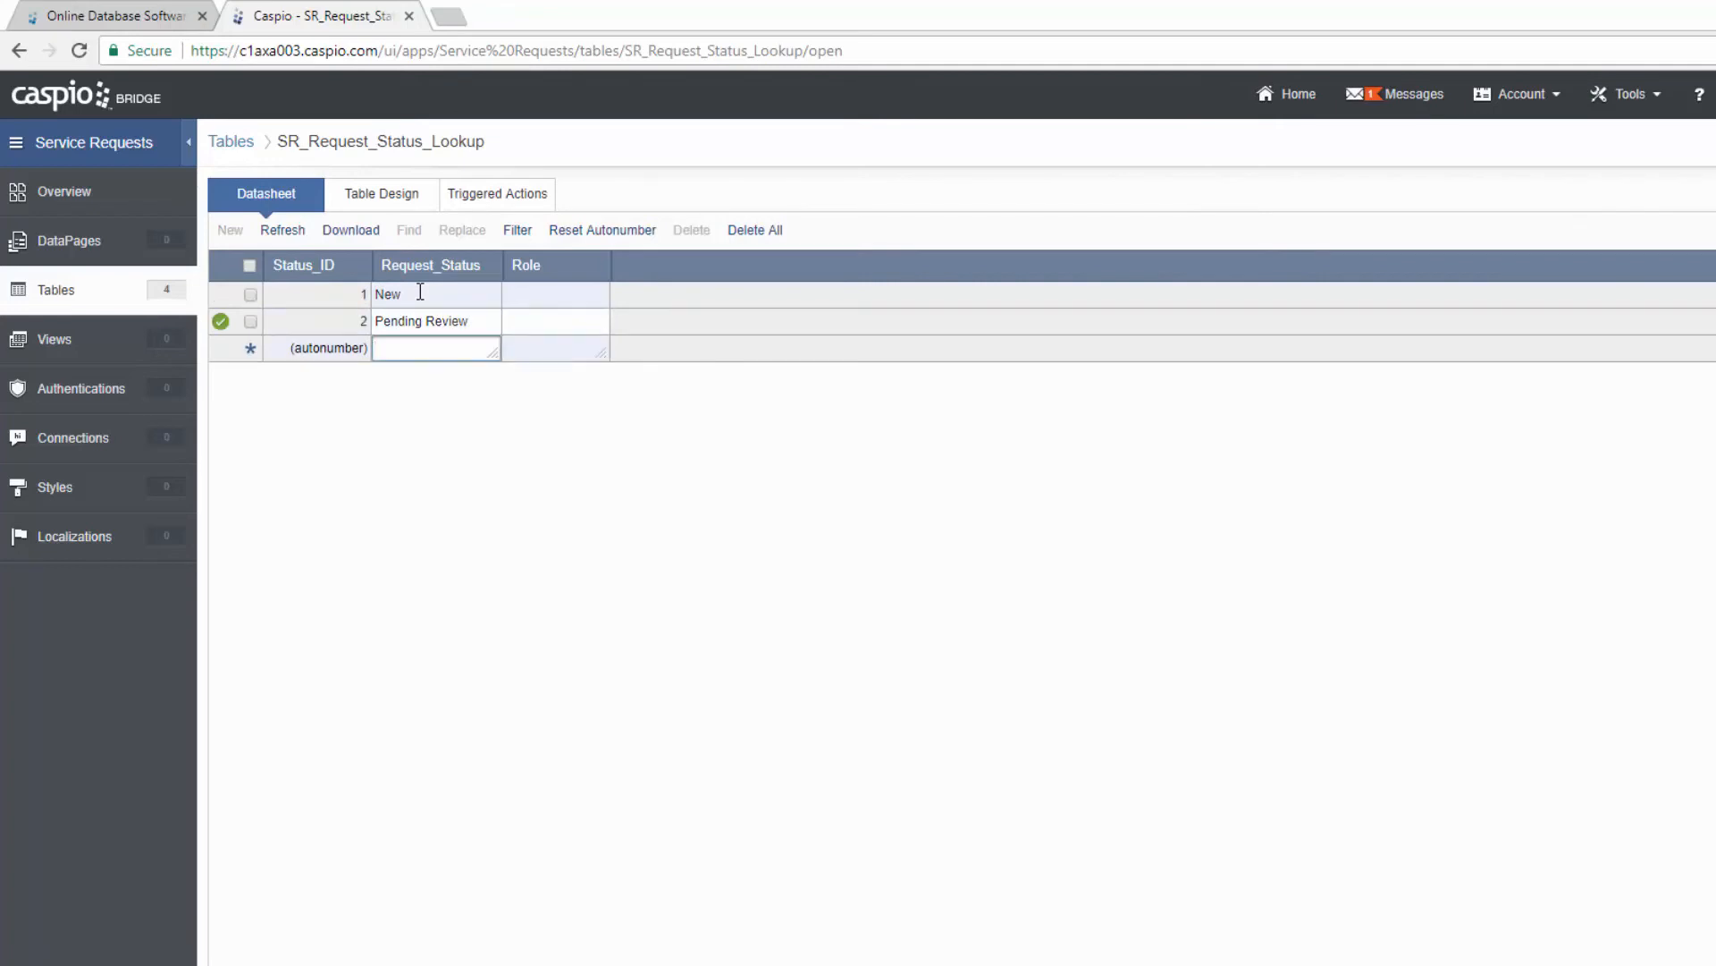
pyautogui.write('Submitted fo')
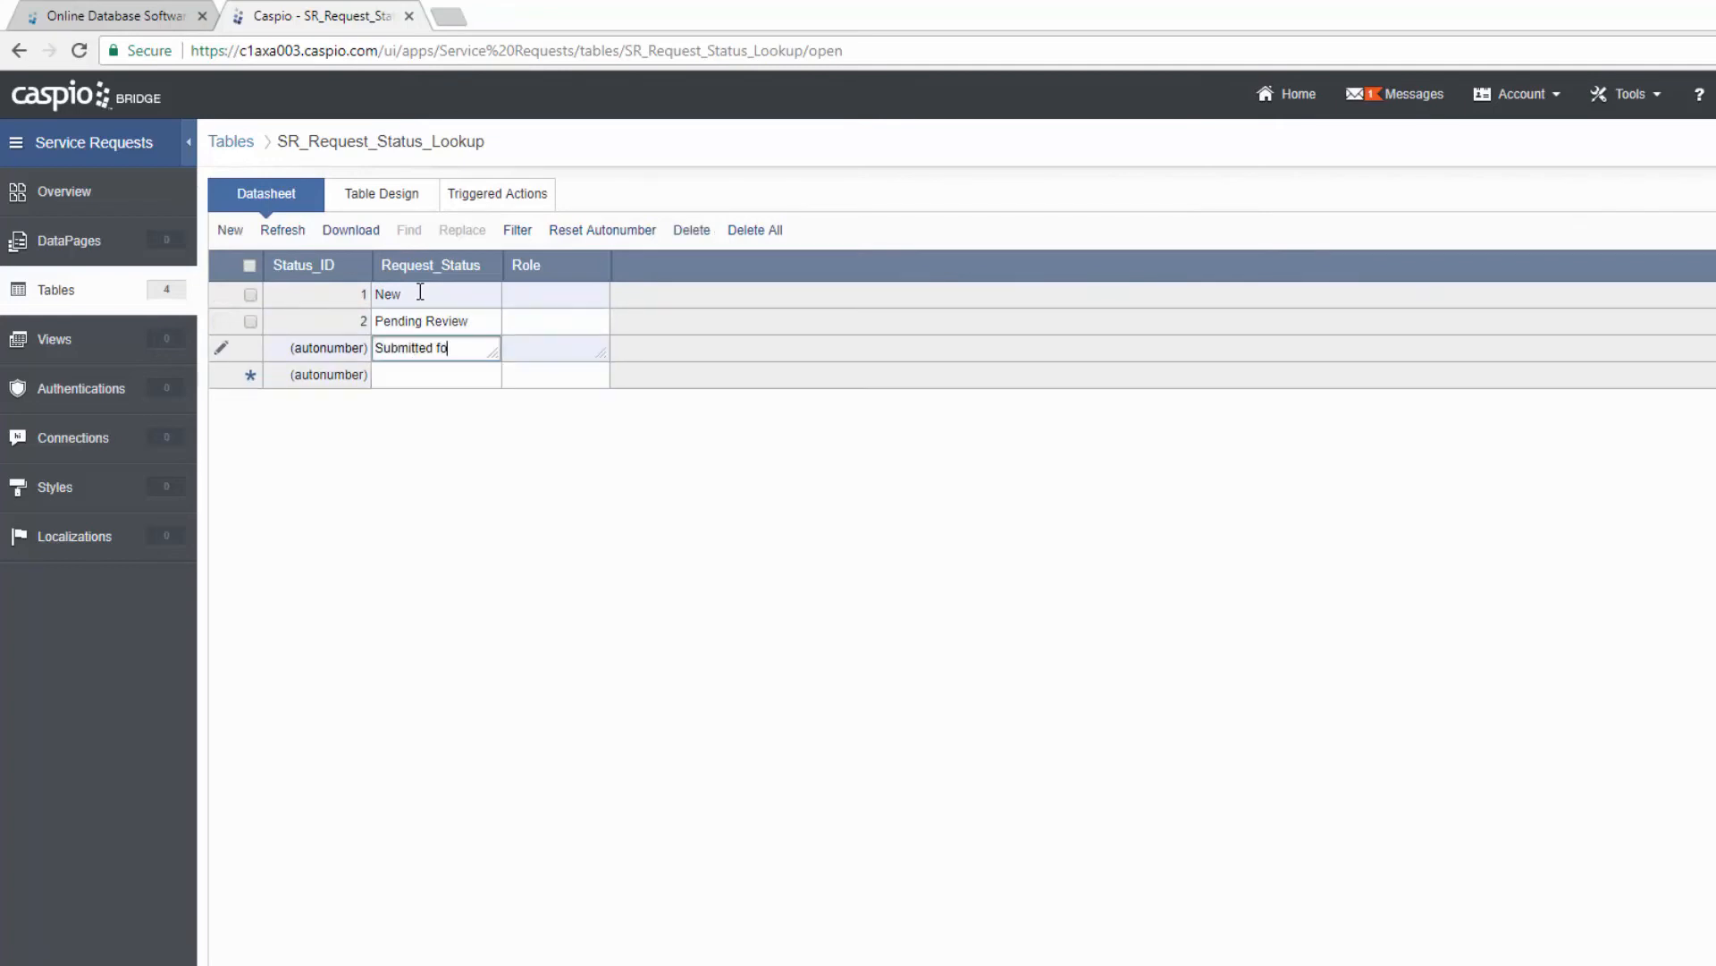
pyautogui.write('r Approval')
pyautogui.press('Tab')
pyautogui.press('Return')
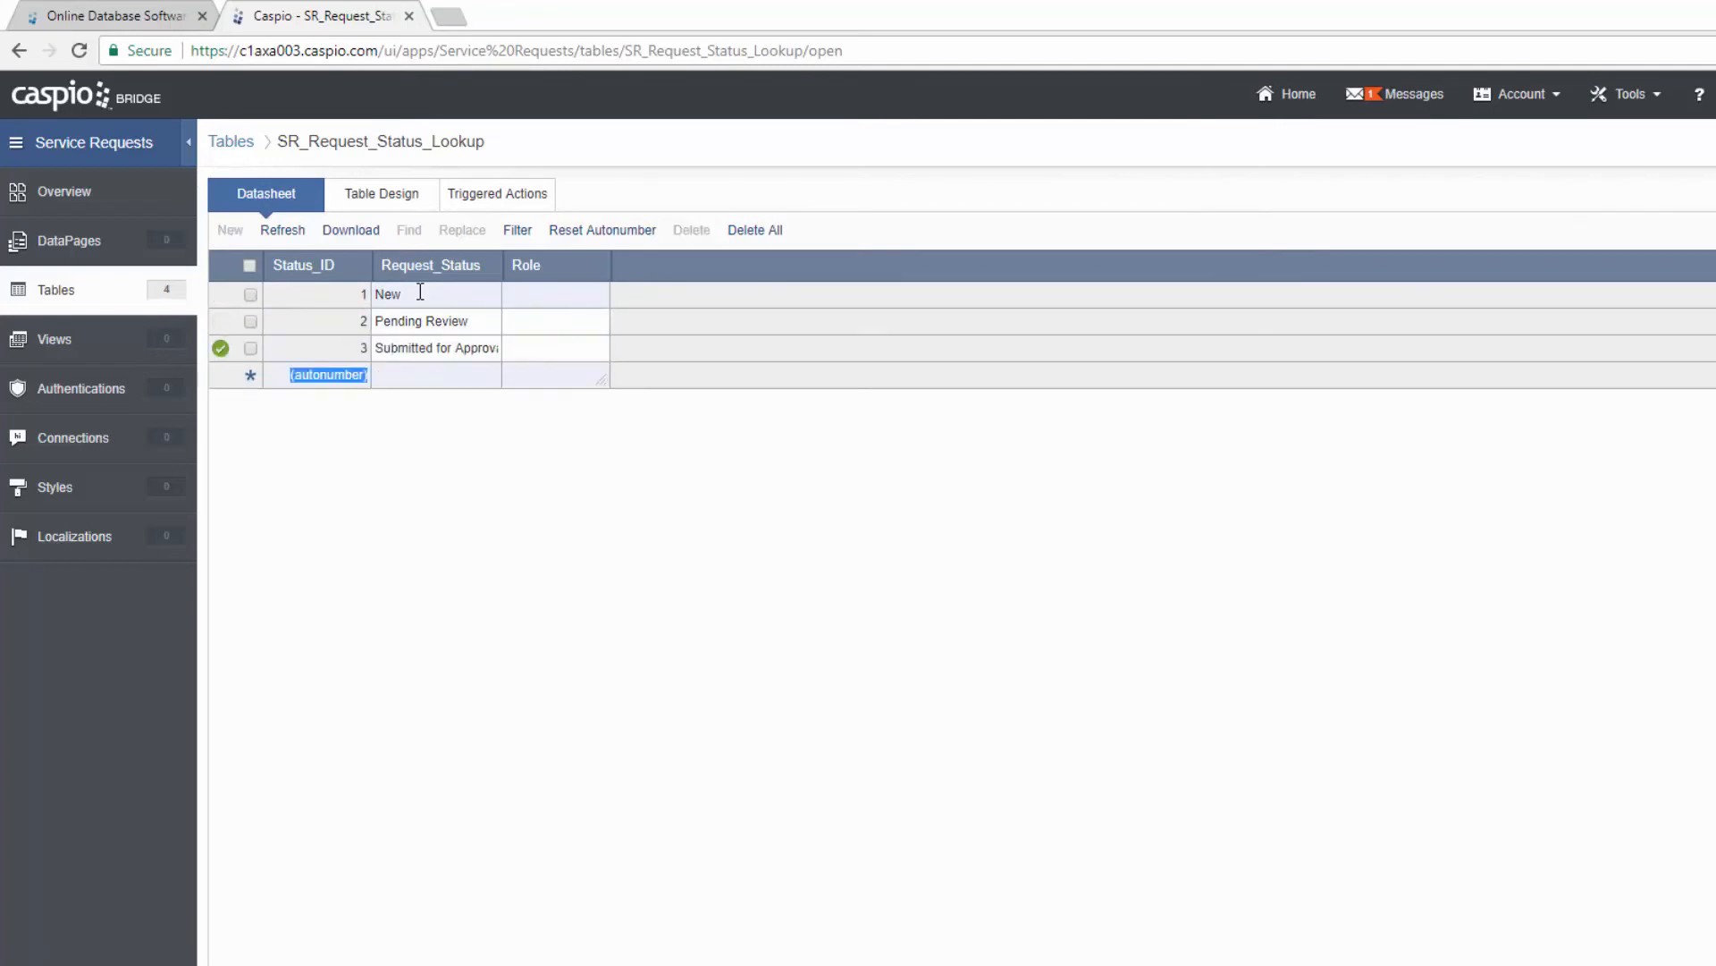
# Step: Enter Request Approved, Request Declined and Resubmit for Approval, and widen the Request_Status column
pyautogui.press('Tab')
pyautogui.write('Reques')
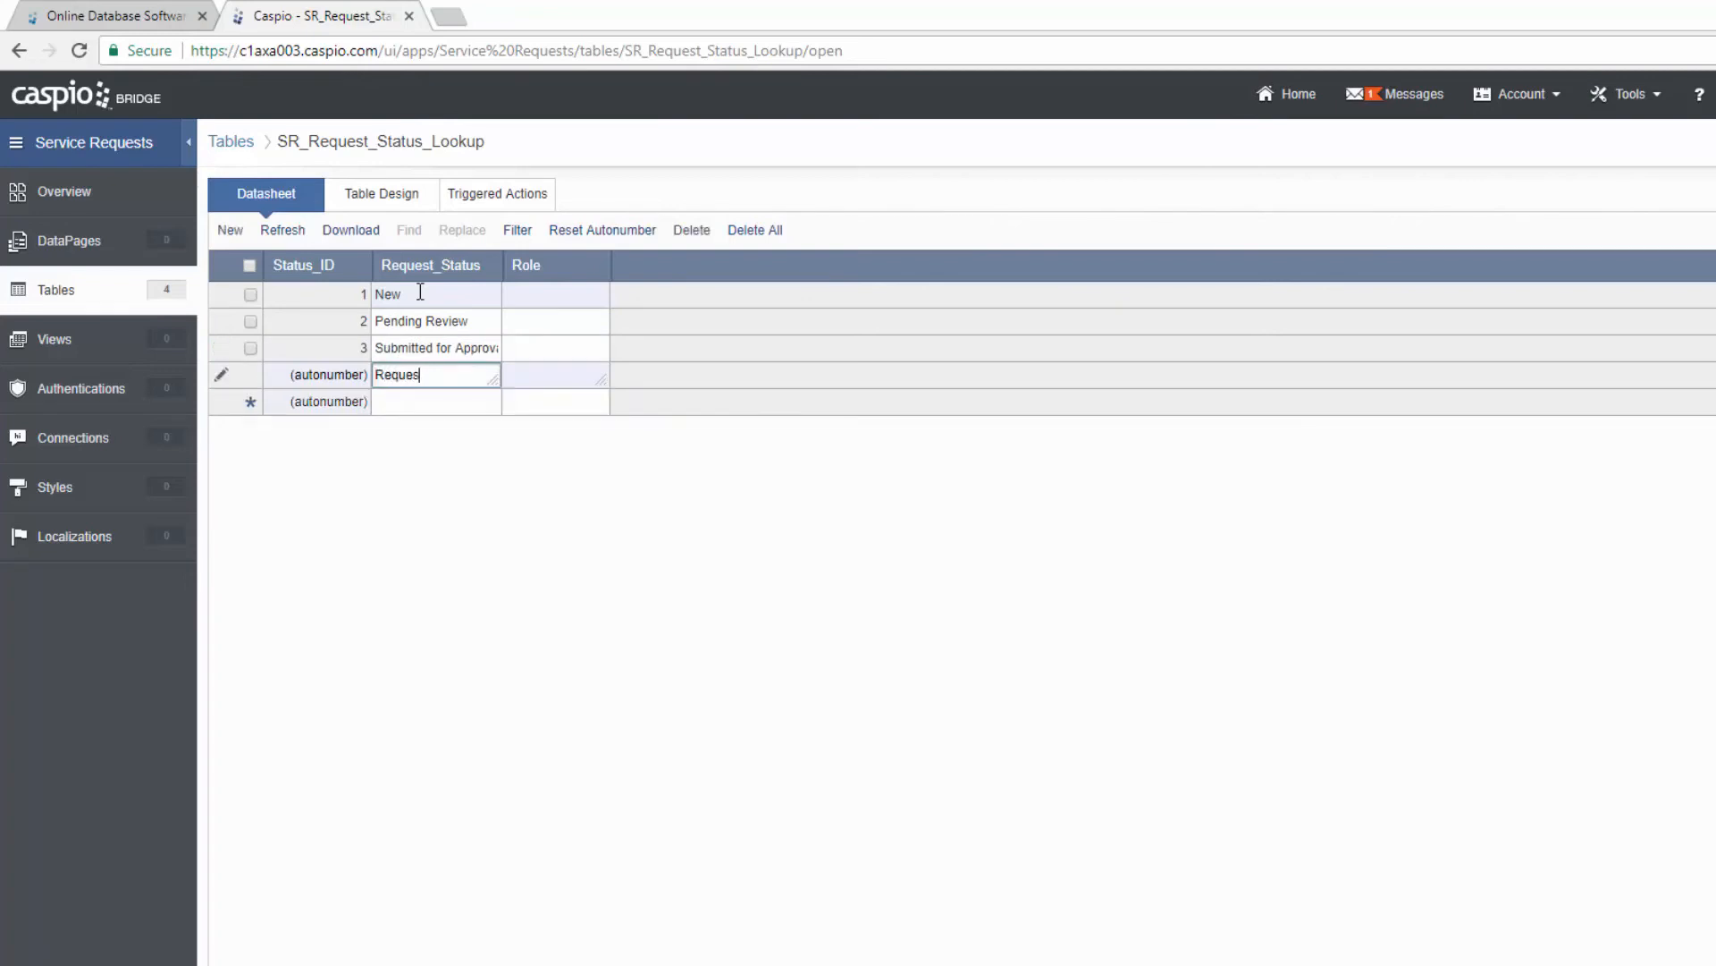
pyautogui.write('t Approved')
pyautogui.press('Tab')
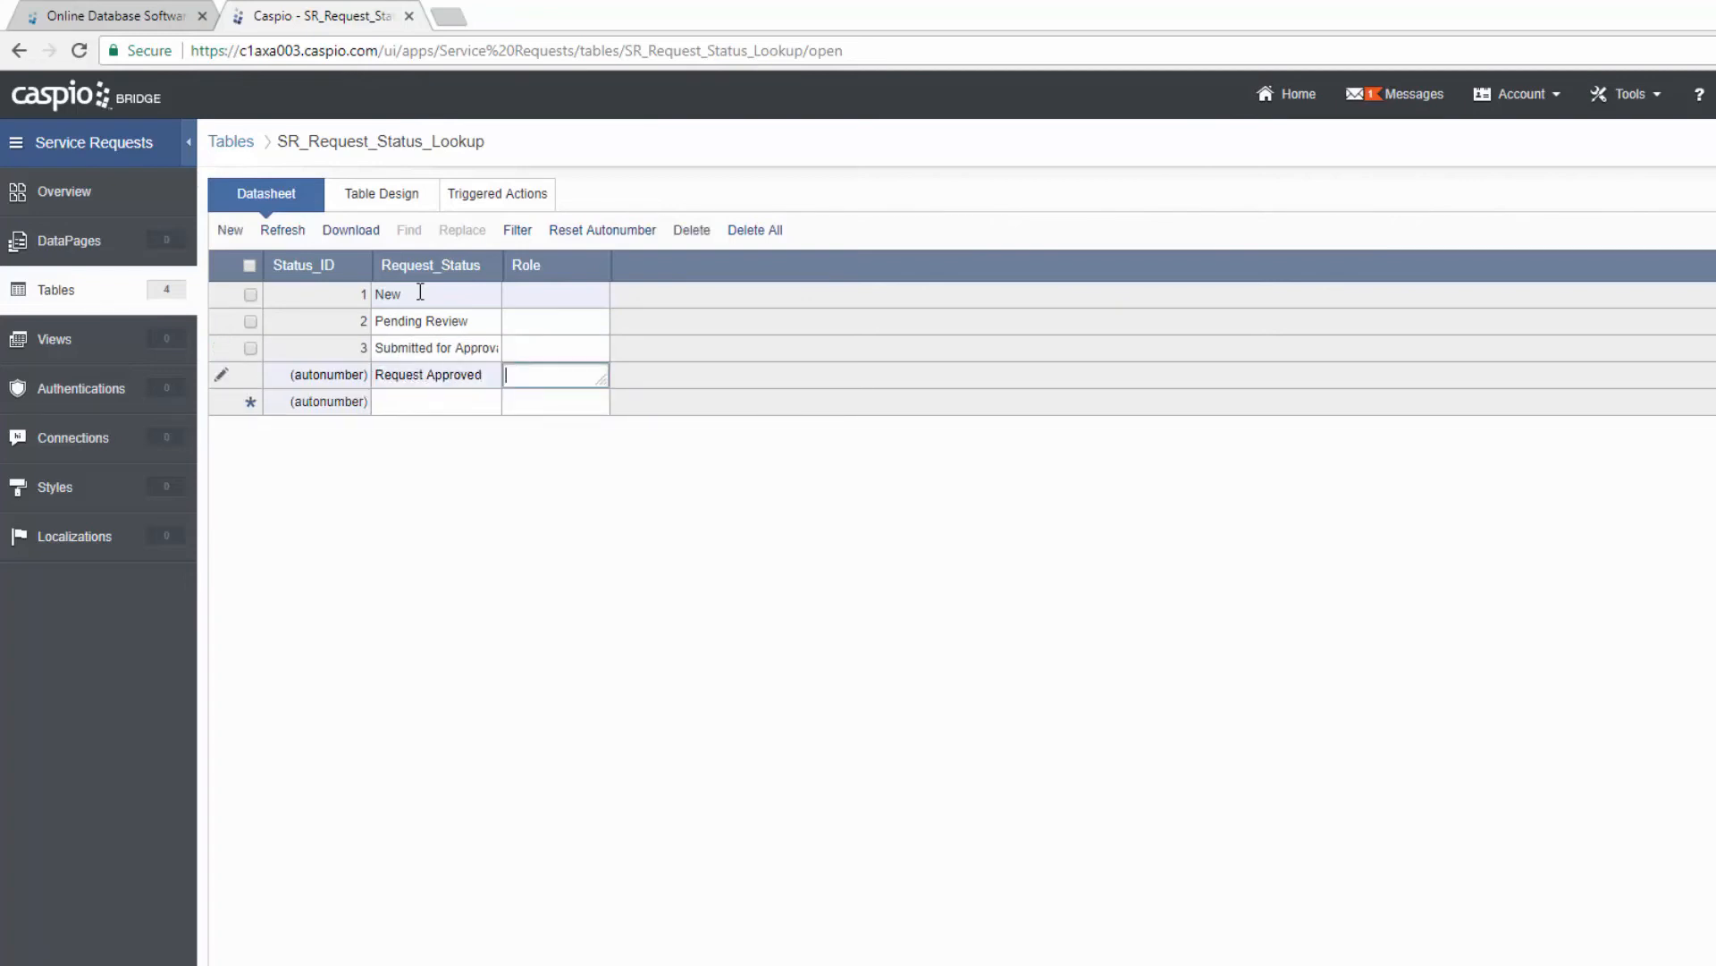
pyautogui.press('Return')
pyautogui.press('Tab')
pyautogui.write('Requ')
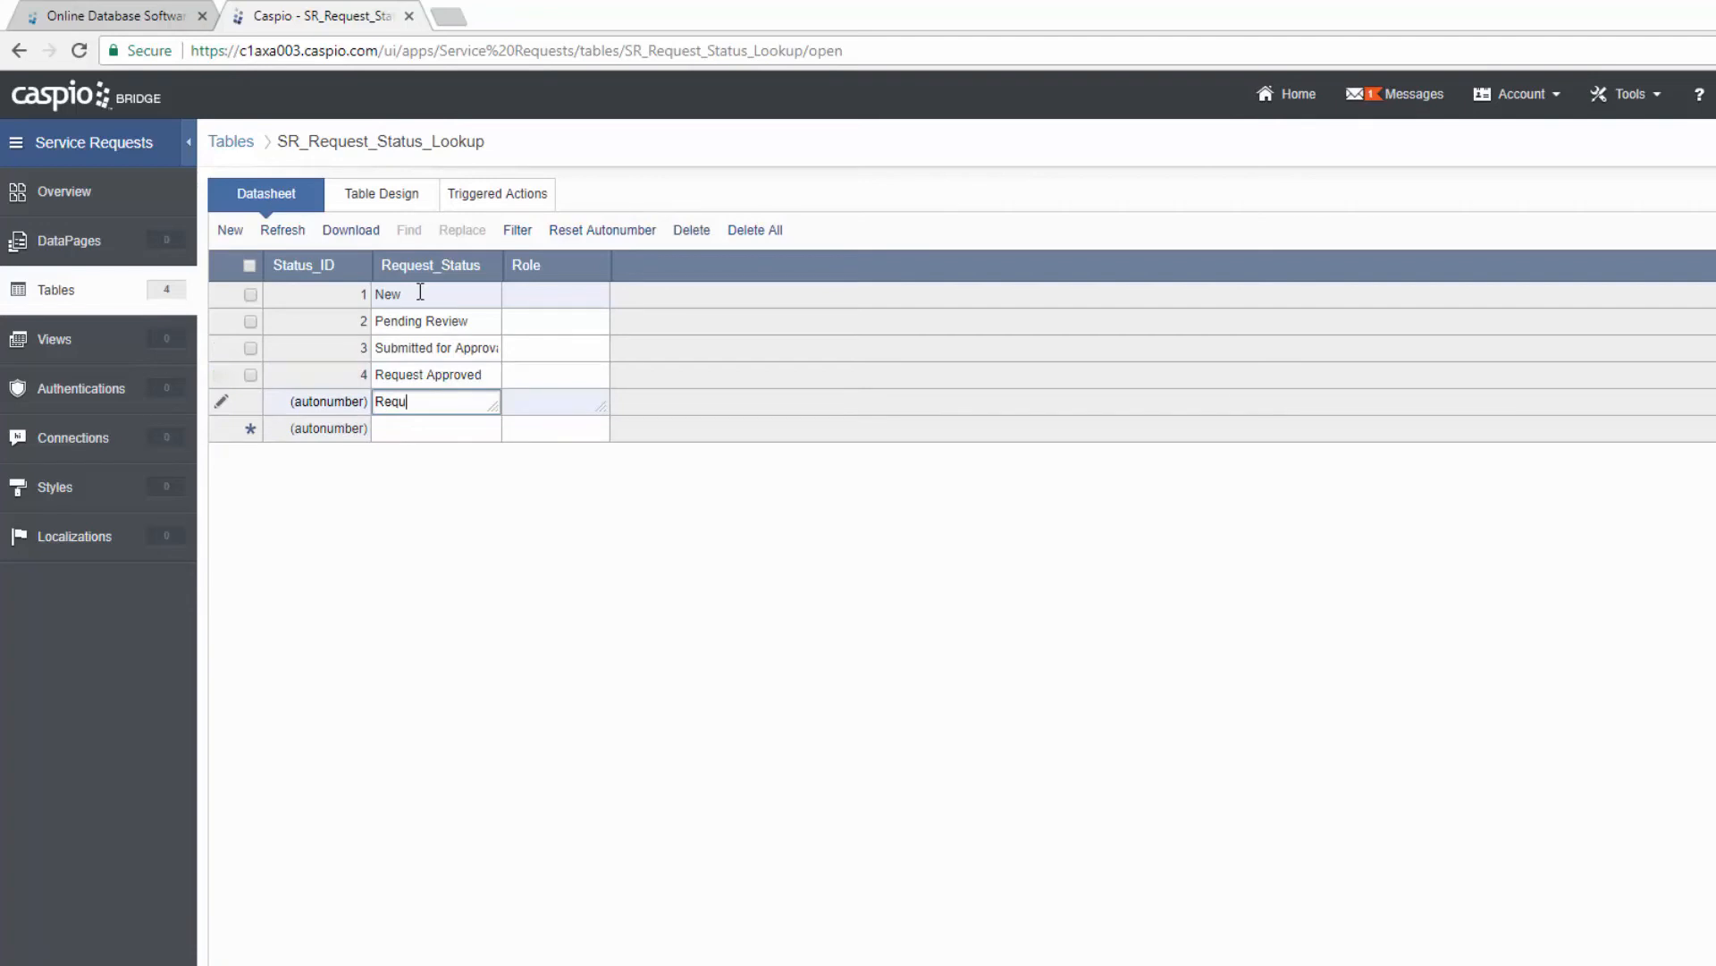
pyautogui.write('est Declined')
pyautogui.press('Tab')
pyautogui.press('Return')
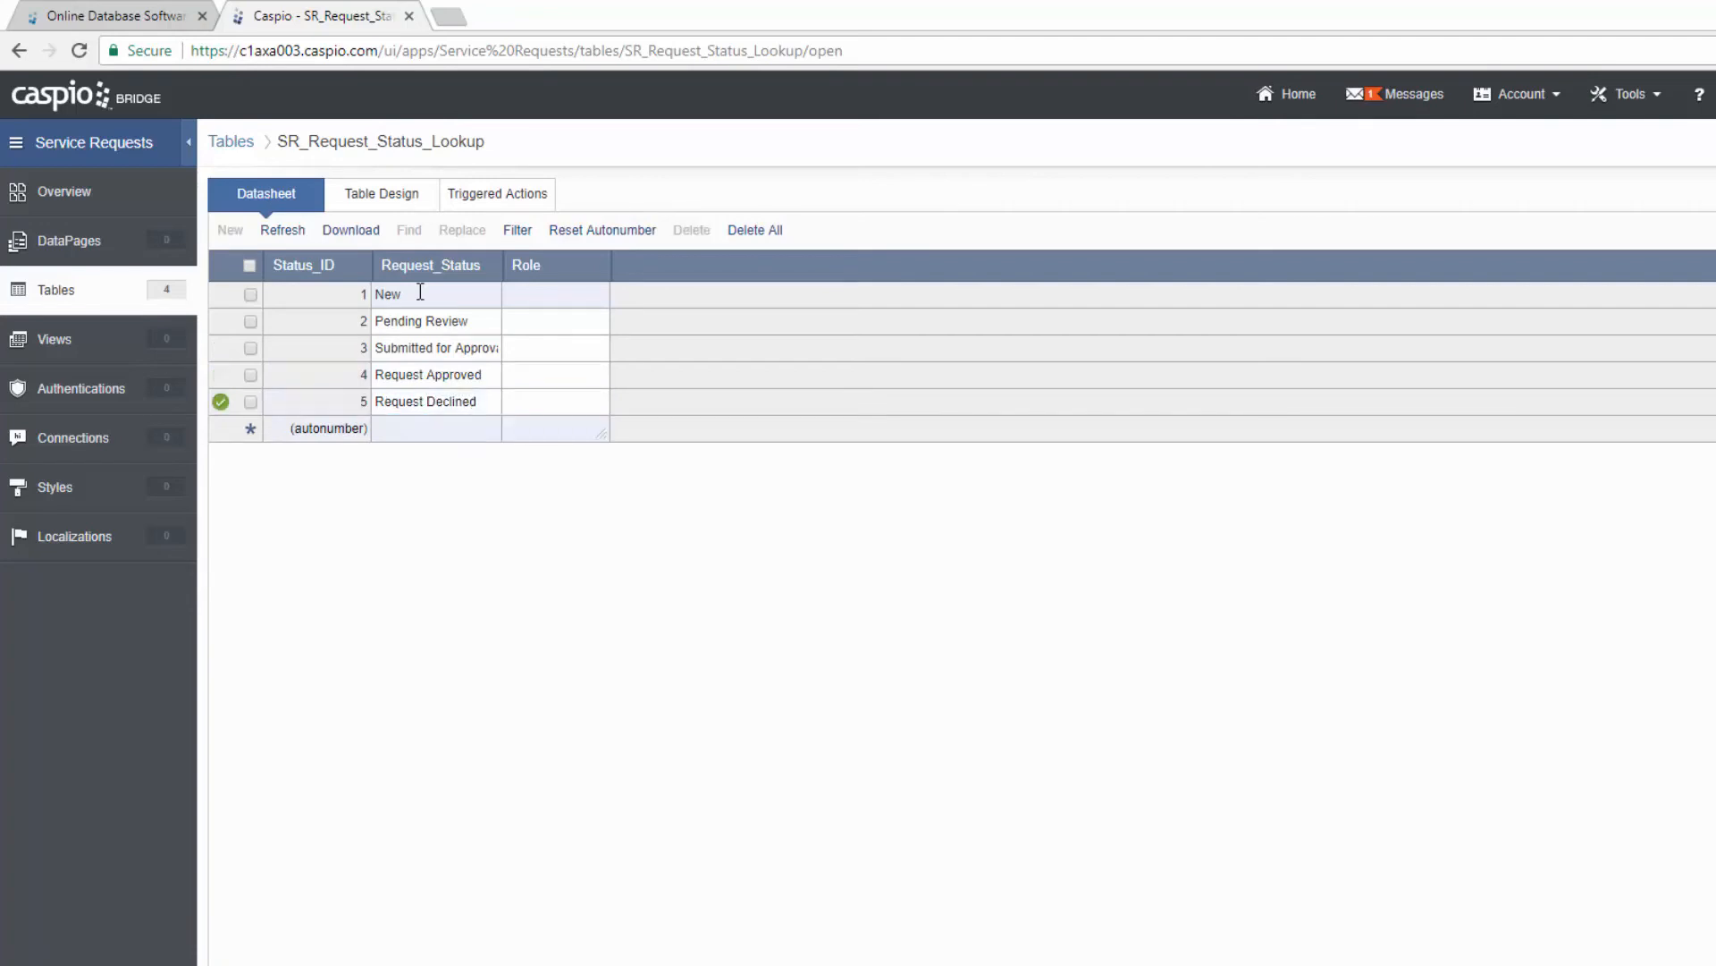
pyautogui.press('Tab')
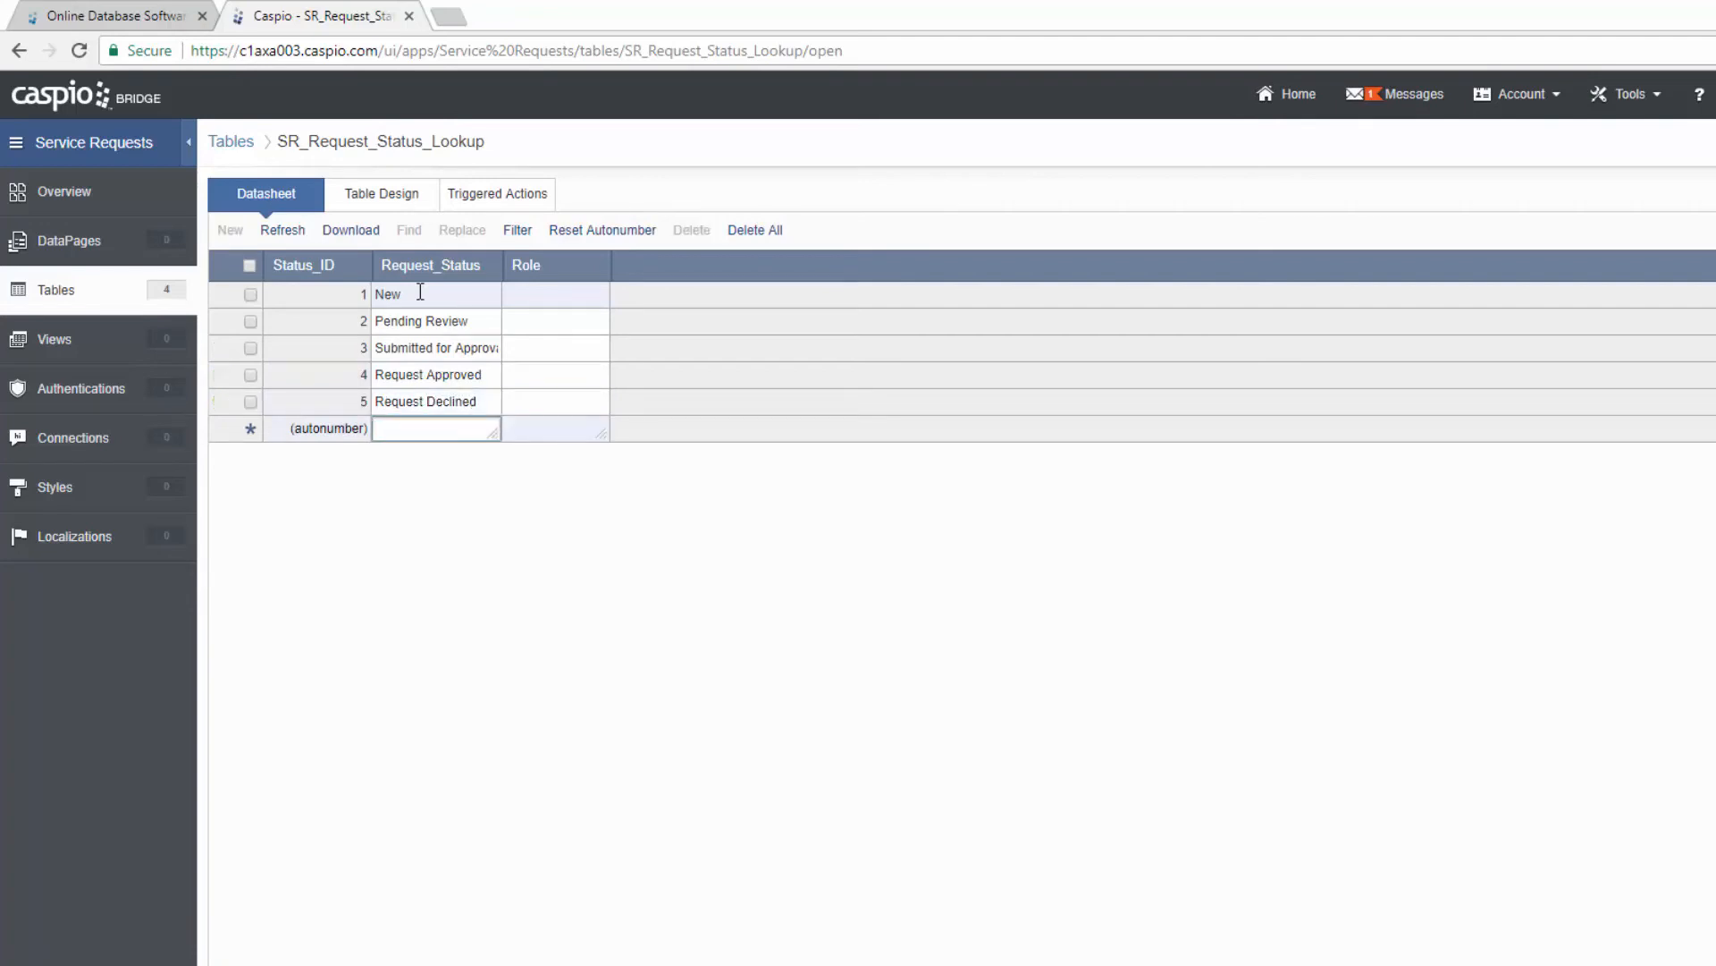
pyautogui.write('Resubmit for ')
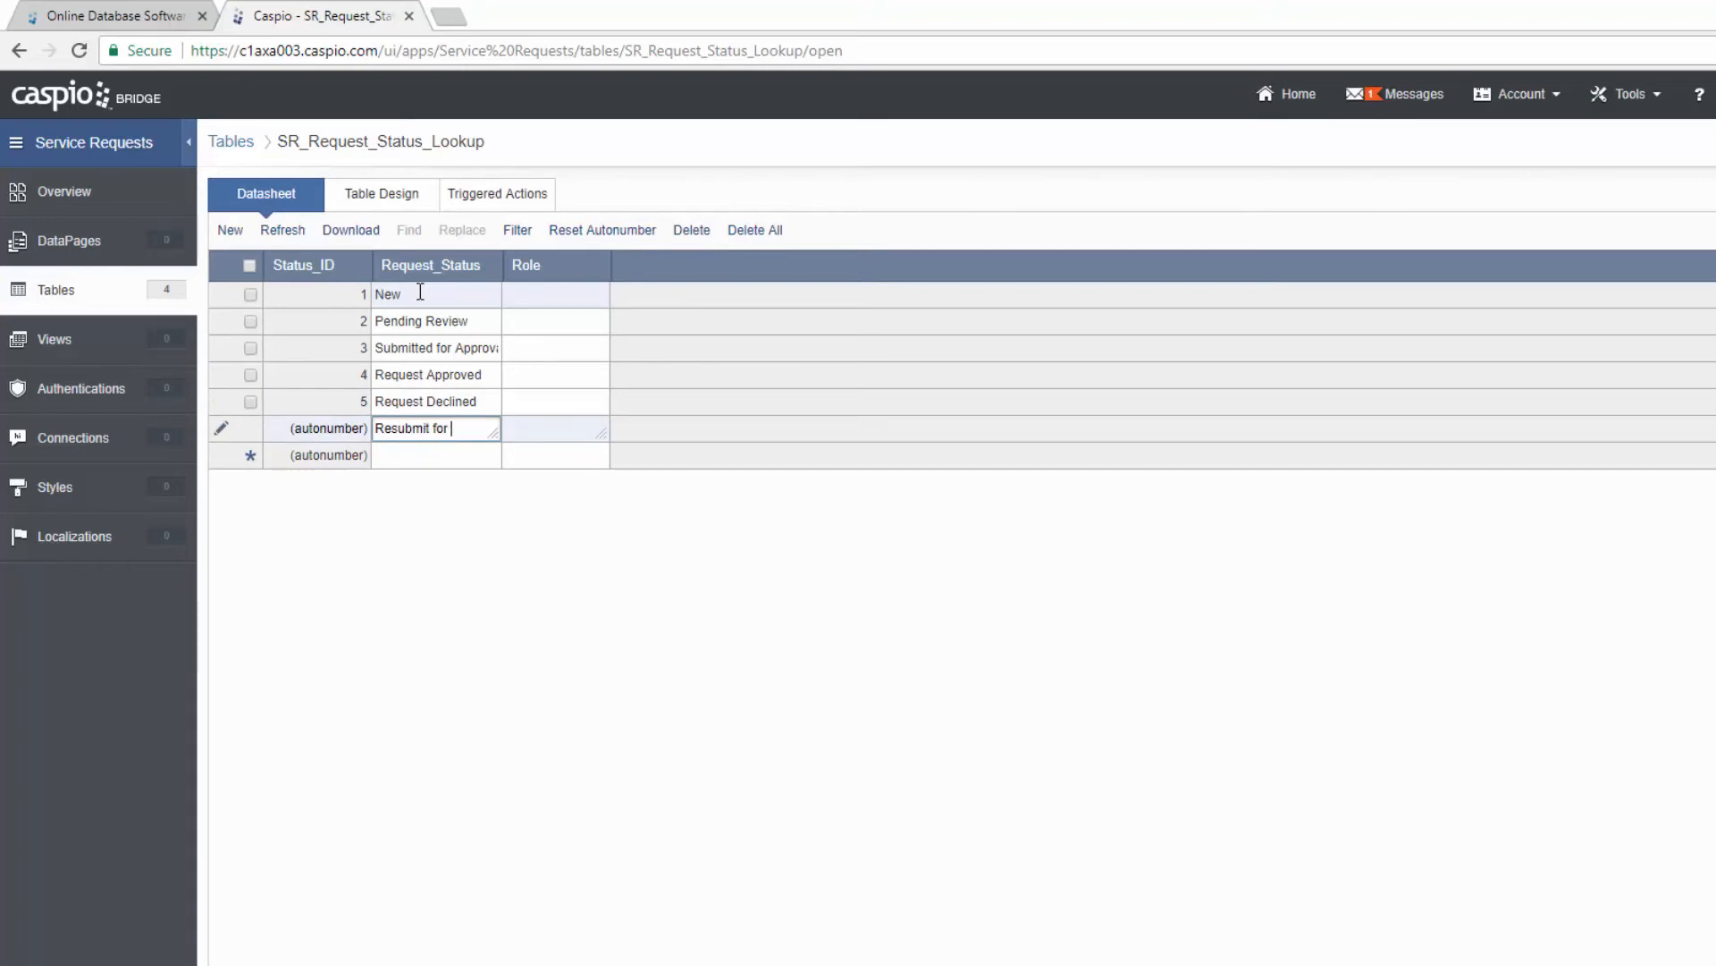
pyautogui.write('Approval')
pyautogui.moveTo(501, 265); pyautogui.dragTo(554, 265)
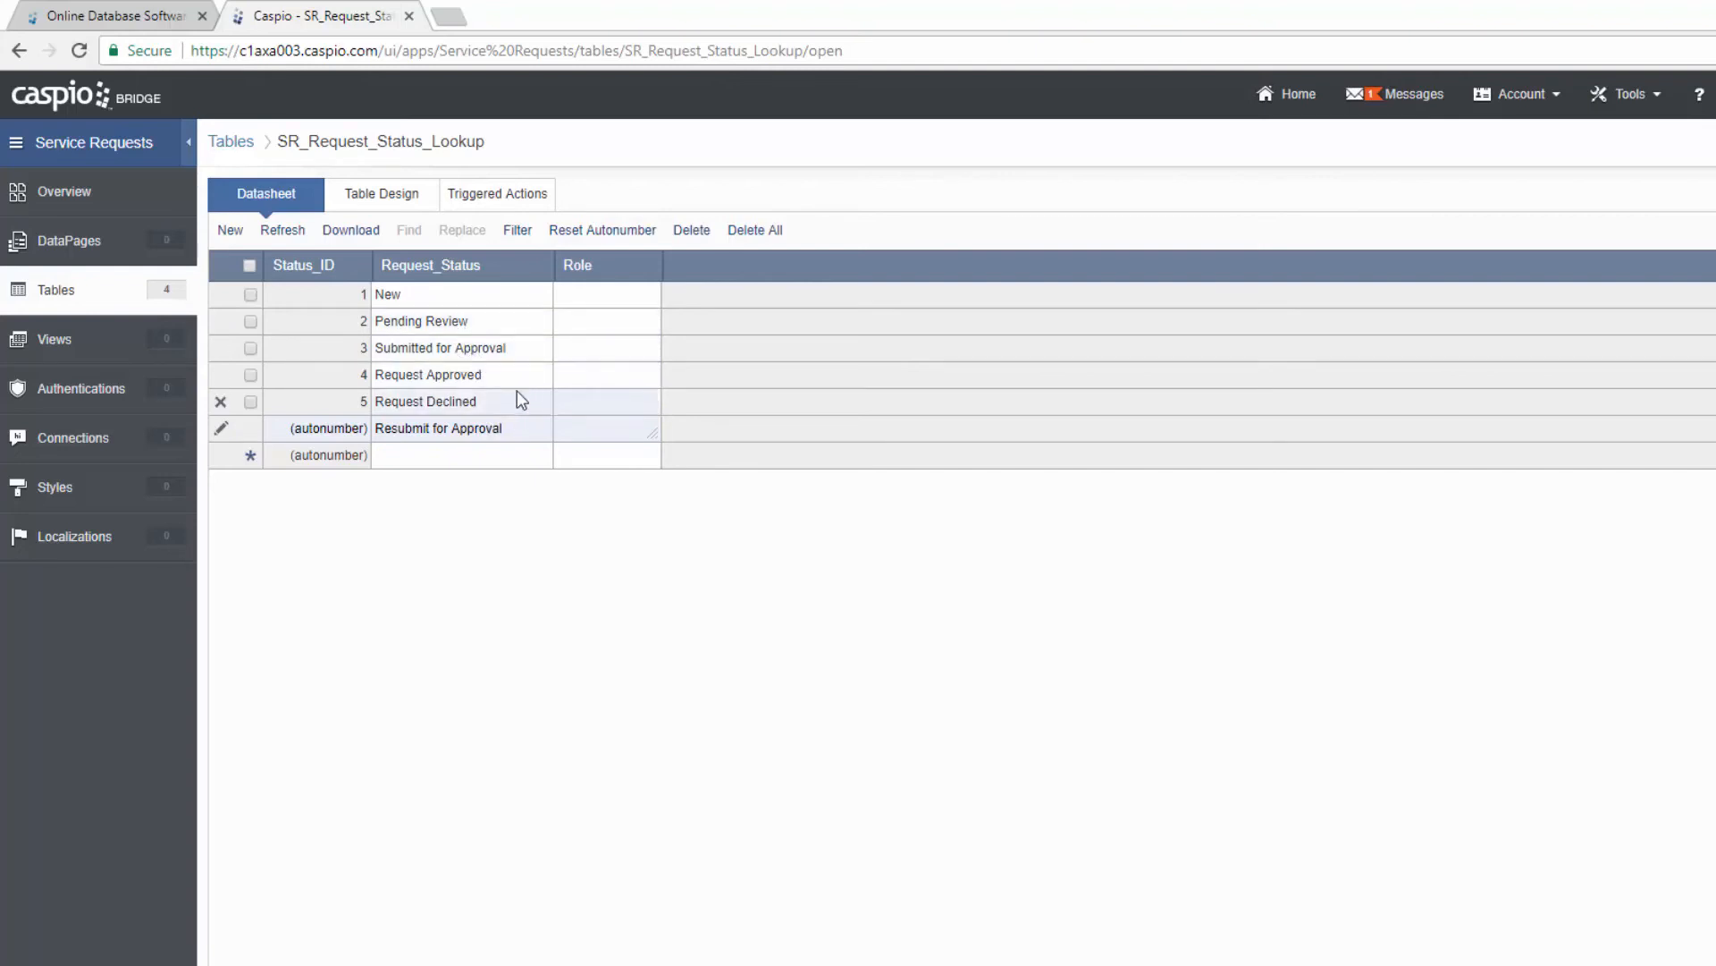
pyautogui.click(583, 304)
# Step: Set Role to Rep for statuses 2–3 and Mgr for statuses 4–6
pyautogui.click(587, 323)
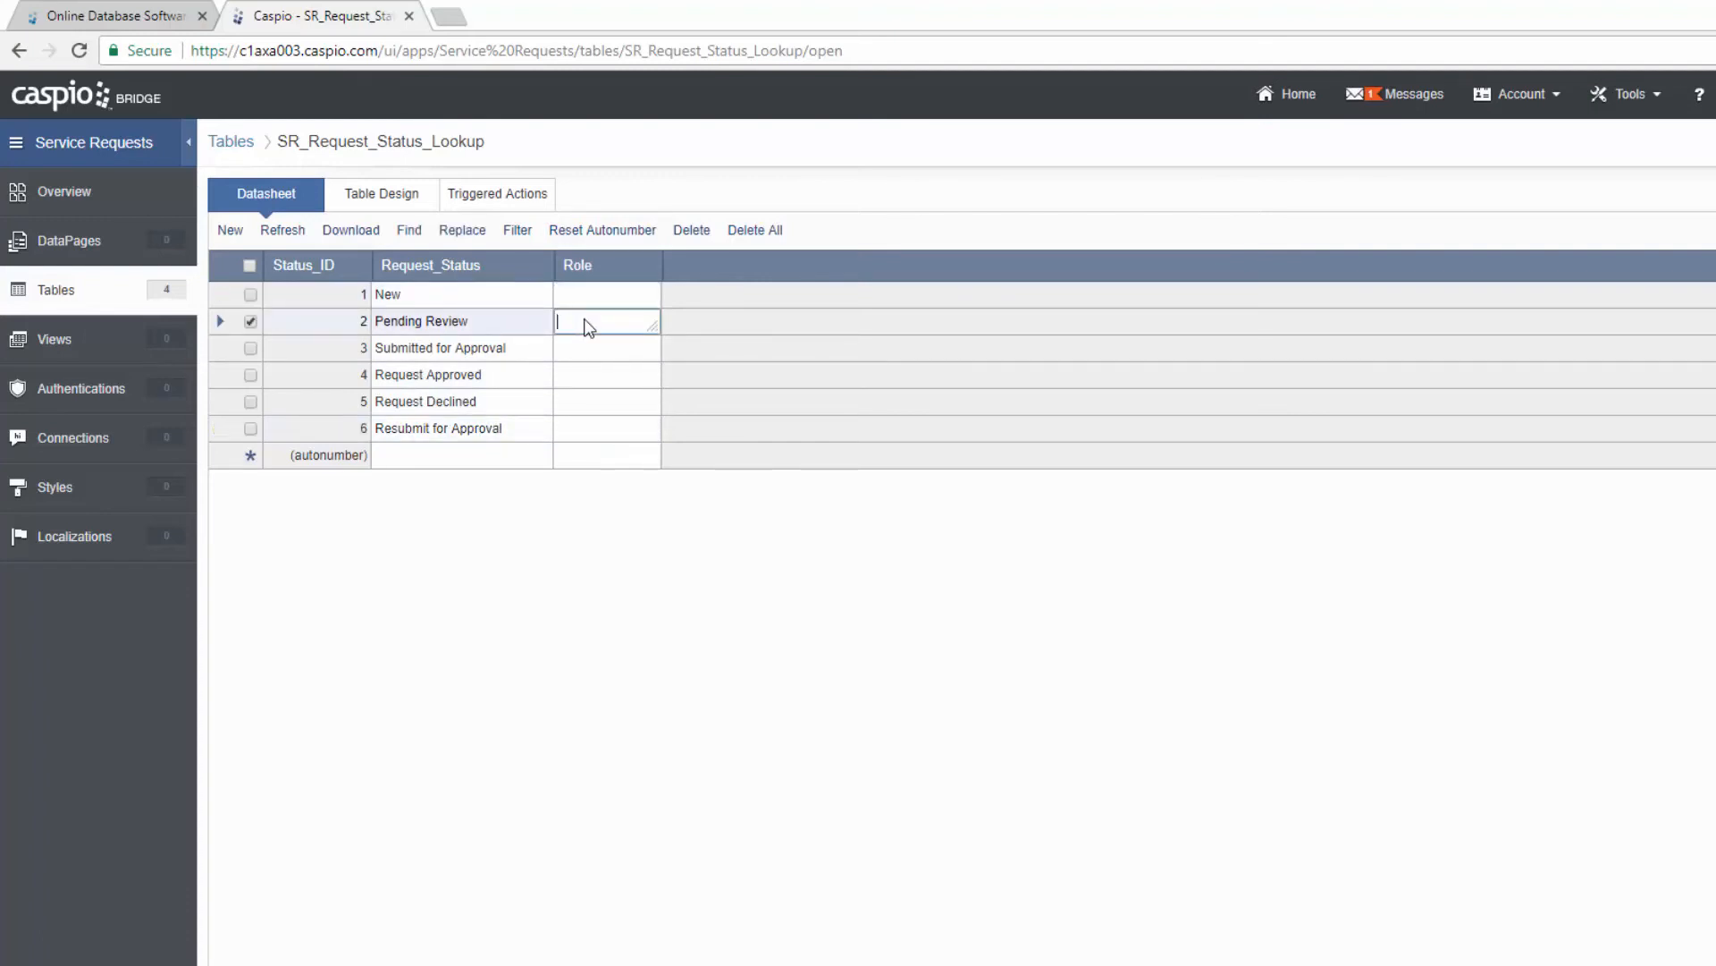
pyautogui.write('Rep')
pyautogui.press('Down')
pyautogui.write('Rep')
pyautogui.press('Tab')
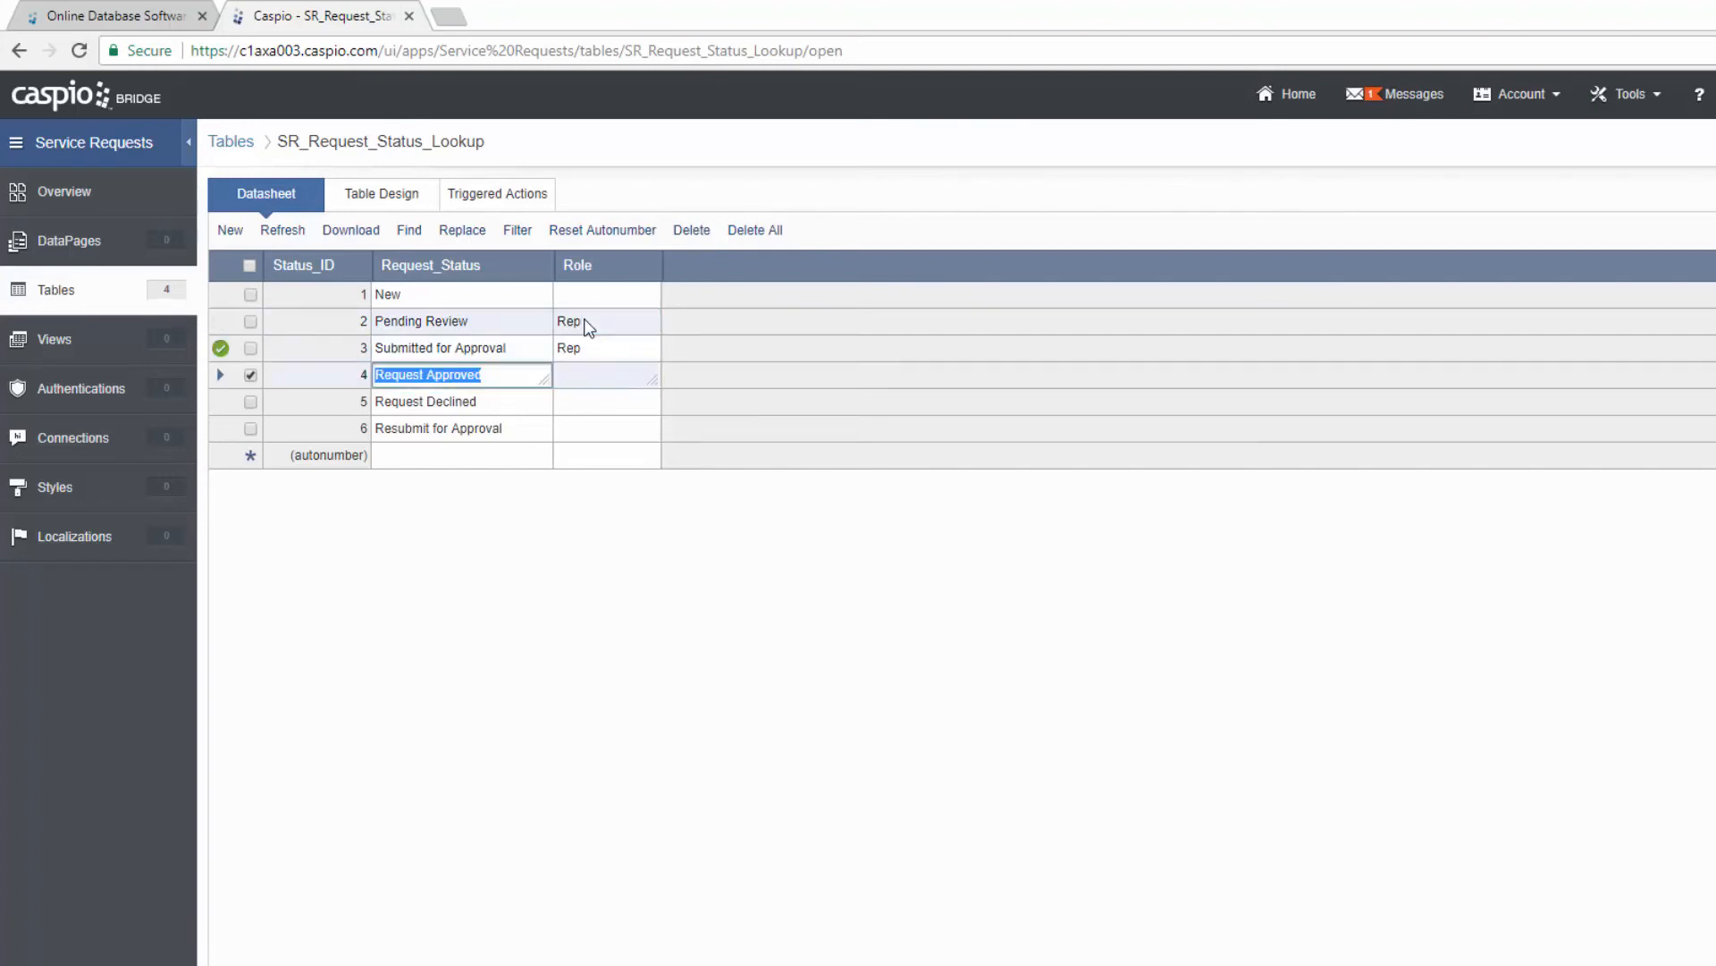
pyautogui.press('Tab')
pyautogui.write('Mgr')
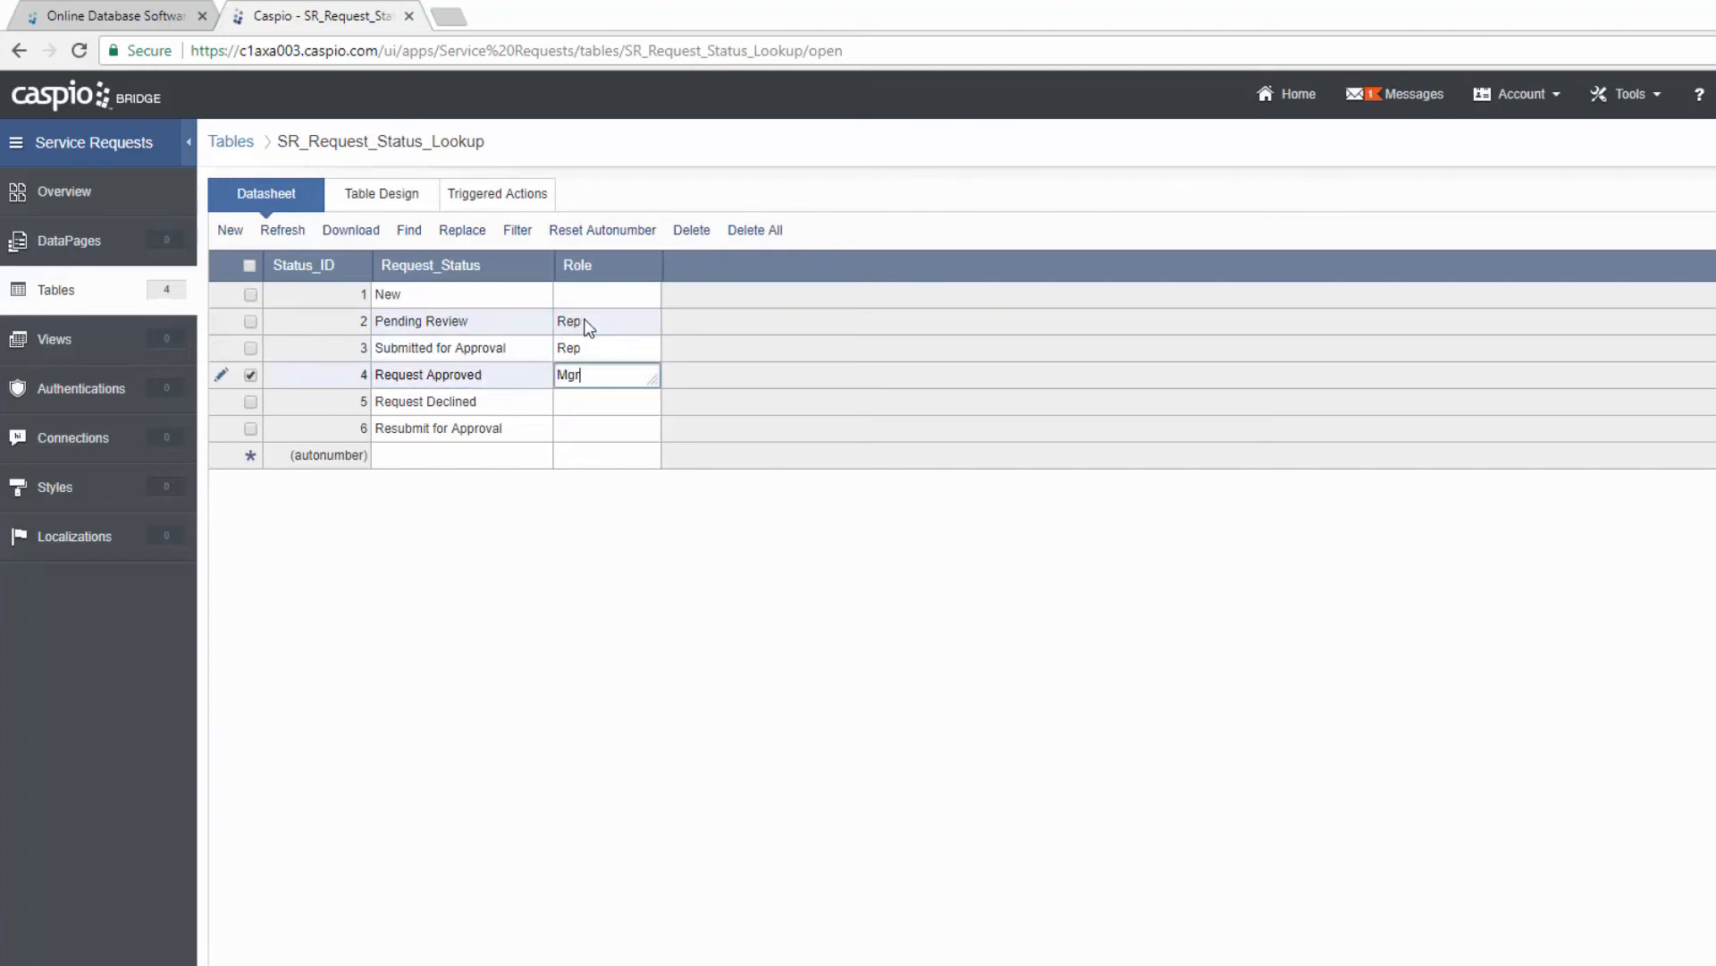
pyautogui.press('Down')
pyautogui.write('Mgr')
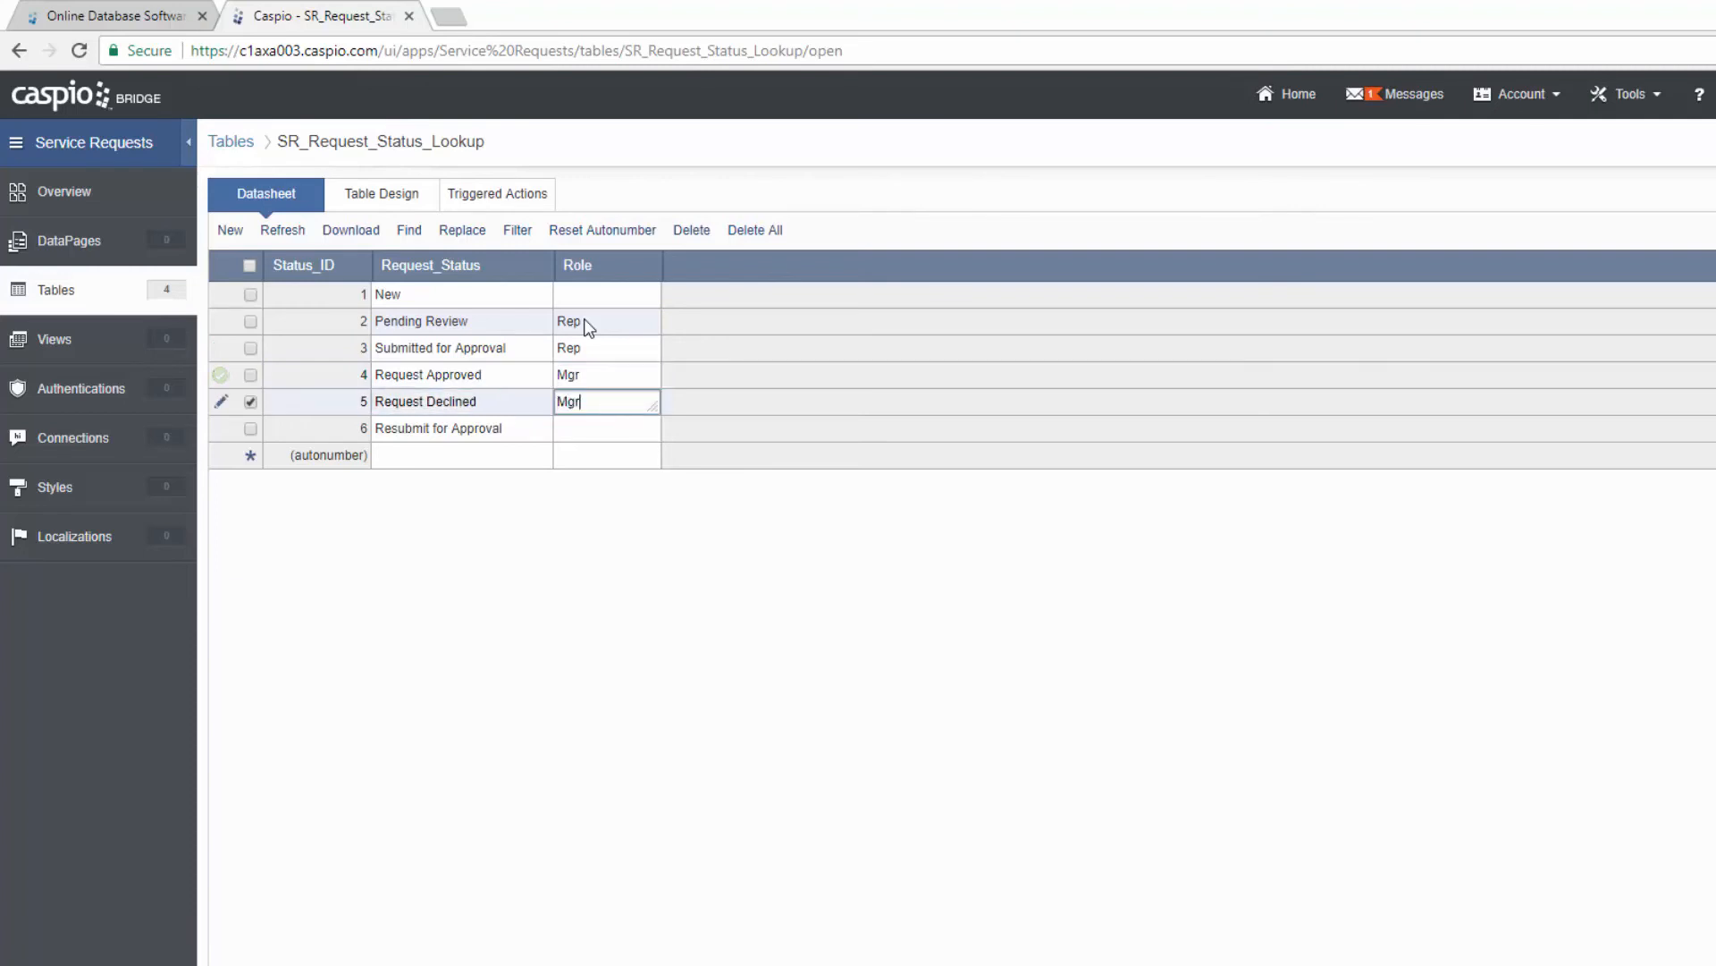
pyautogui.press('Down')
pyautogui.write('Mgr')
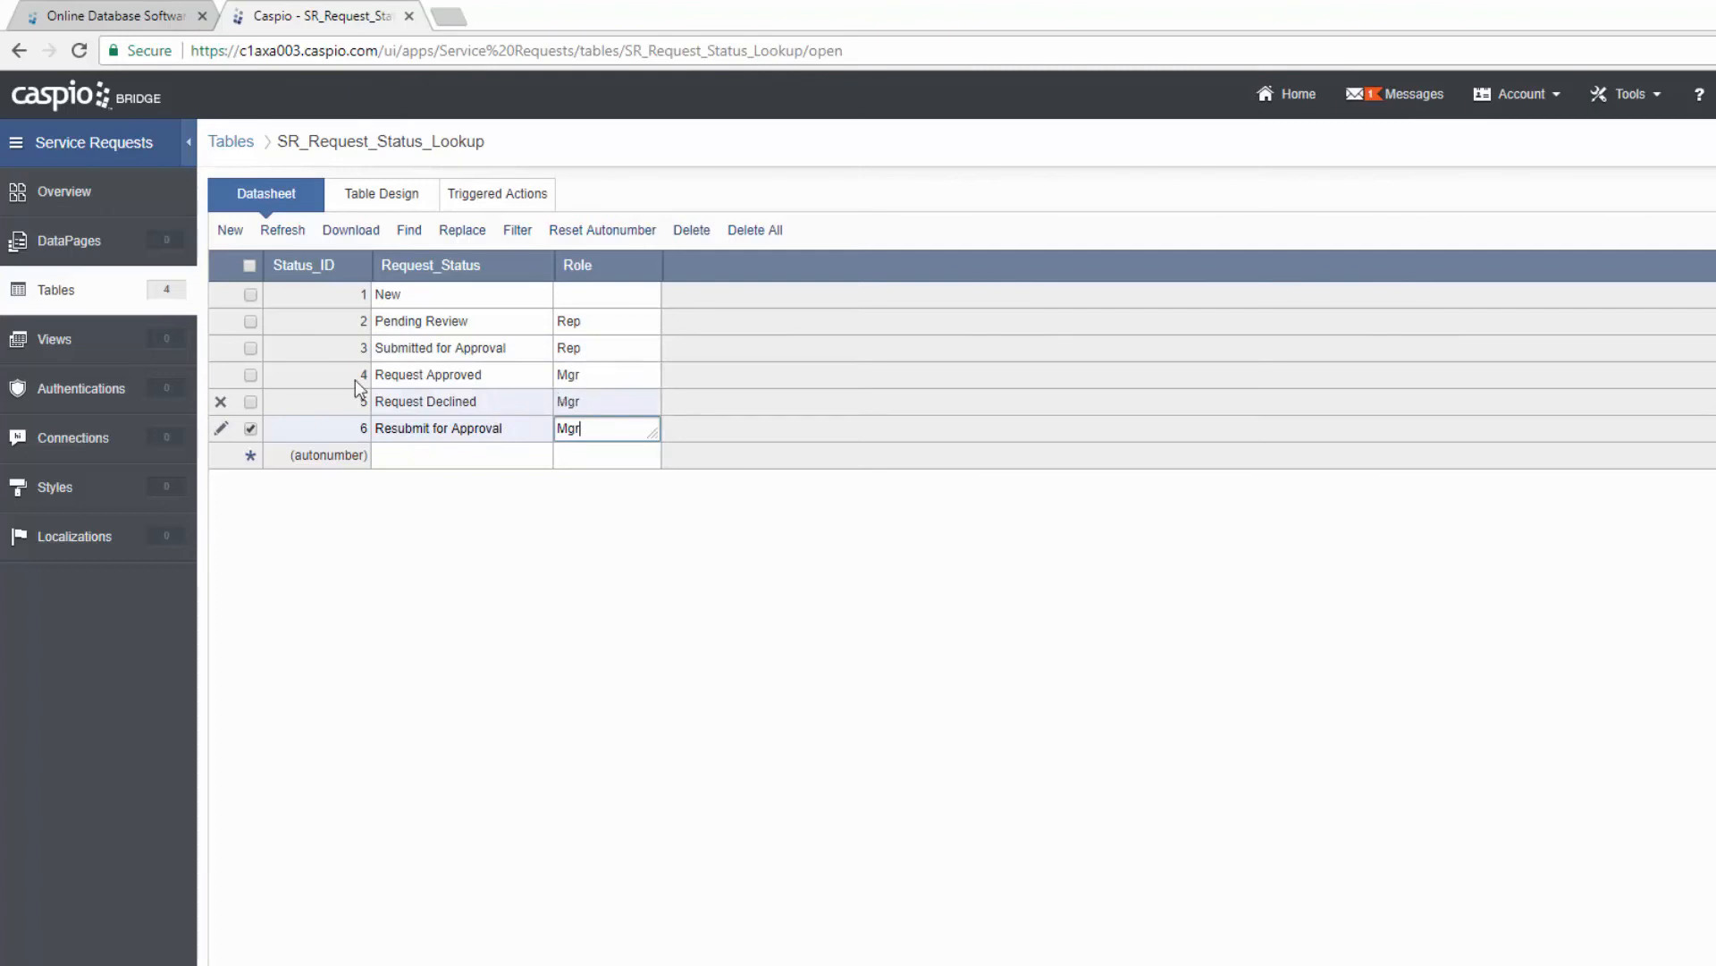
pyautogui.click(60, 302)
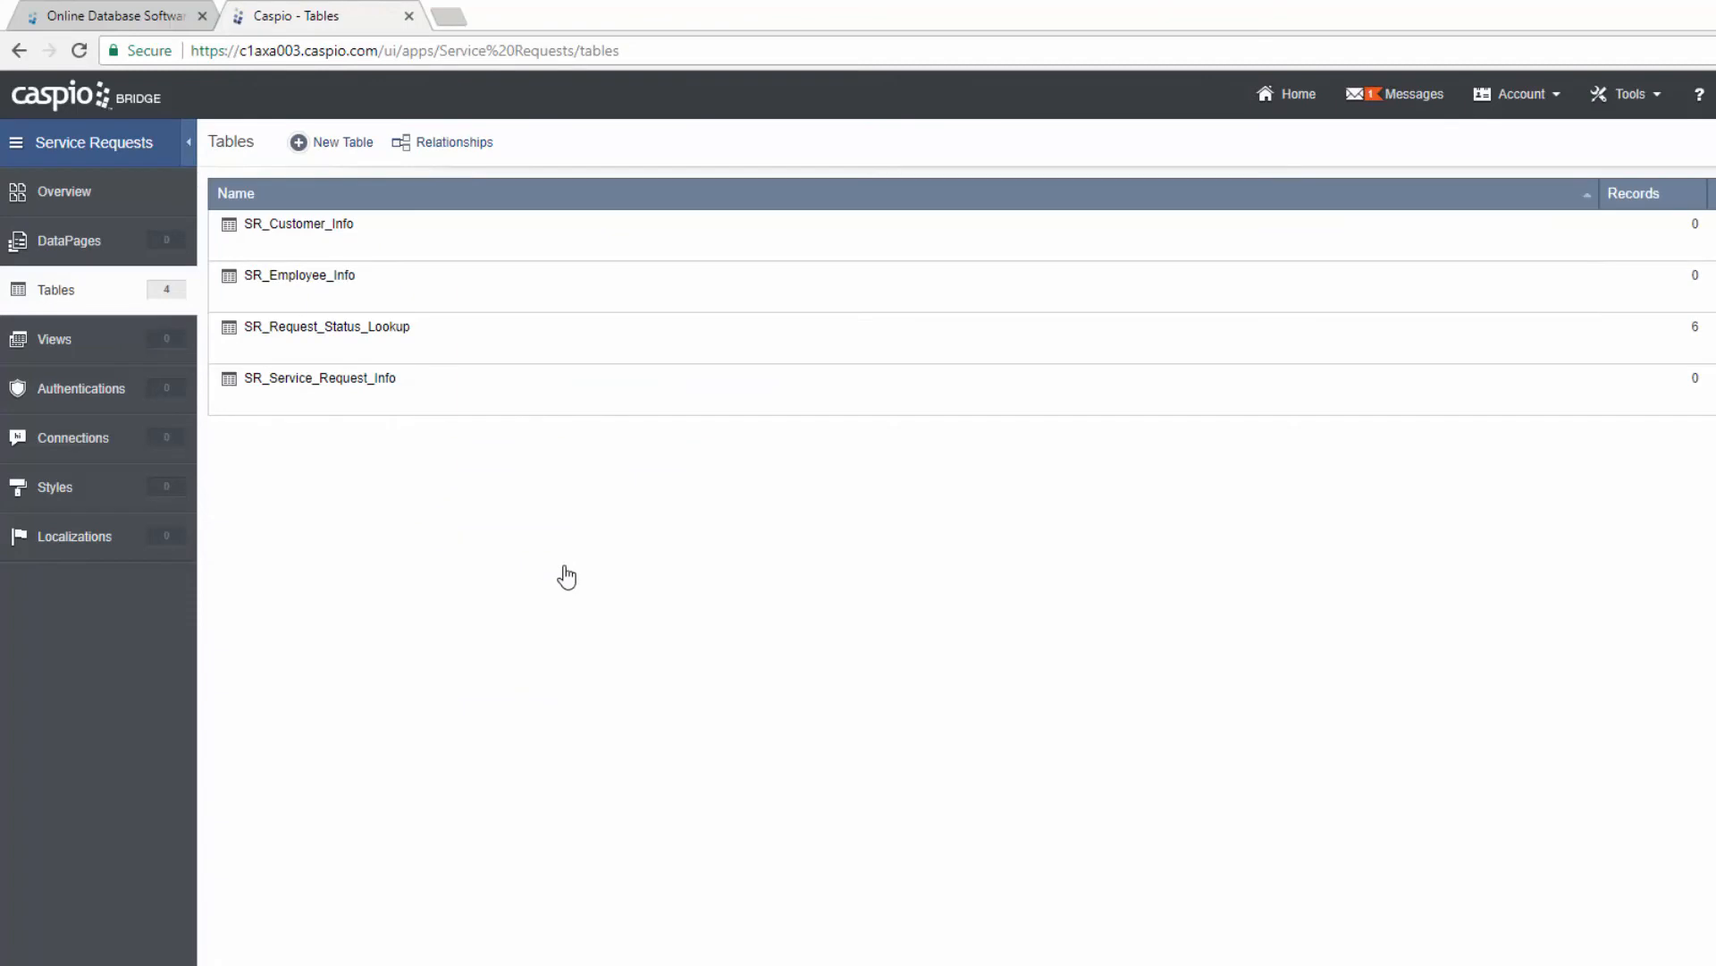
# Step: Open the SR_Customer_Info table's datasheet from the Tables list
pyautogui.moveTo(318, 236)
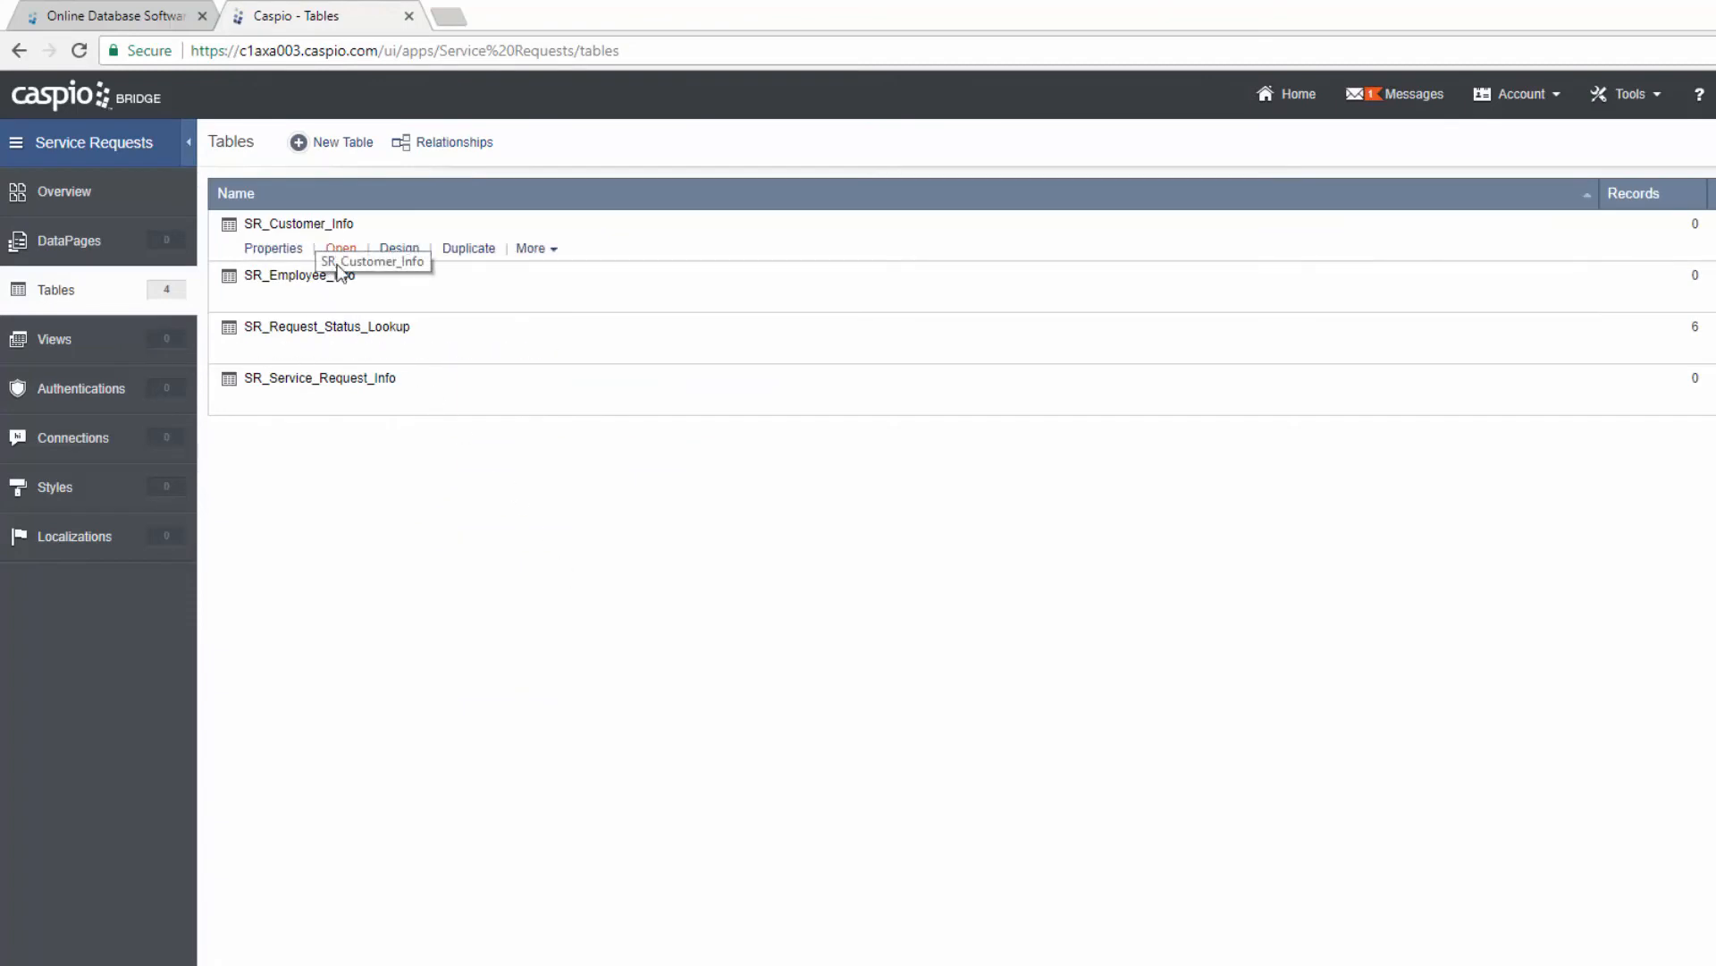
pyautogui.moveTo(330, 287)
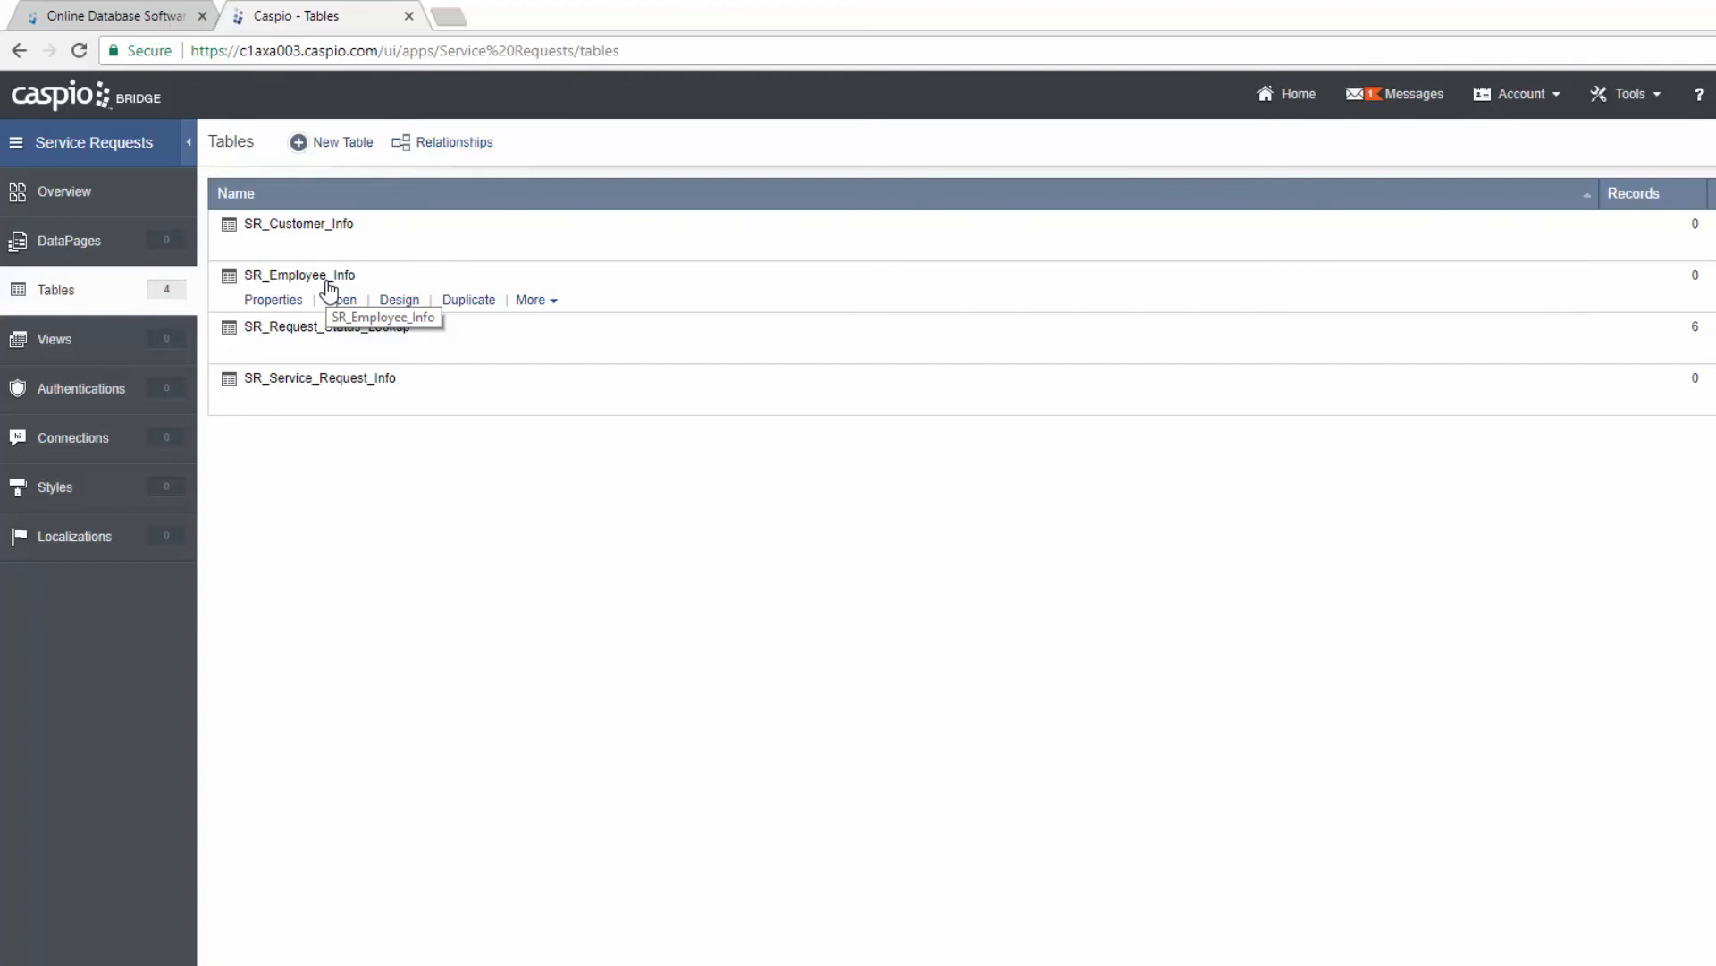
pyautogui.click(345, 249)
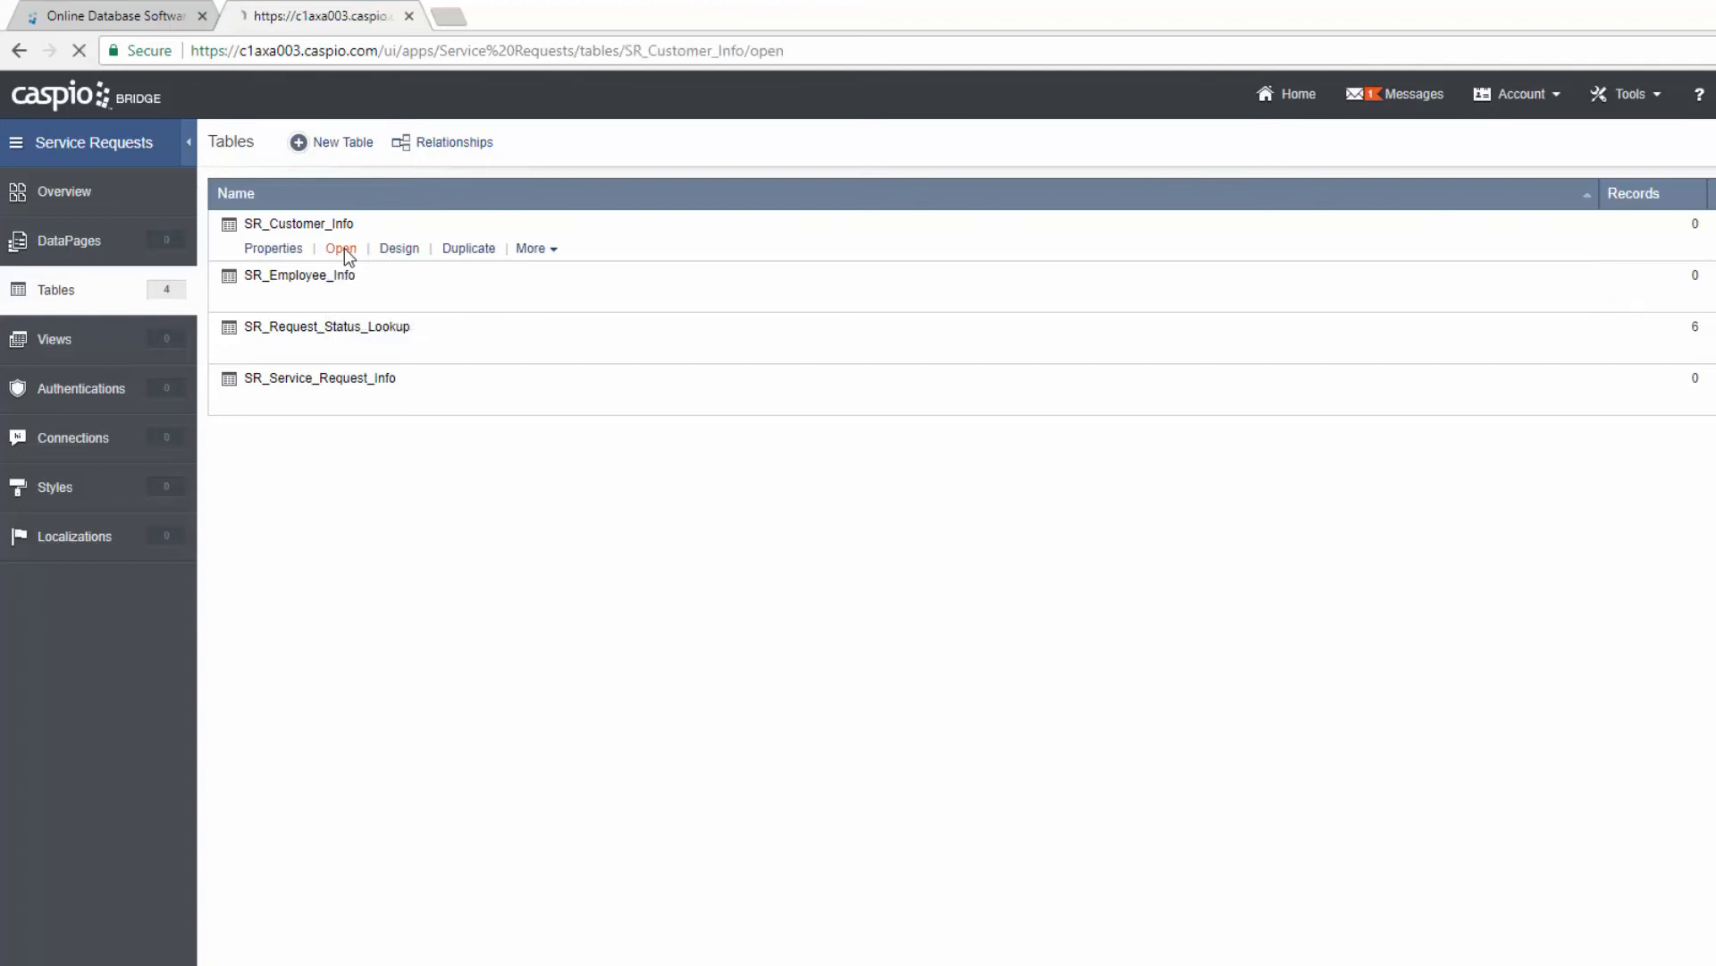
# Step: Enter a new customer's first name, last name, company ACME Soft and e-mail address
pyautogui.click(433, 293)
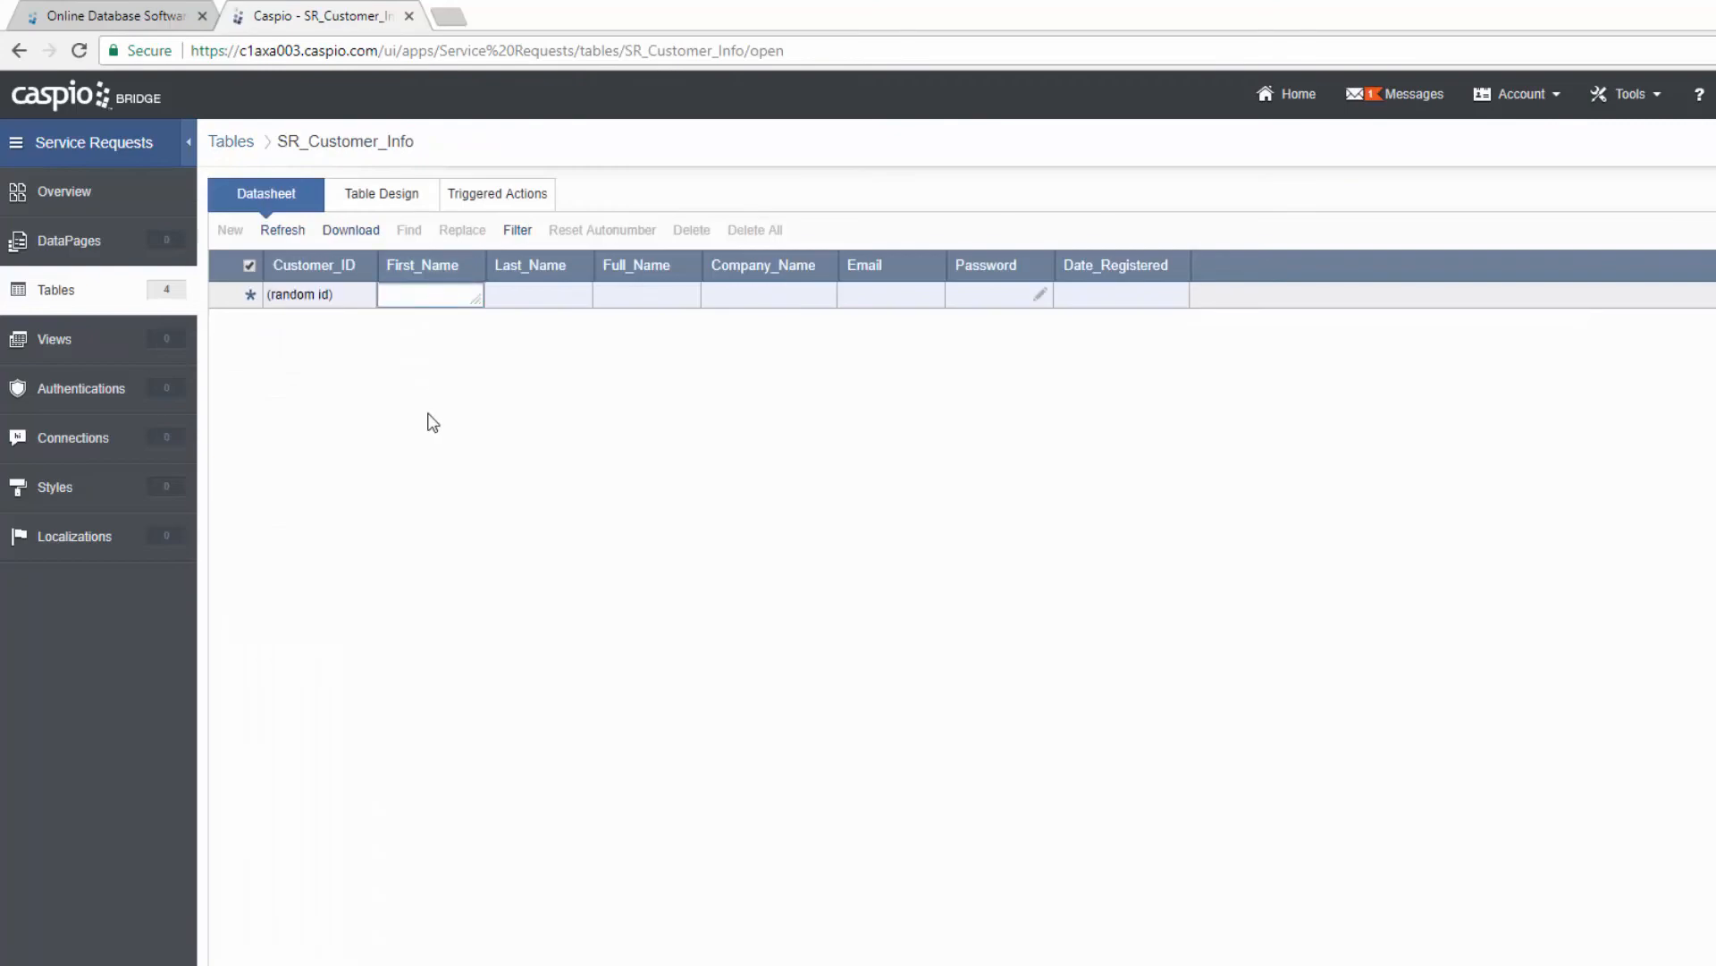
pyautogui.write('John')
pyautogui.press('Tab')
pyautogui.write('Doe')
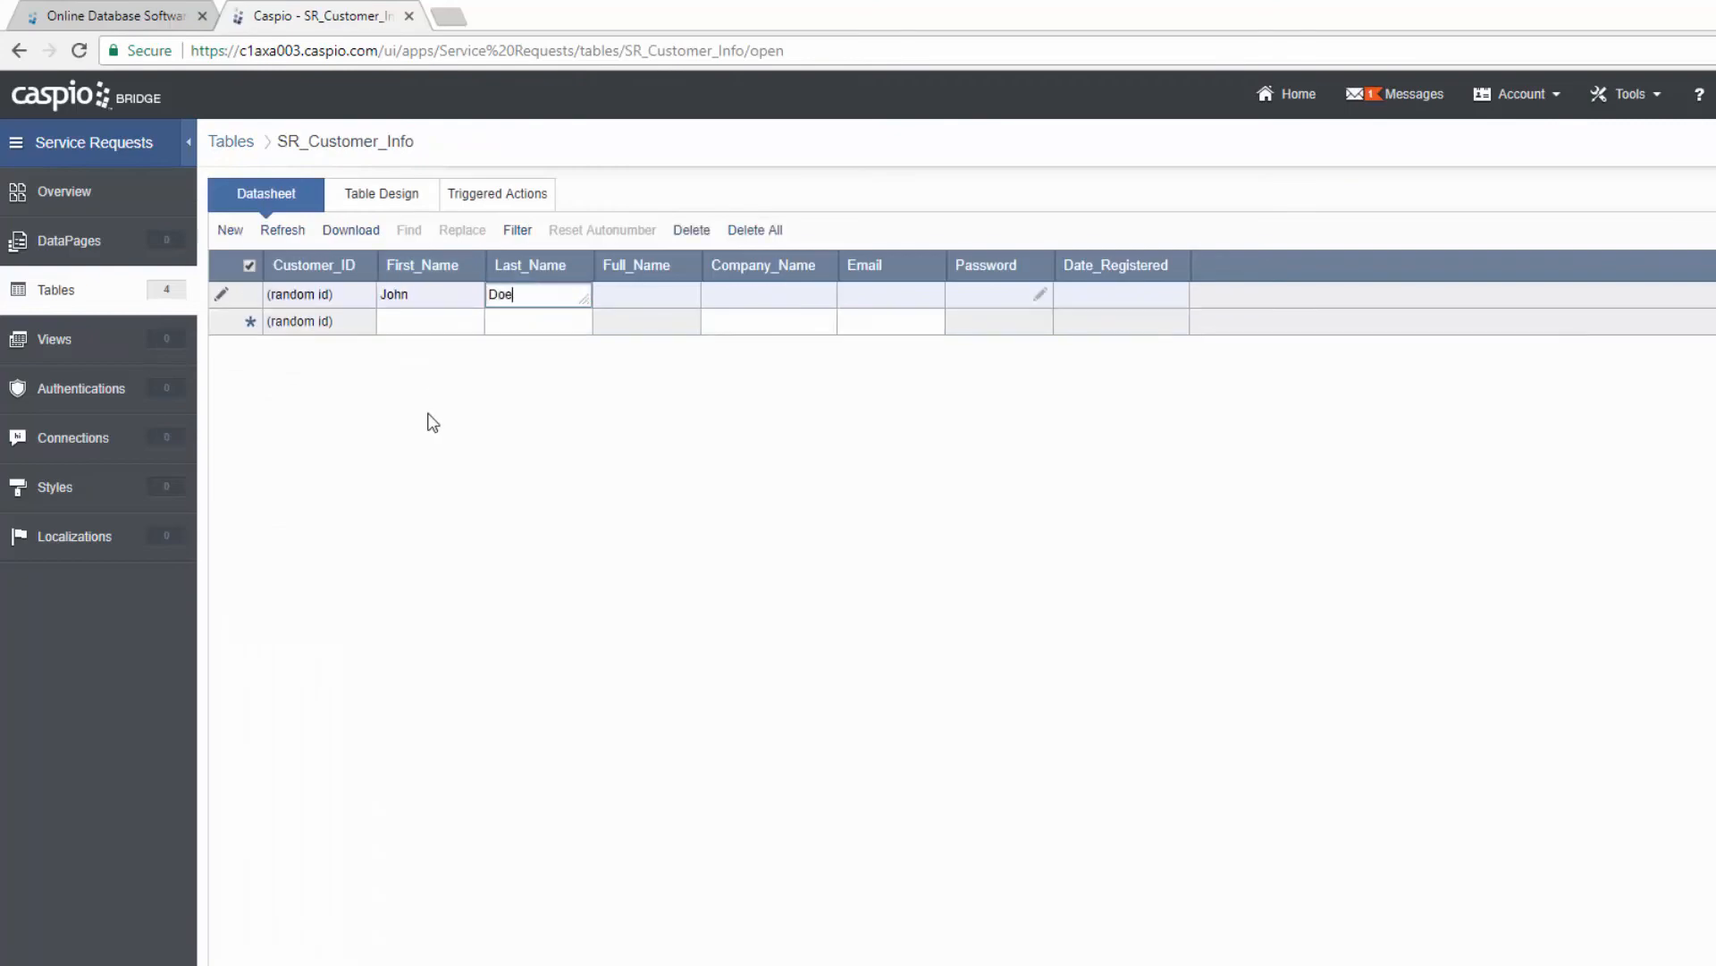
pyautogui.press('Tab')
pyautogui.press('Tab')
pyautogui.write('a')
pyautogui.press('BackSpace')
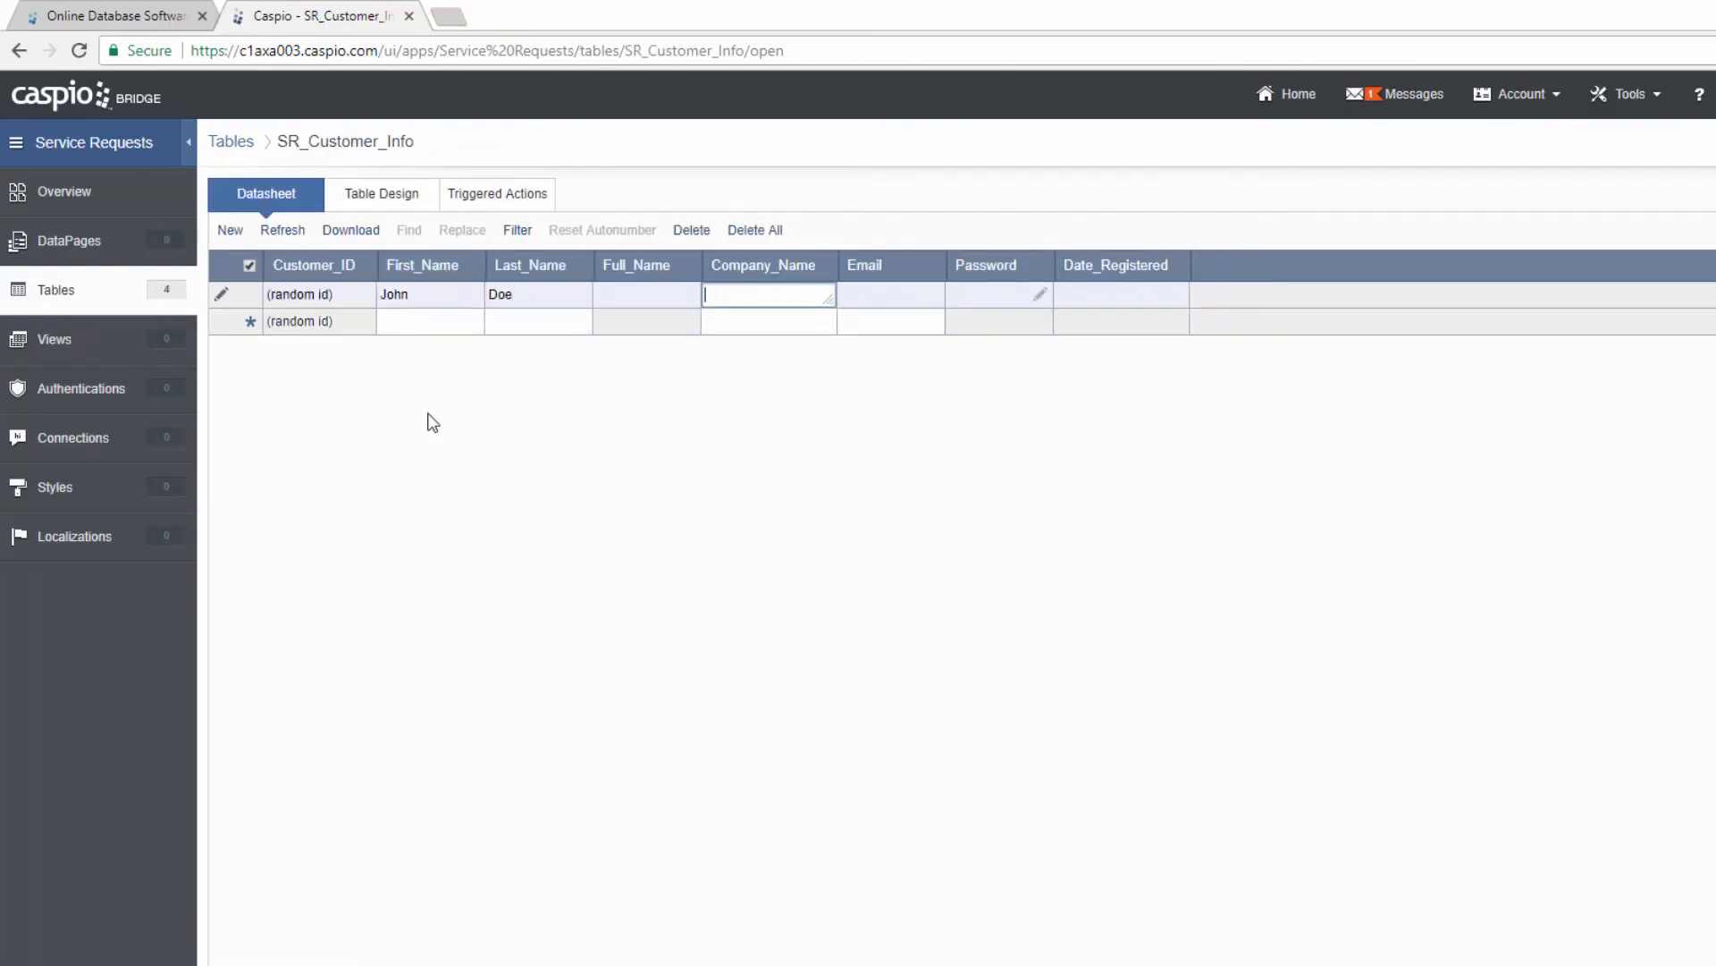
pyautogui.write('ACME Soft')
pyautogui.press('Tab')
pyautogui.write('john@test.com')
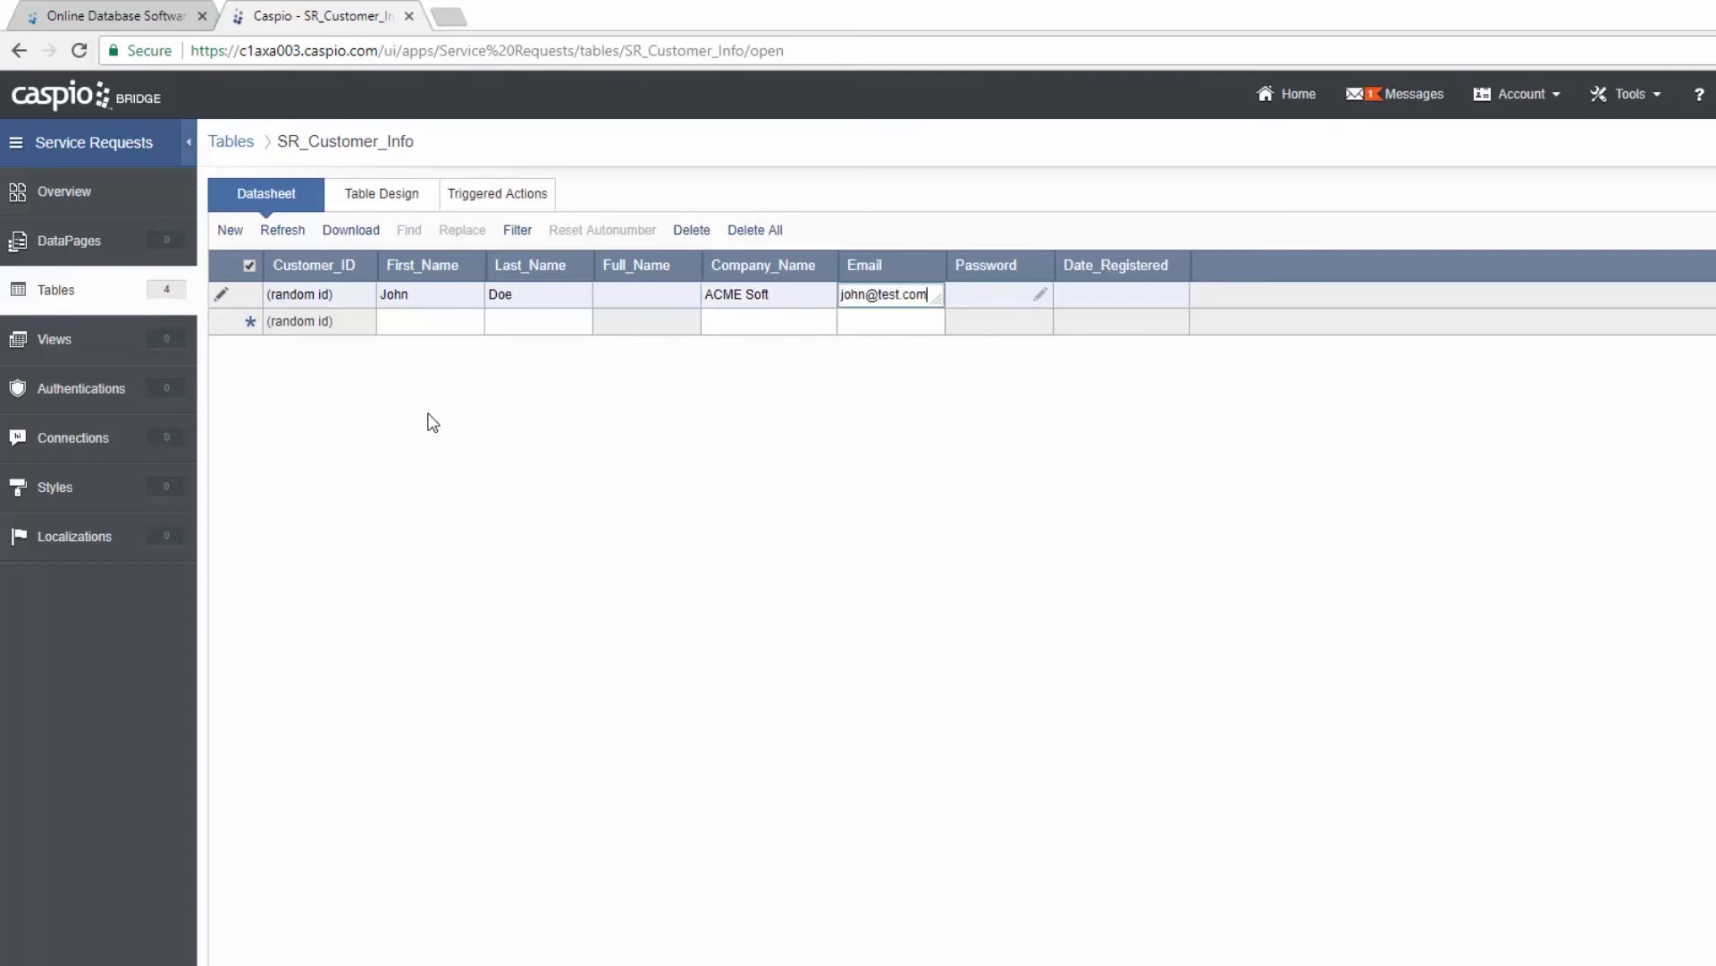
# Step: Set and confirm the customer's password, save the record, and return to Tables
pyautogui.click(1042, 295)
pyautogui.write('test')
pyautogui.click(1098, 503)
pyautogui.write('test')
pyautogui.click(1144, 560)
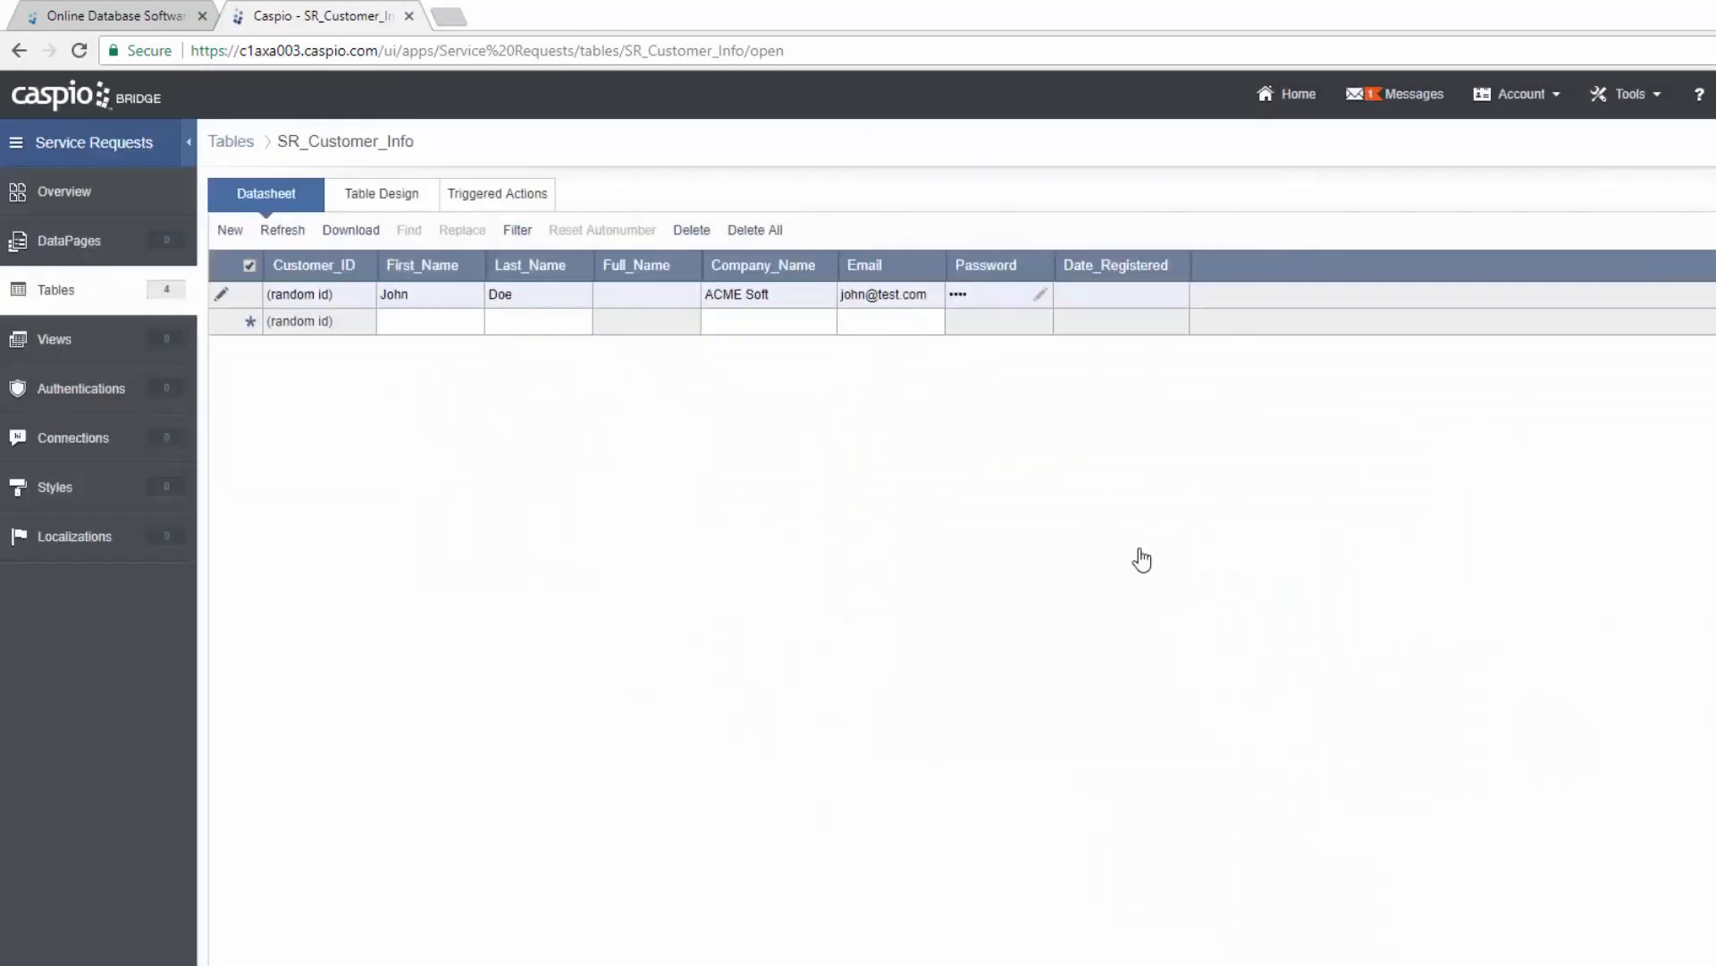
pyautogui.click(458, 324)
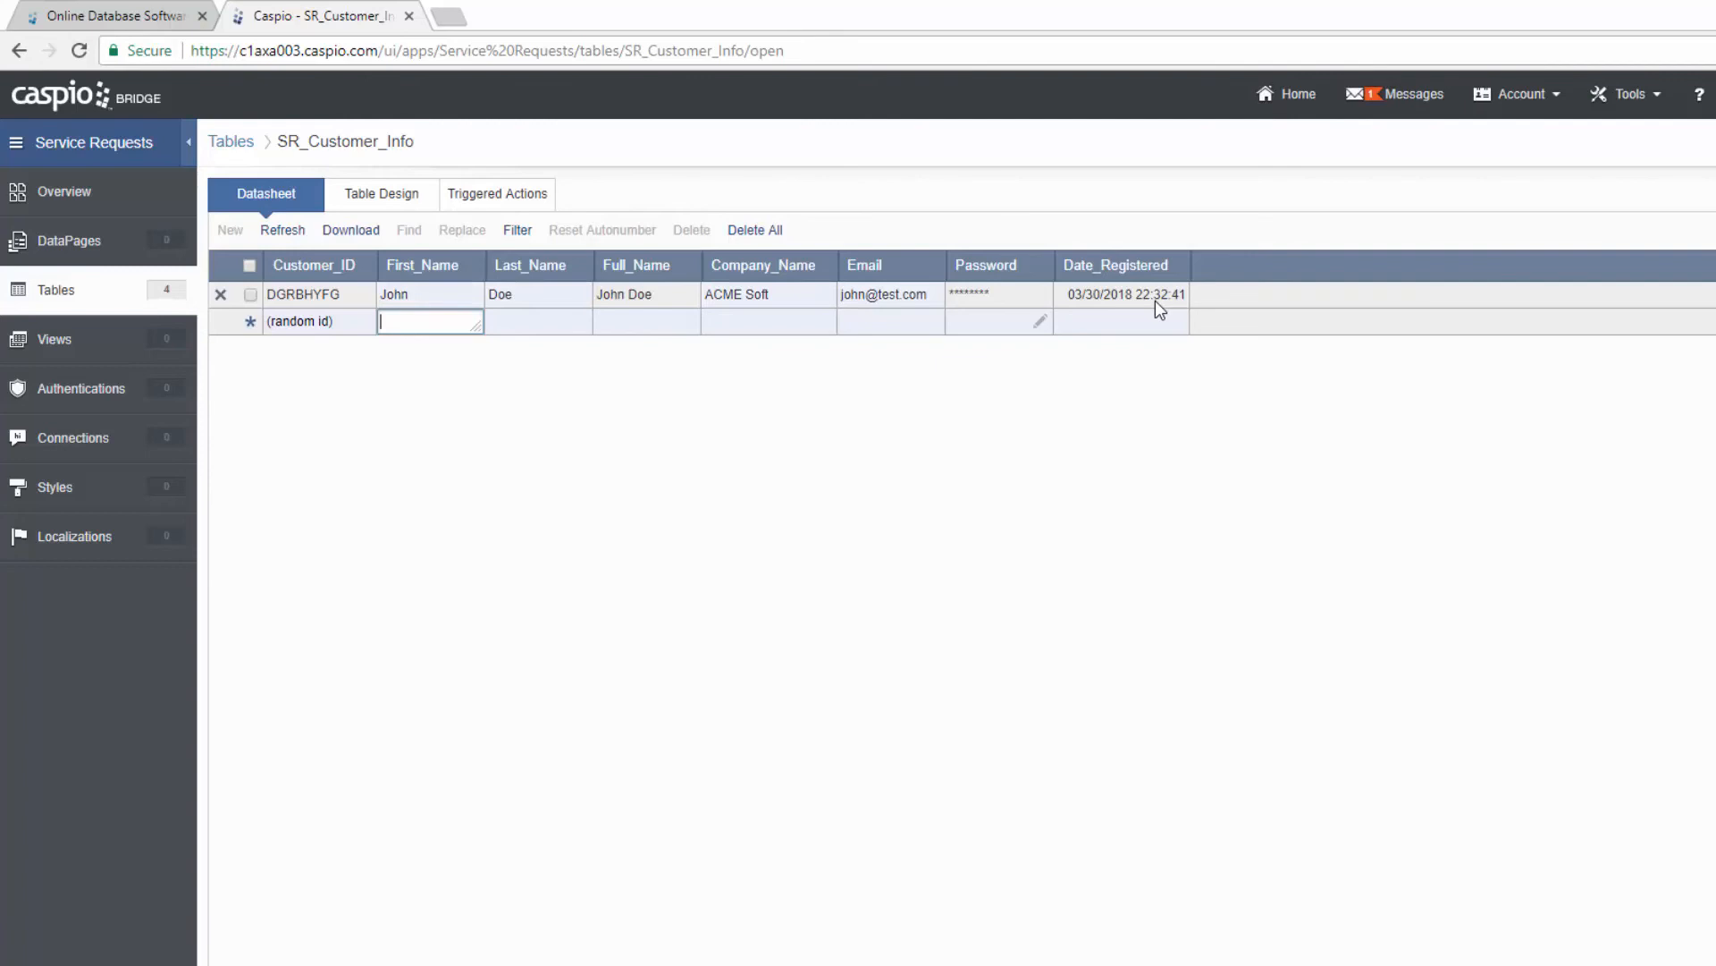
pyautogui.click(61, 301)
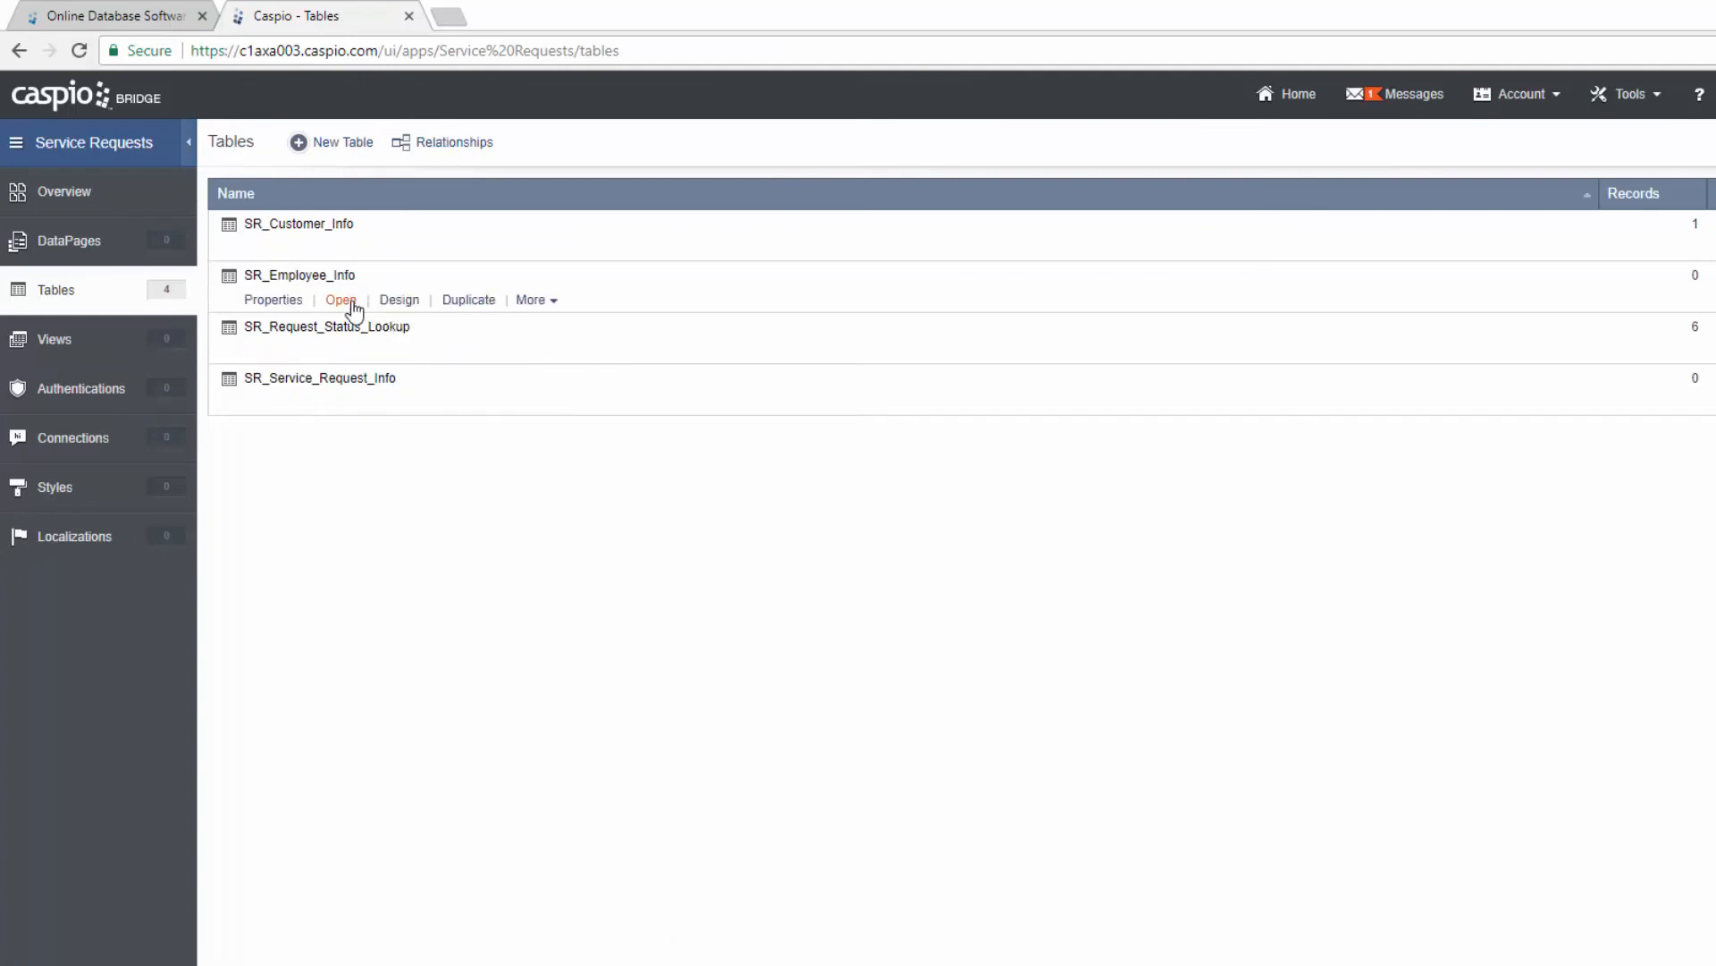
# Step: In SR_Employee_Info, enter a first employee's first name, last name, role Mgr and e-mail
pyautogui.click(350, 301)
pyautogui.click(427, 295)
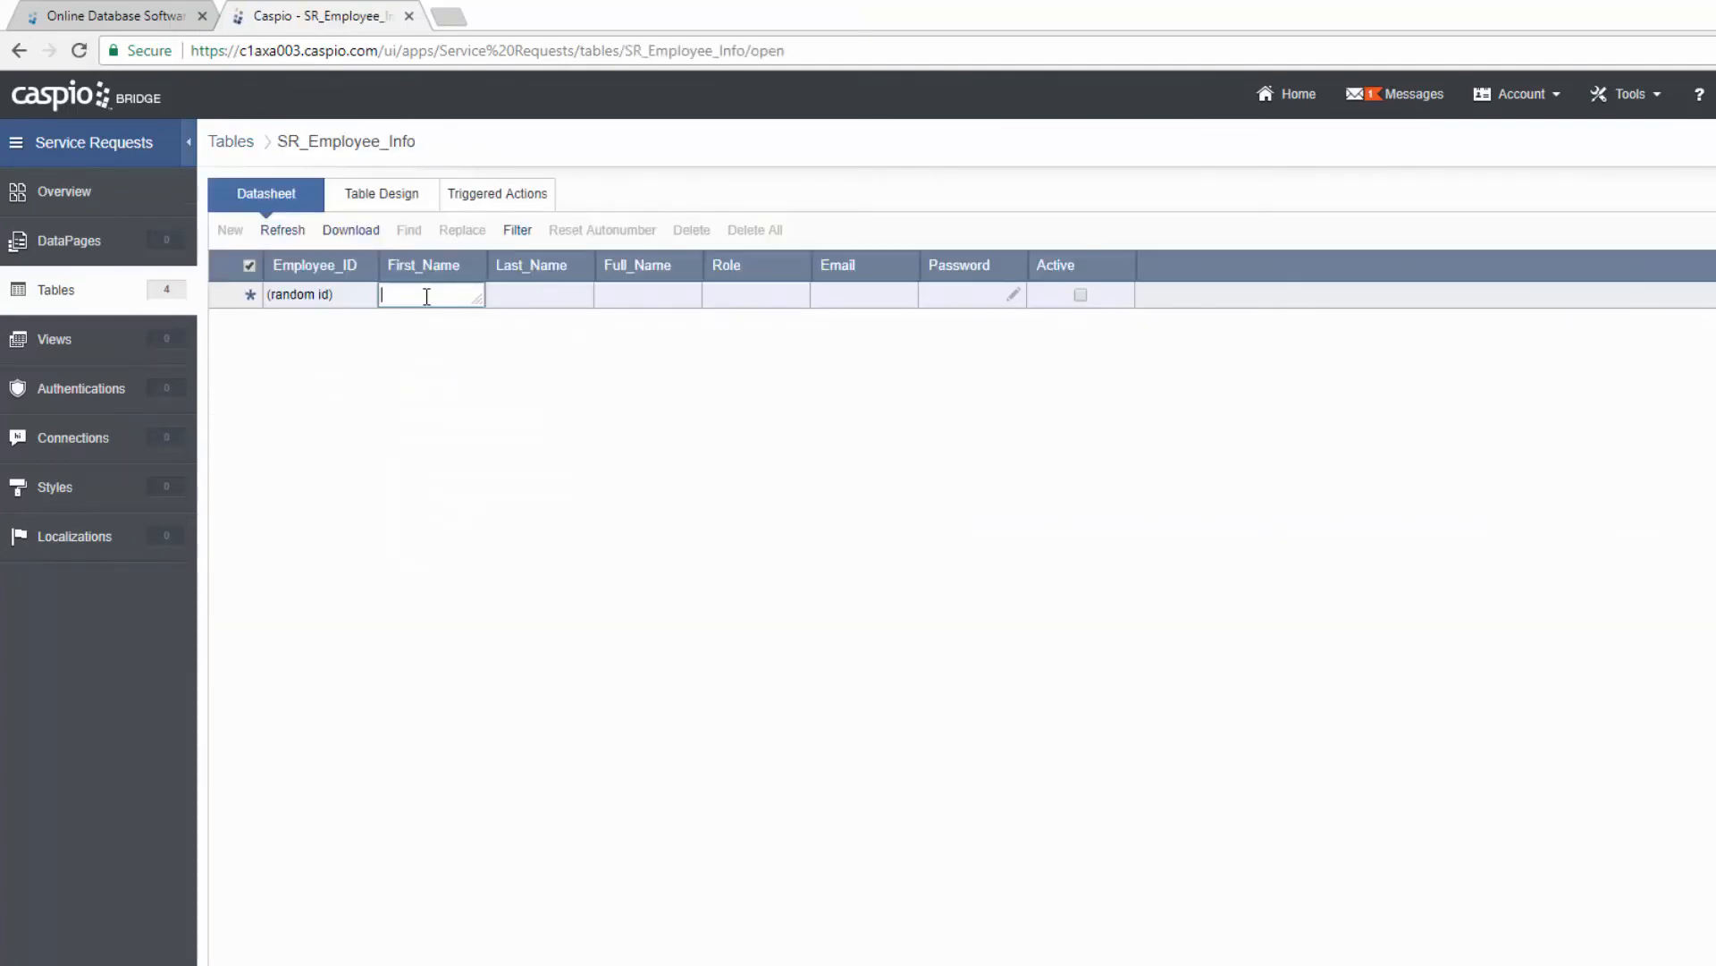
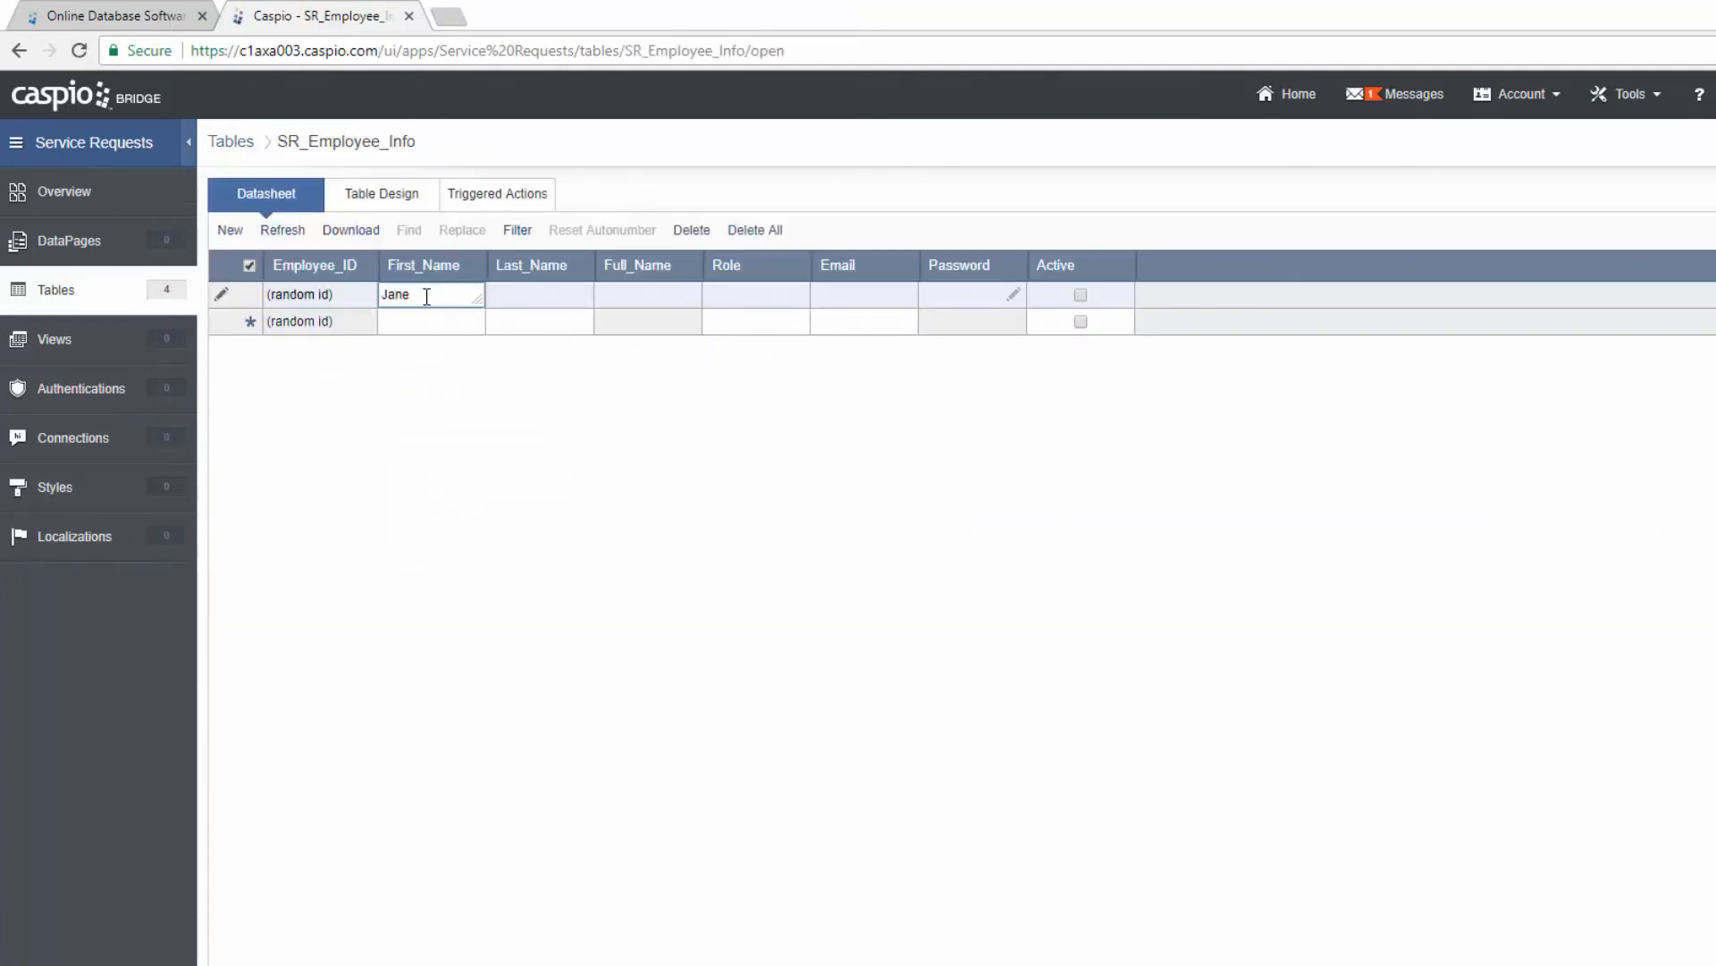
pyautogui.press('Tab')
pyautogui.press('Tab')
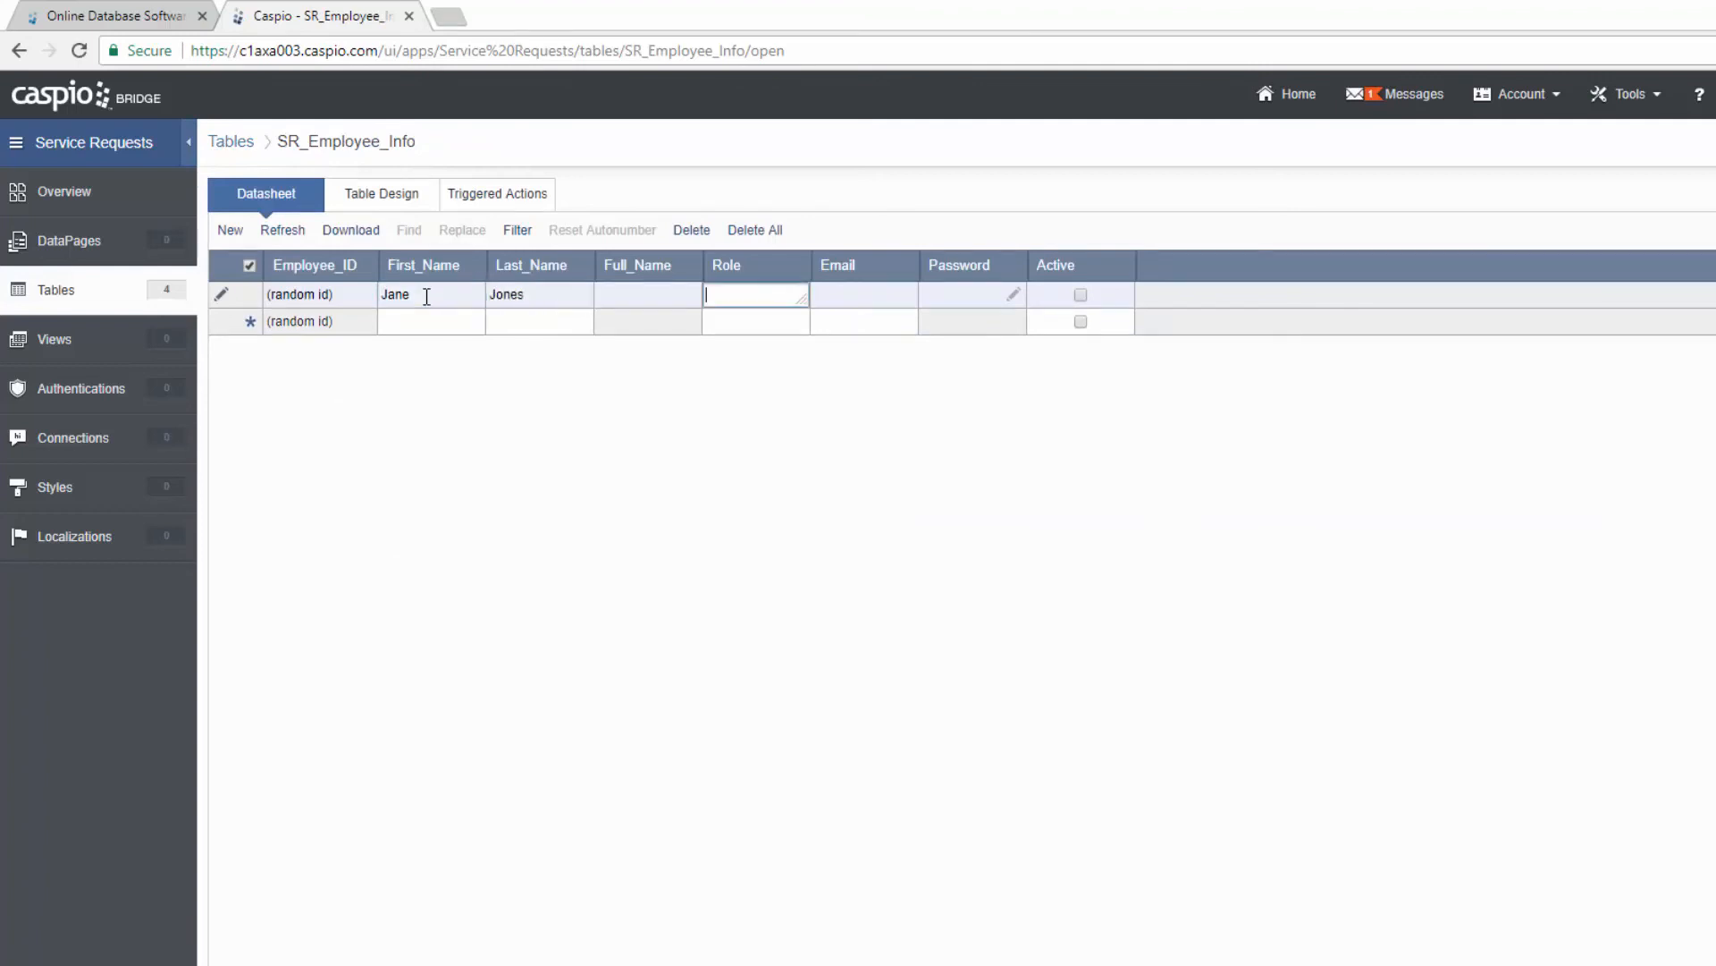
pyautogui.write('Mgr')
pyautogui.press('Tab')
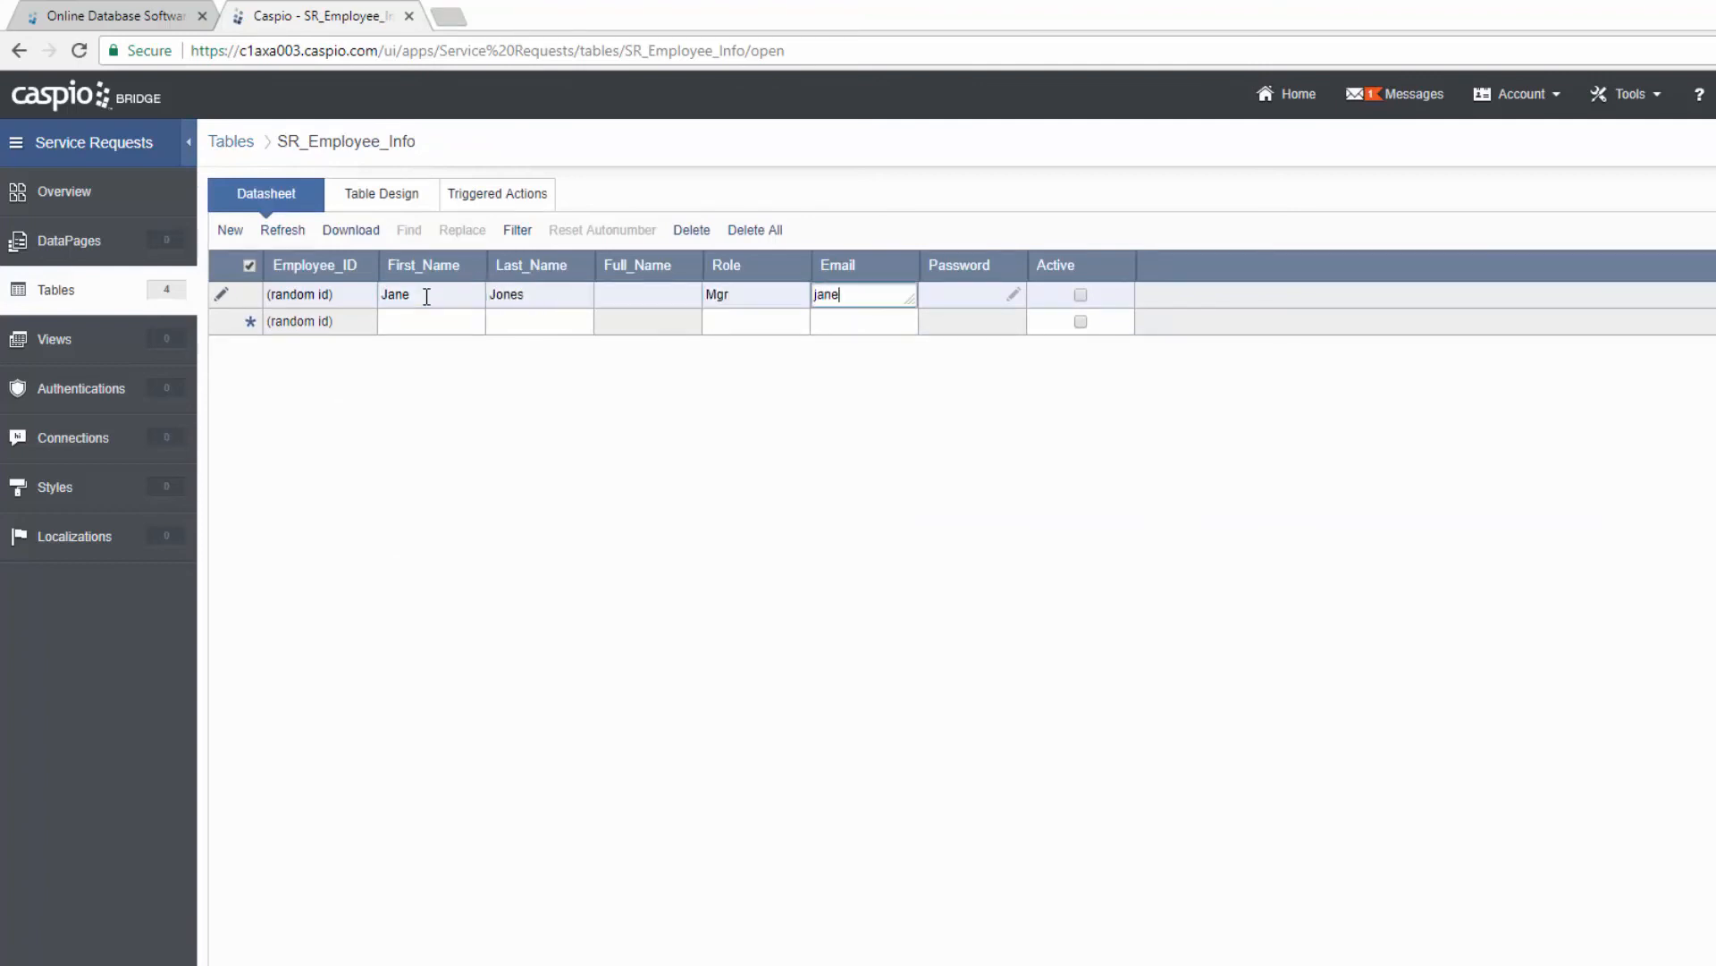
pyautogui.press('Tab')
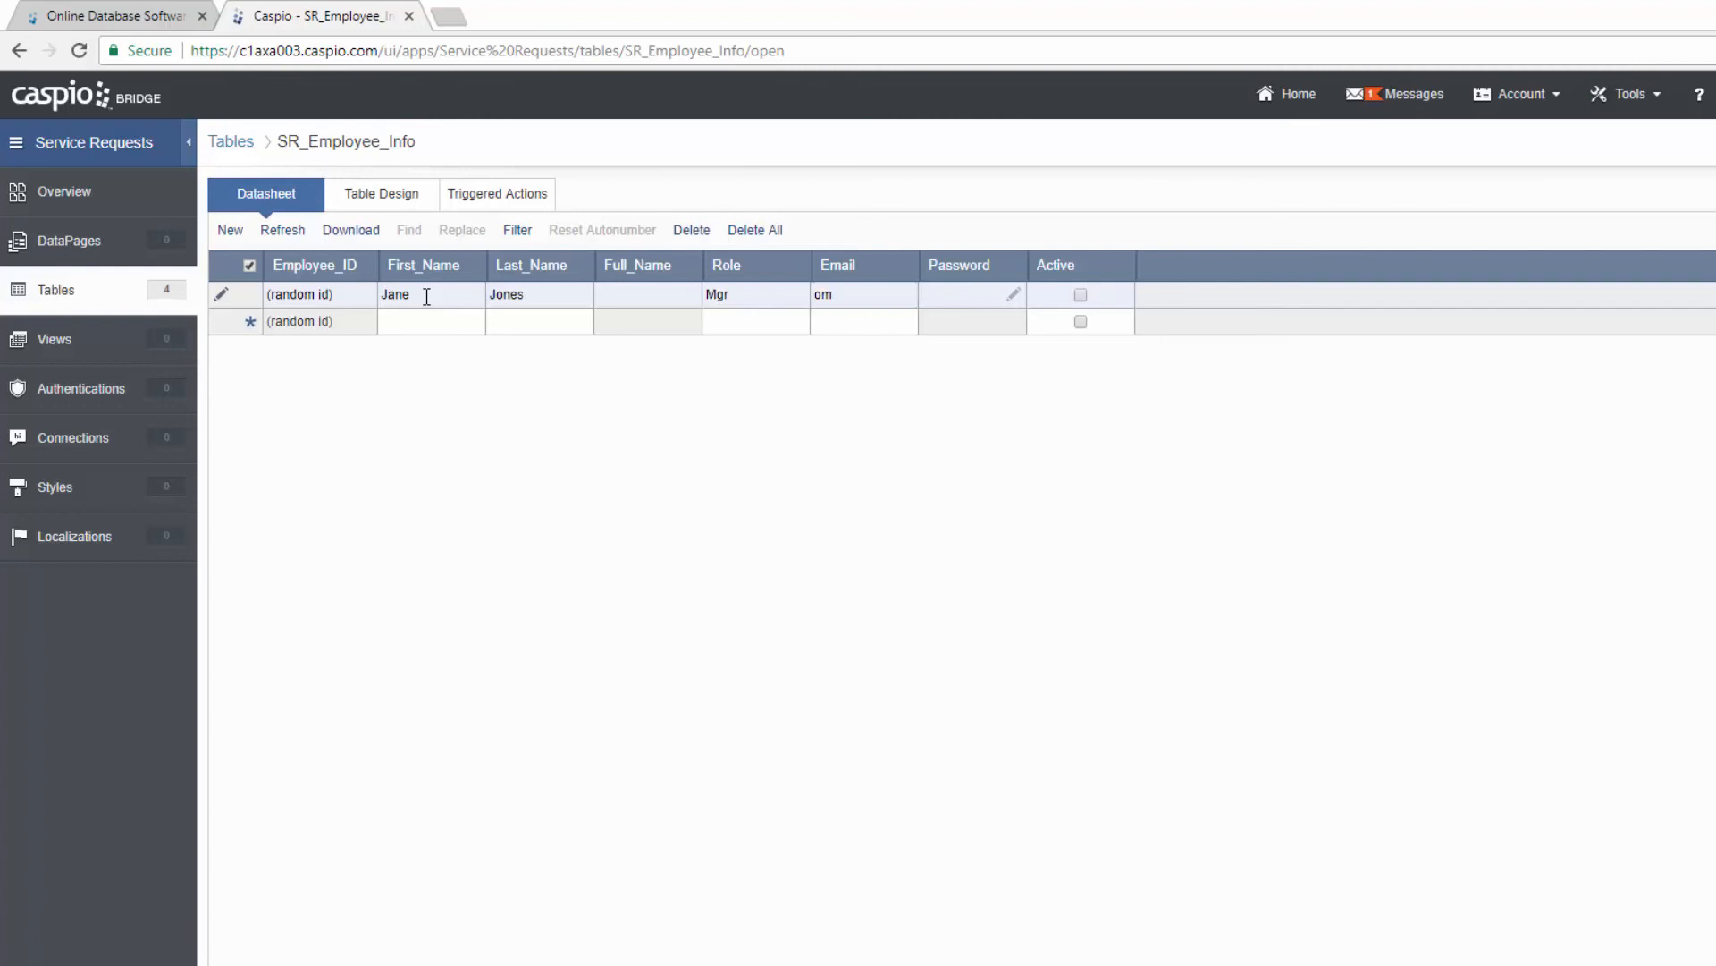
# Step: Set and confirm the manager's password, mark them active, and save the row
pyautogui.click(1013, 294)
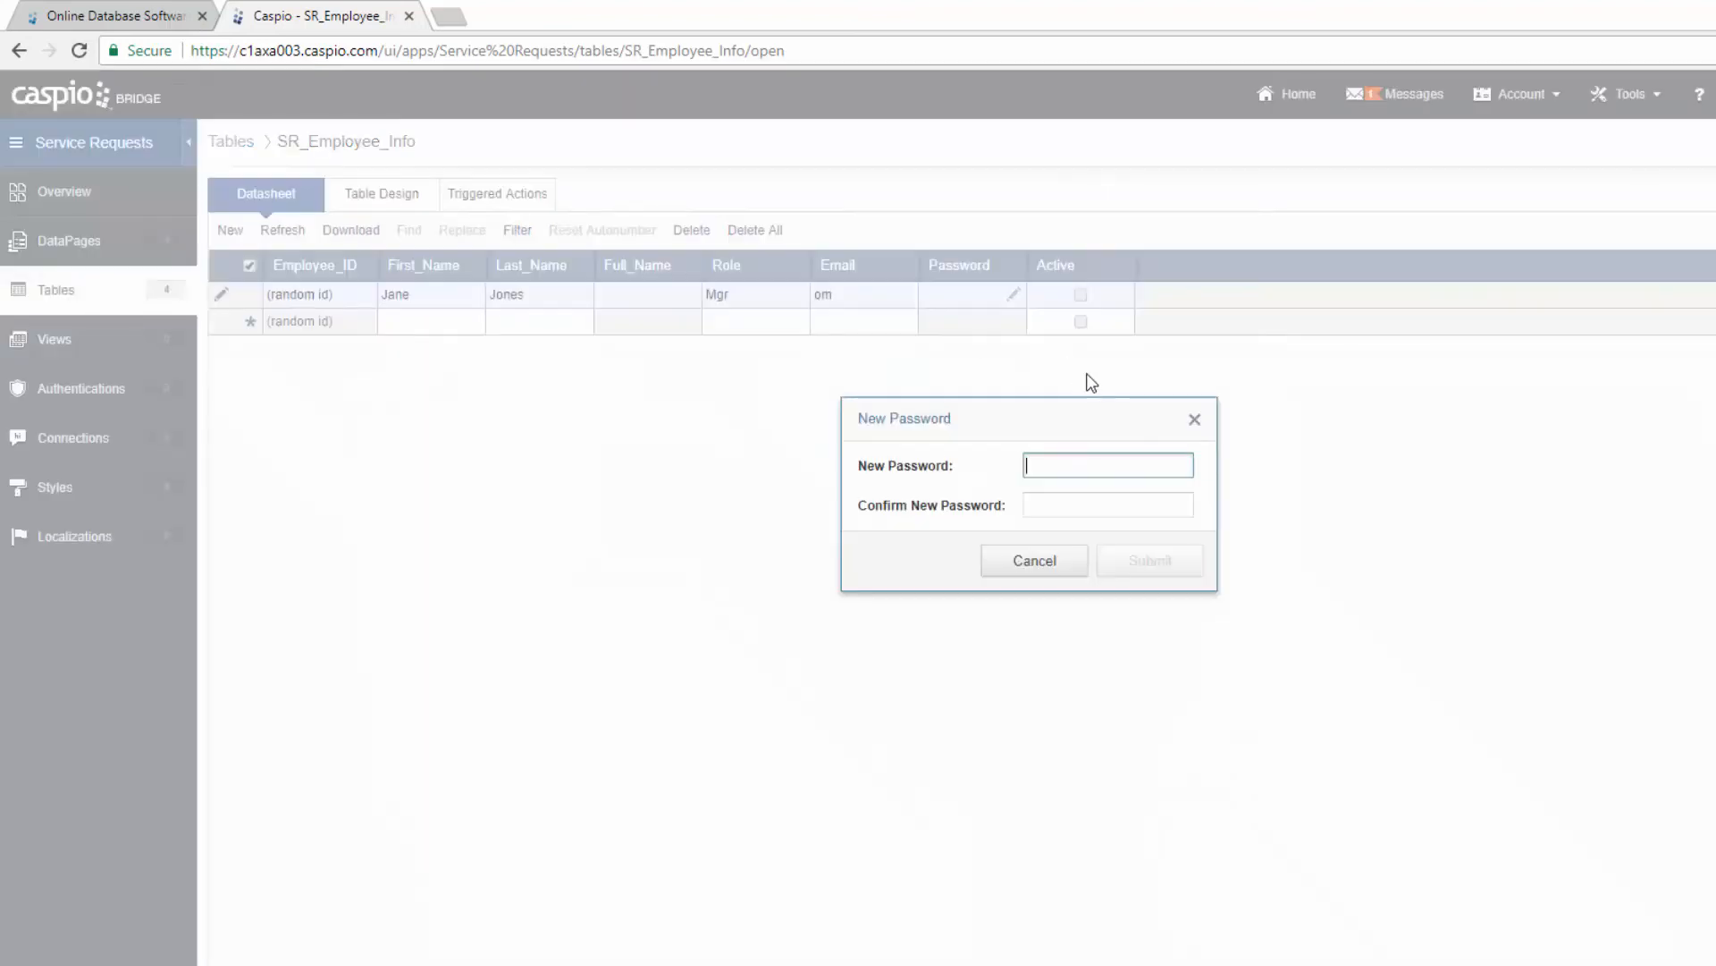
pyautogui.write('1234')
pyautogui.click(1093, 505)
pyautogui.write('1234')
pyautogui.click(1122, 562)
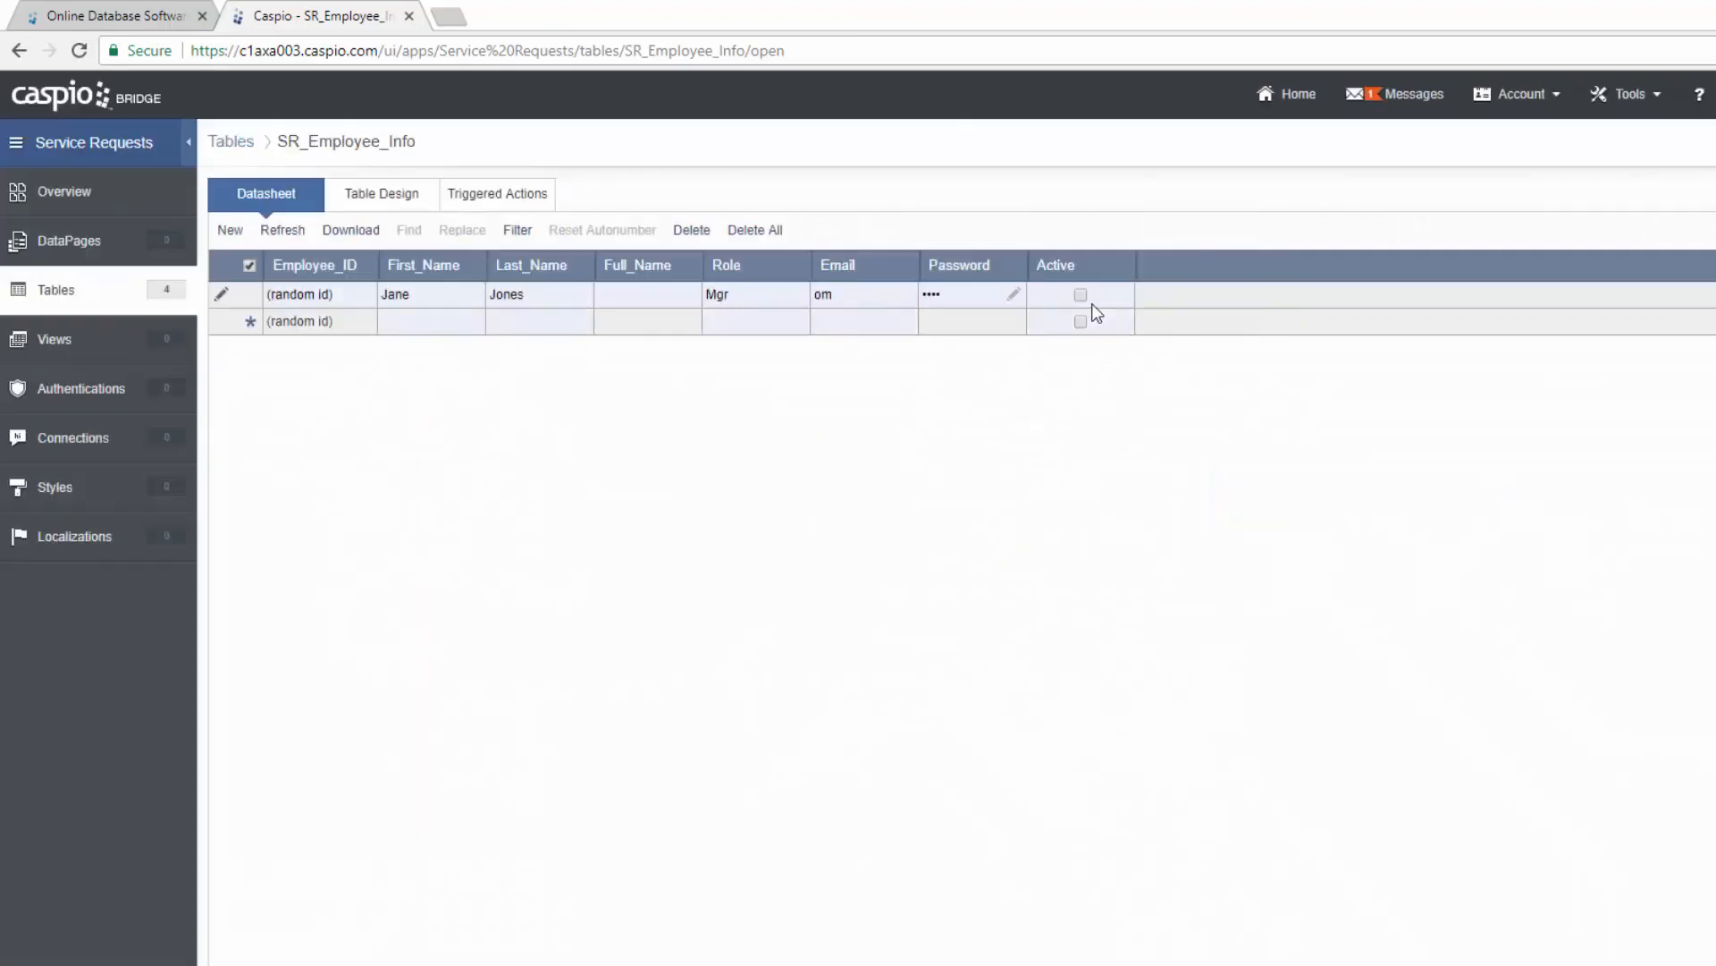
pyautogui.click(1081, 295)
pyautogui.click(432, 319)
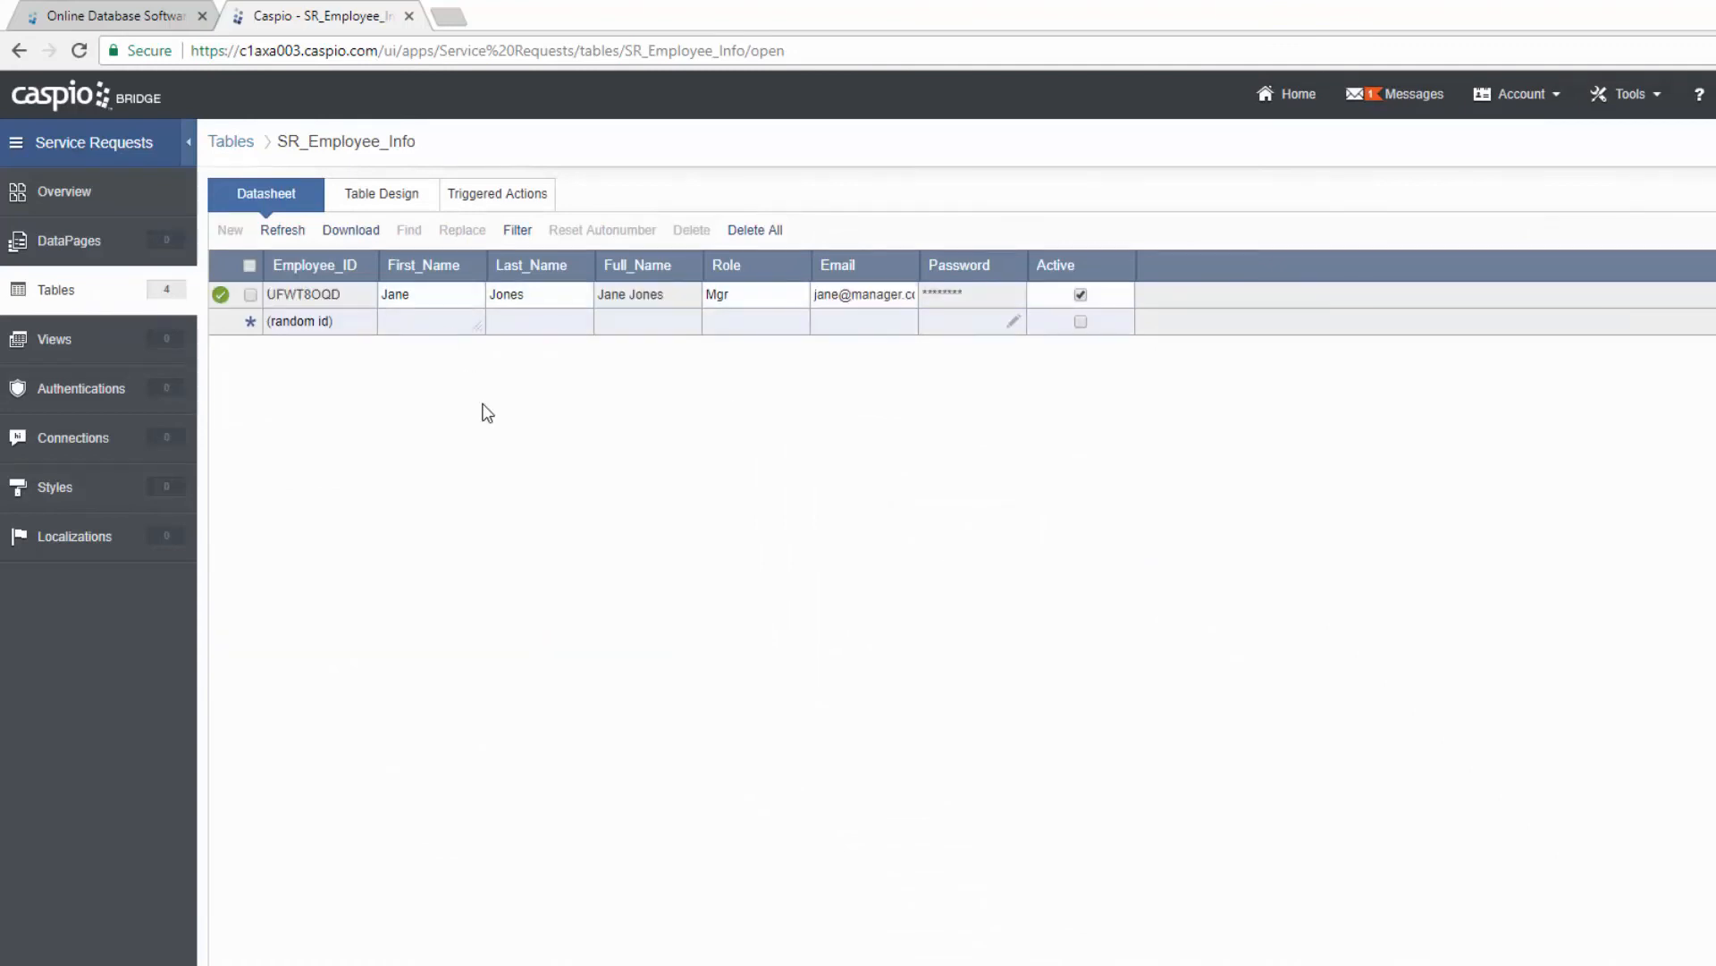
# Step: Enter a second employee's first name, last name, role Rep and e-mail
pyautogui.press('Tab')
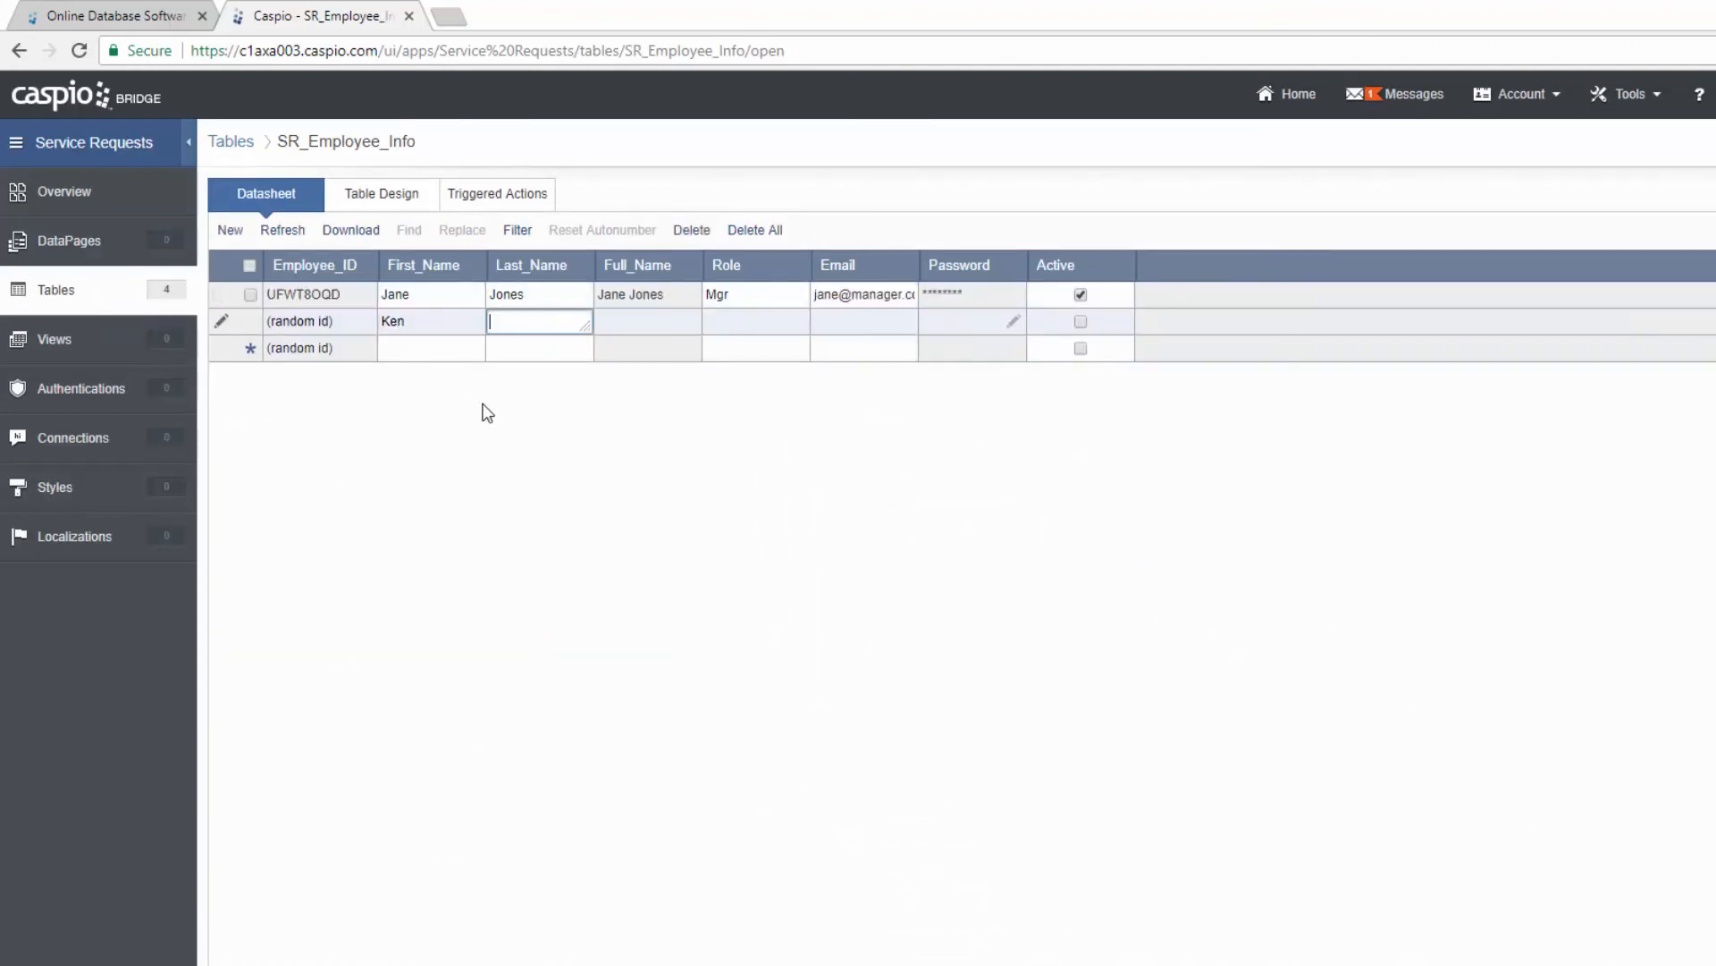
pyautogui.press('Tab')
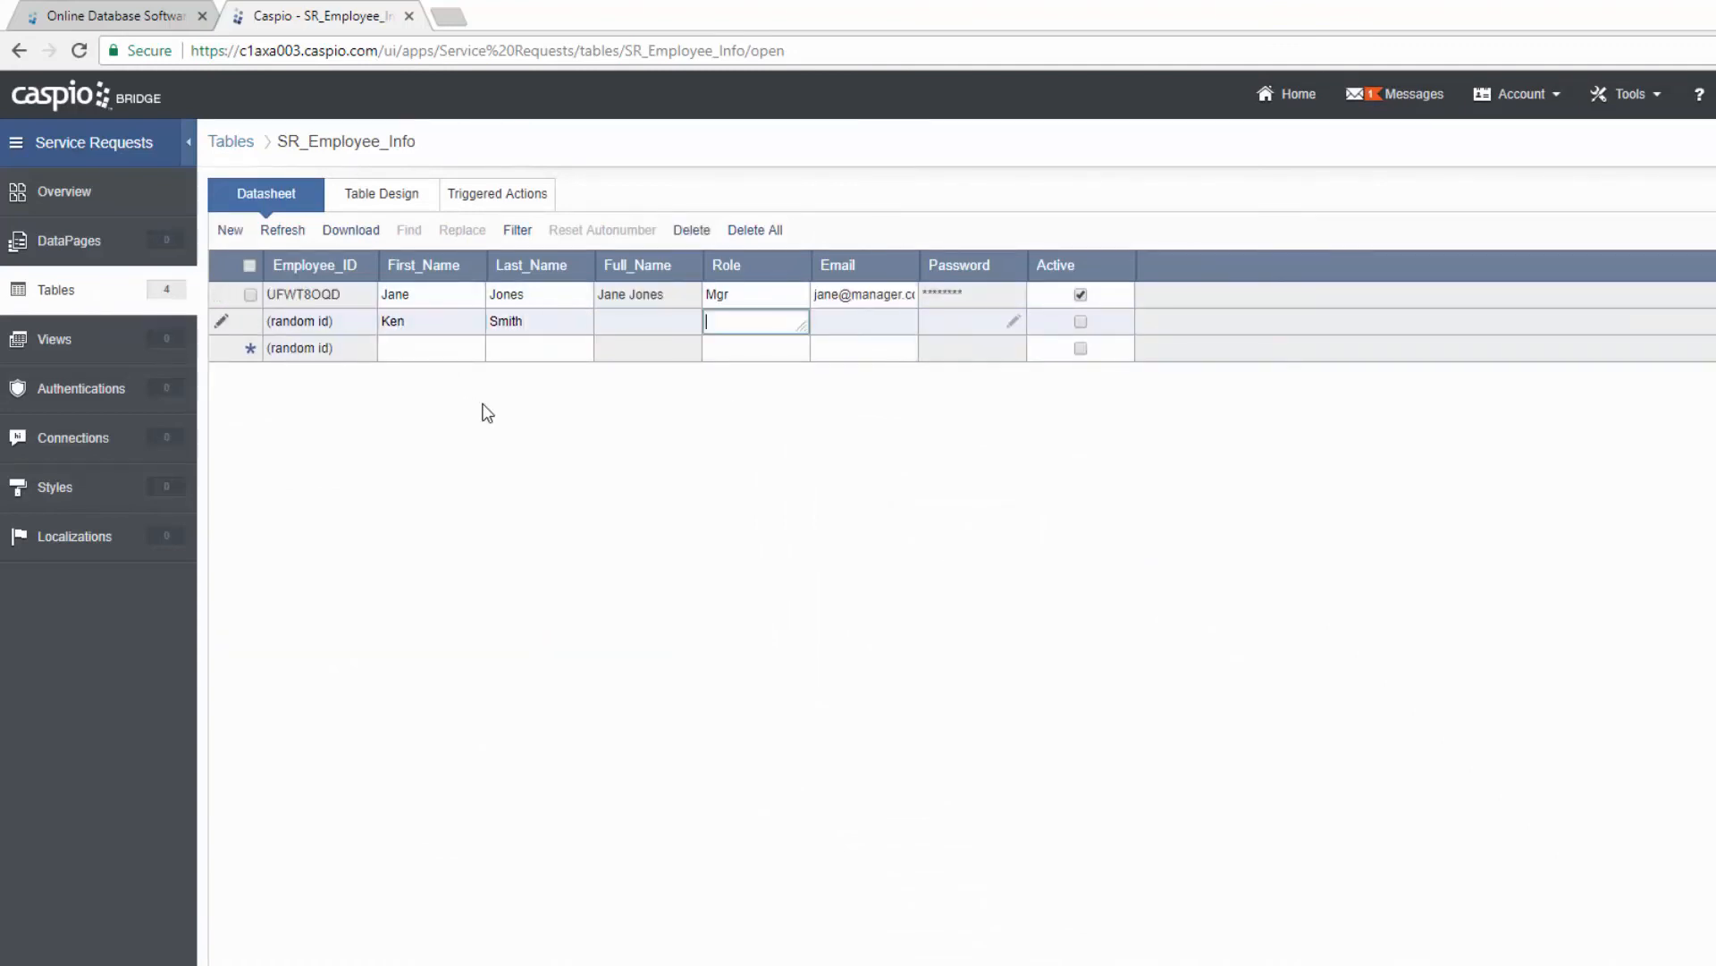
pyautogui.write('Rep')
pyautogui.press('Tab')
pyautogui.write('rep')
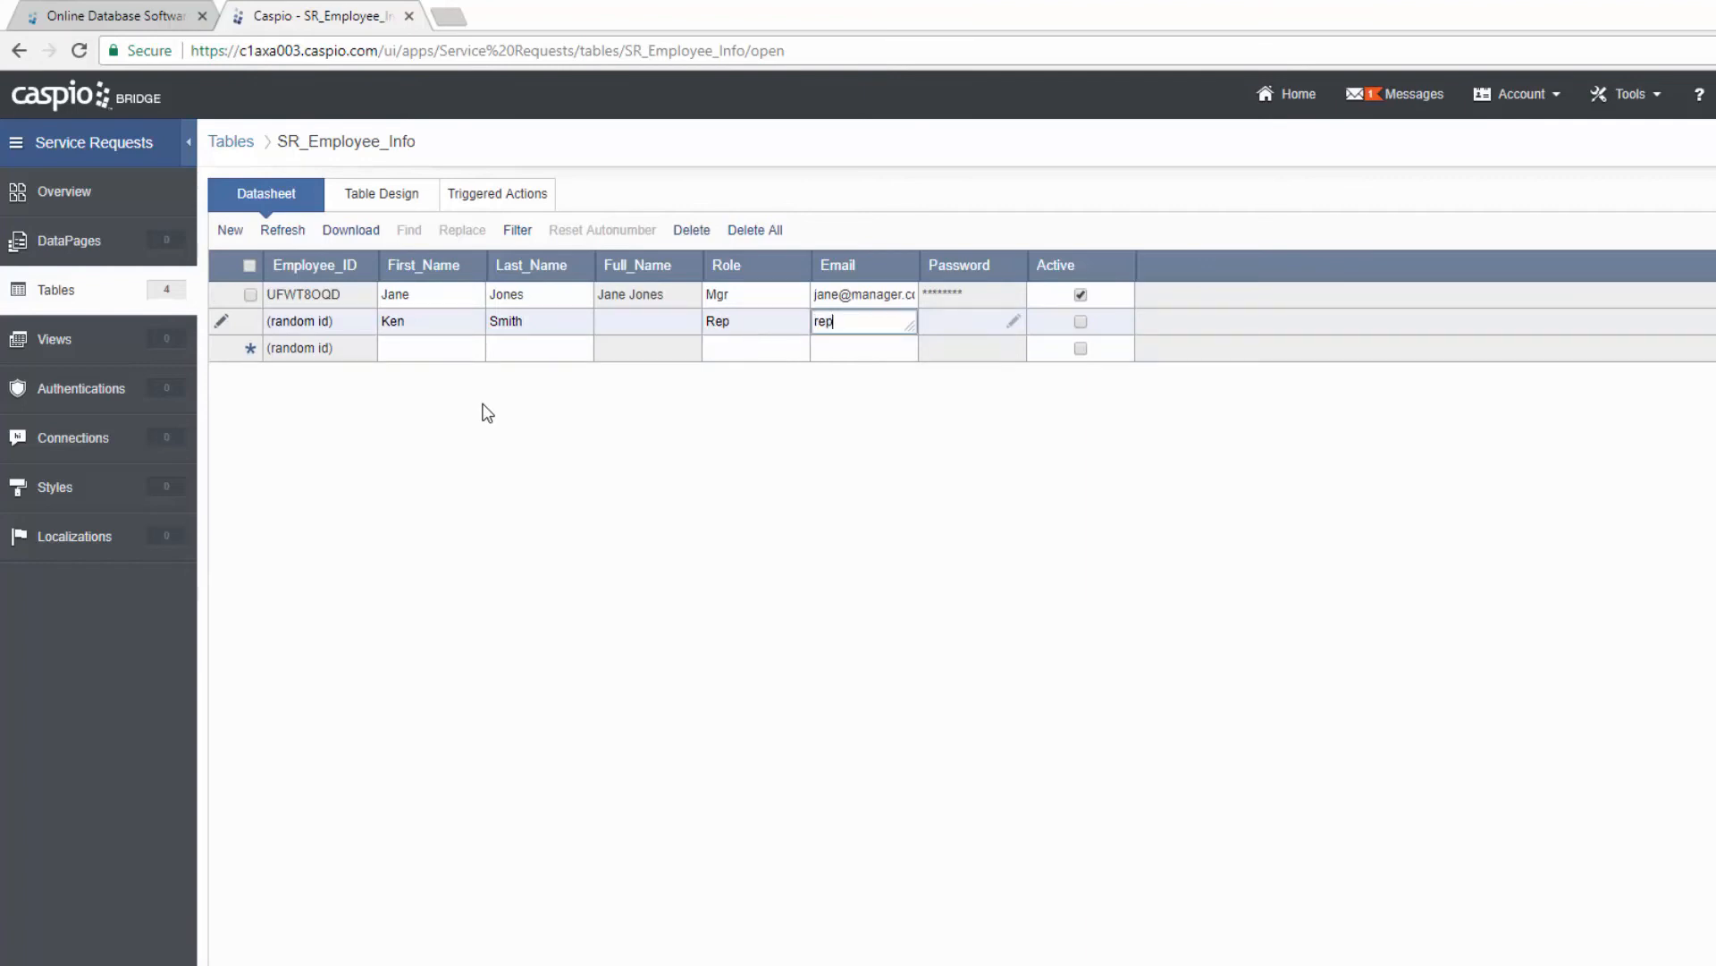
pyautogui.press('BackSpace')
pyautogui.press('BackSpace')
pyautogui.press('BackSpace')
# Step: Set and confirm the second employee's password and save the row
pyautogui.click(1014, 320)
pyautogui.write('1234')
pyautogui.click(1118, 506)
pyautogui.write('1234')
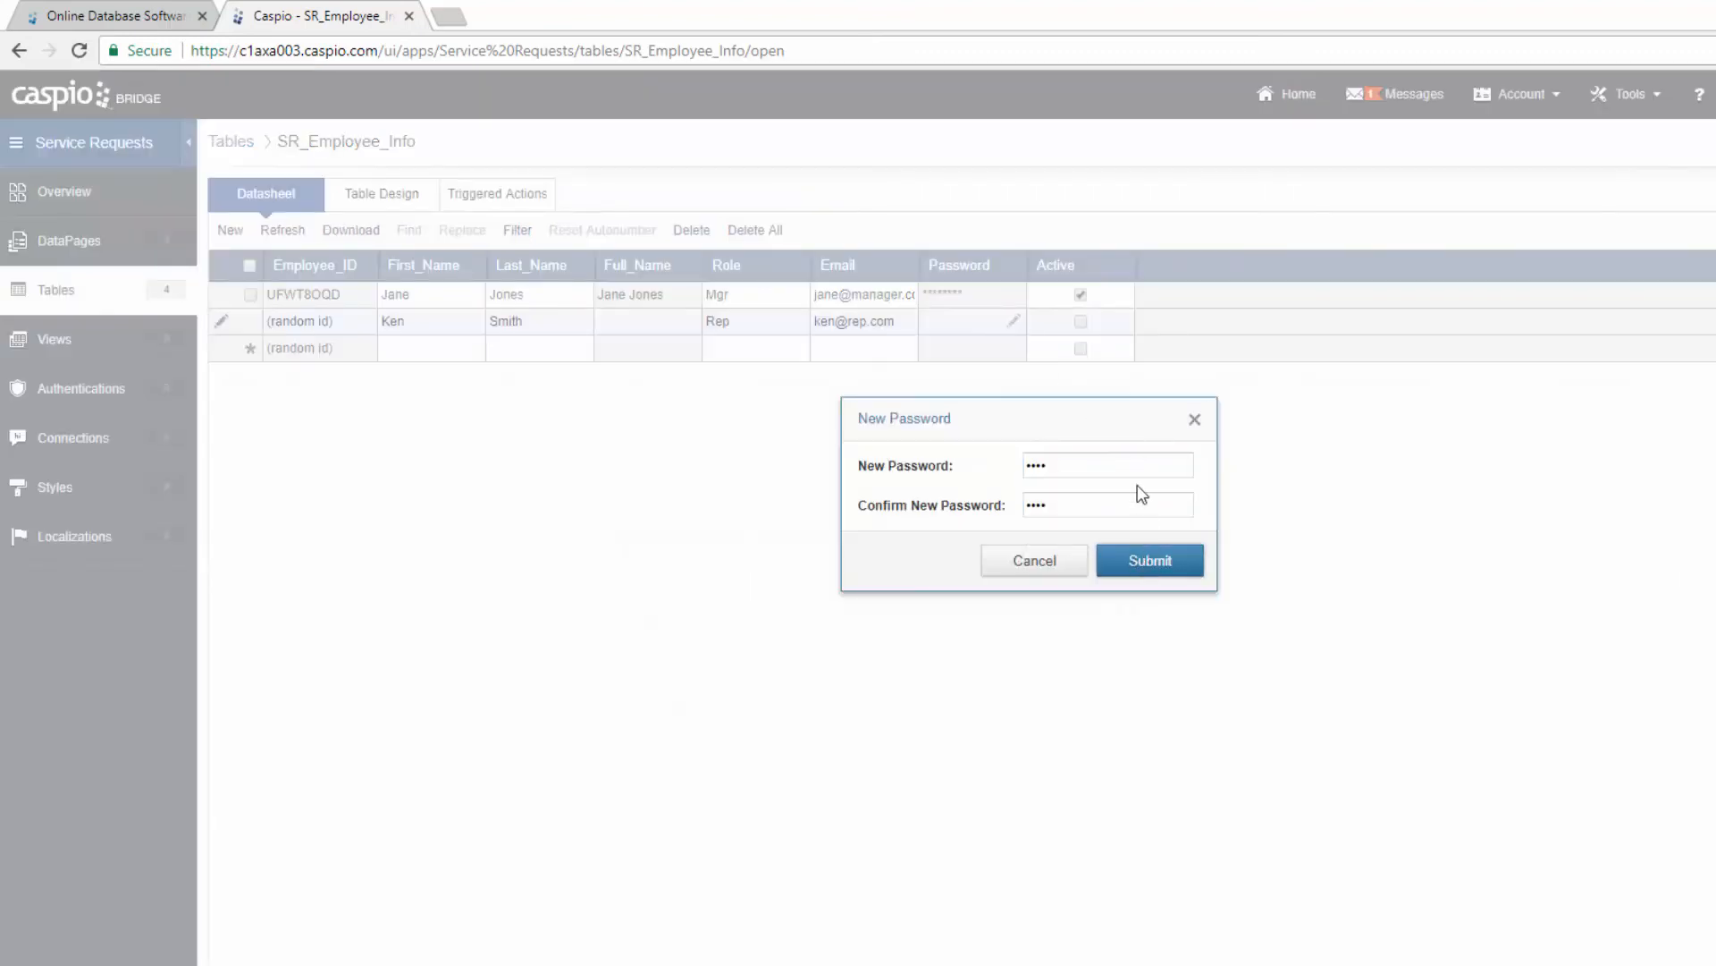
pyautogui.press('Return')
pyautogui.click(564, 349)
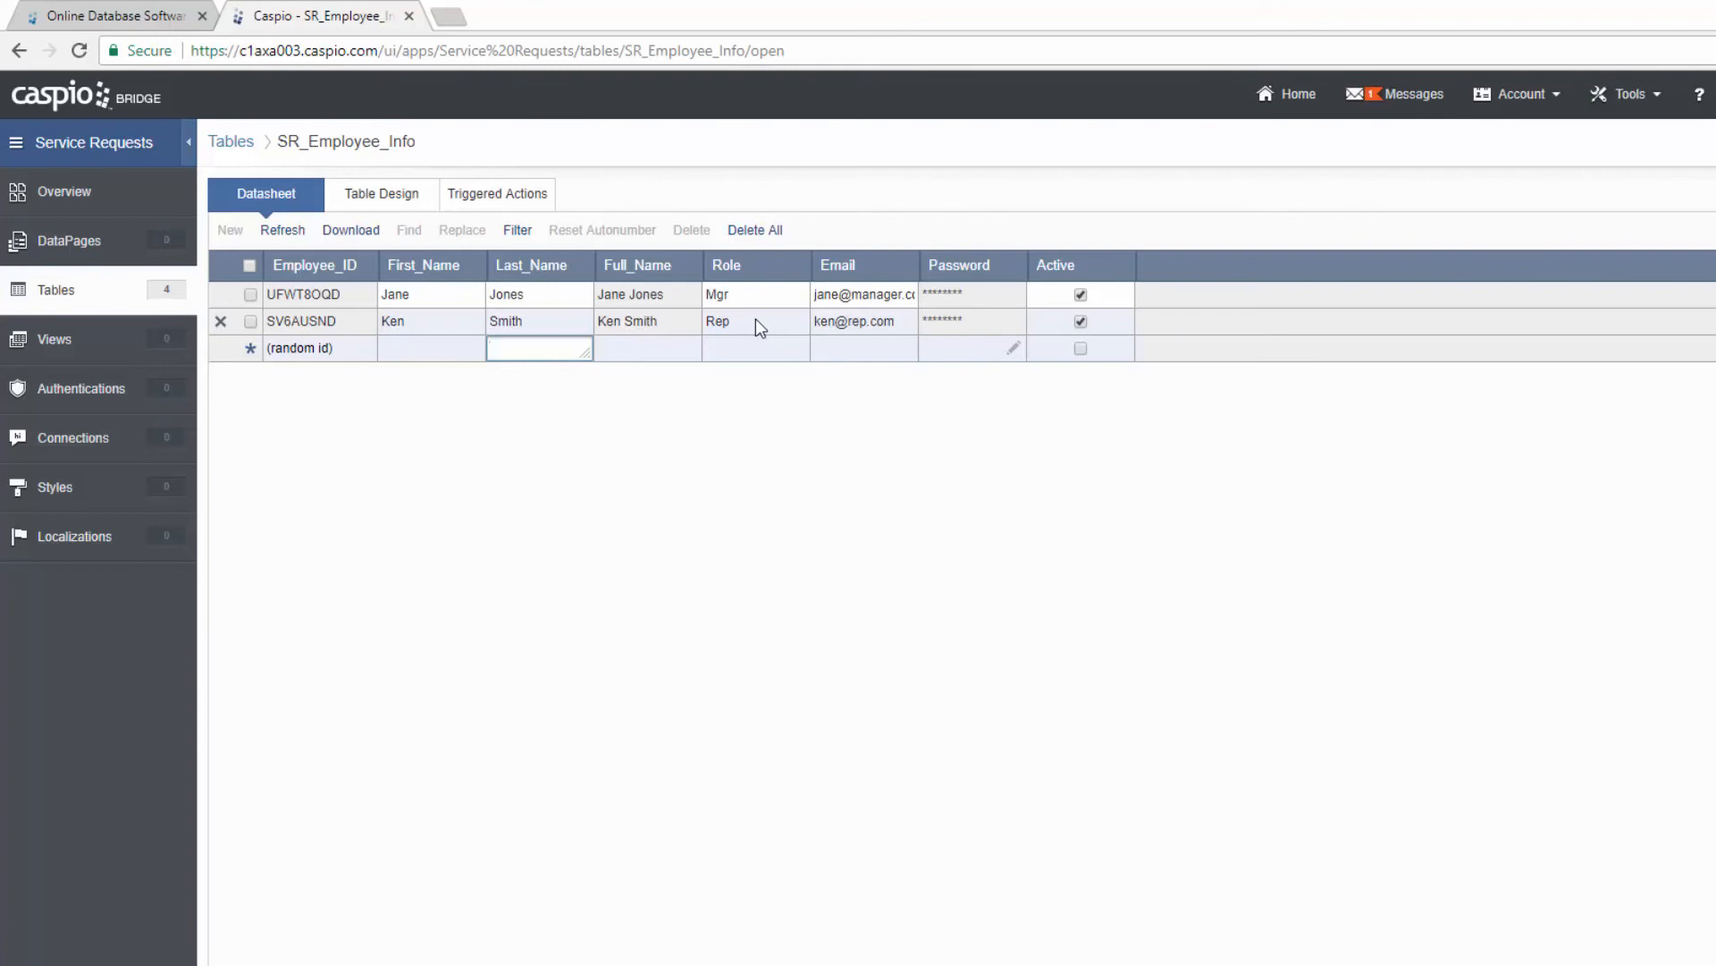
# Step: Go back to the Tables list and open the Relationships page
pyautogui.click(64, 292)
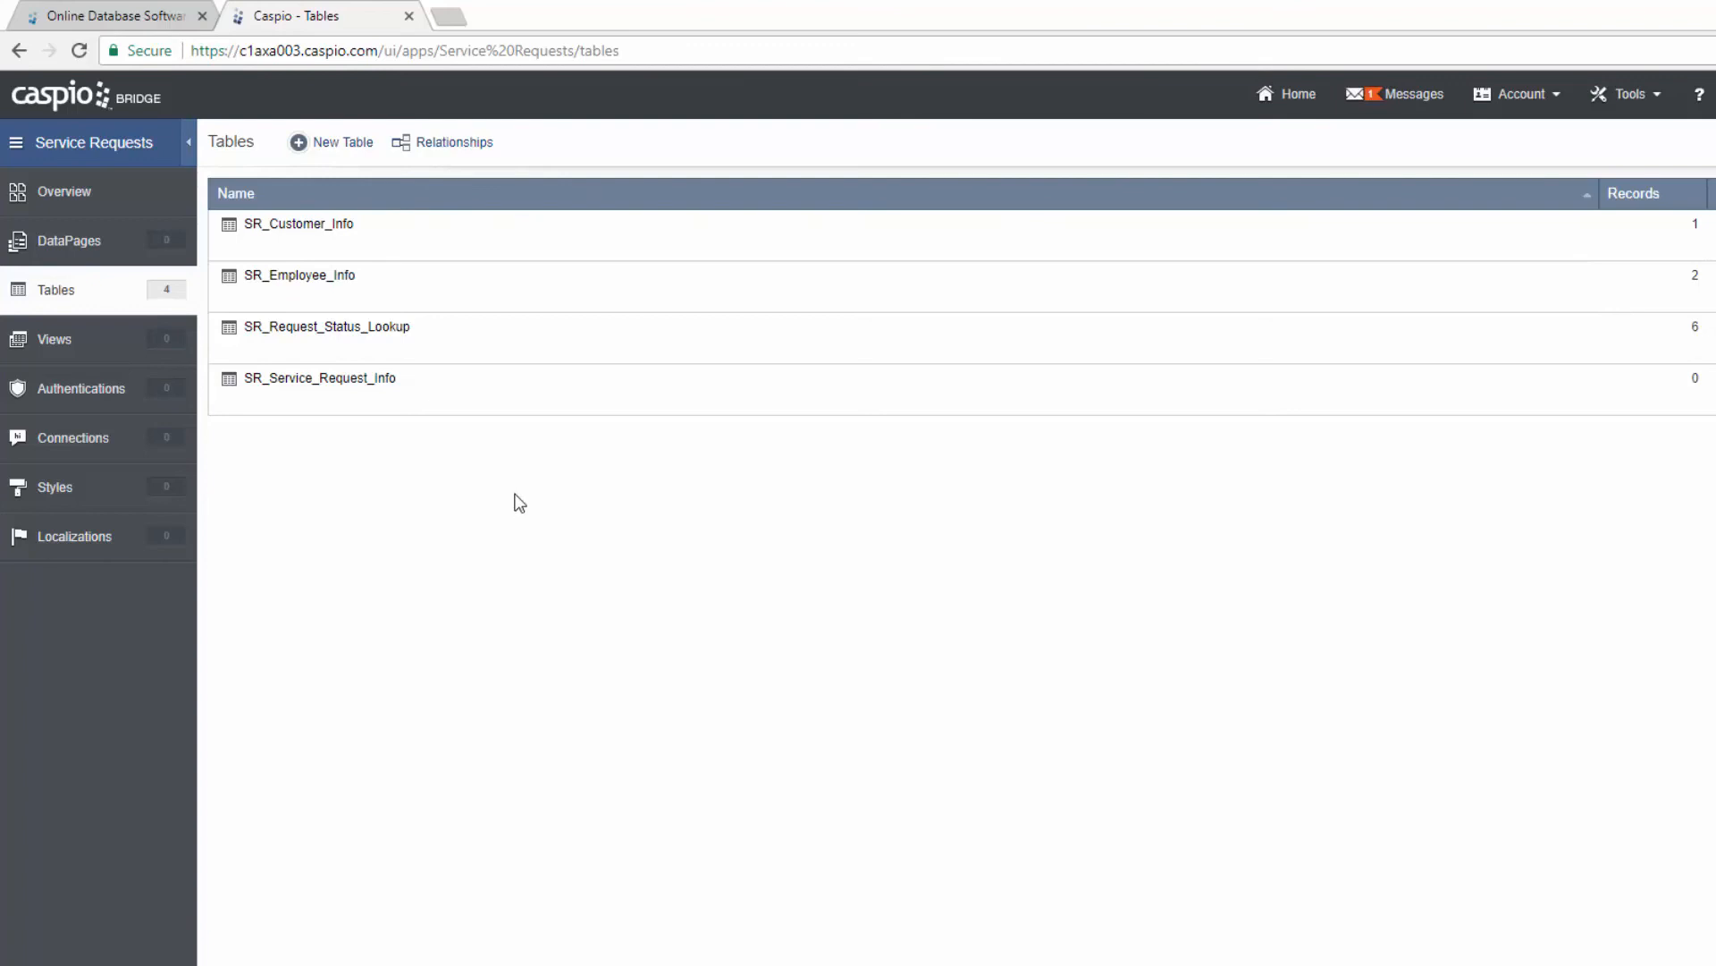
pyautogui.click(477, 149)
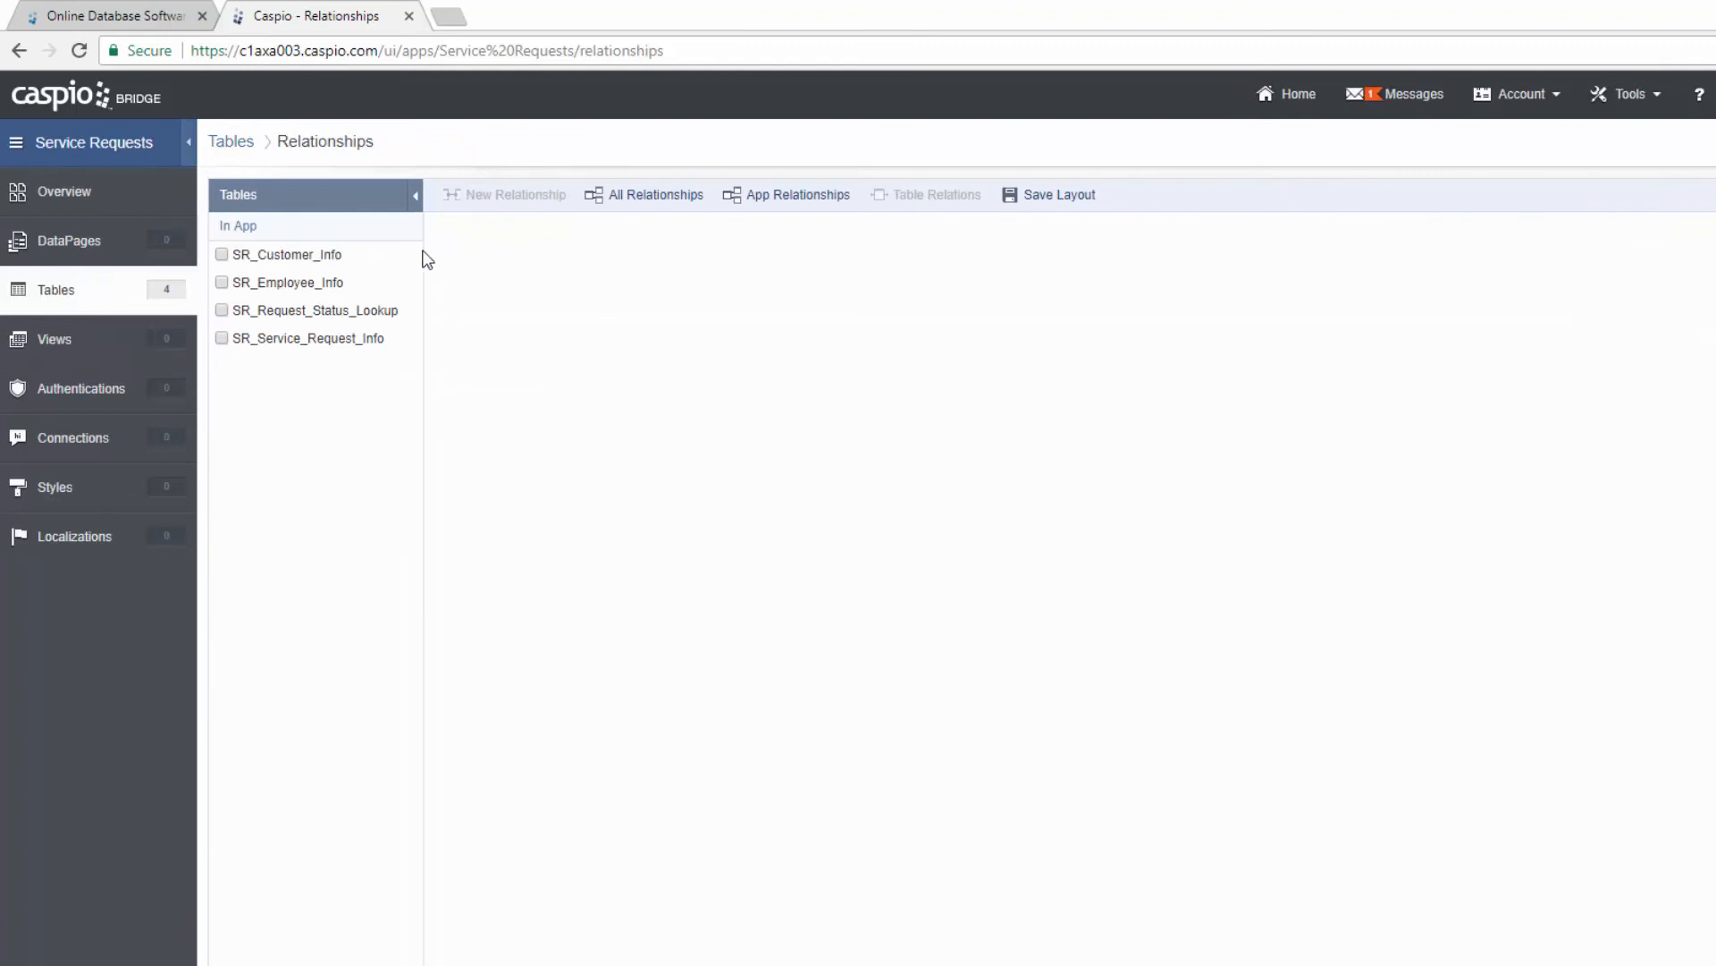
# Step: Add SR_Customer_Info, SR_Employee_Info and SR_Service_Request_Info to the relationships diagram
pyautogui.moveTo(372, 279); pyautogui.dragTo(361, 322)
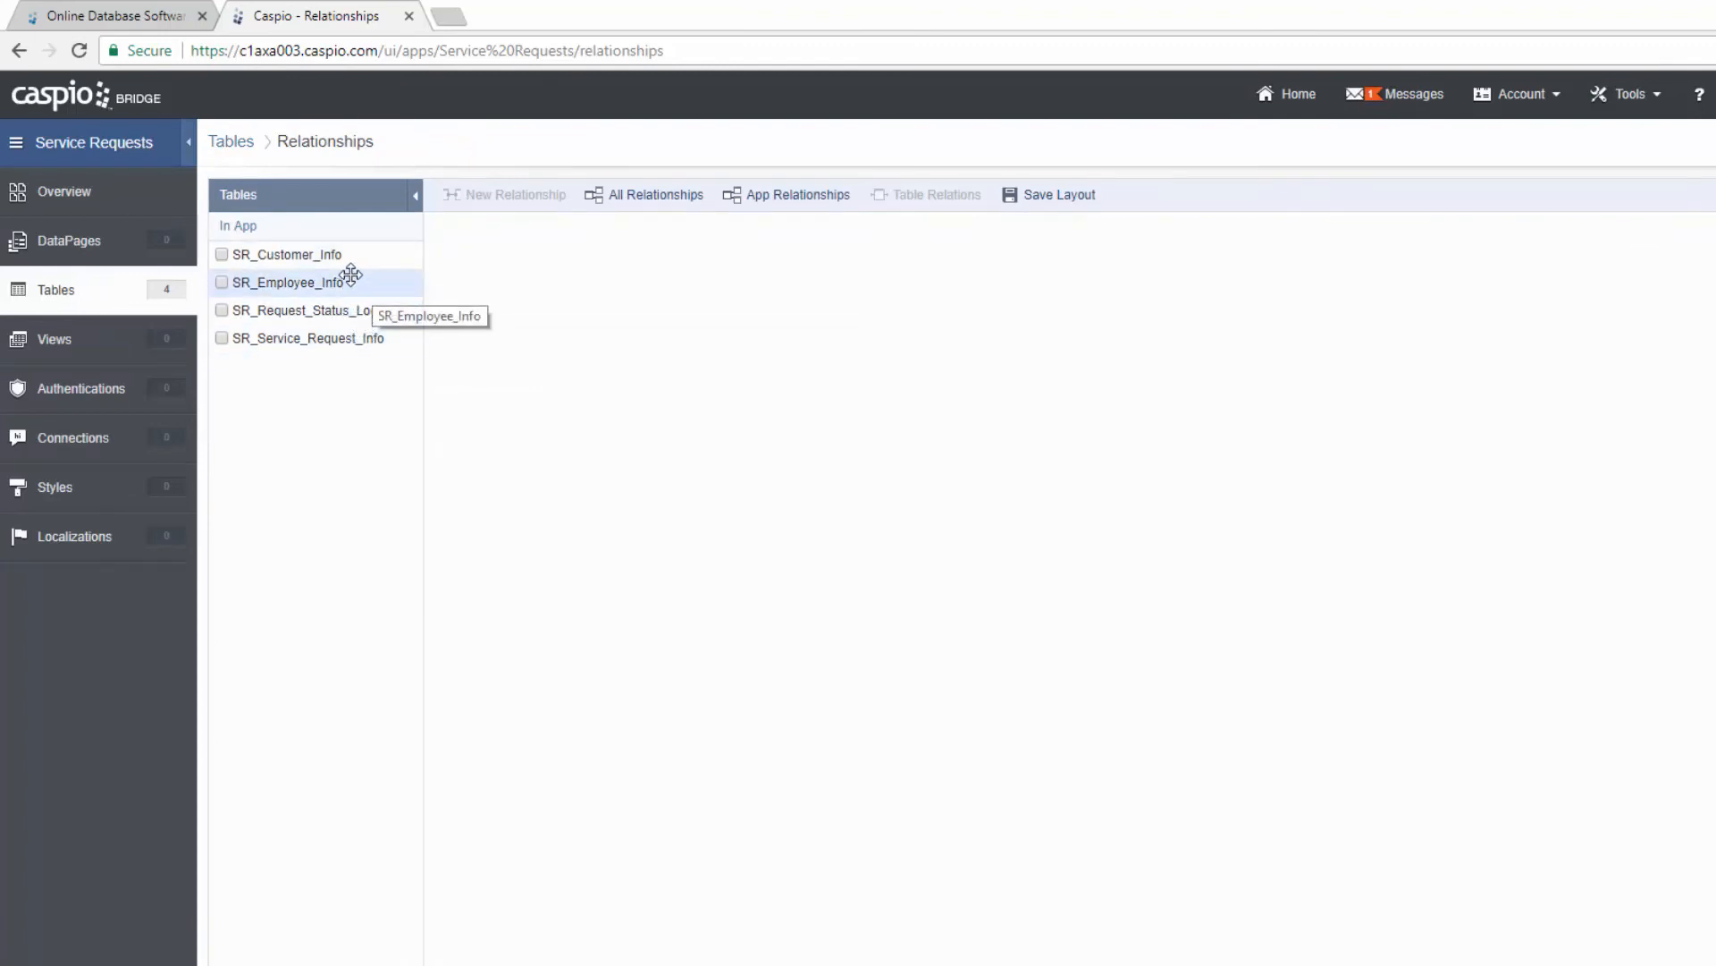
pyautogui.click(222, 254)
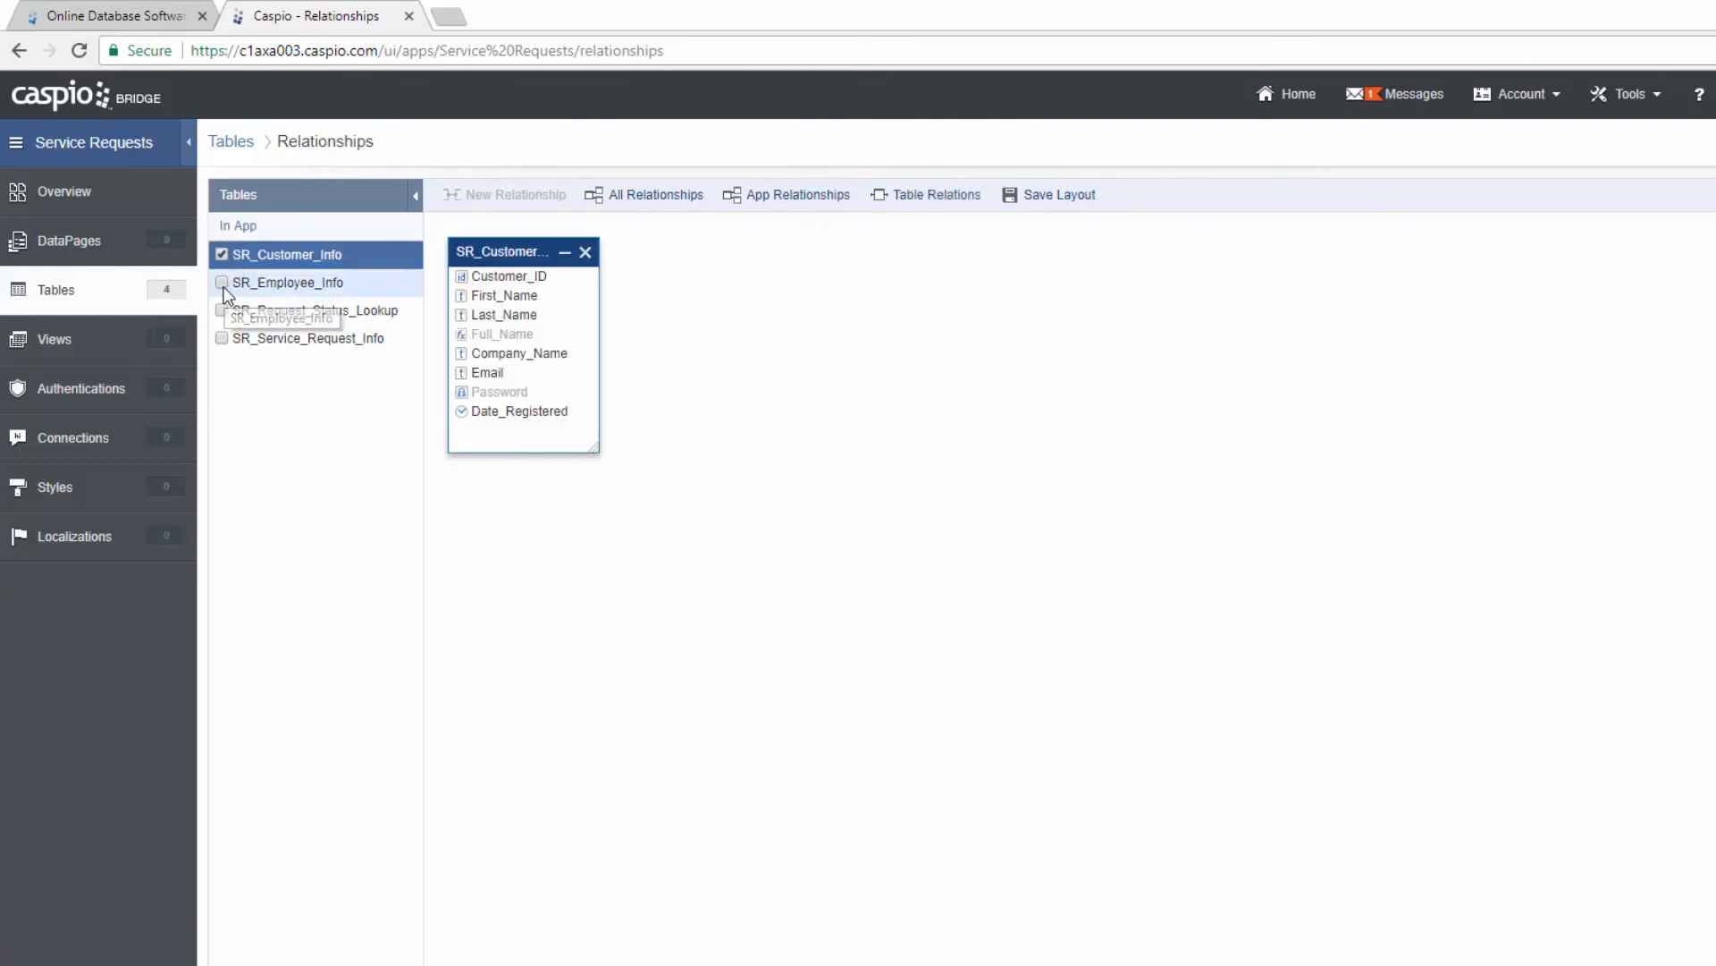
pyautogui.click(221, 282)
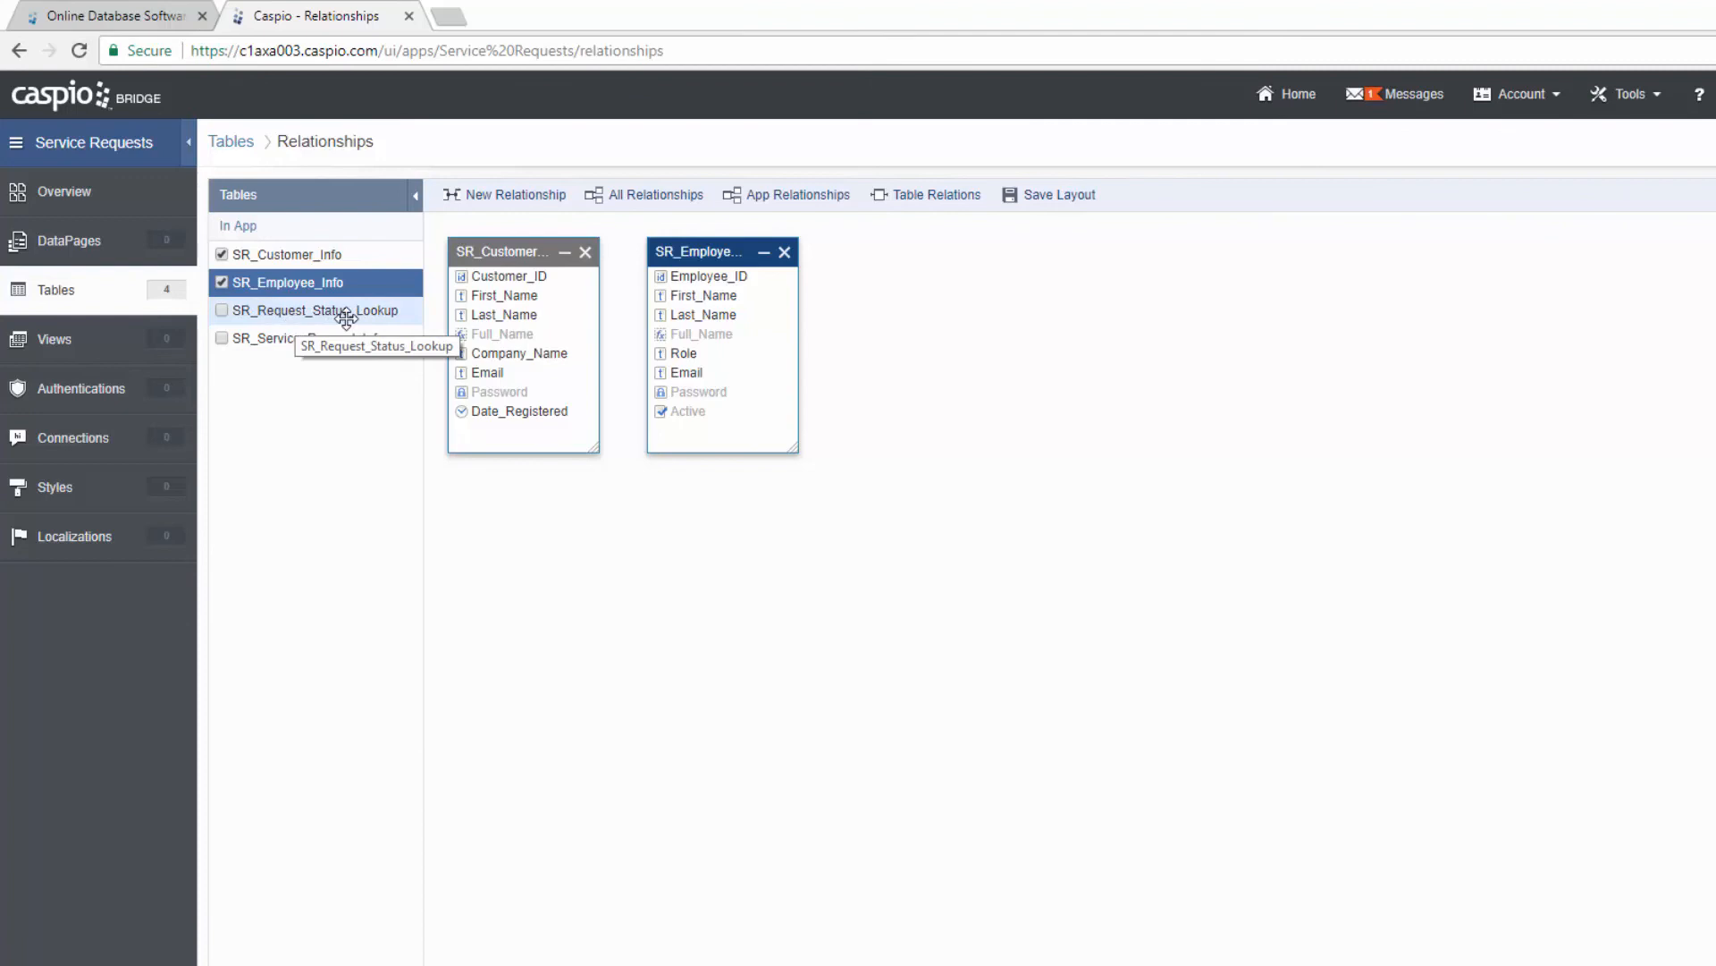
pyautogui.click(220, 339)
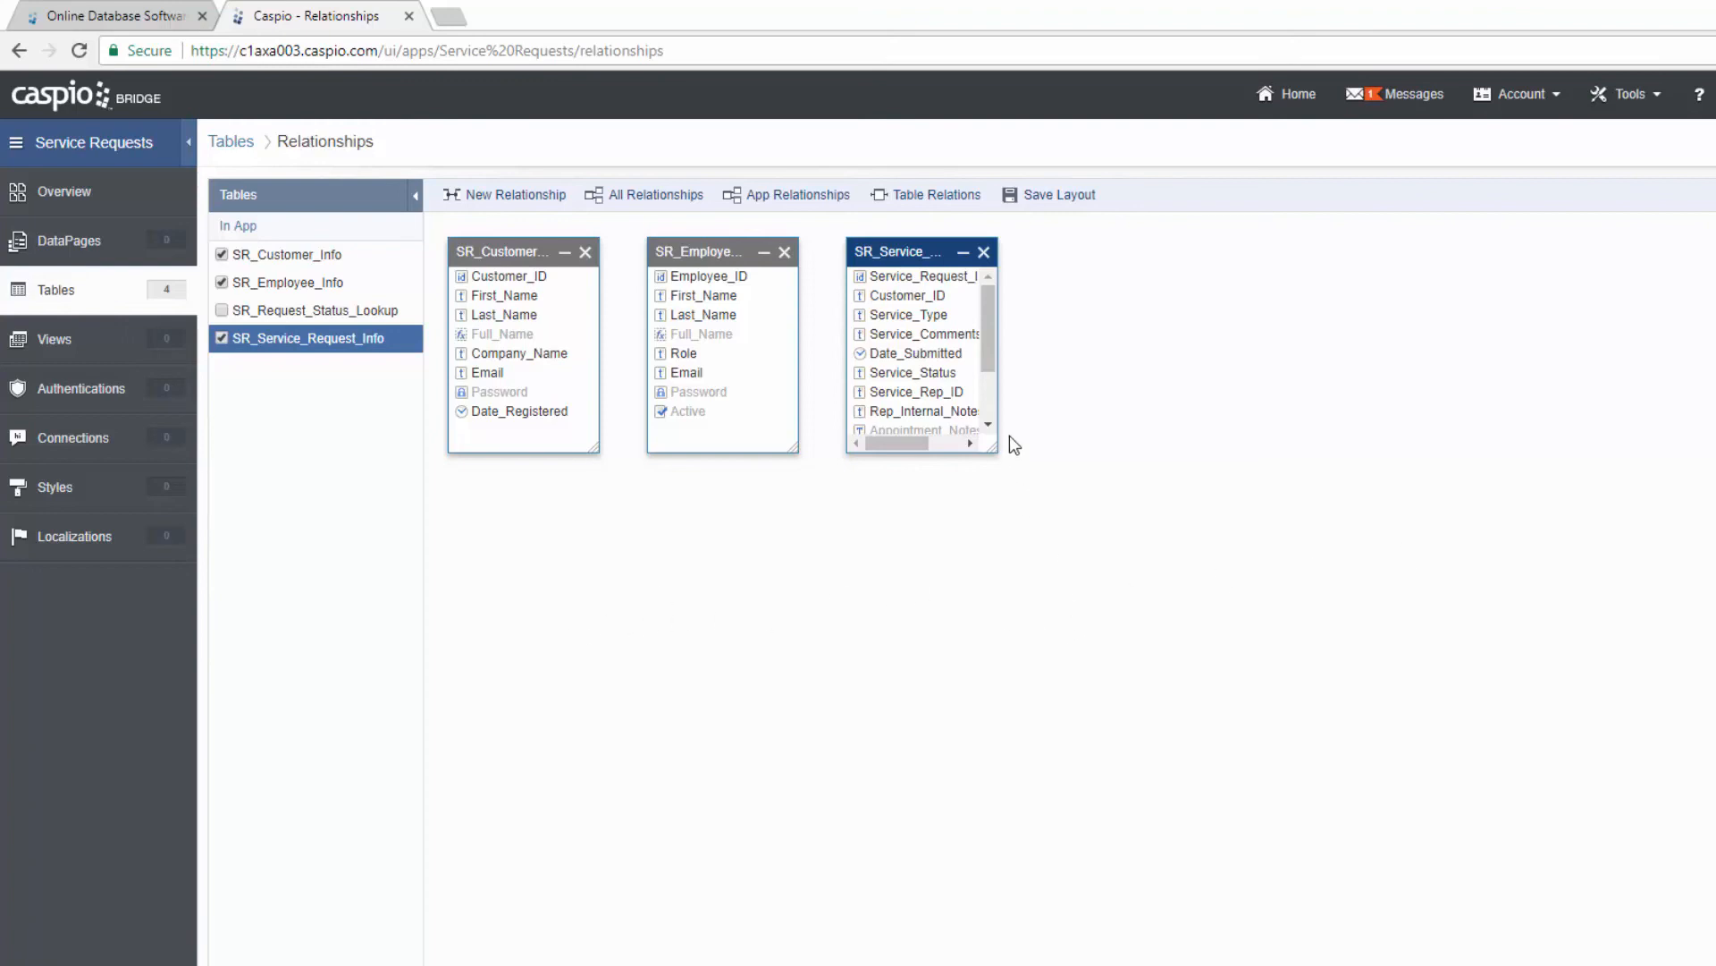
# Step: Enlarge SR_Service_Request_Info and arrange customers left, service requests centre, employees right
pyautogui.moveTo(992, 447); pyautogui.dragTo(1129, 541)
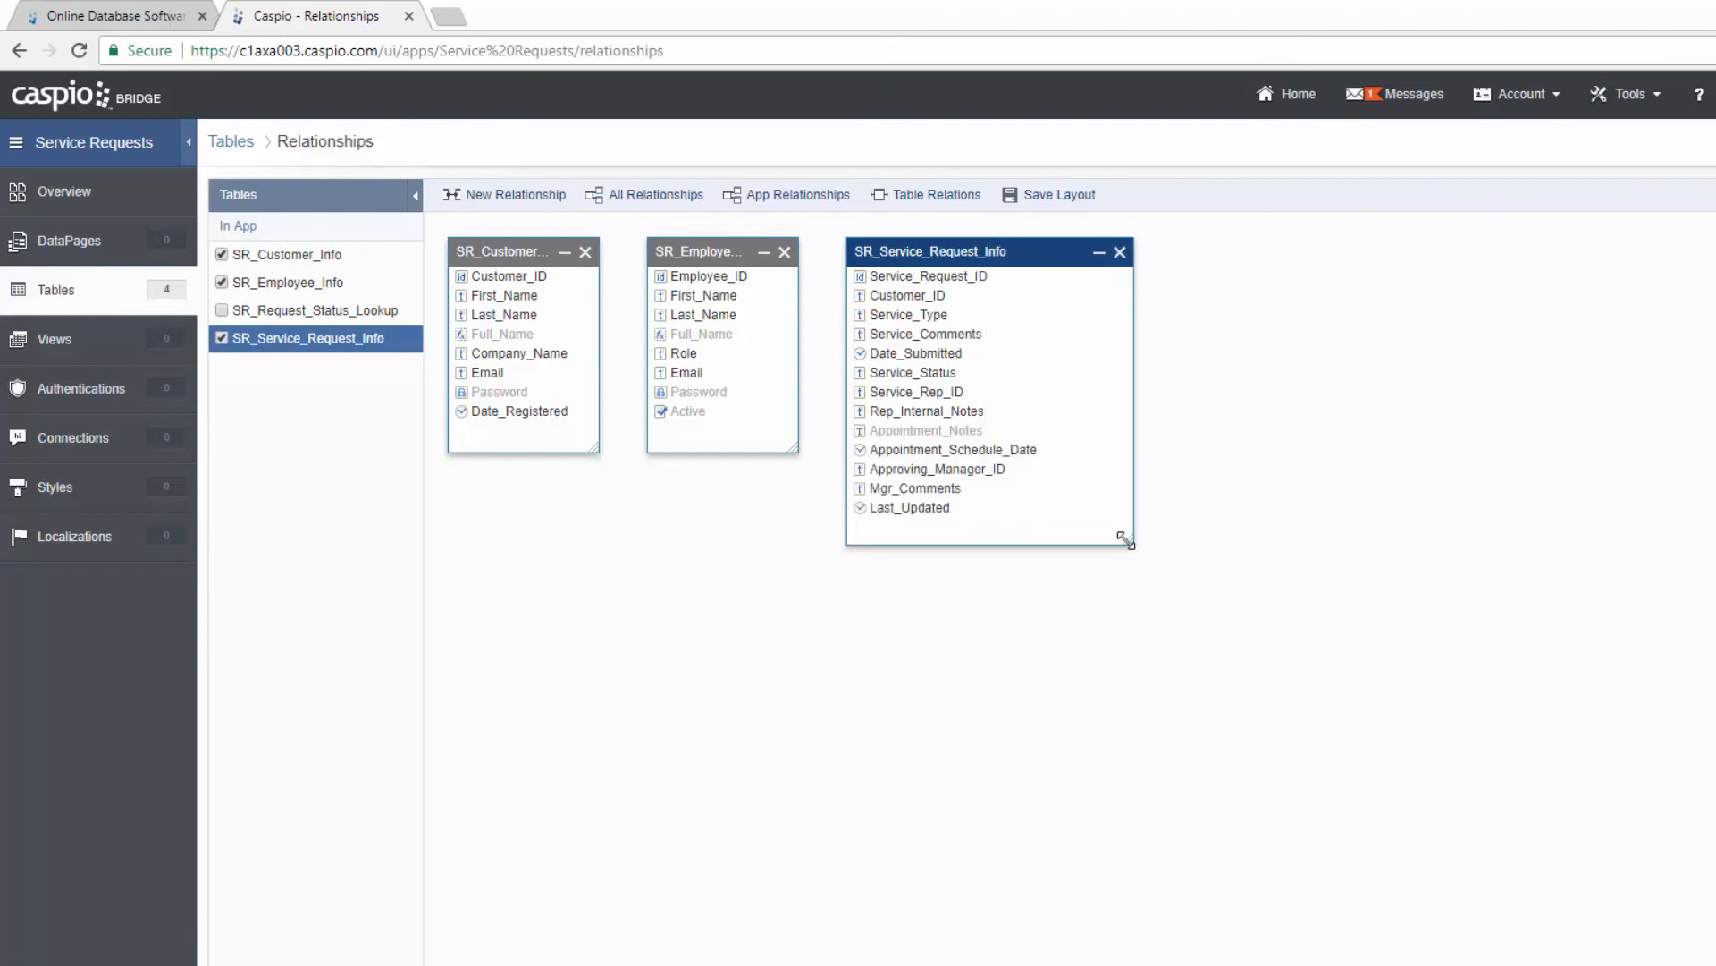
pyautogui.moveTo(987, 258); pyautogui.dragTo(989, 528)
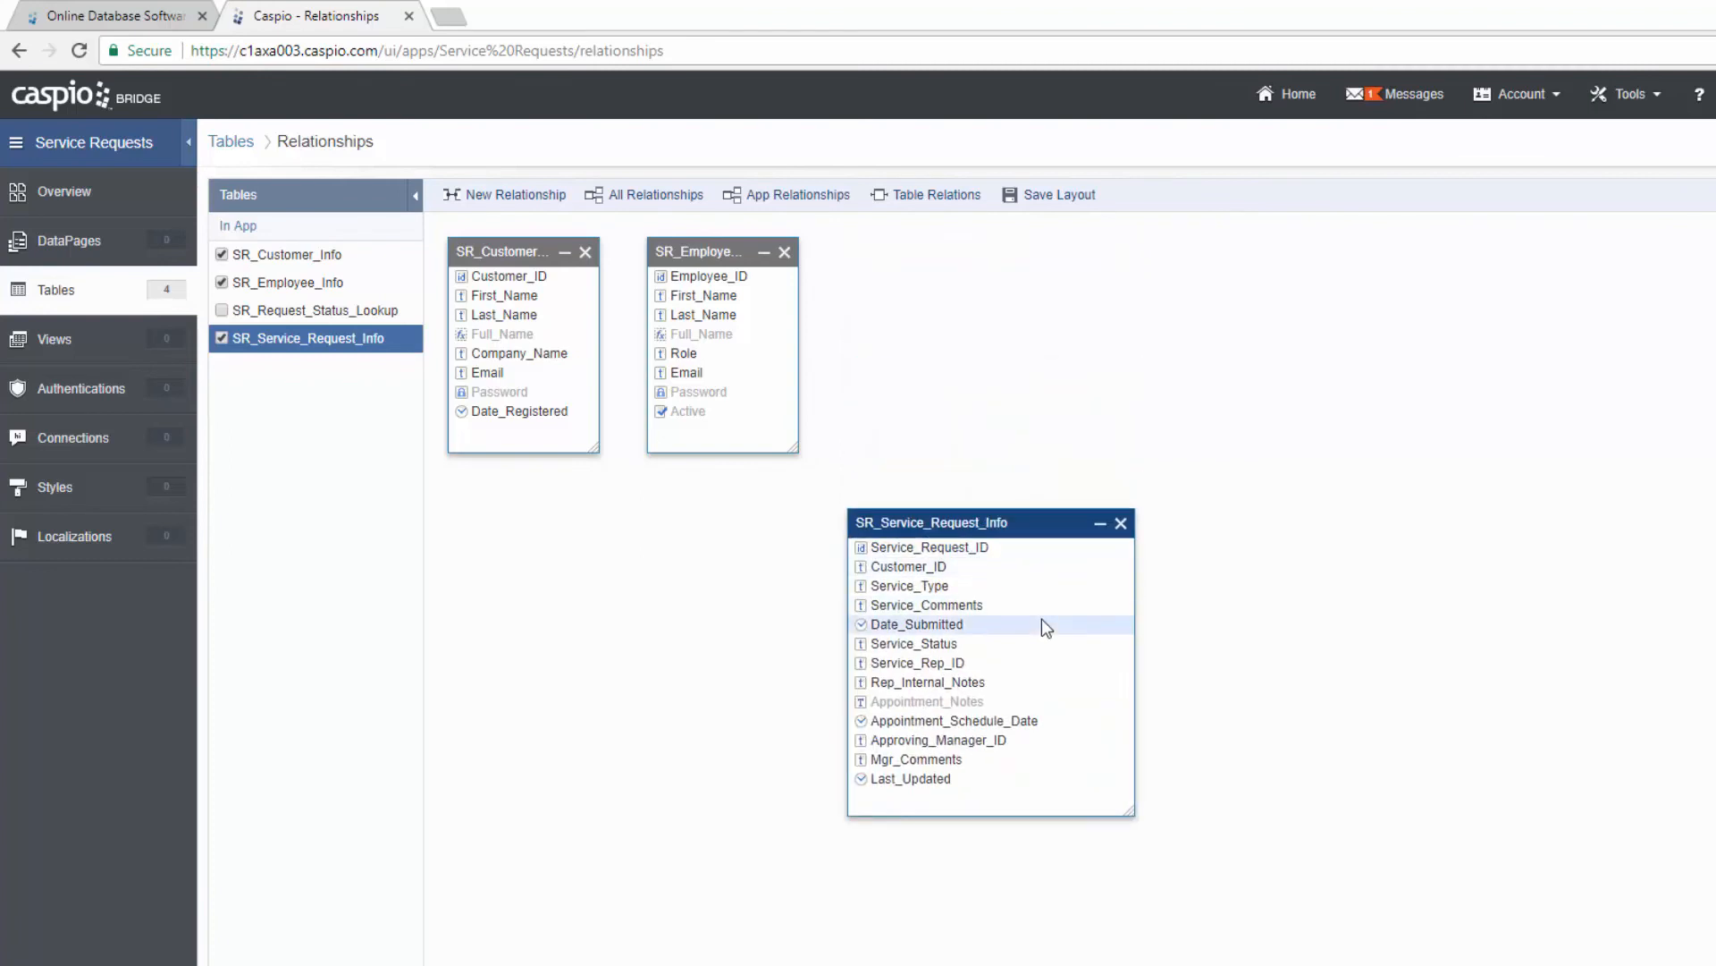
pyautogui.moveTo(497, 283); pyautogui.dragTo(529, 535)
pyautogui.moveTo(697, 276); pyautogui.dragTo(785, 324)
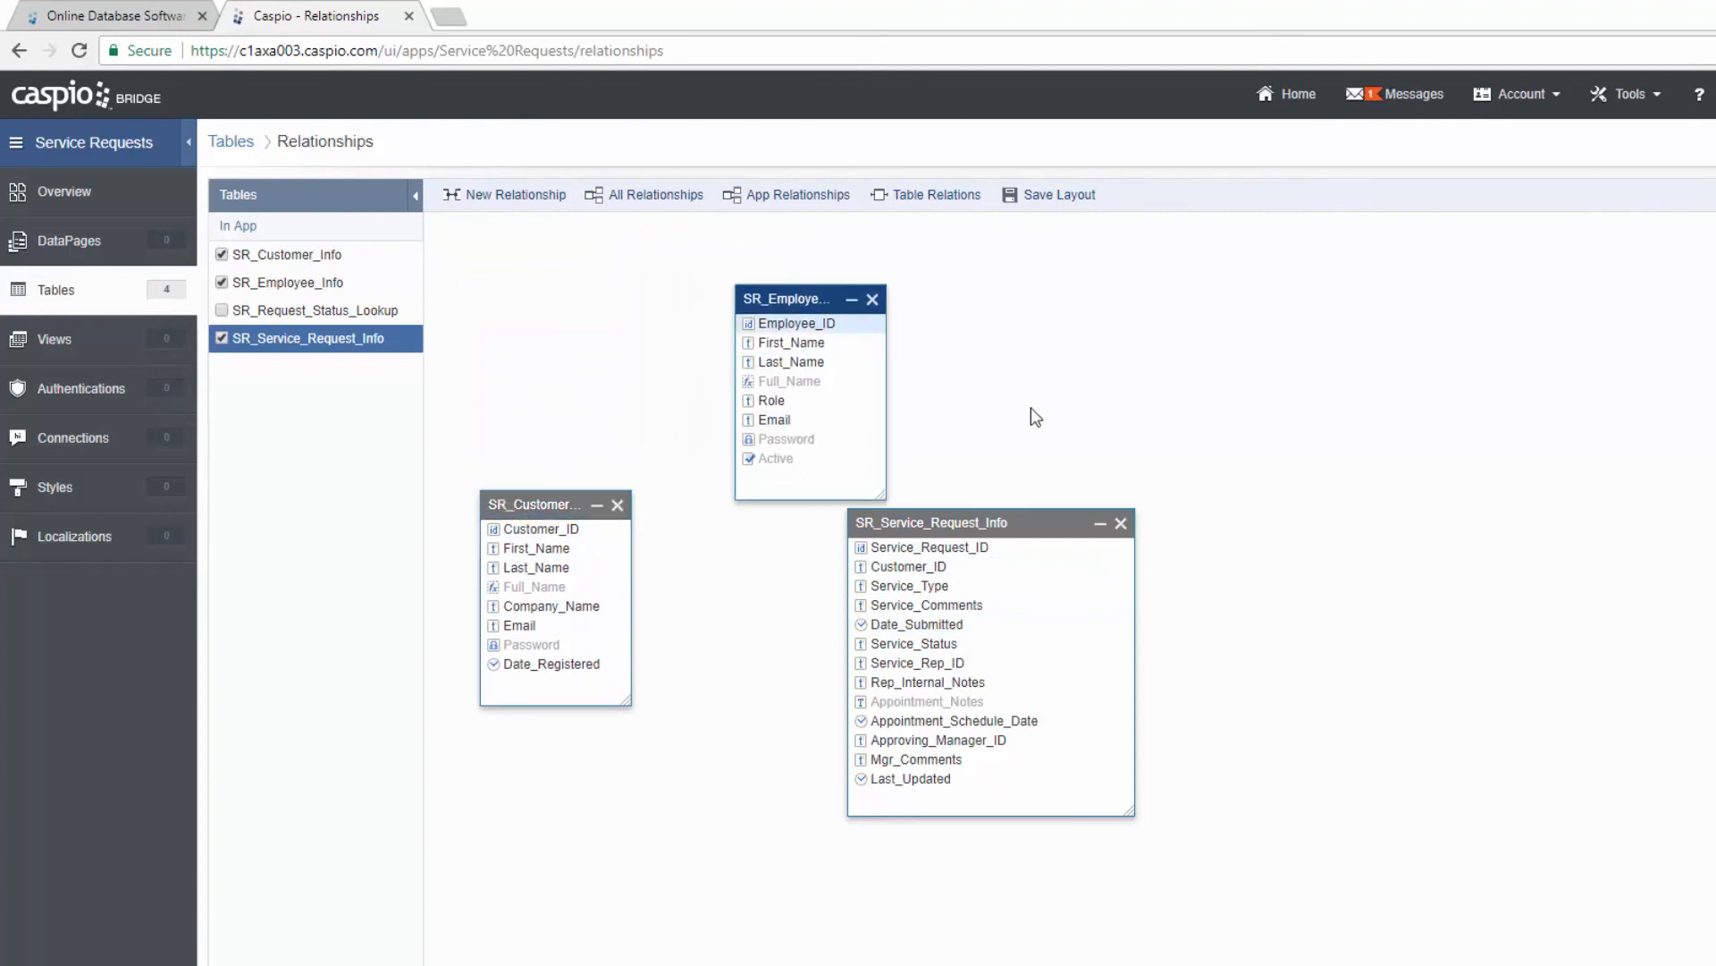
pyautogui.moveTo(1035, 417); pyautogui.dragTo(1435, 508)
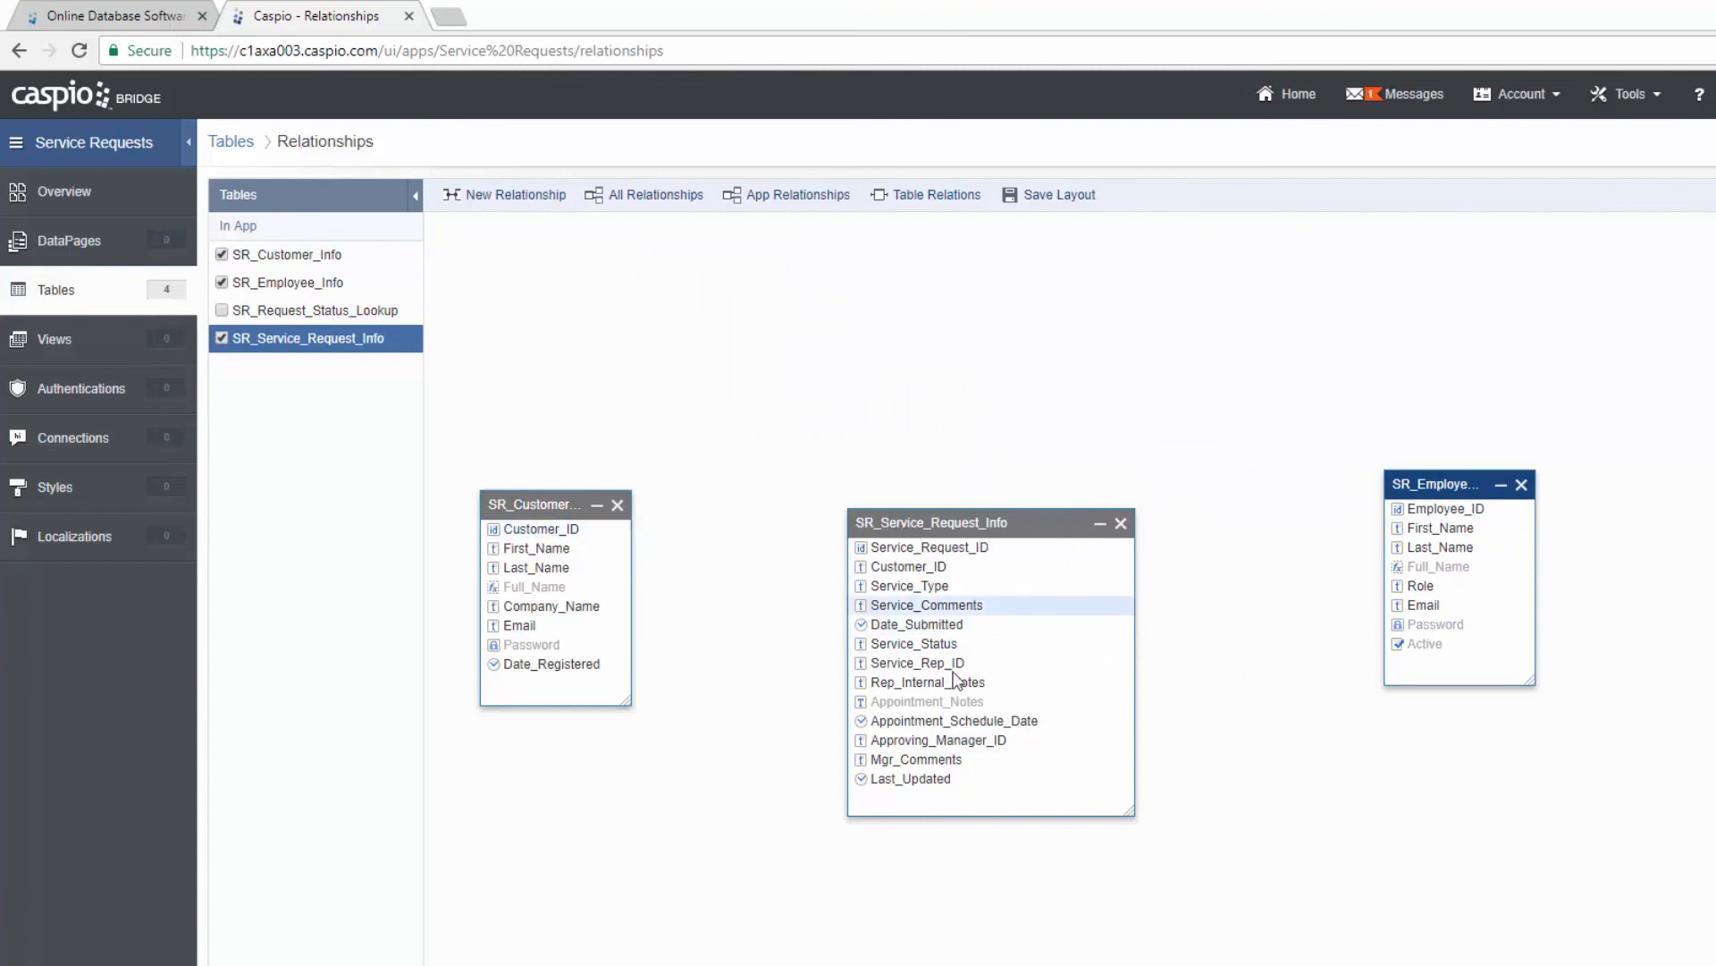
# Step: Connect SR_Customer_Info.Customer_ID to SR_Service_Request_Info.Customer_ID to start a relationship
pyautogui.click(617, 537)
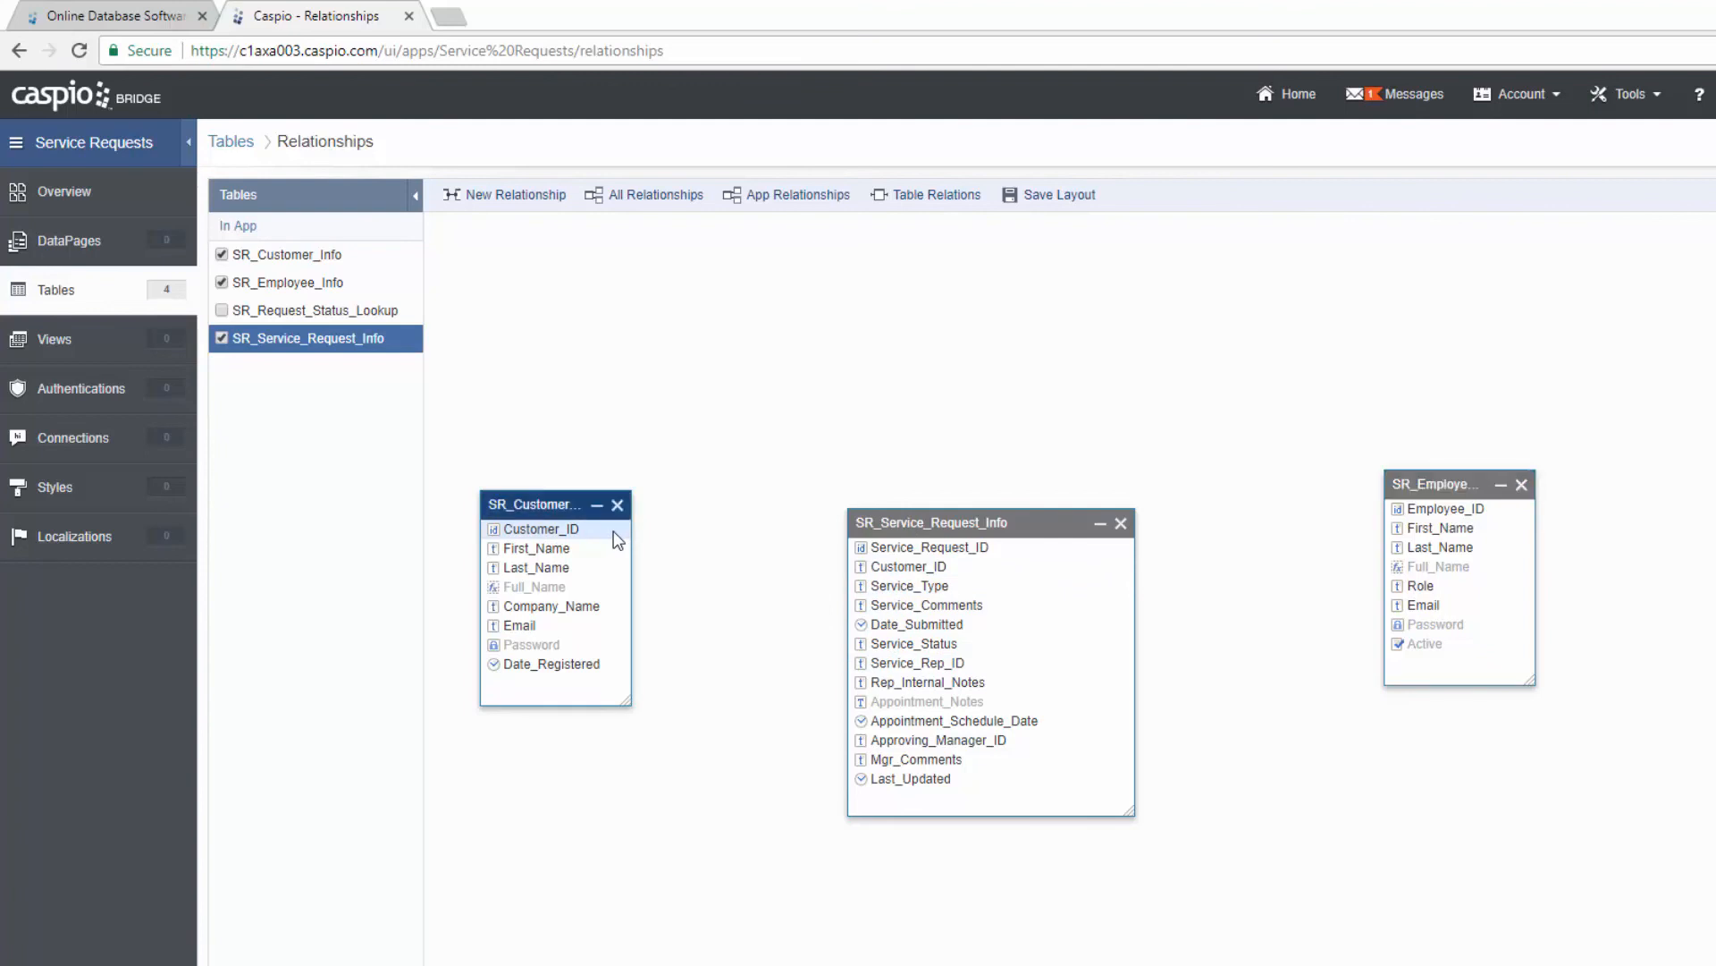
pyautogui.moveTo(644, 532); pyautogui.dragTo(882, 577)
pyautogui.moveTo(881, 575); pyautogui.dragTo(884, 578)
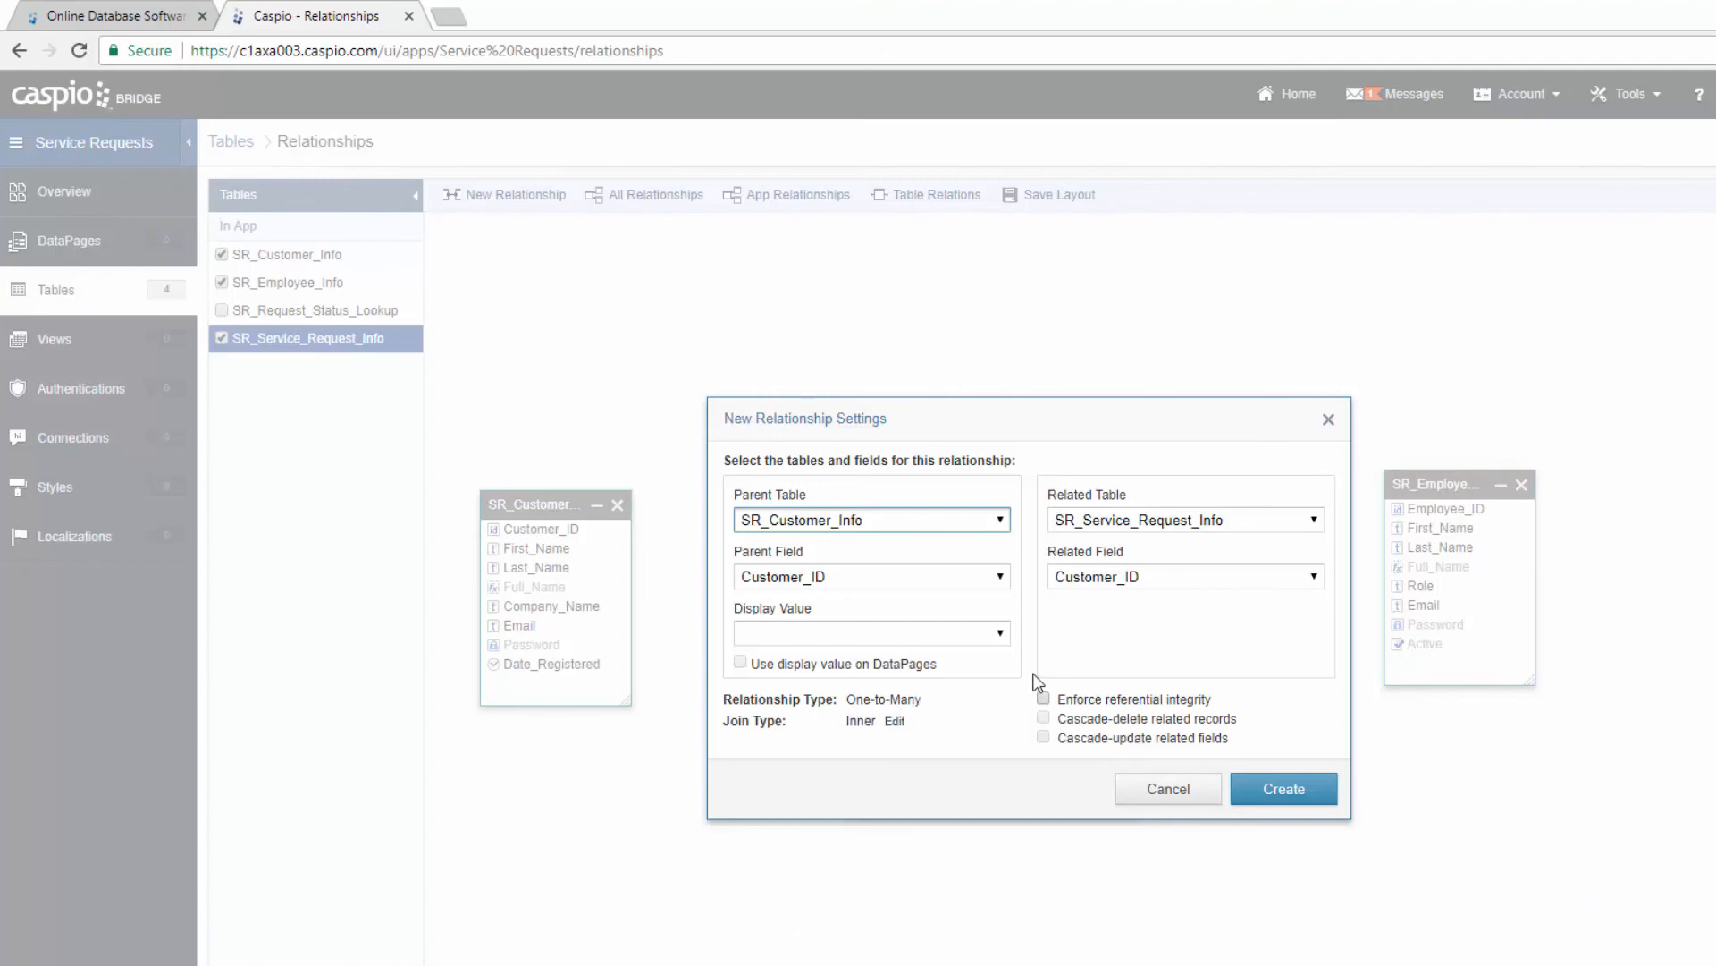
# Step: Set the display value to Full_Name, use it on DataPages, and create the customer relationship
pyautogui.click(999, 633)
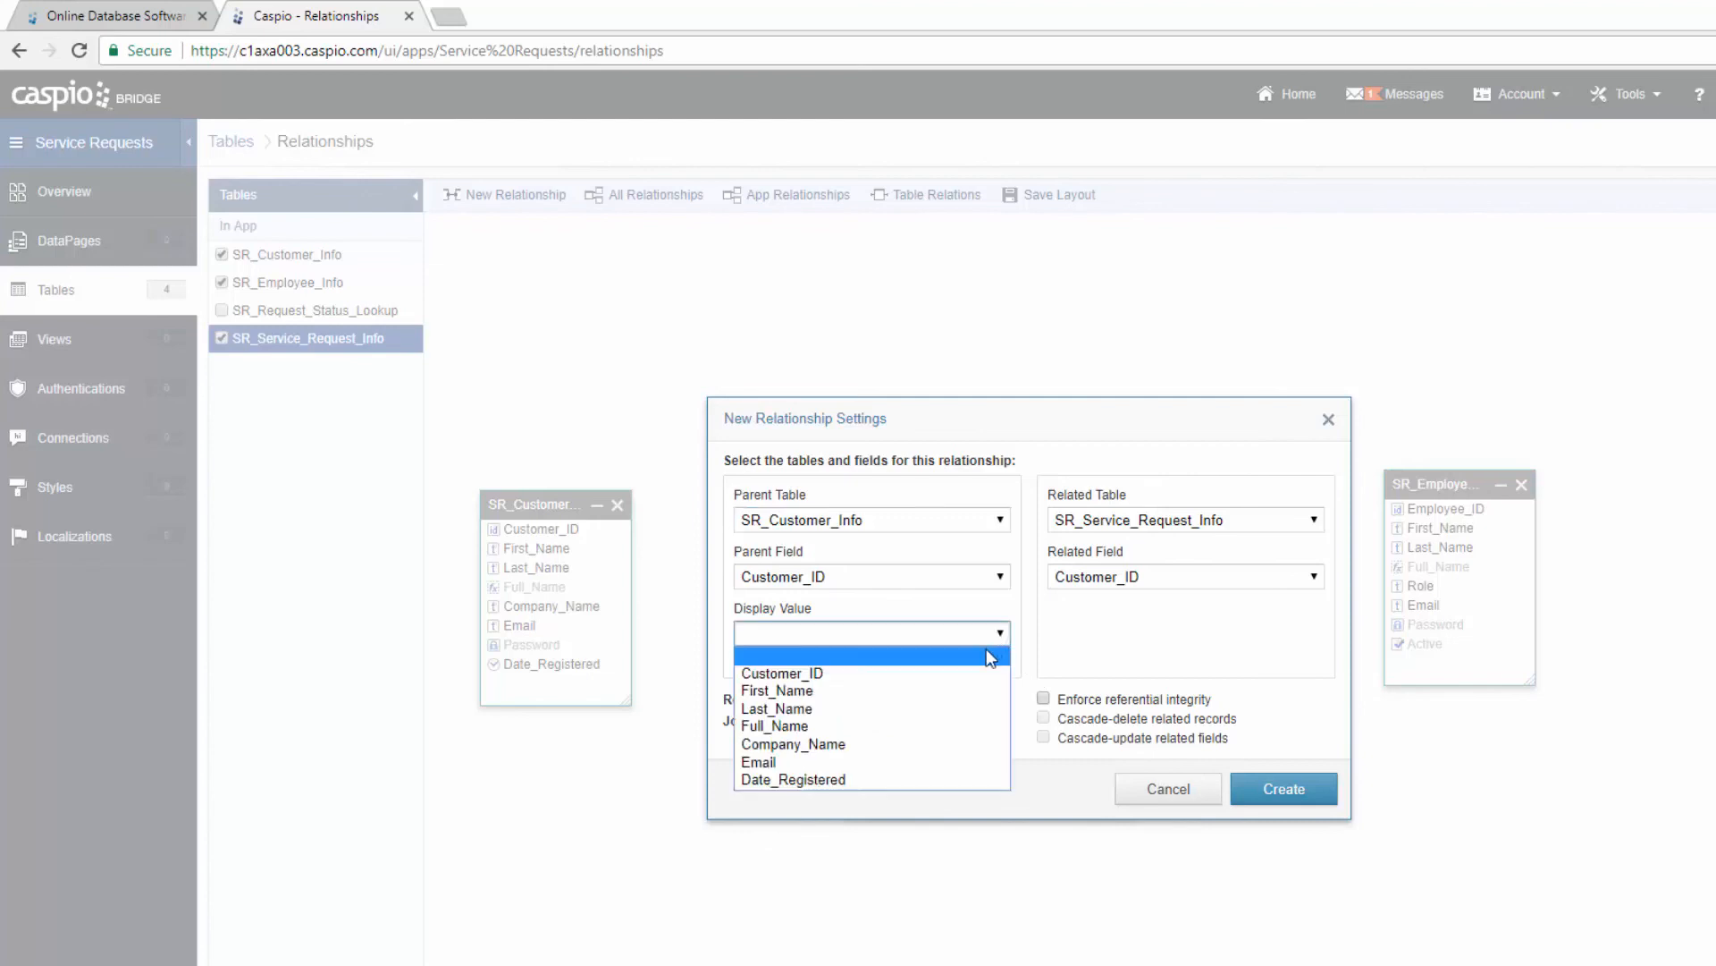
pyautogui.click(873, 724)
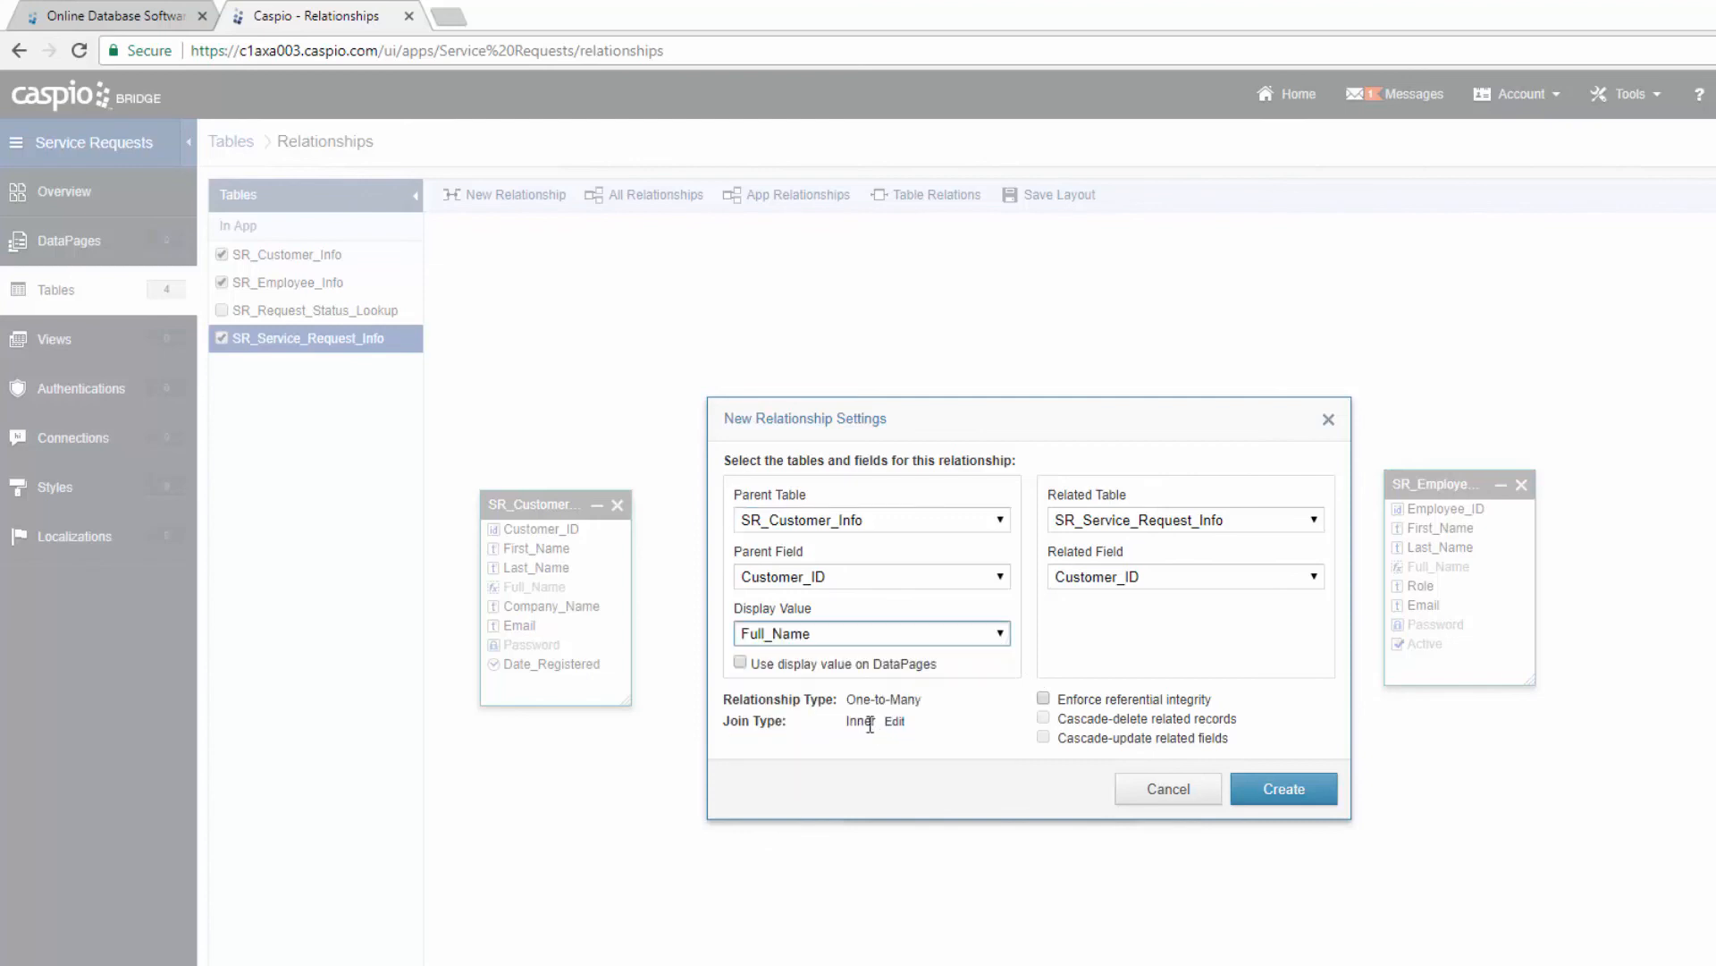
pyautogui.click(771, 665)
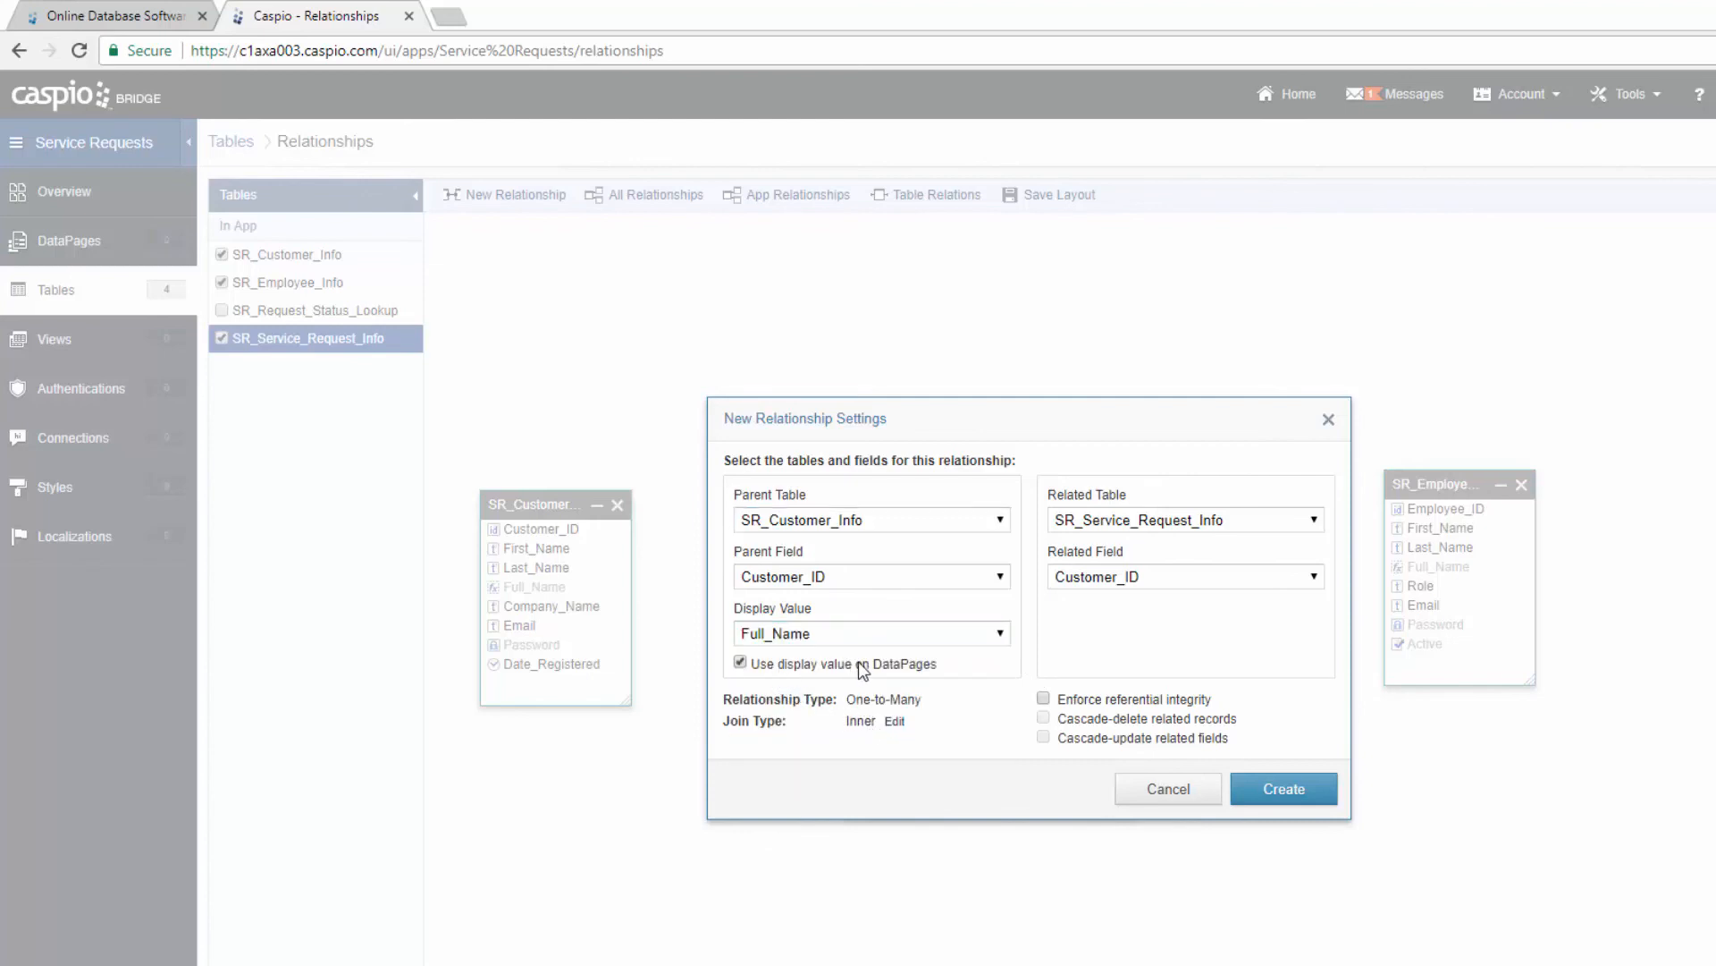
pyautogui.click(940, 665)
pyautogui.moveTo(1084, 425); pyautogui.dragTo(1430, 447)
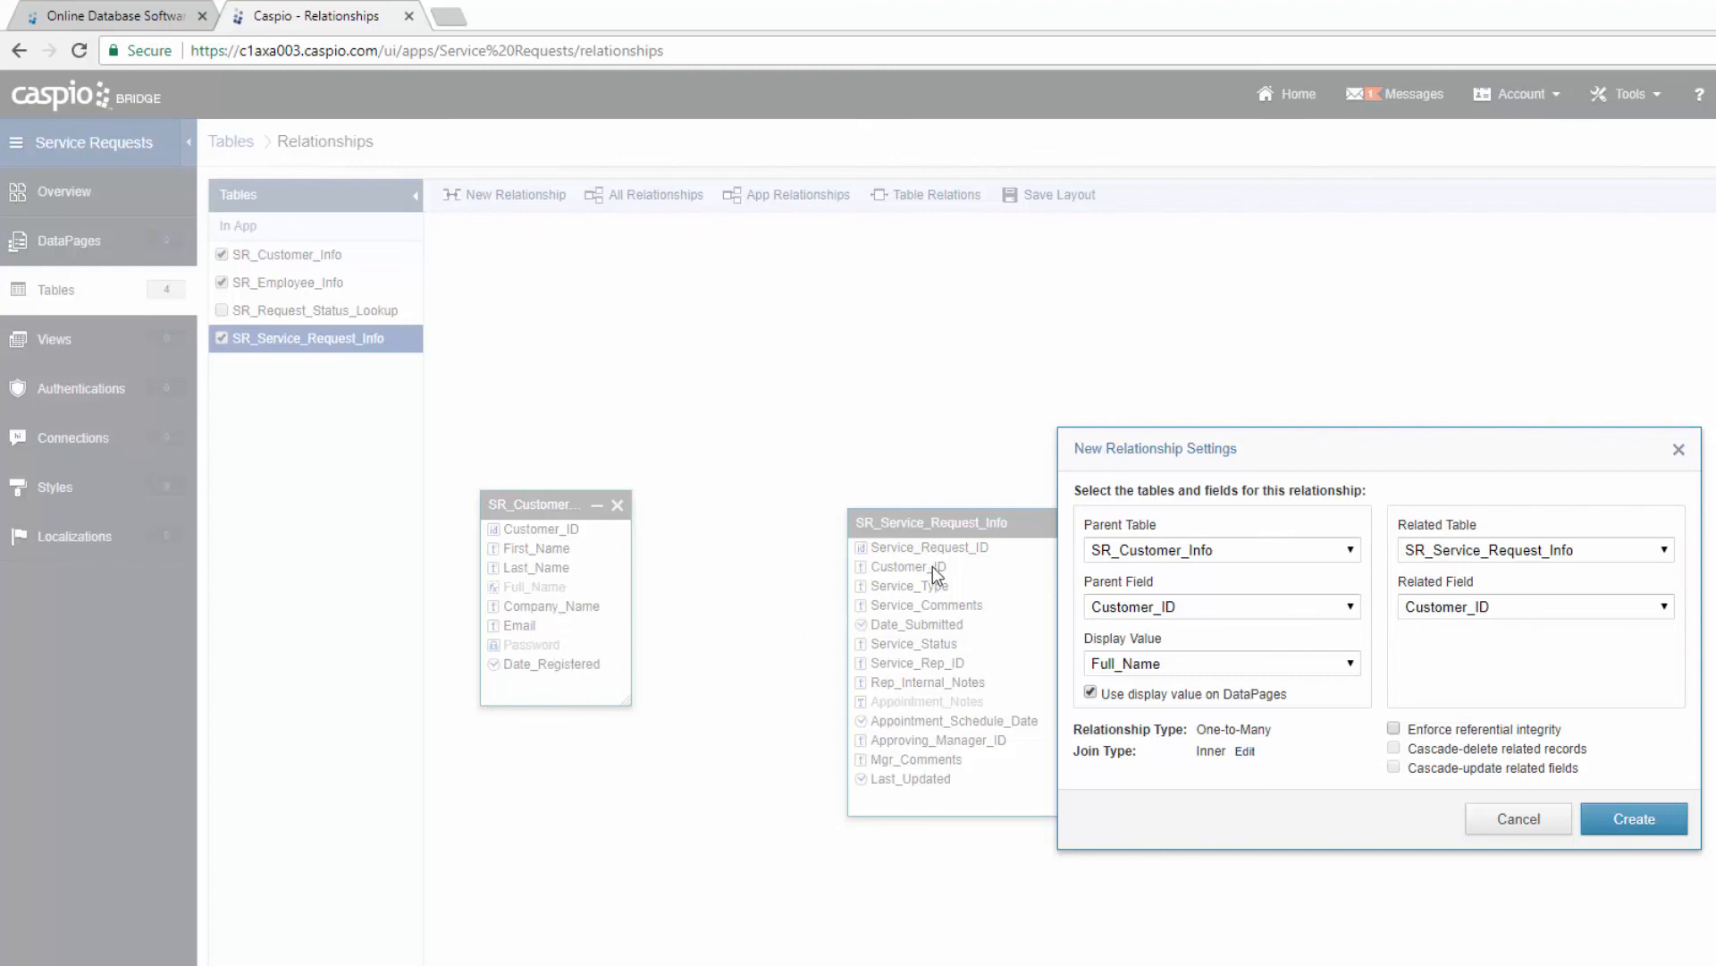
pyautogui.click(1614, 831)
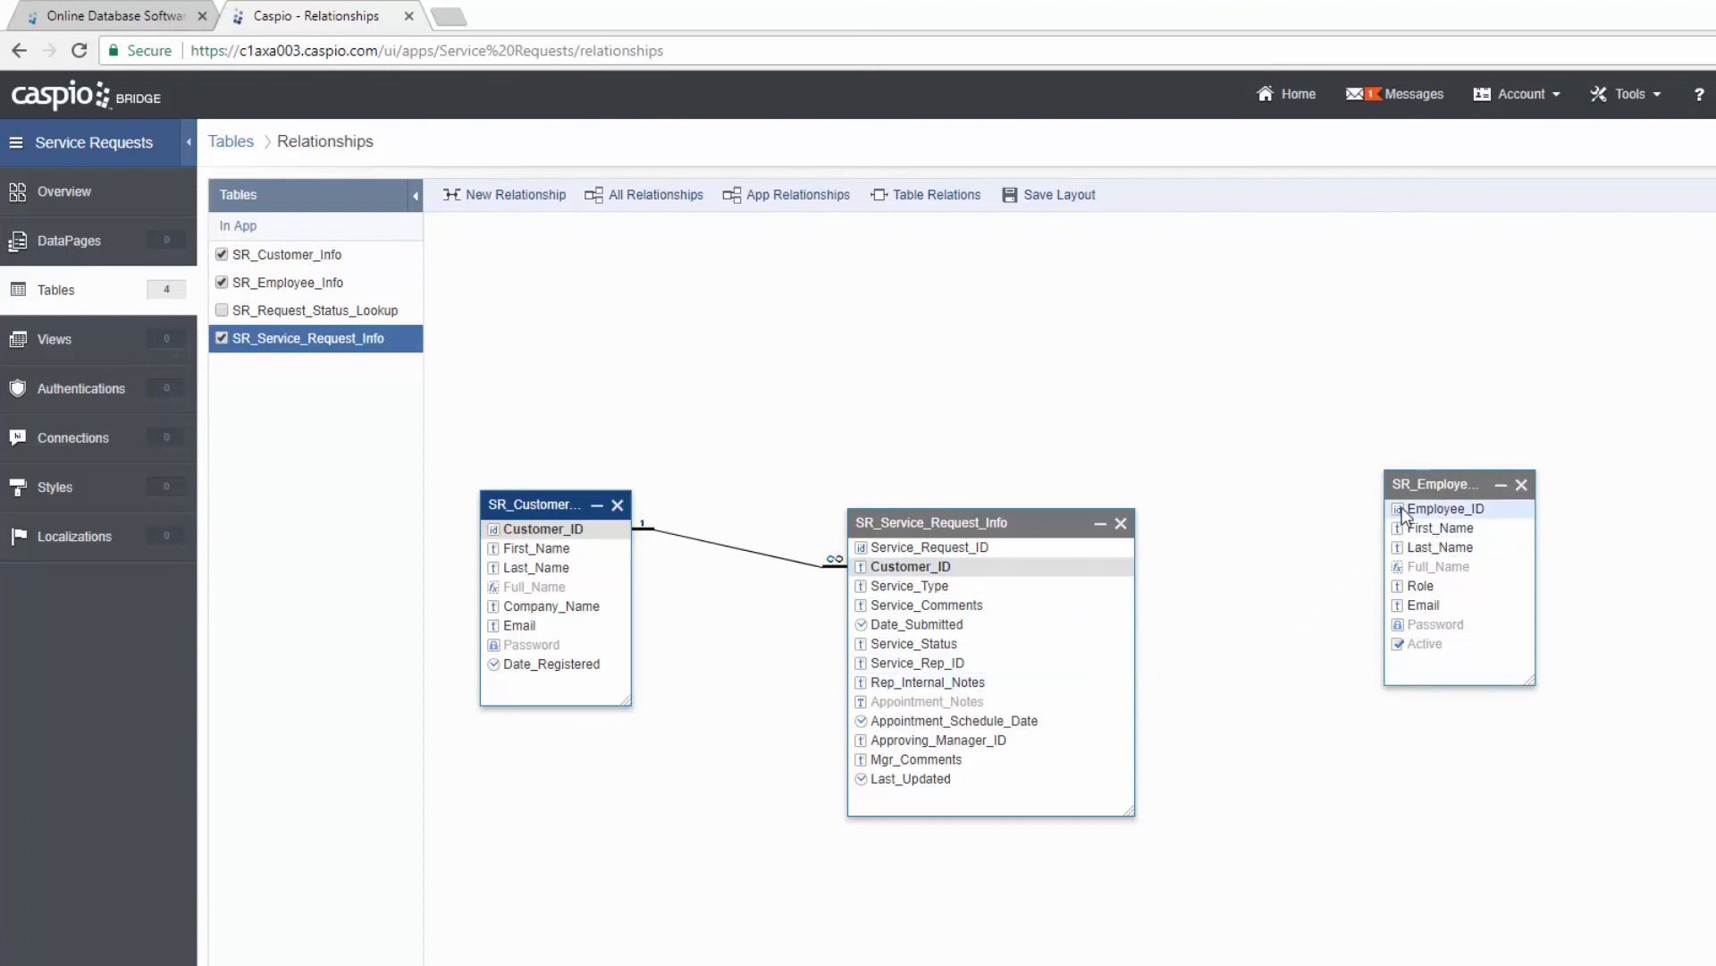
# Step: Link Employee_ID to Service_Rep_ID with Full_Name as display value on DataPages
pyautogui.moveTo(1402, 514); pyautogui.dragTo(950, 667)
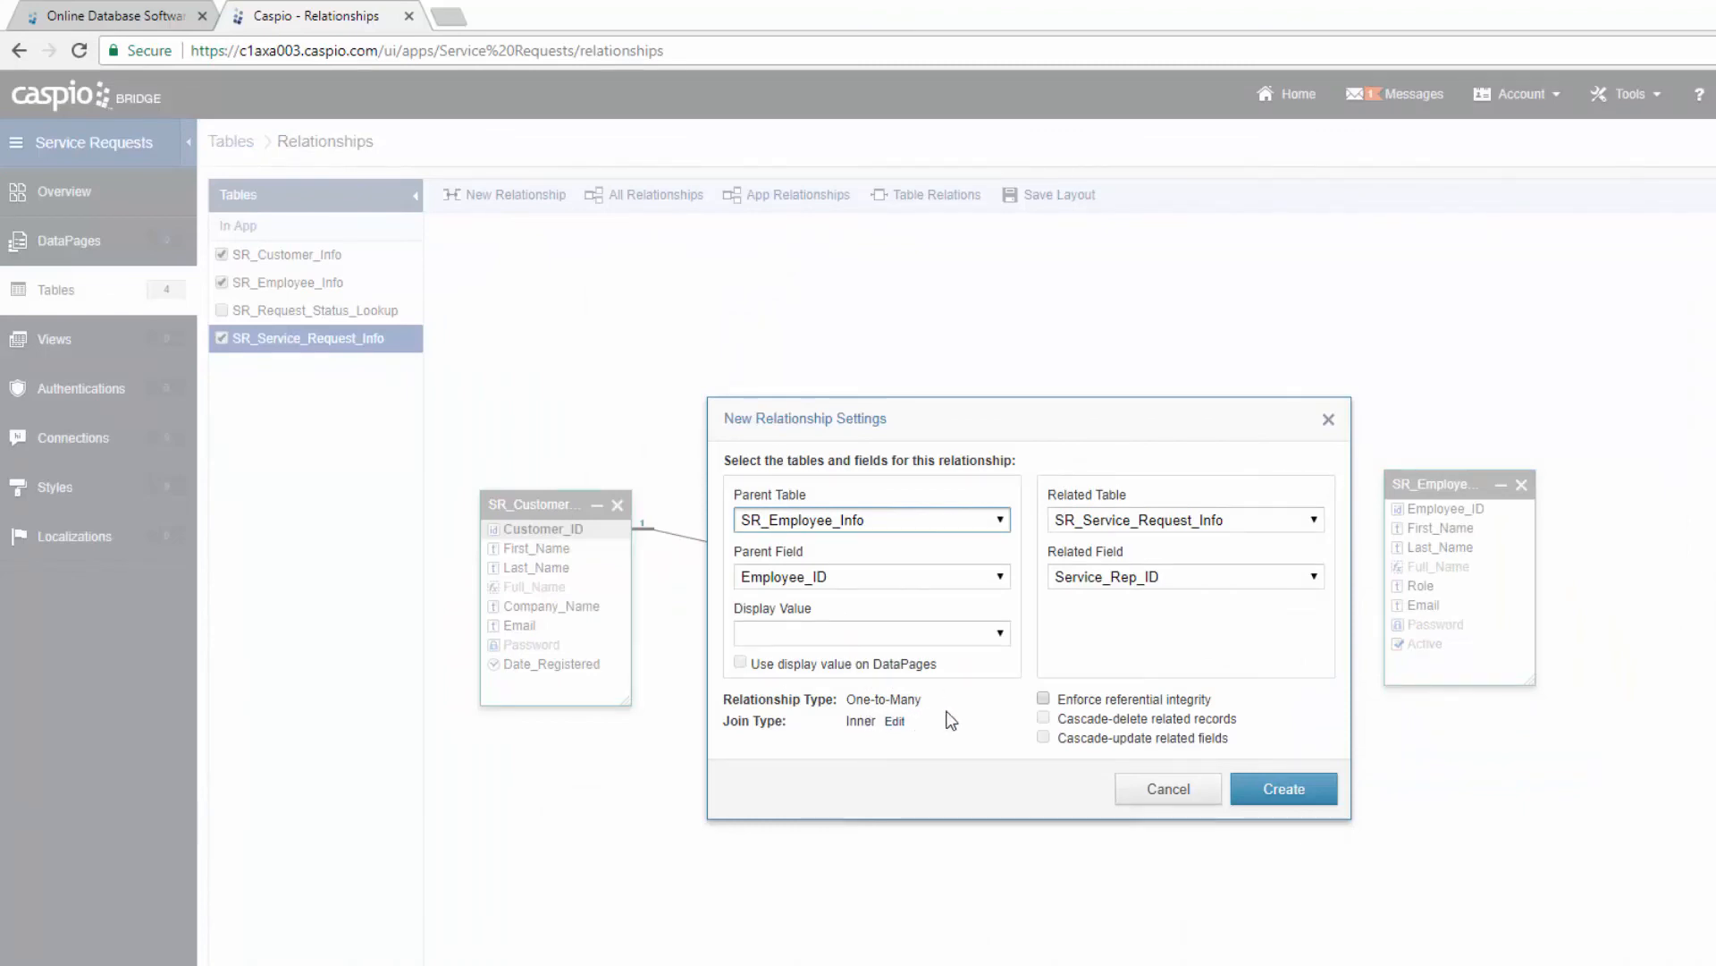
pyautogui.click(1002, 634)
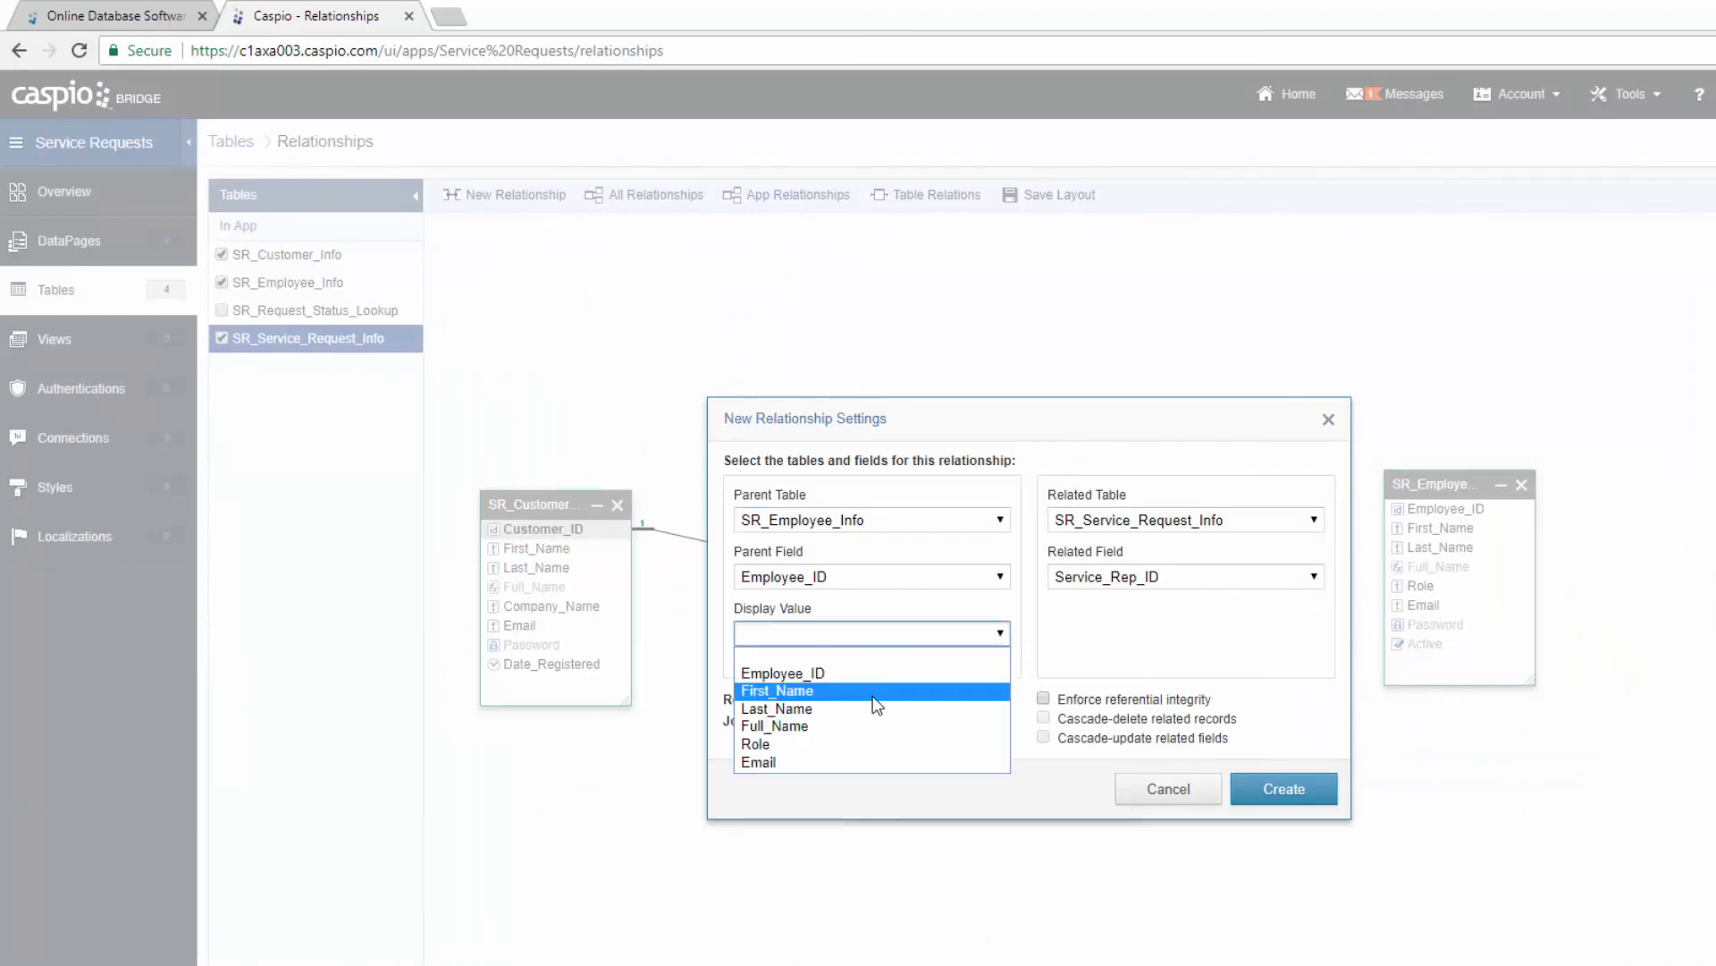
pyautogui.click(834, 724)
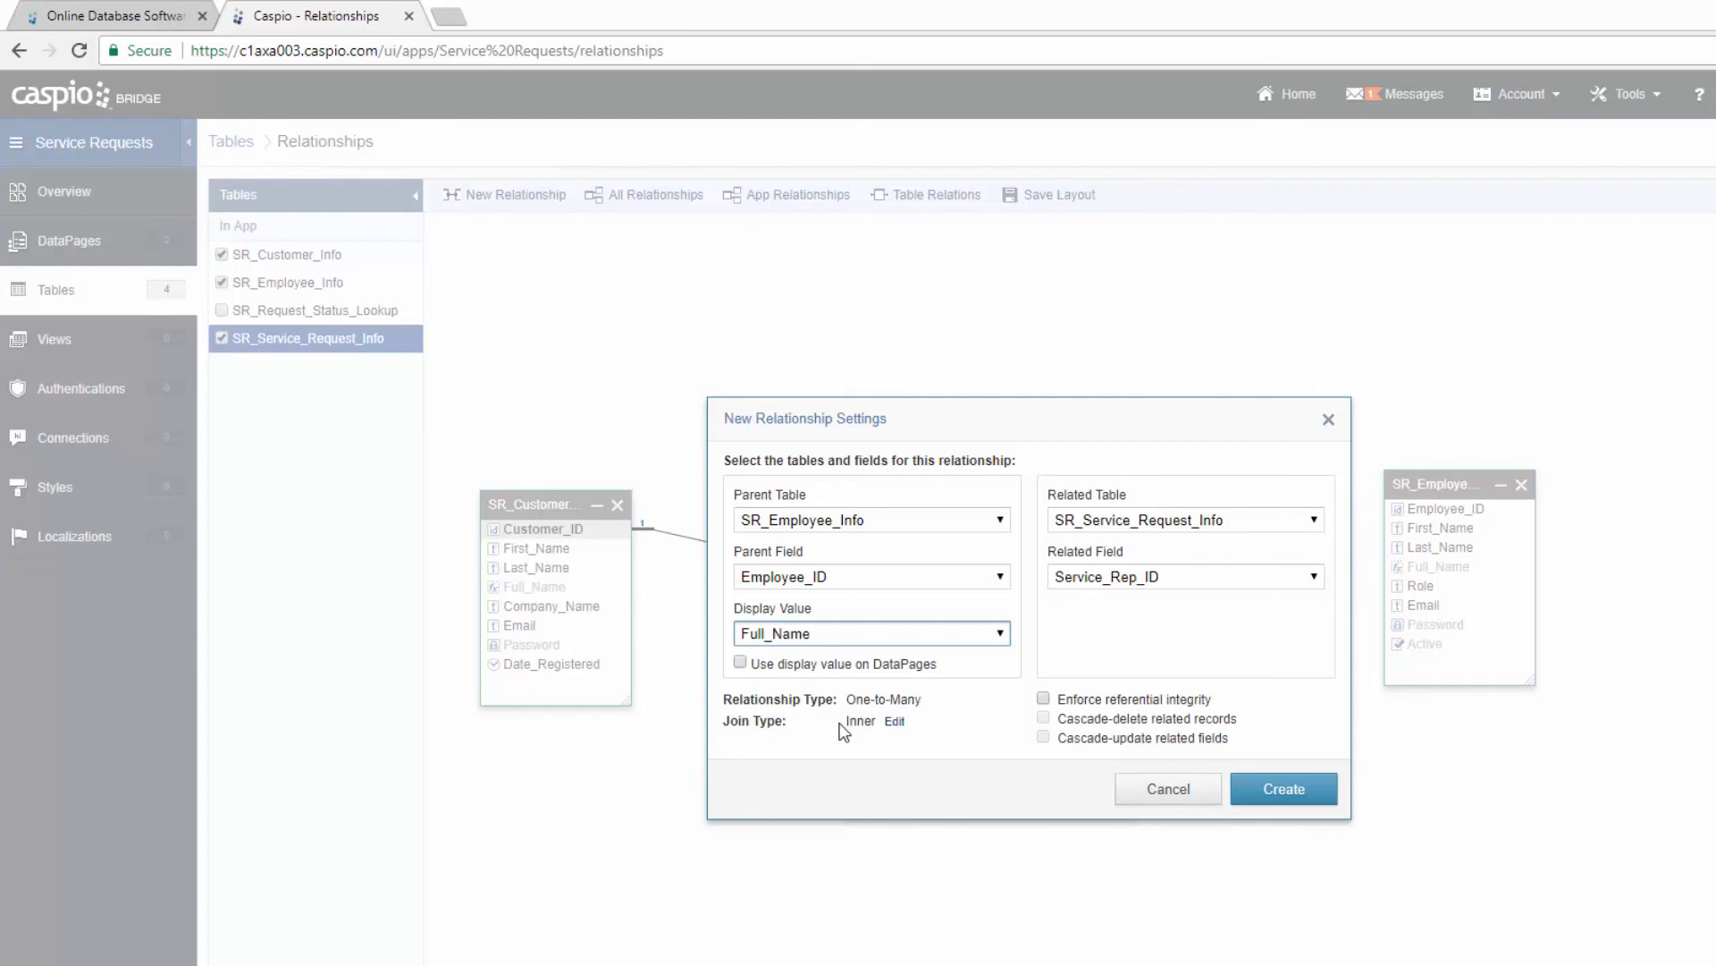
pyautogui.click(795, 665)
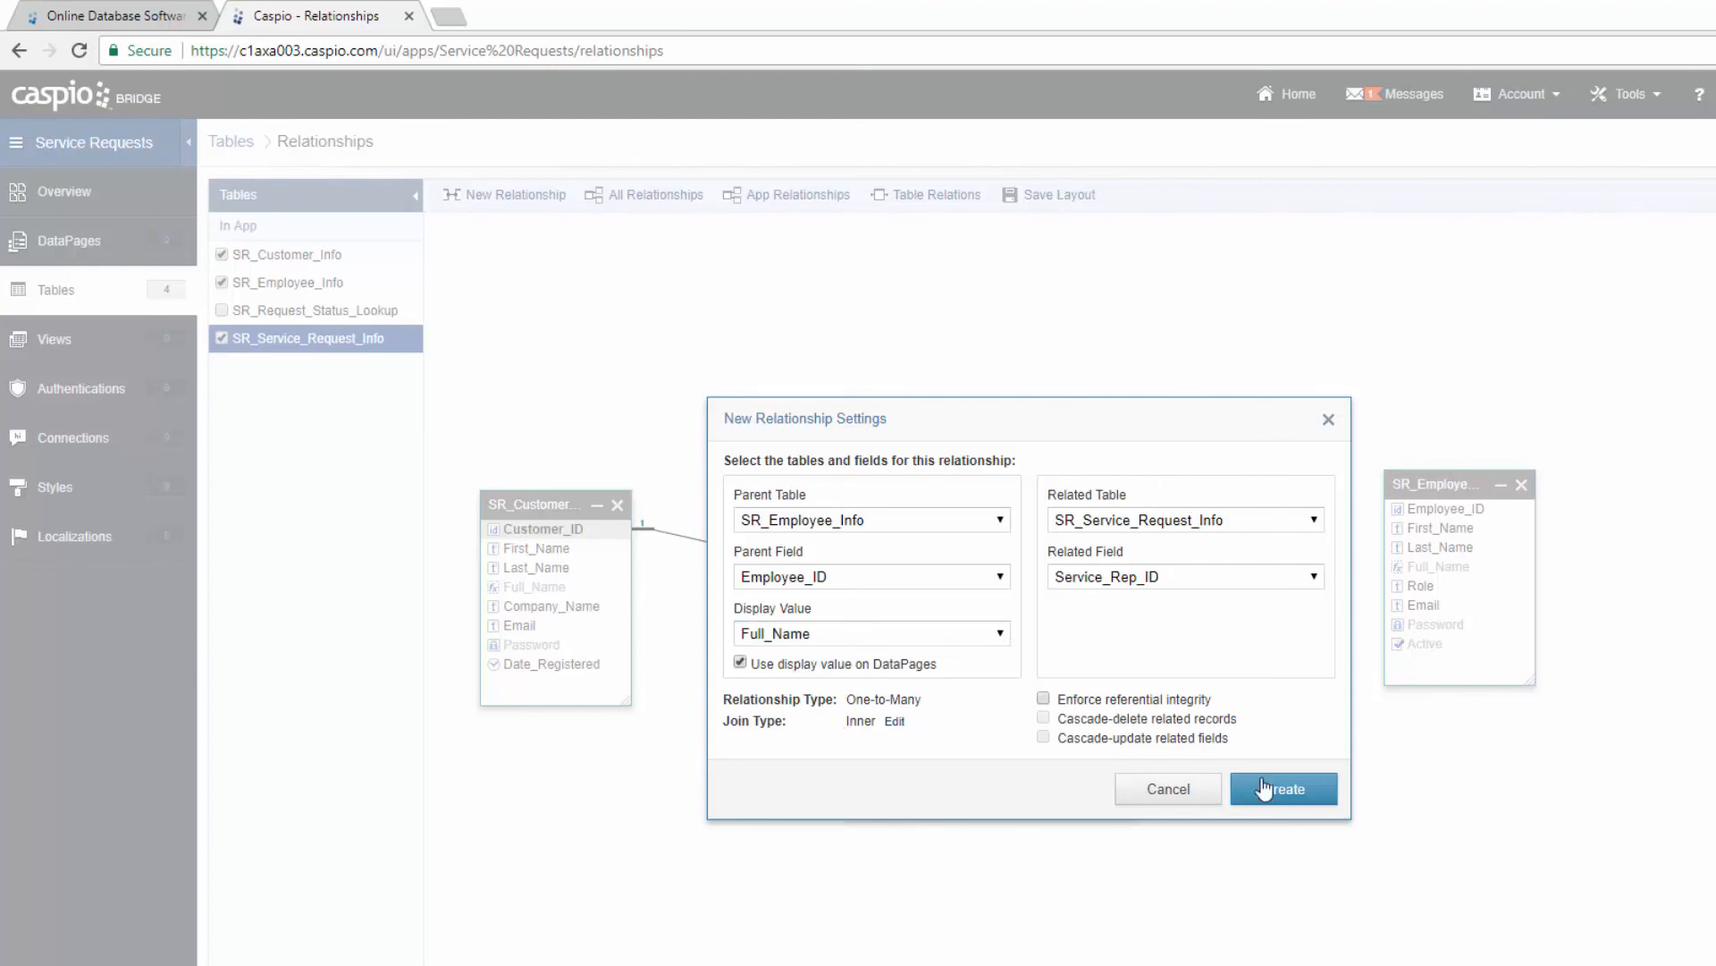
pyautogui.click(1288, 805)
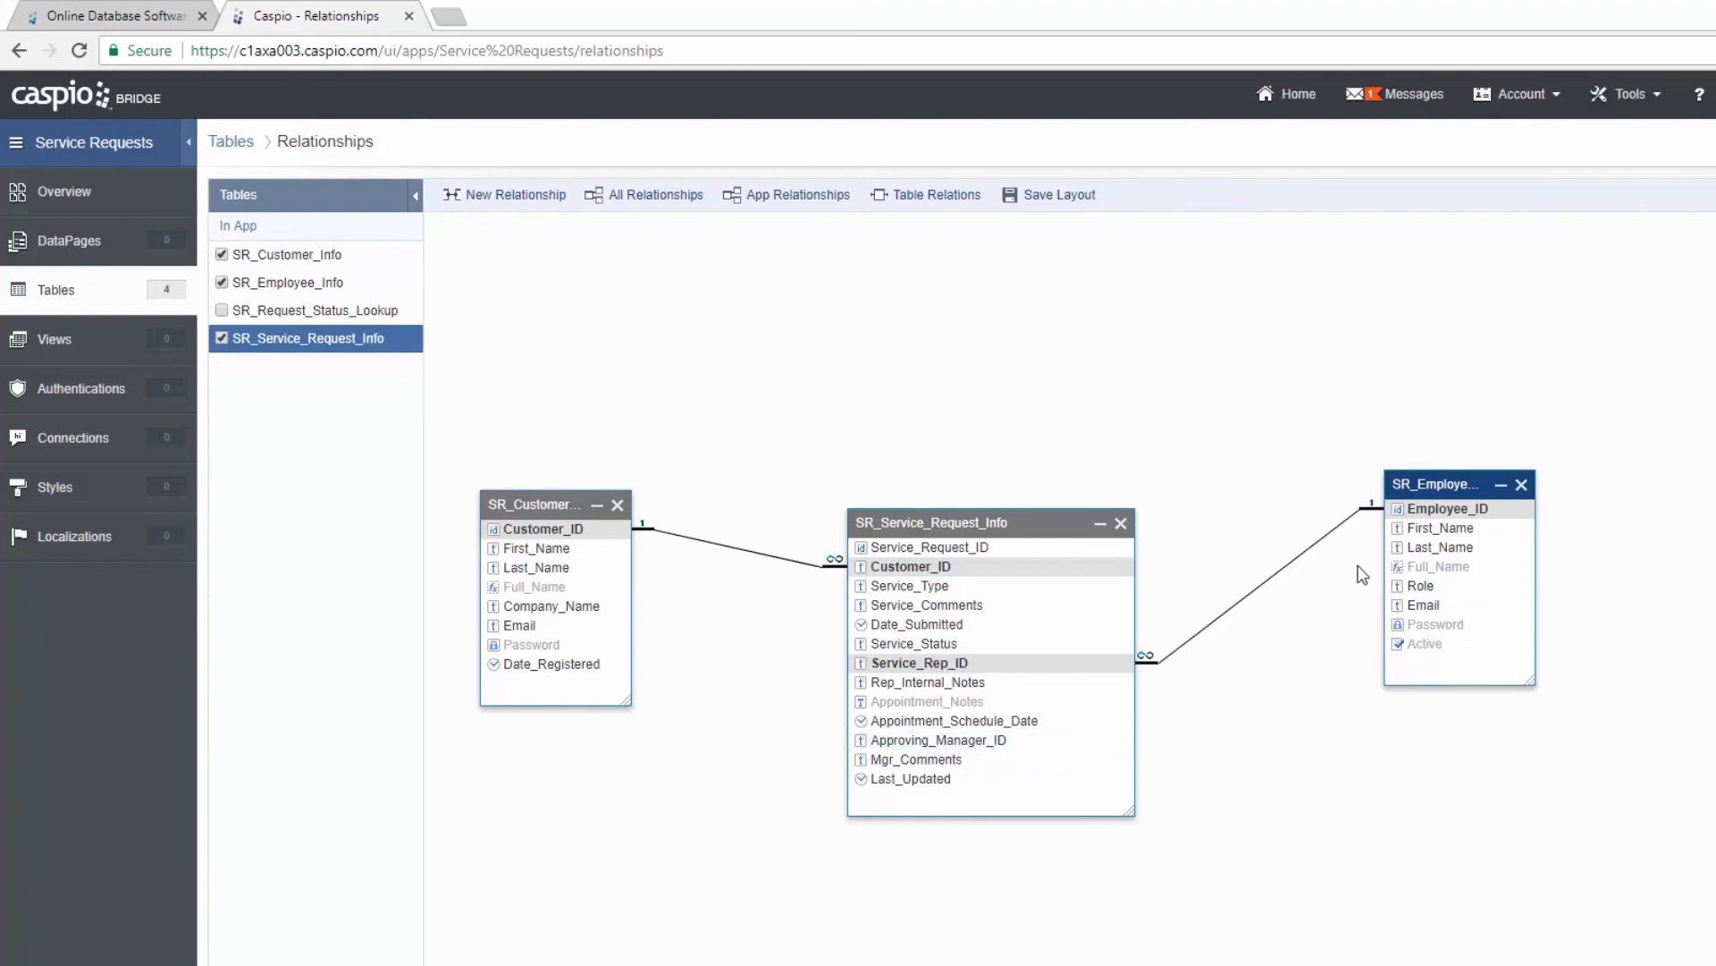
# Step: Link Employee_ID to Approving_Manager_ID with Full_Name as the display value
pyautogui.moveTo(1397, 514); pyautogui.dragTo(991, 742)
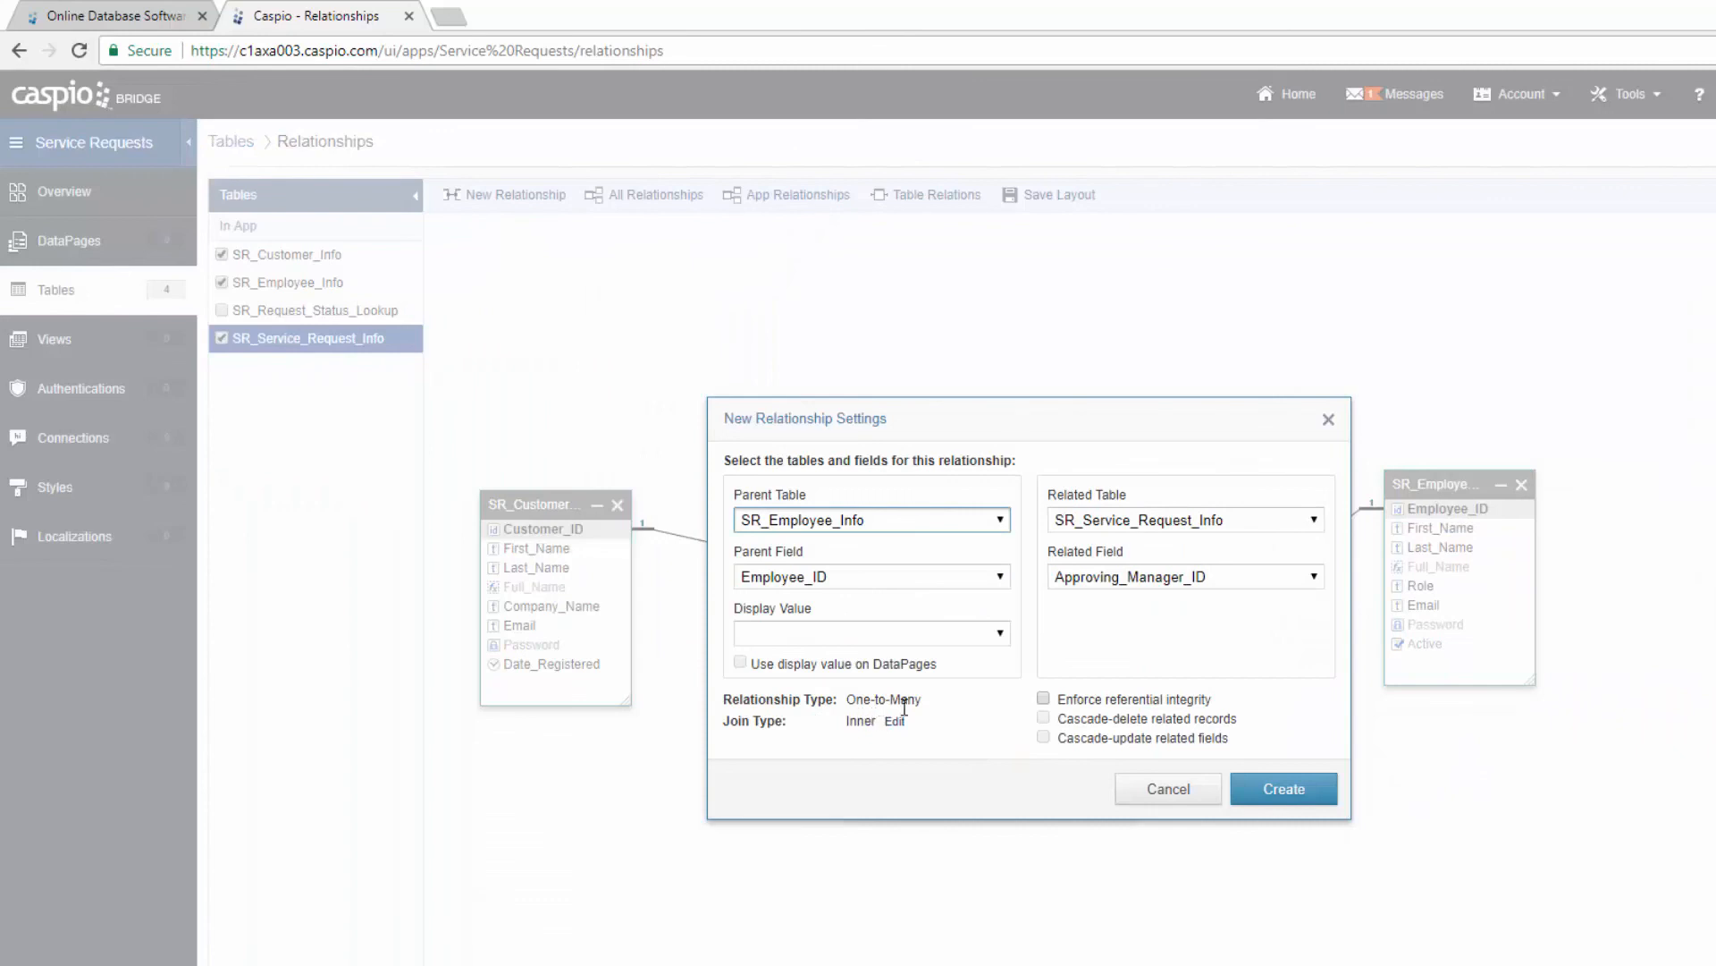
pyautogui.click(983, 633)
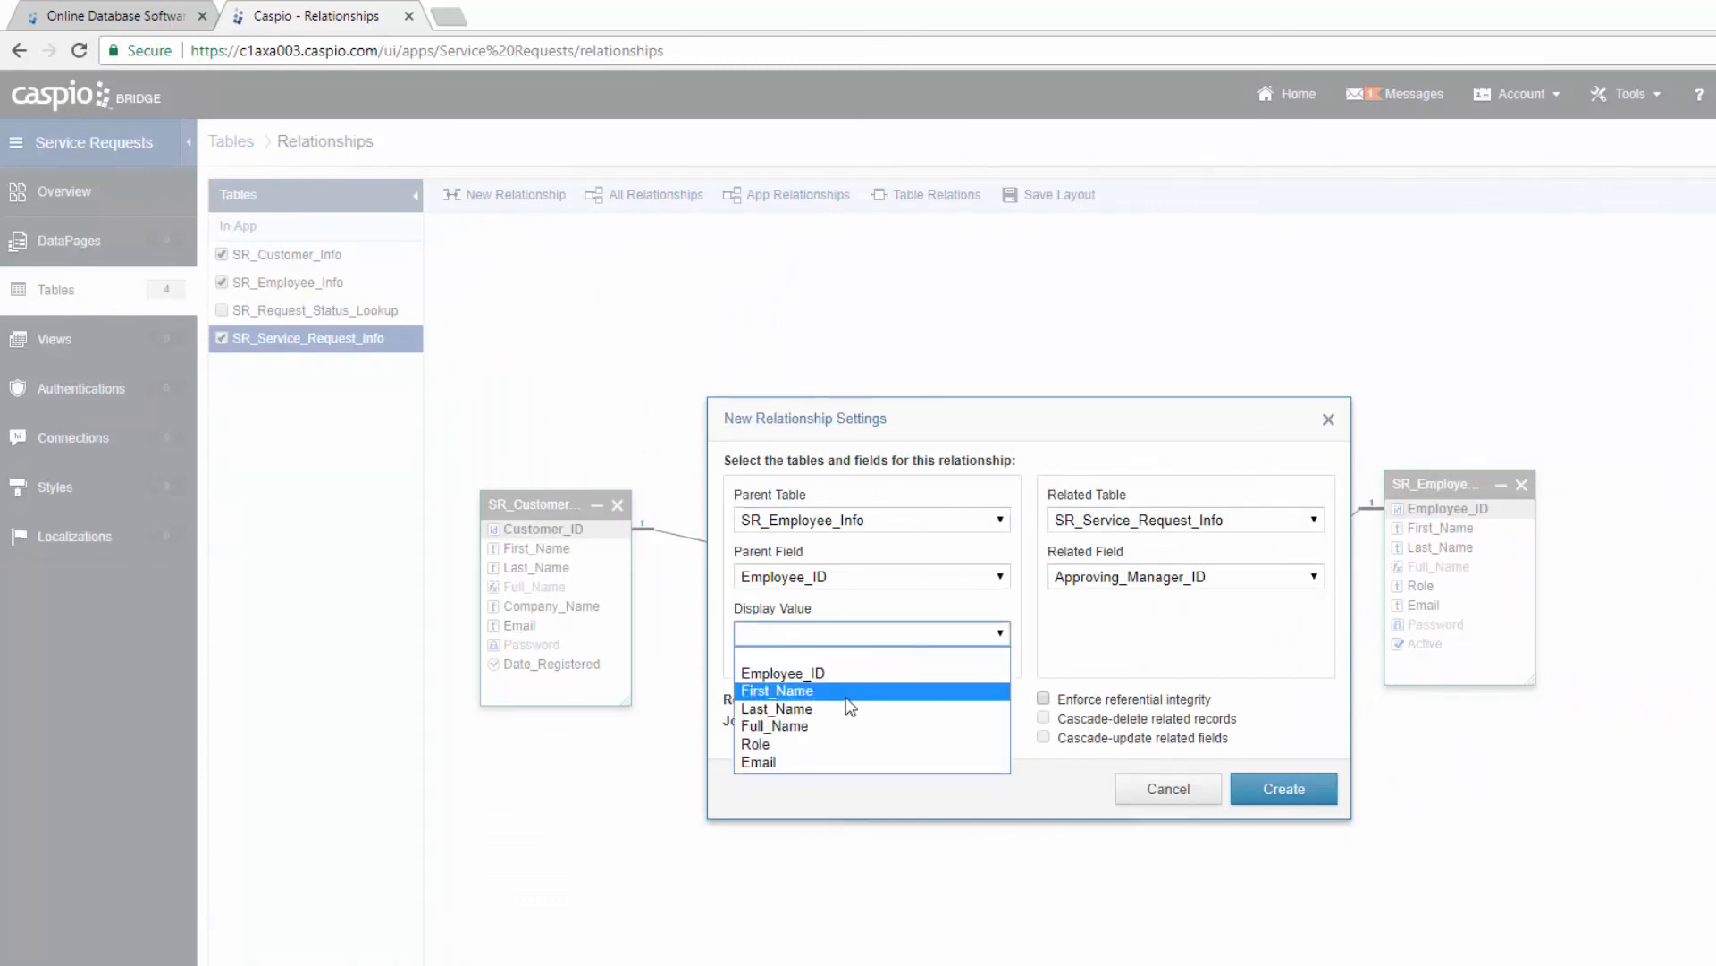
pyautogui.click(829, 725)
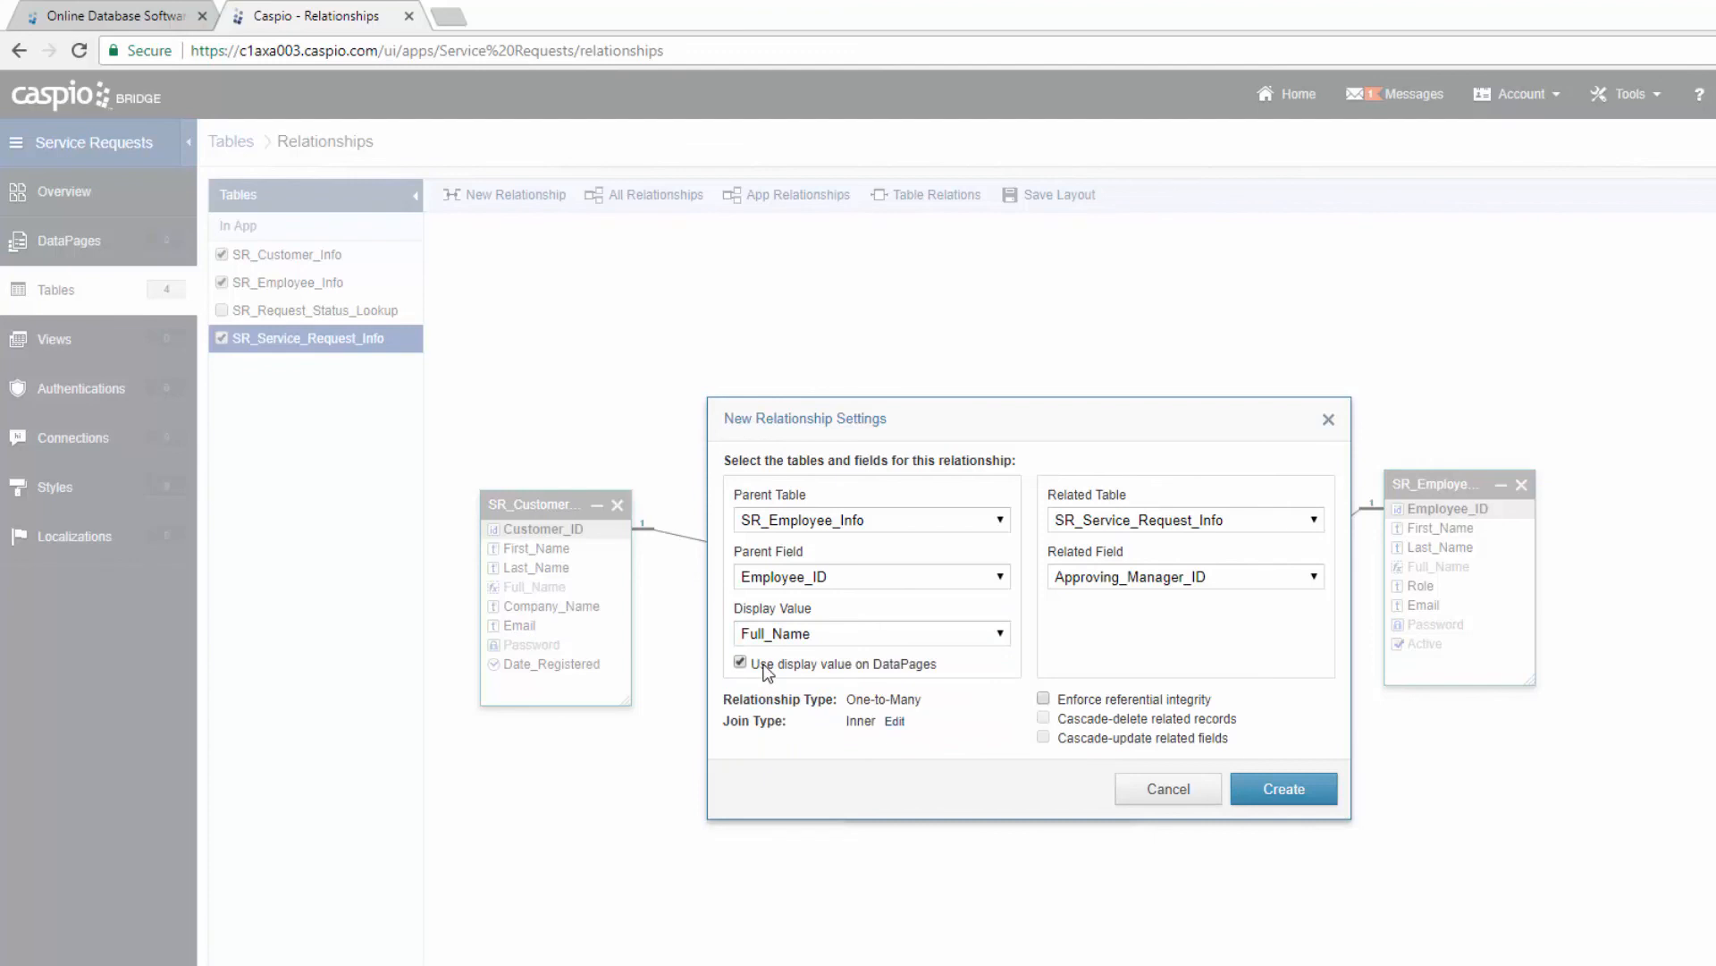
pyautogui.click(1276, 791)
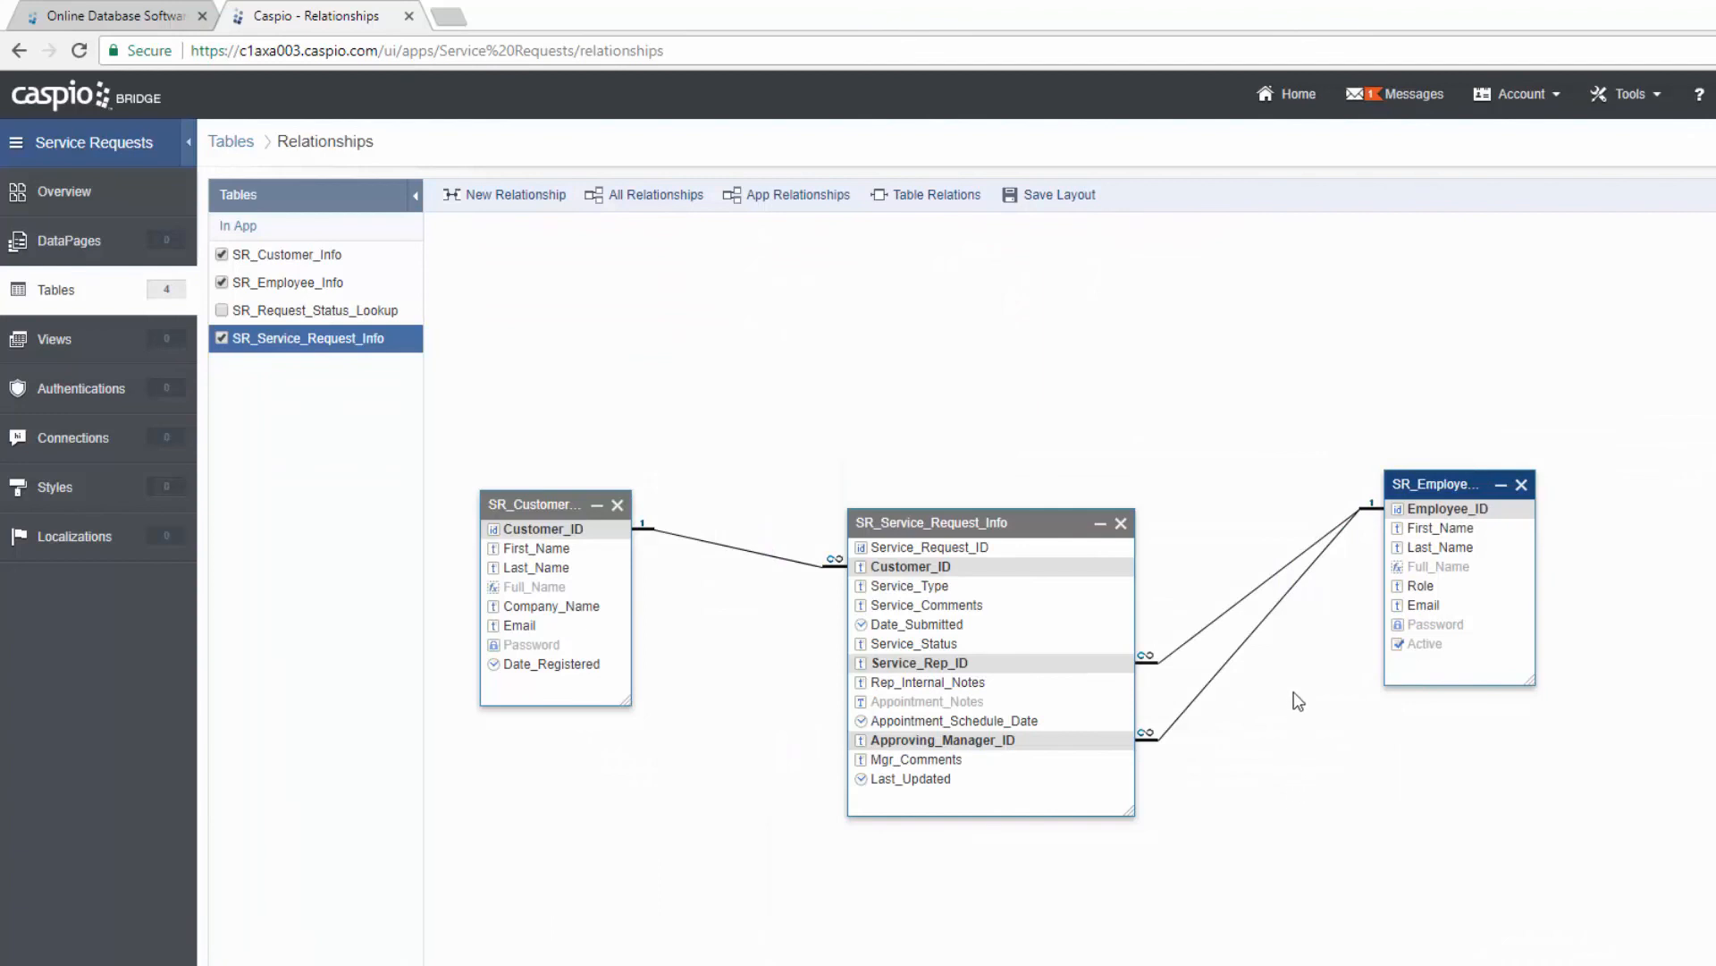